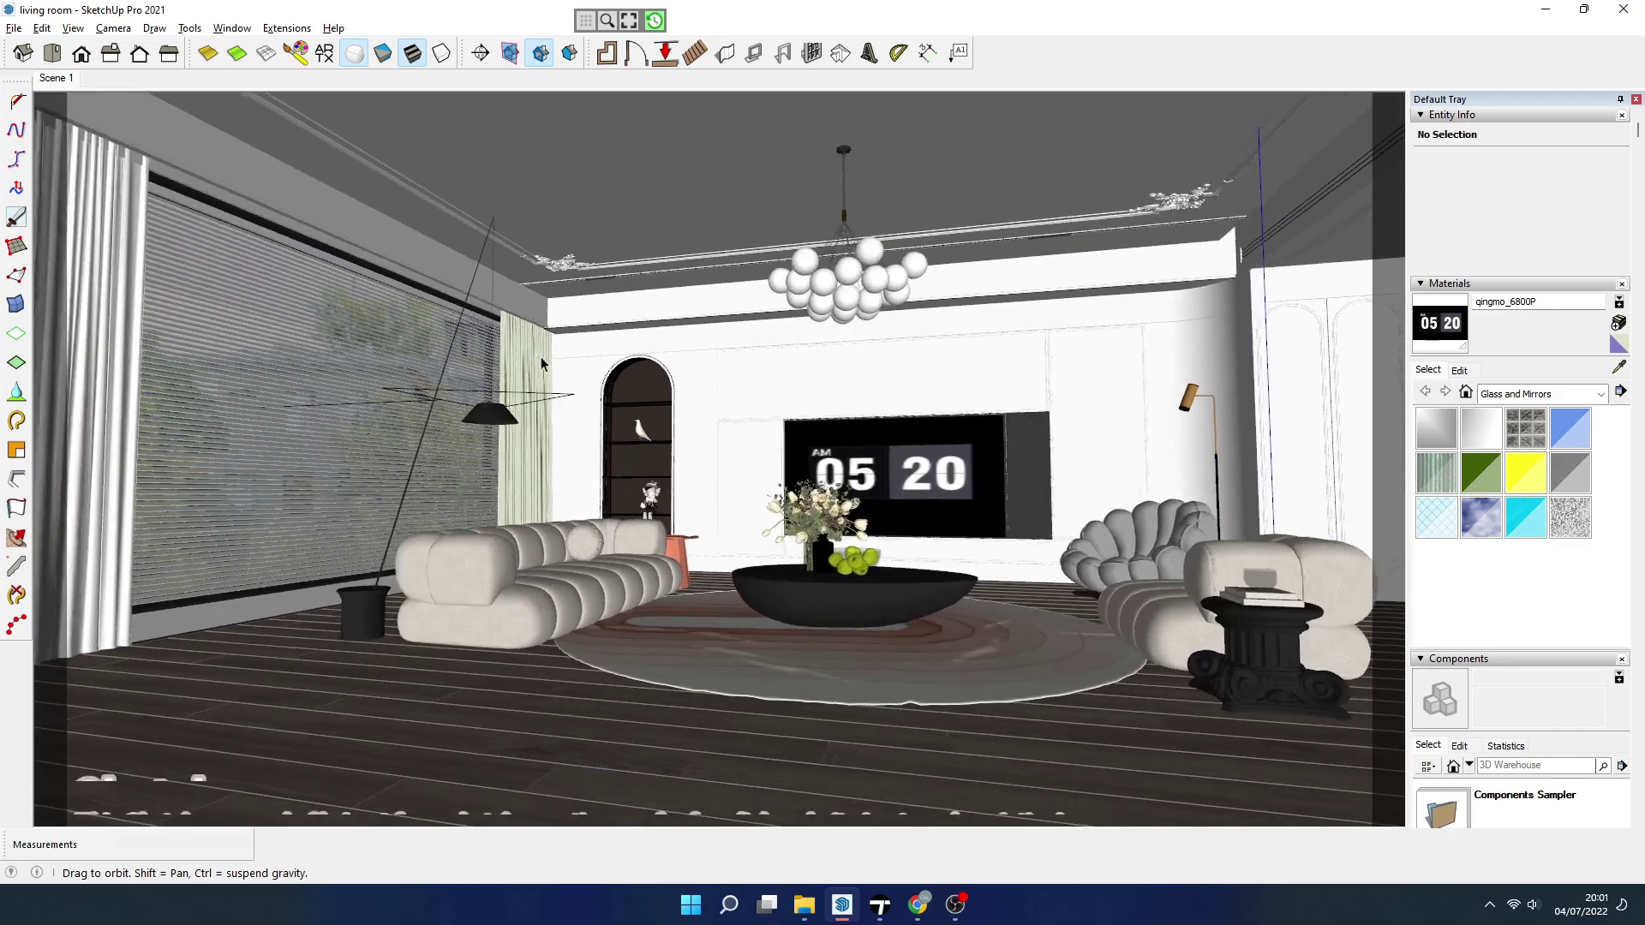
Check the model's download page in the browser, then close it and return to the room.
middle_drag(513, 264, 486, 497)
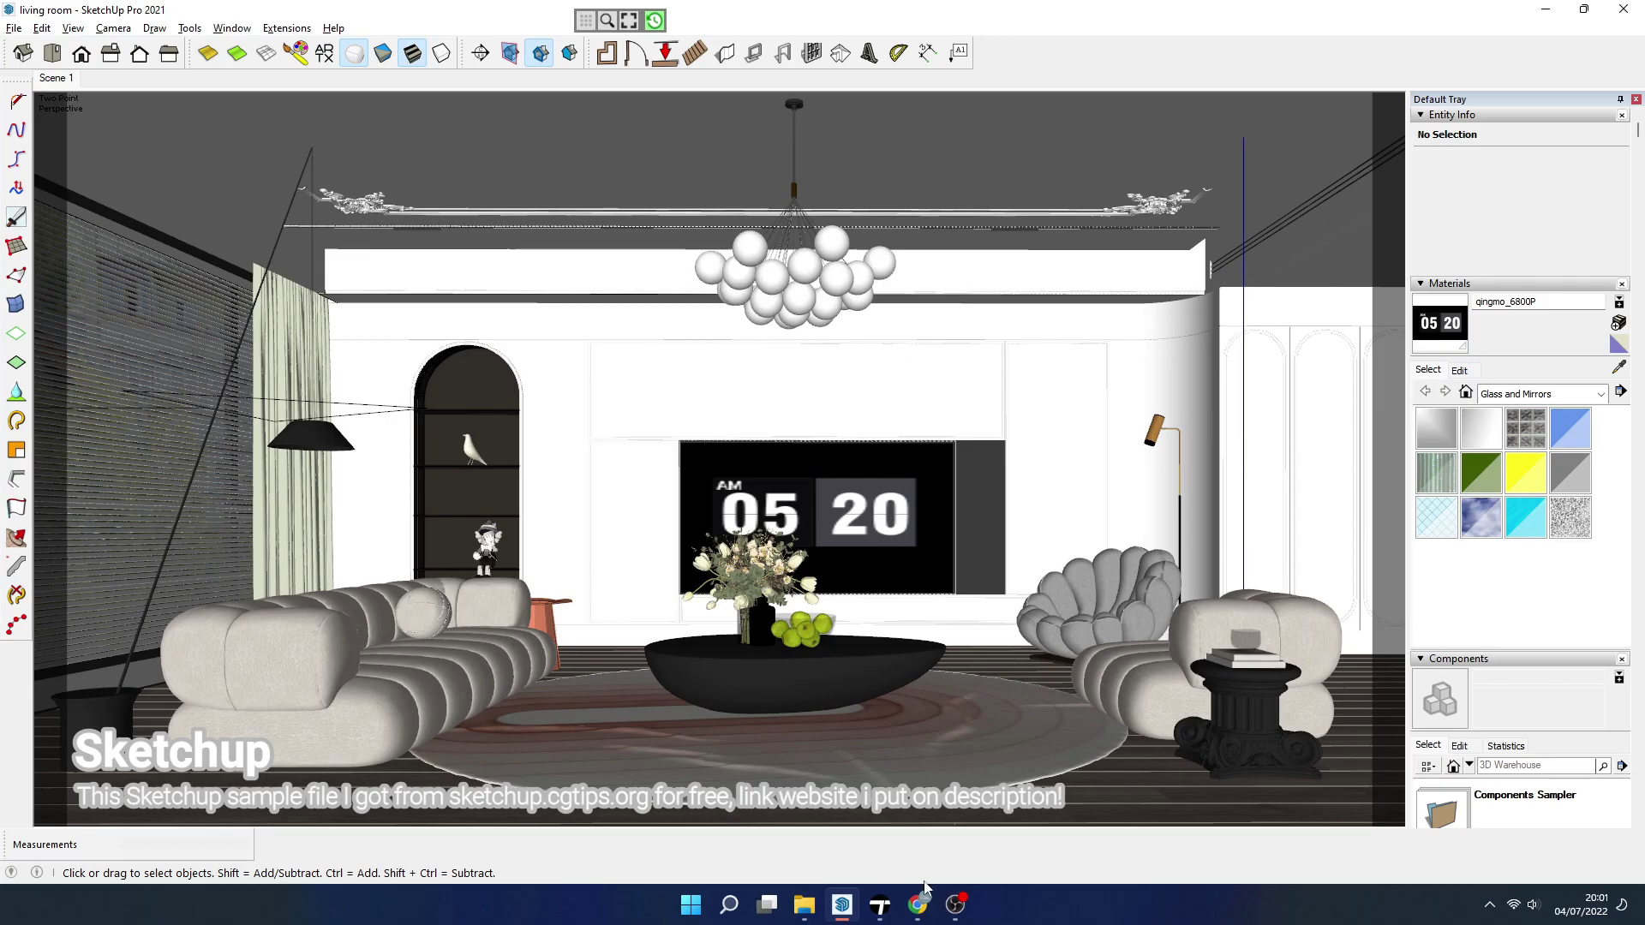
click(918, 901)
scroll(698, 506, up, 2)
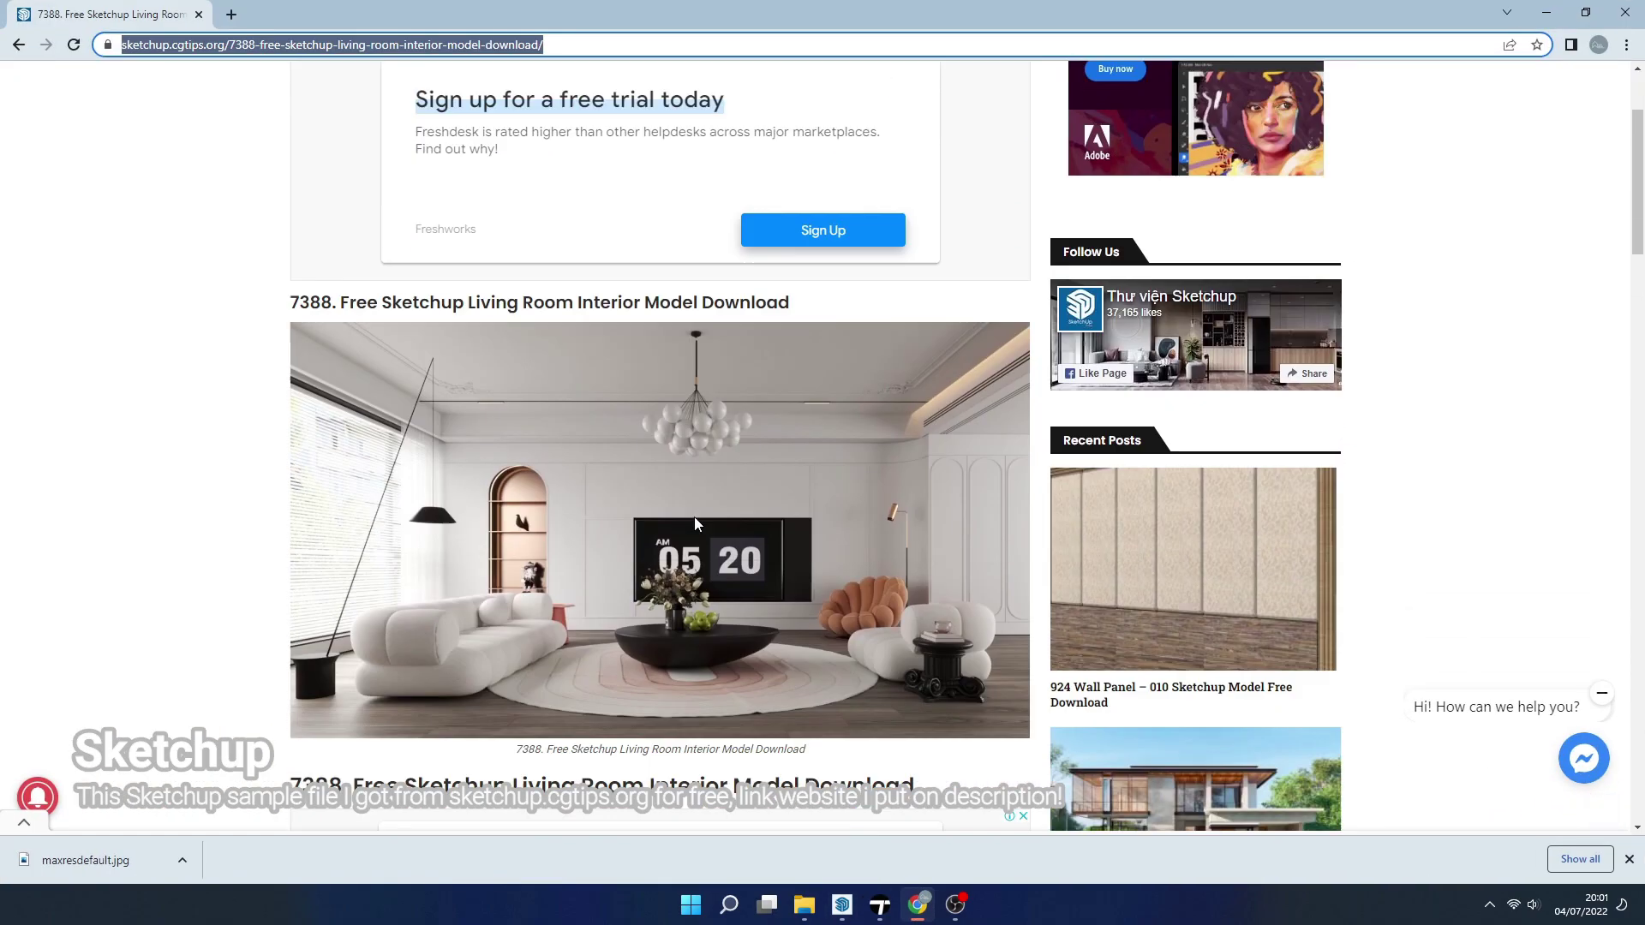
scroll(694, 517, down, 3)
scroll(694, 517, down, 2)
click(256, 371)
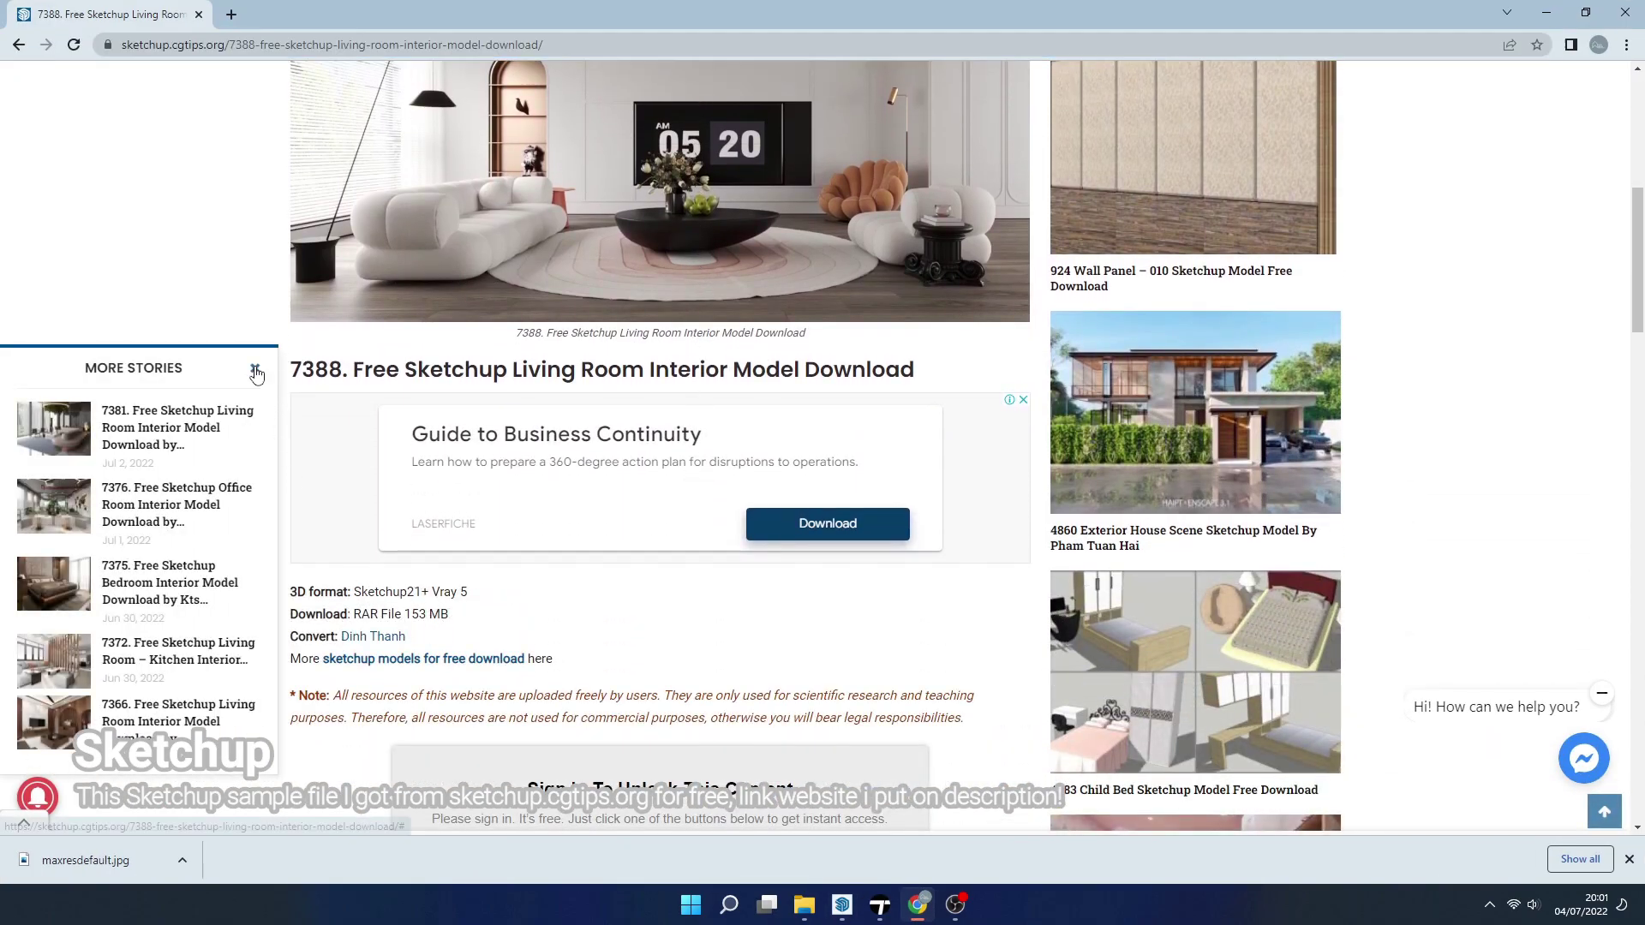
scroll(455, 576, up, 5)
scroll(454, 576, up, 3)
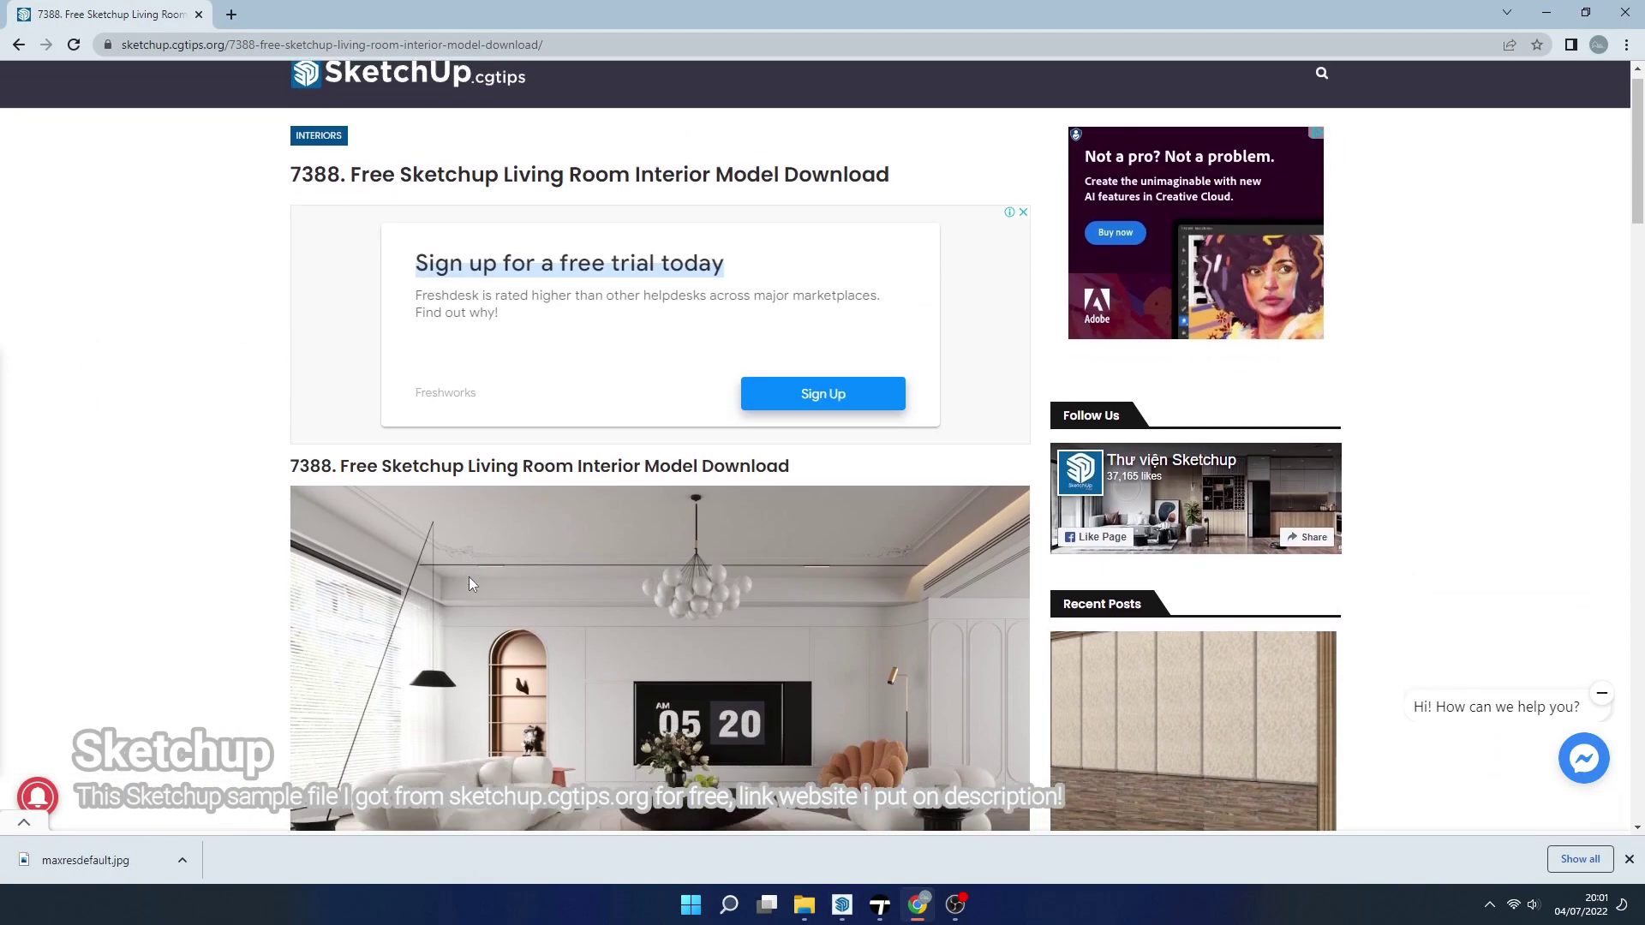
scroll(470, 578, down, 1)
click(1625, 12)
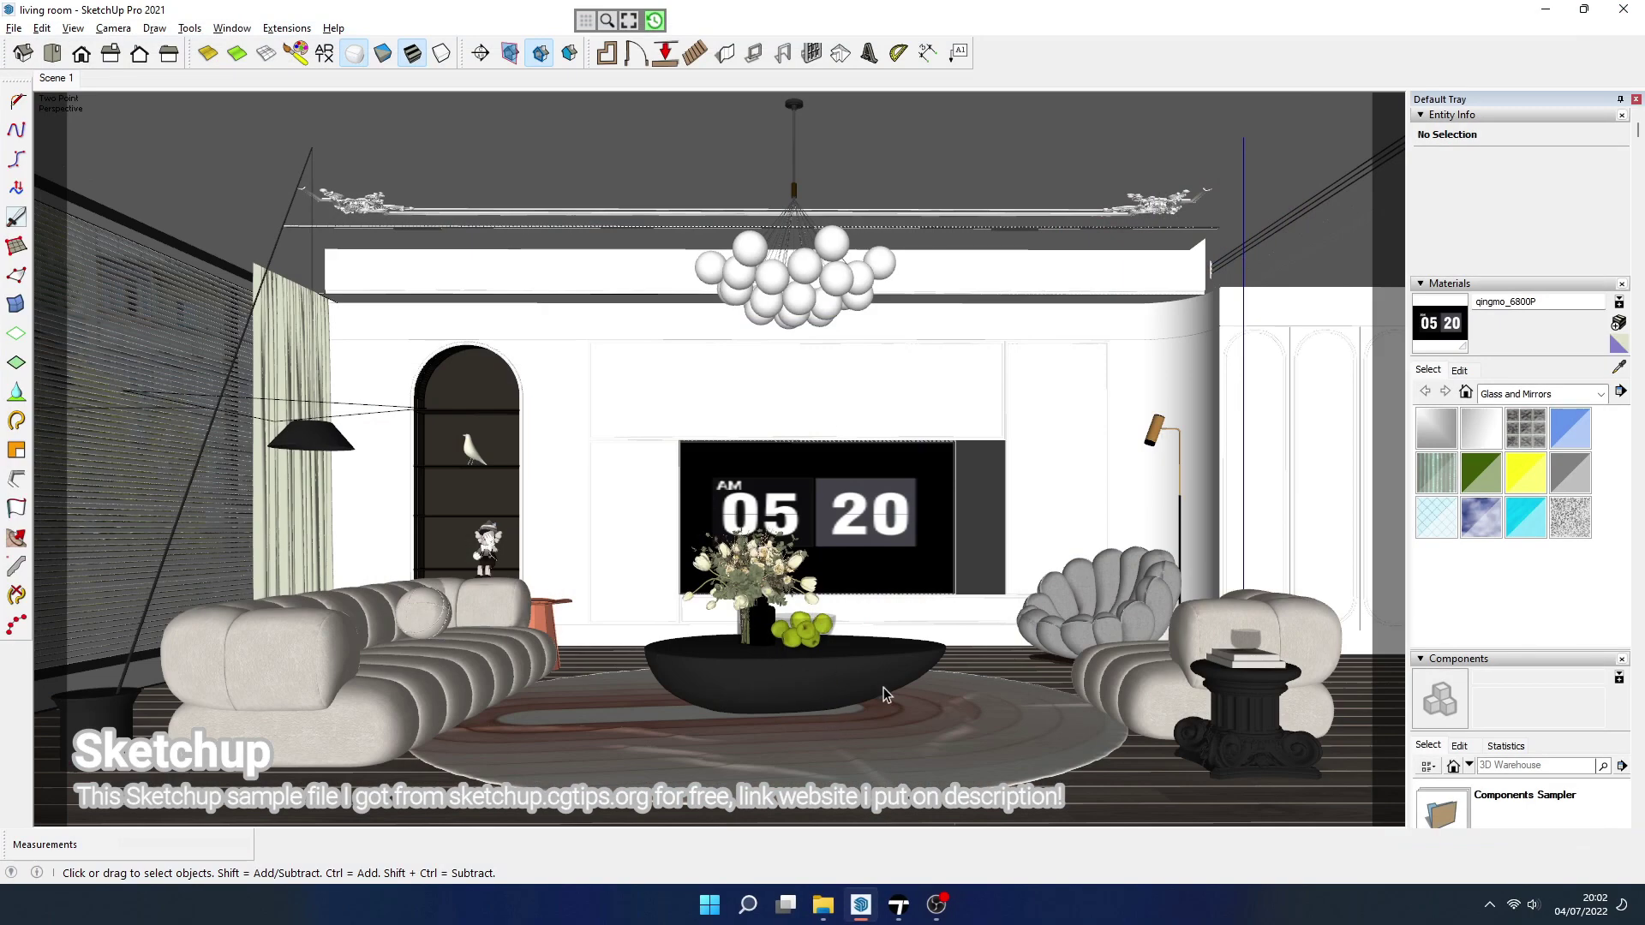
Orbit in and select a chandelier sphere to inspect the chandelier.
middle_drag(886, 694, 891, 480)
scroll(887, 300, up, 3)
click(888, 300)
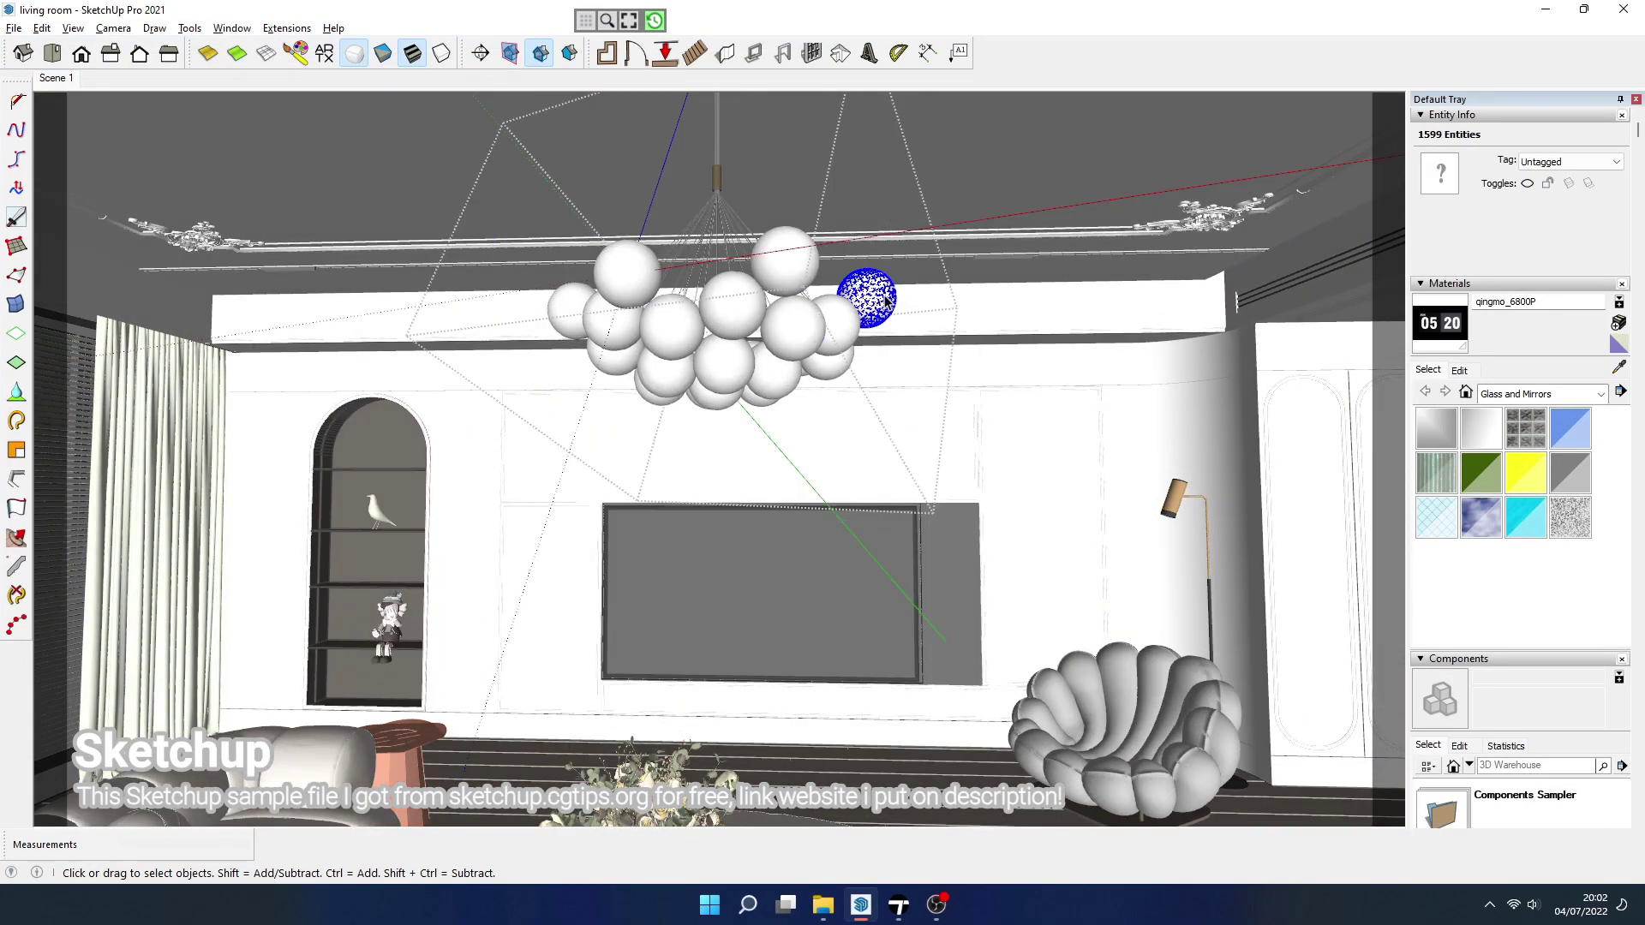
middle_drag(888, 300, 880, 296)
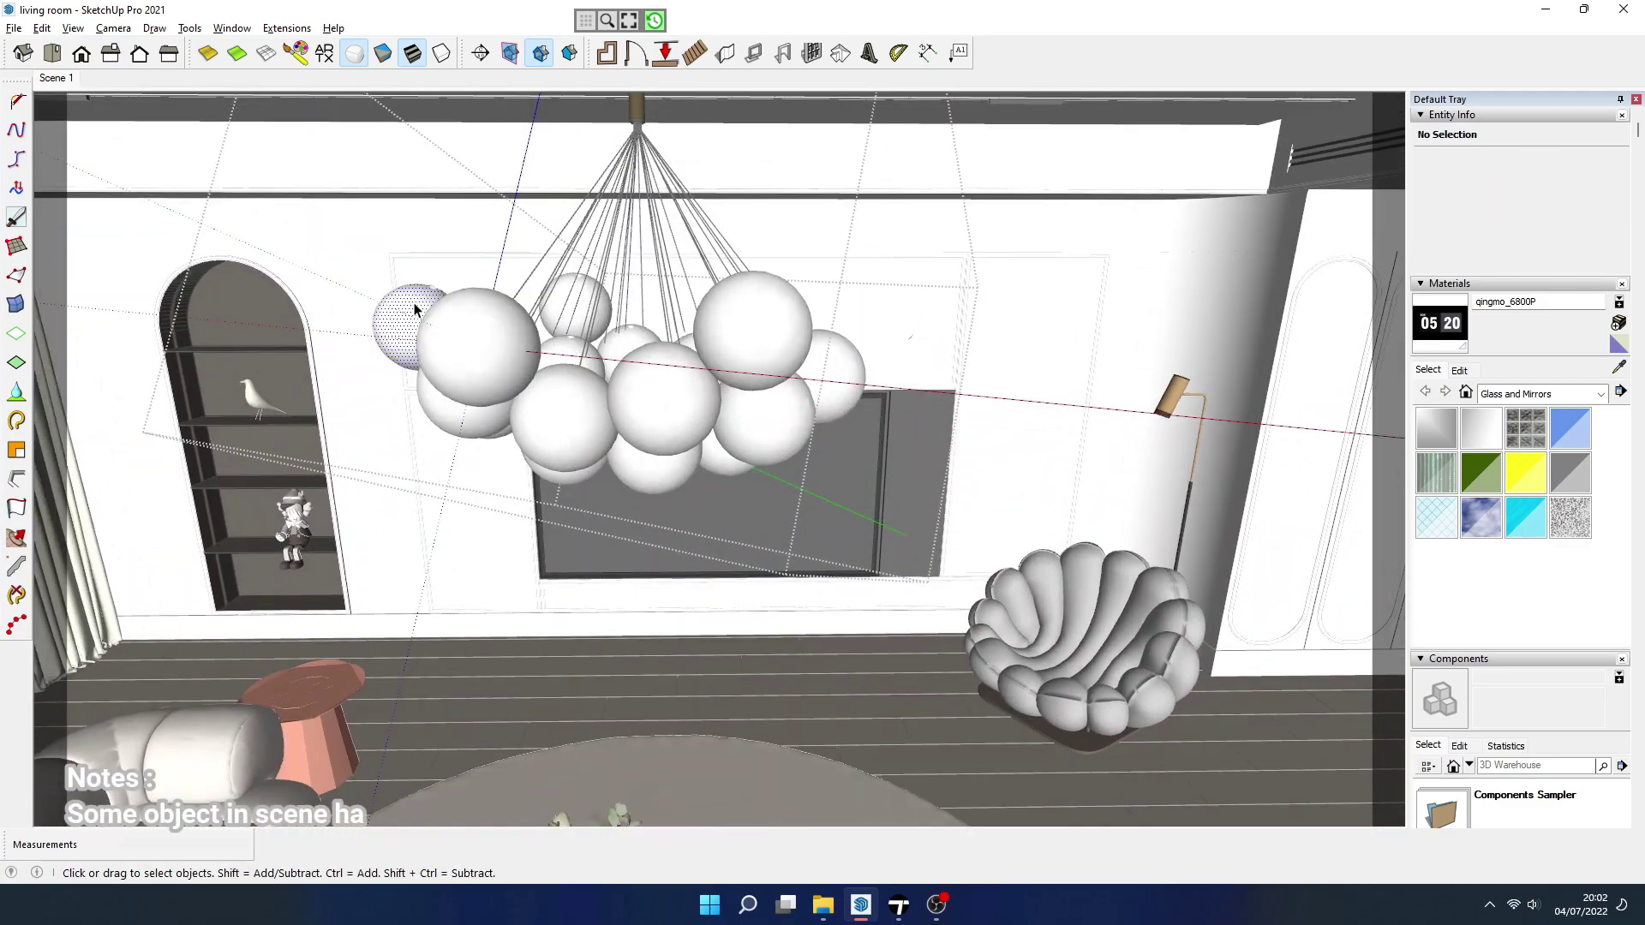
scroll(415, 308, up, 4)
scroll(502, 322, down, 3)
scroll(411, 433, down, 3)
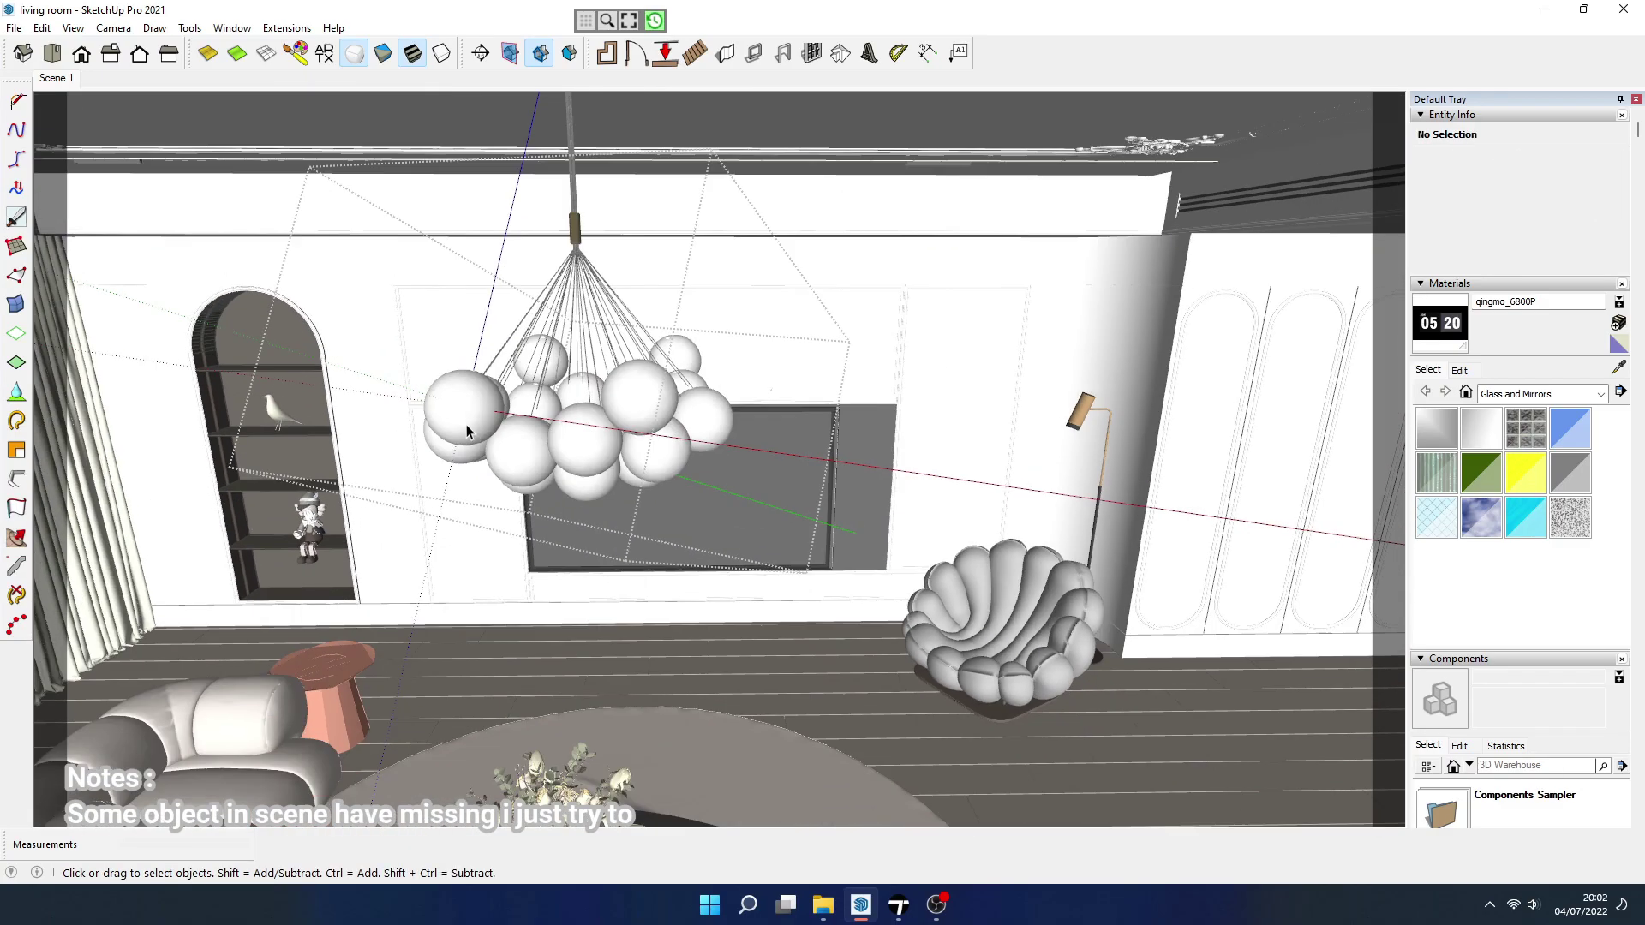
scroll(480, 433, down, 2)
scroll(669, 480, down, 1)
Sample the TV screen face with Paint Bucket and preview its clock texture in the material editor.
click(673, 527)
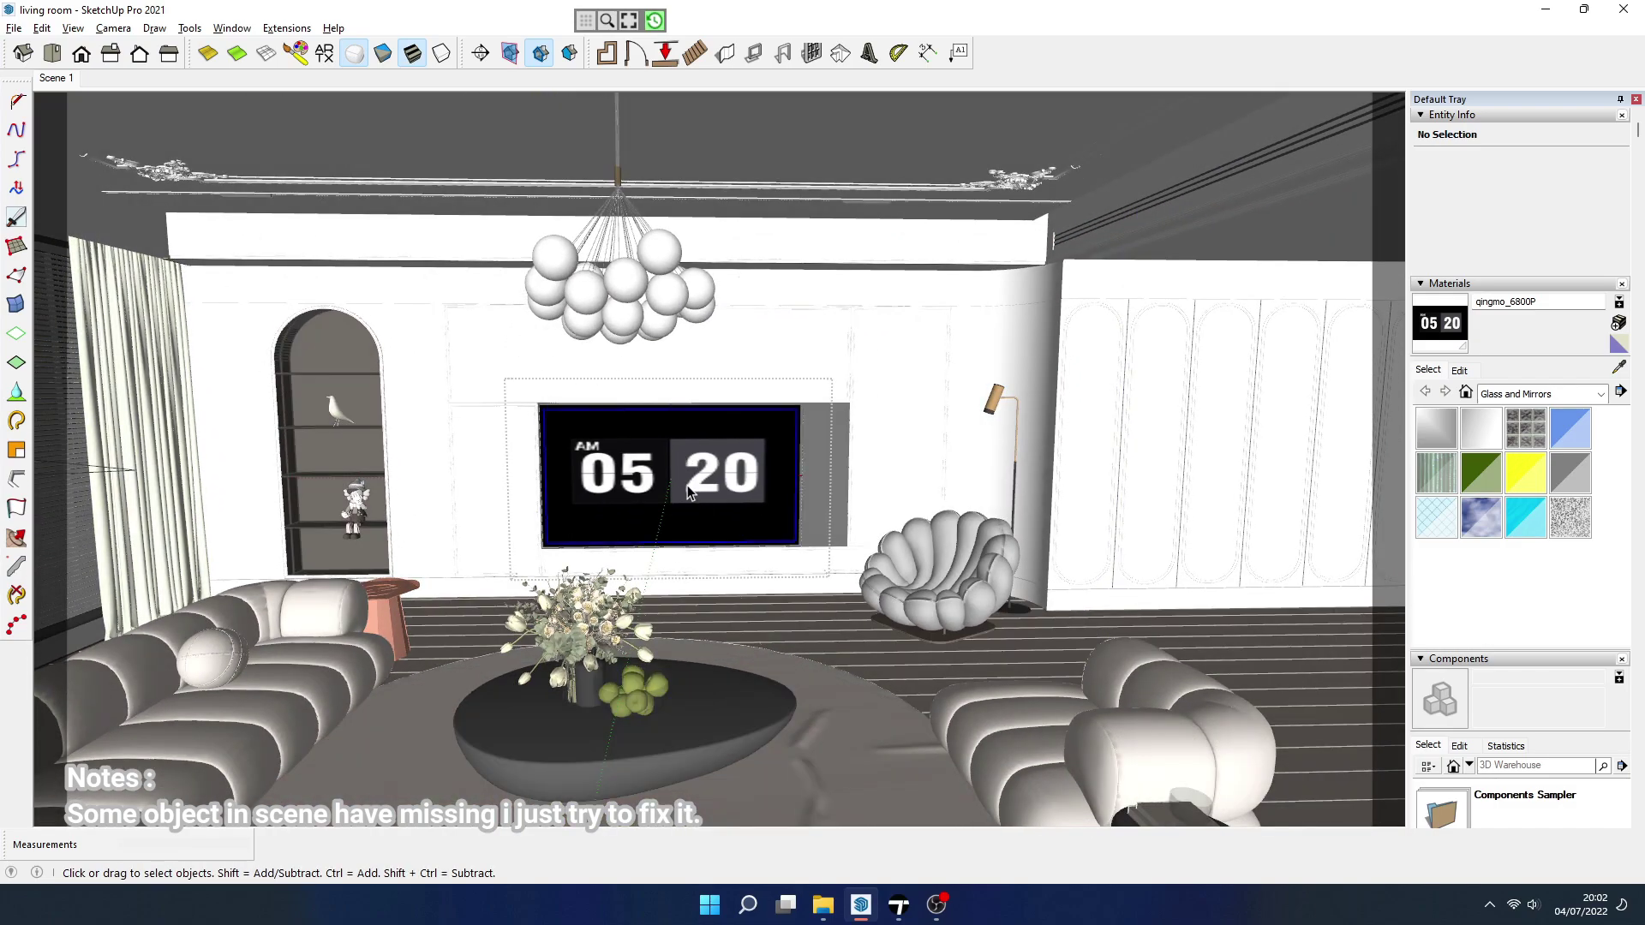
scroll(674, 498, up, 2)
scroll(677, 467, up, 2)
key(b)
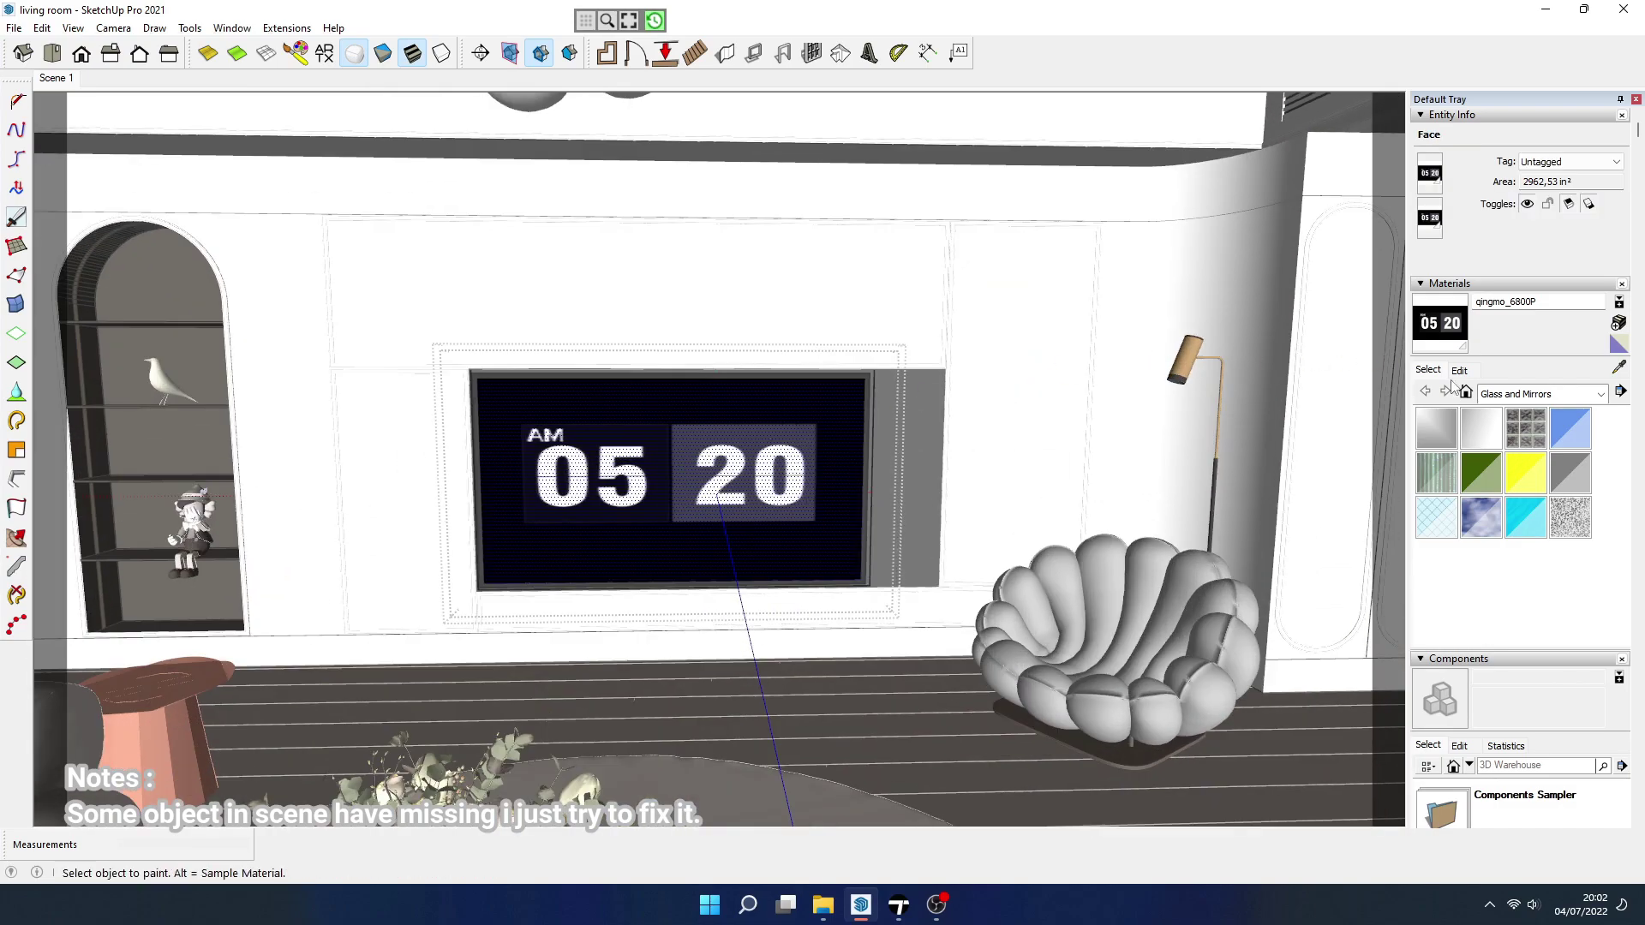
click(1458, 375)
click(1584, 546)
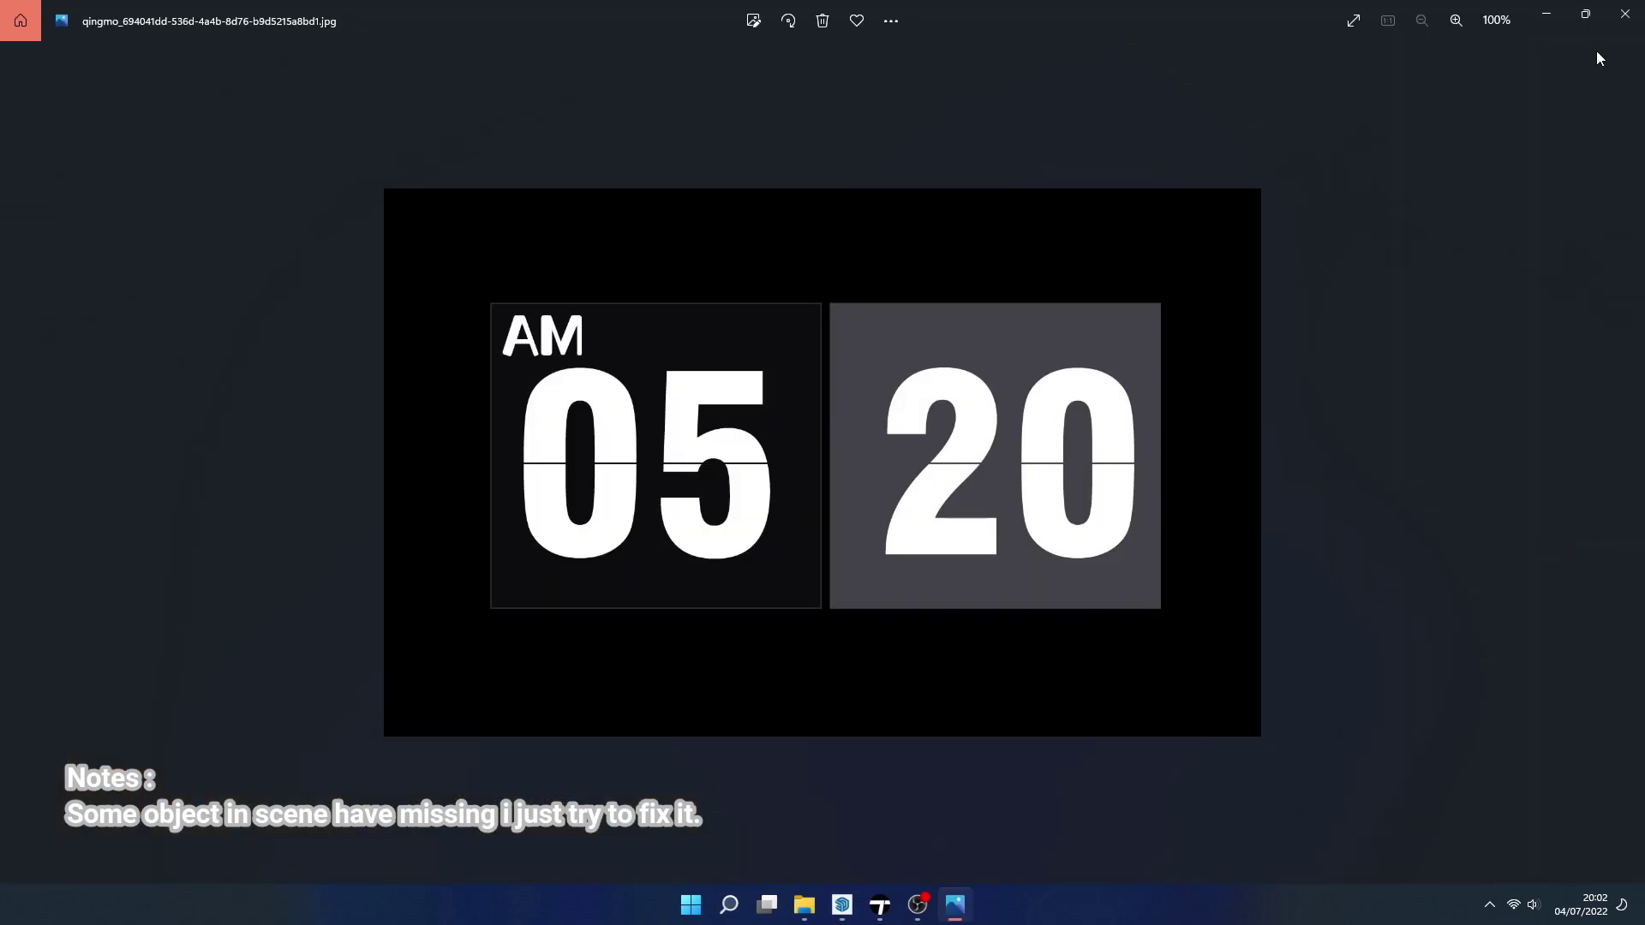
click(1624, 10)
Load maxresdefault.jpg as the TV screen's new texture image.
click(1564, 545)
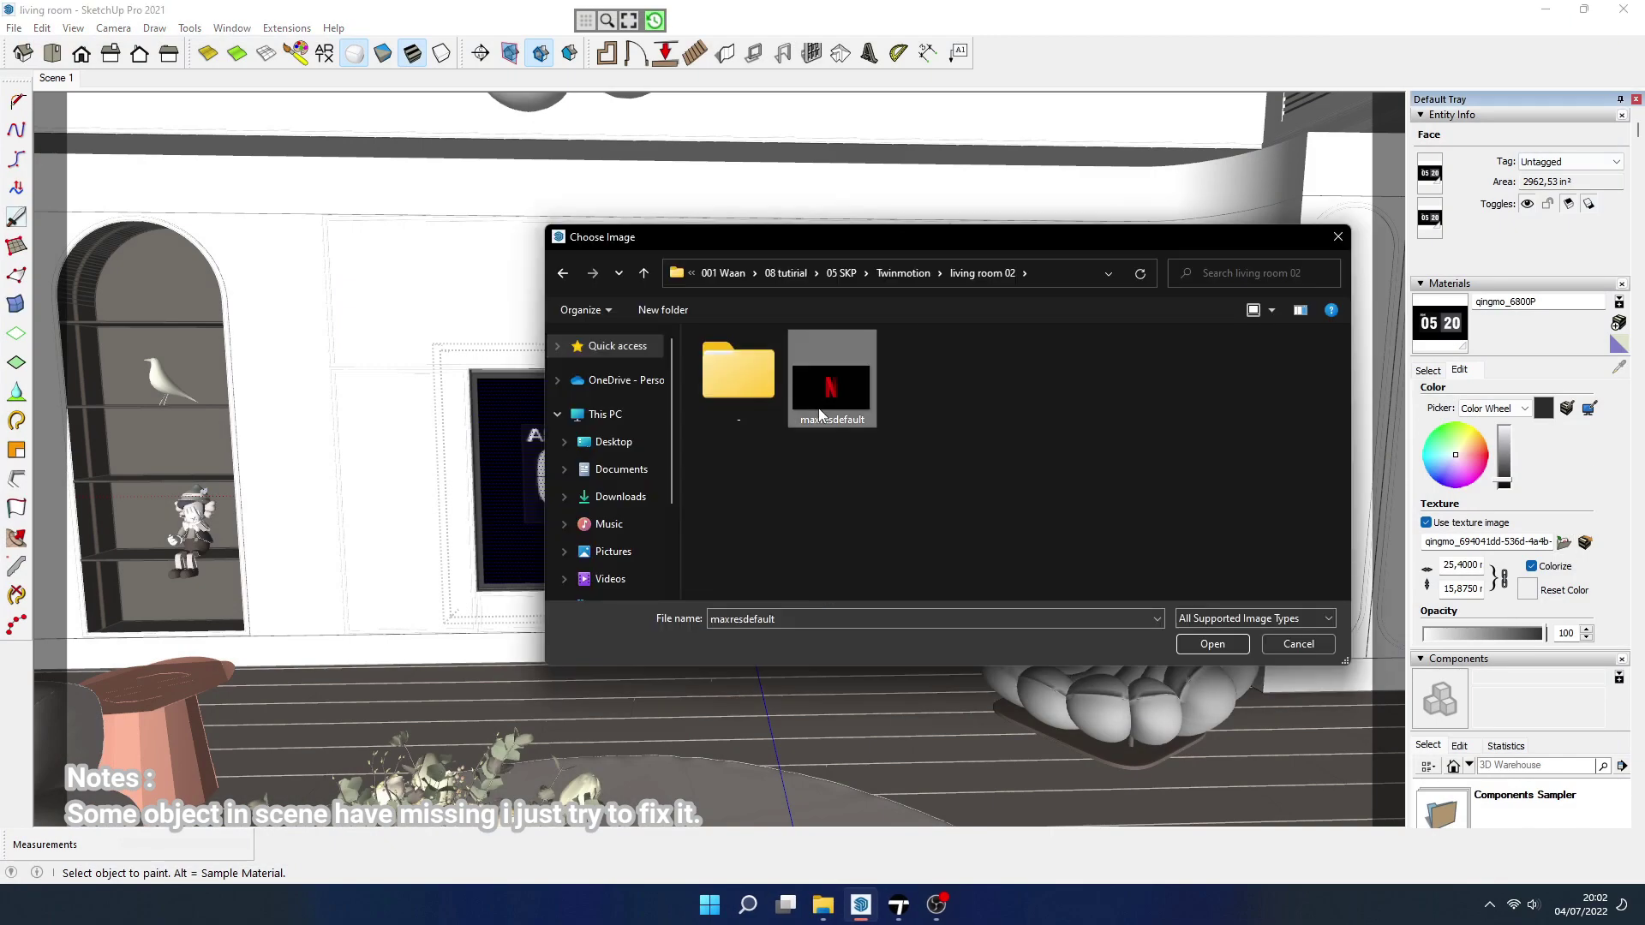
click(1212, 644)
scroll(626, 454, up, 5)
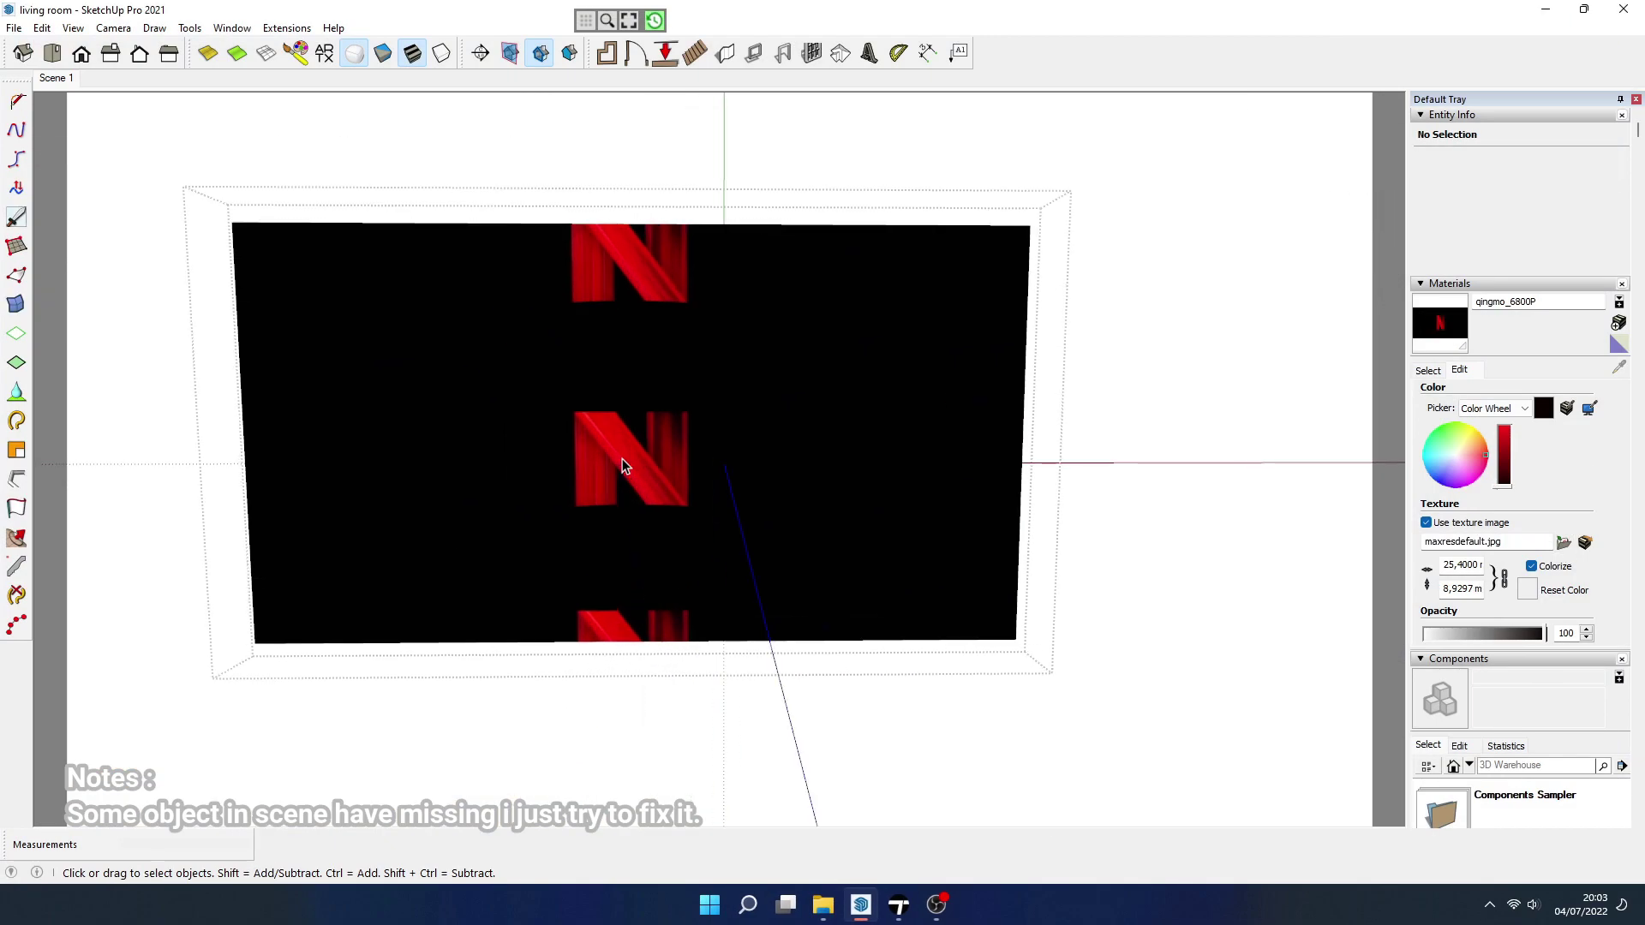
Stretch and shift the red N logo texture using the Texture Position pins.
right_click(626, 454)
click(874, 626)
scroll(611, 737, down, 2)
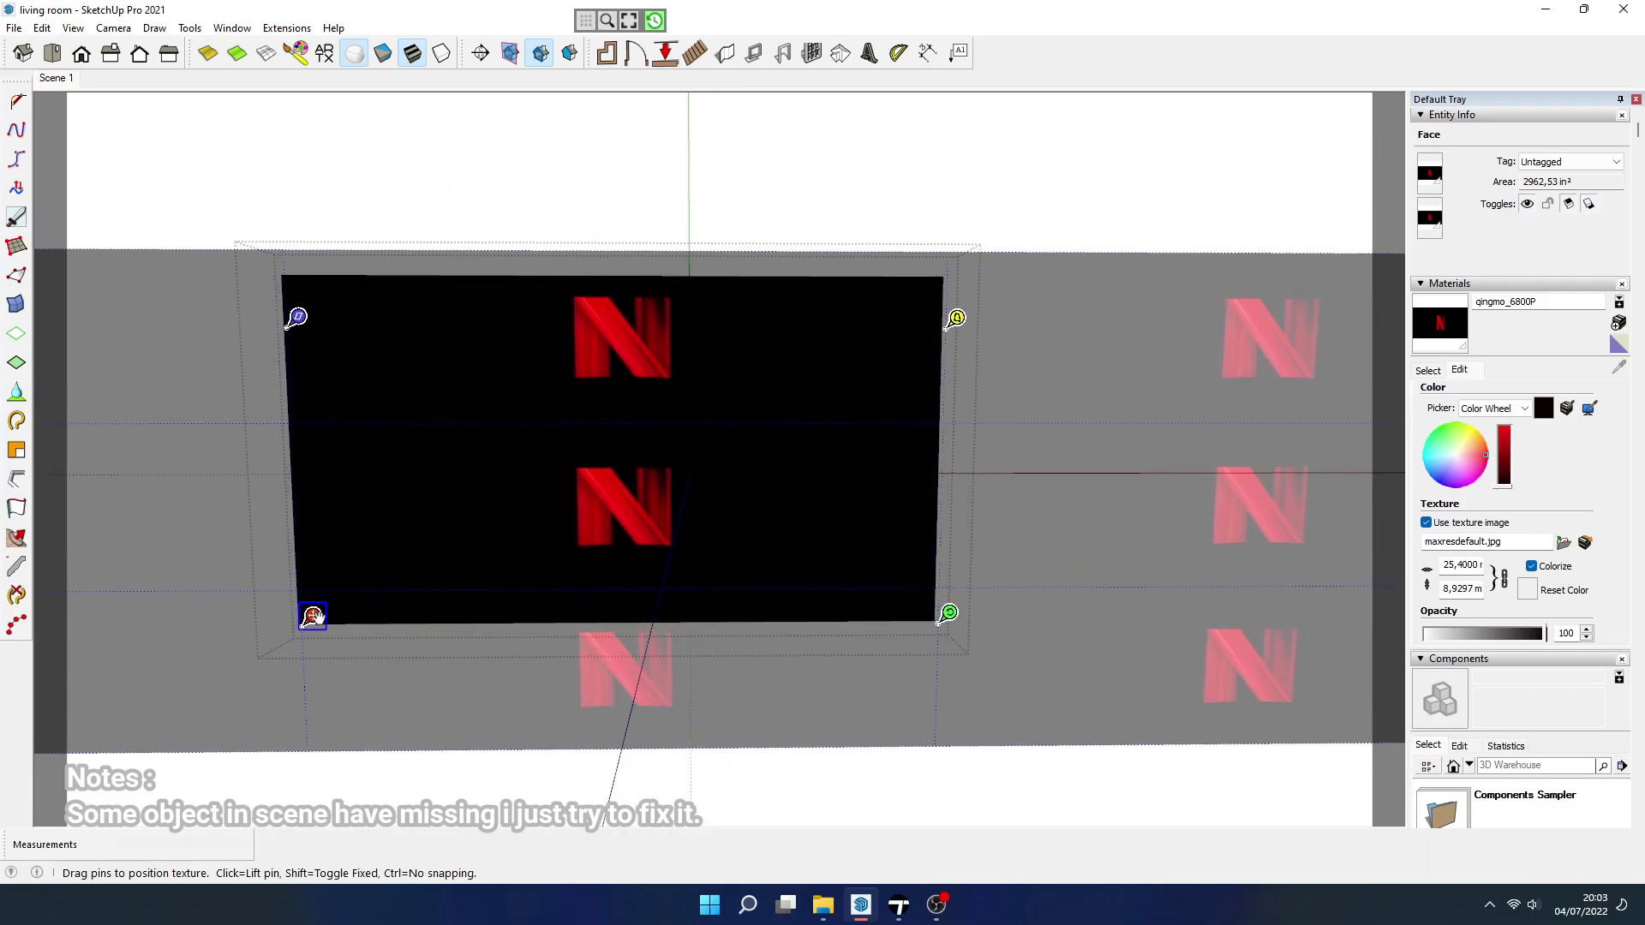
drag(298, 317, 286, 99)
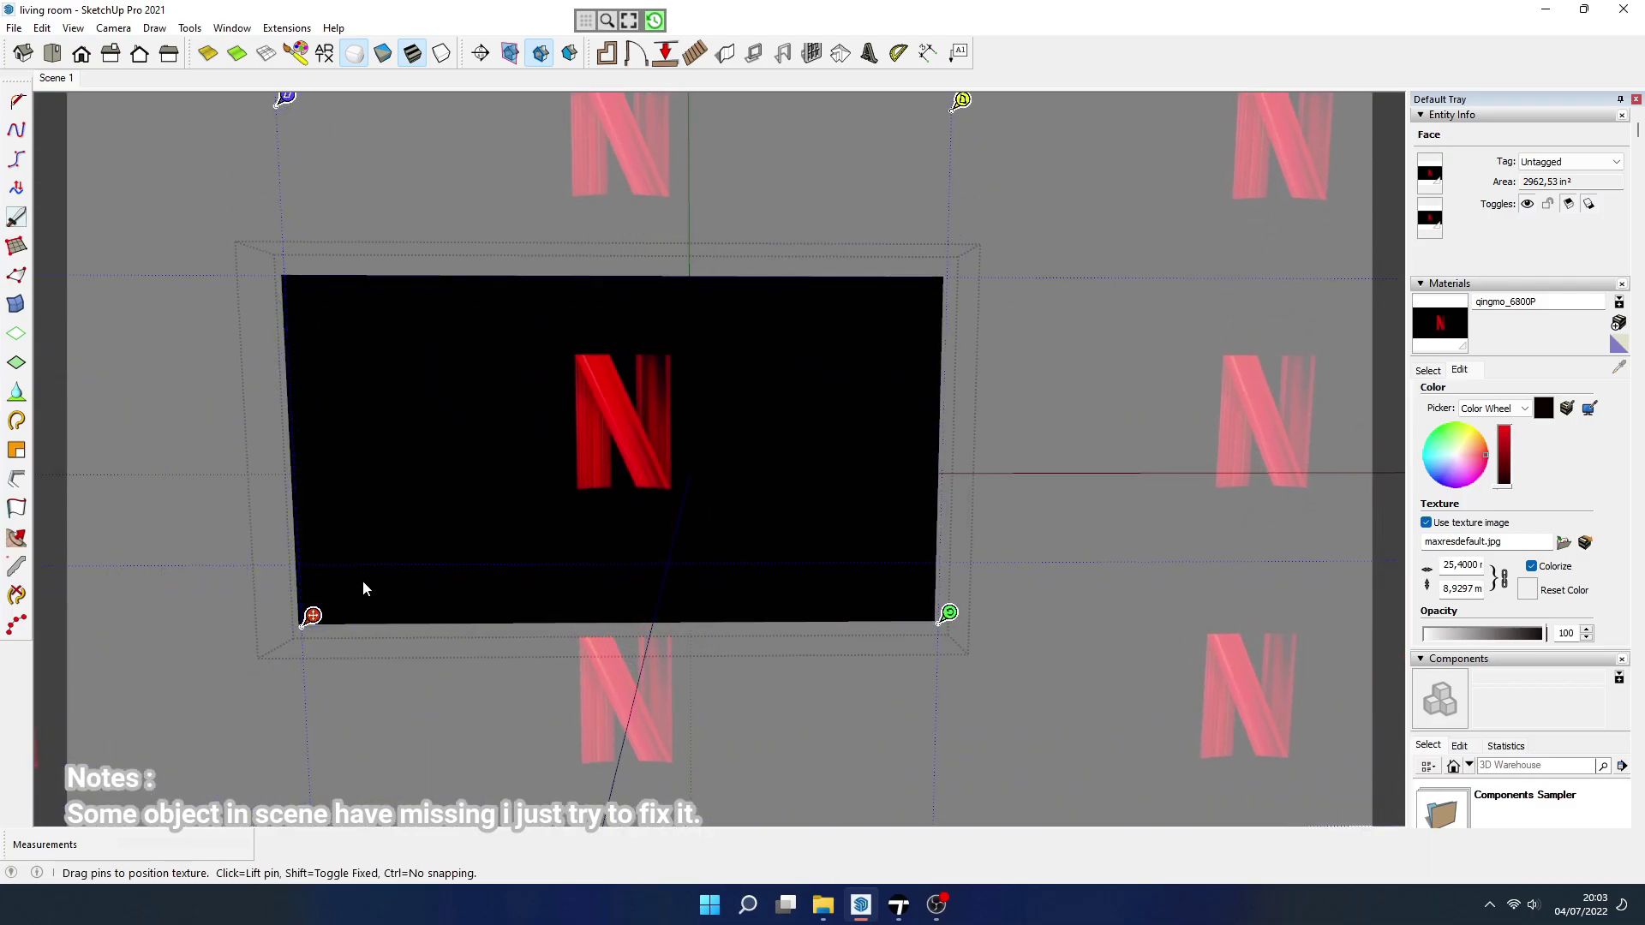
drag(304, 611, 304, 670)
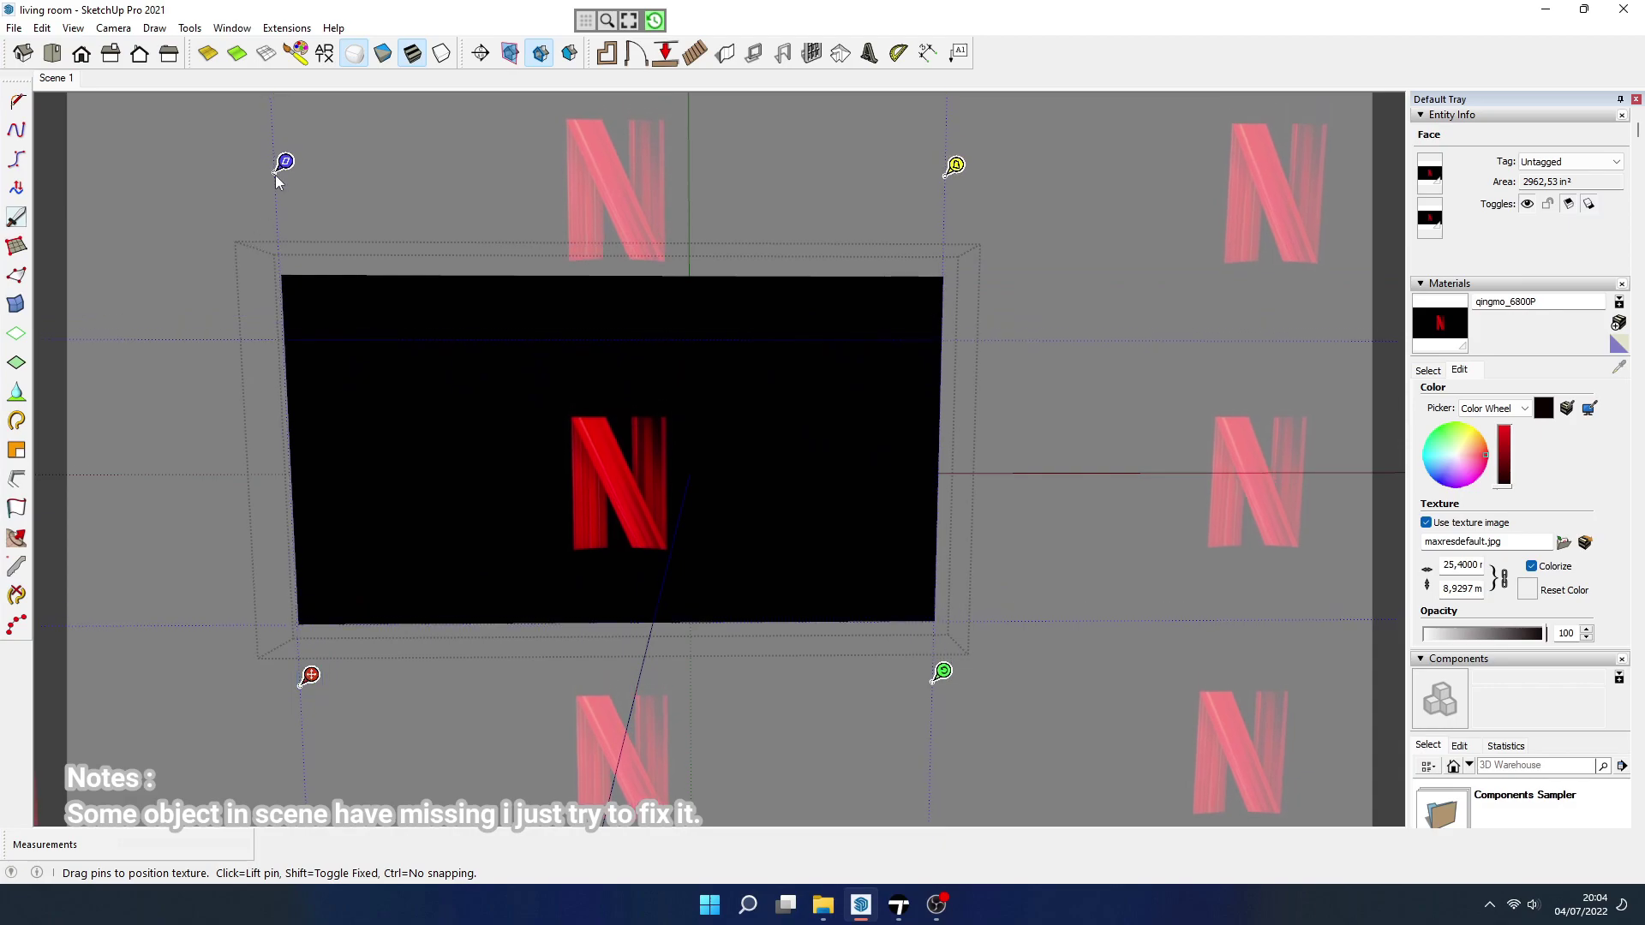
drag(276, 176, 279, 103)
shift+middle_drag(278, 103, 279, 295)
scroll(548, 444, down, 1)
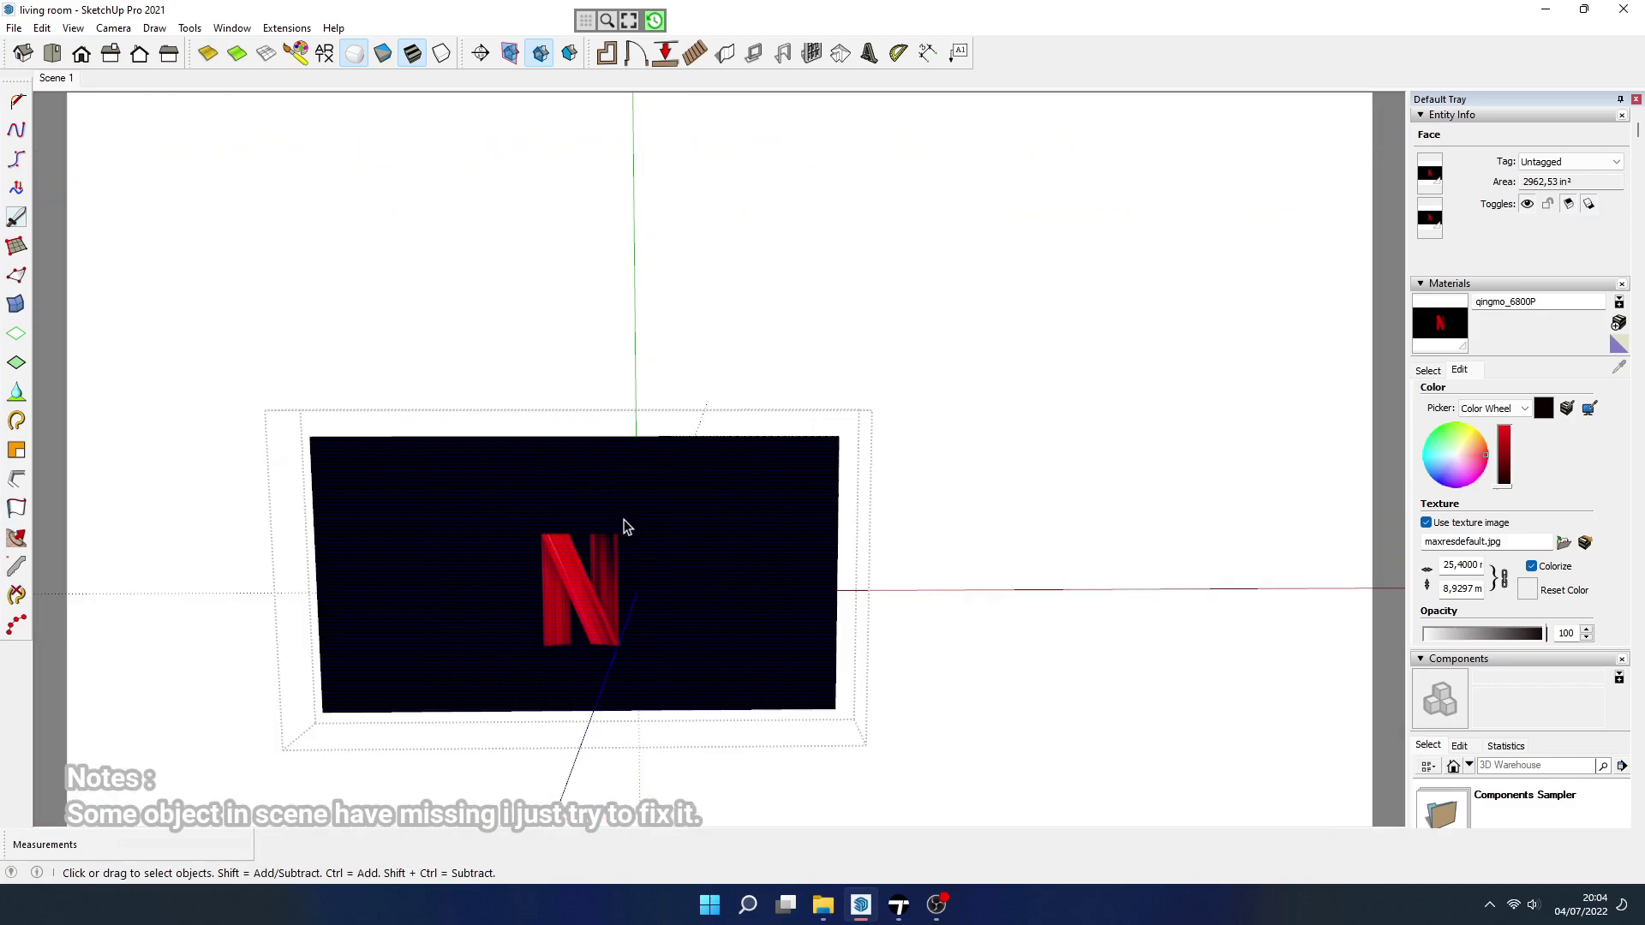
scroll(652, 441, up, 2)
Nudge the N logo up to centre it on the screen and confirm the position.
right_click(654, 441)
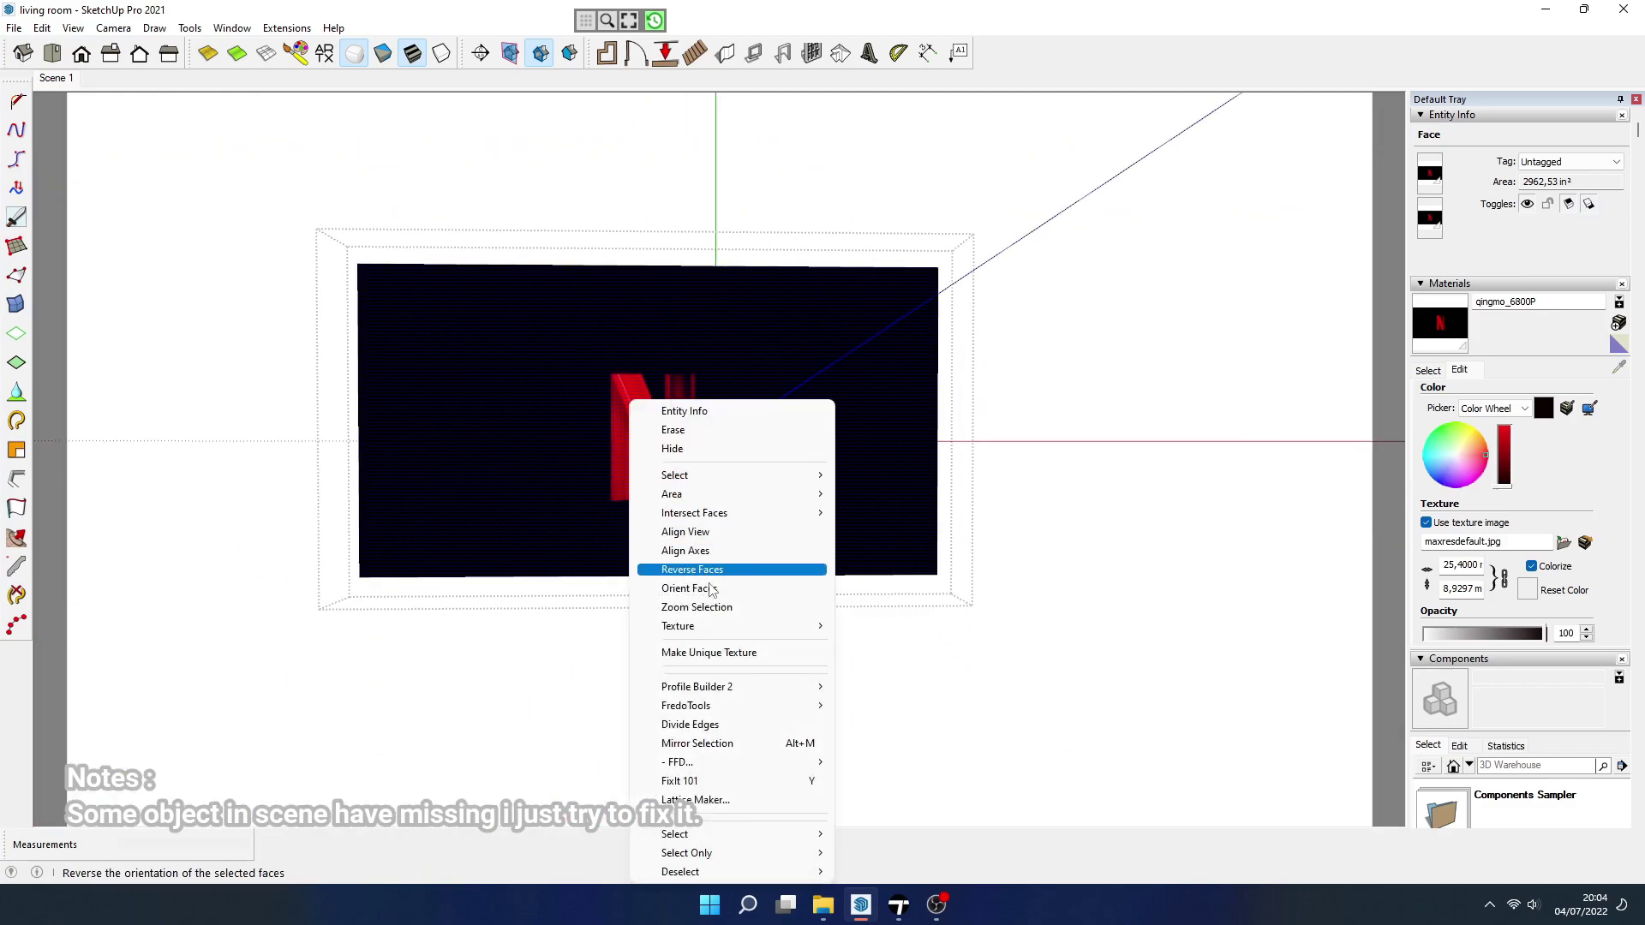
click(882, 626)
drag(370, 625, 368, 610)
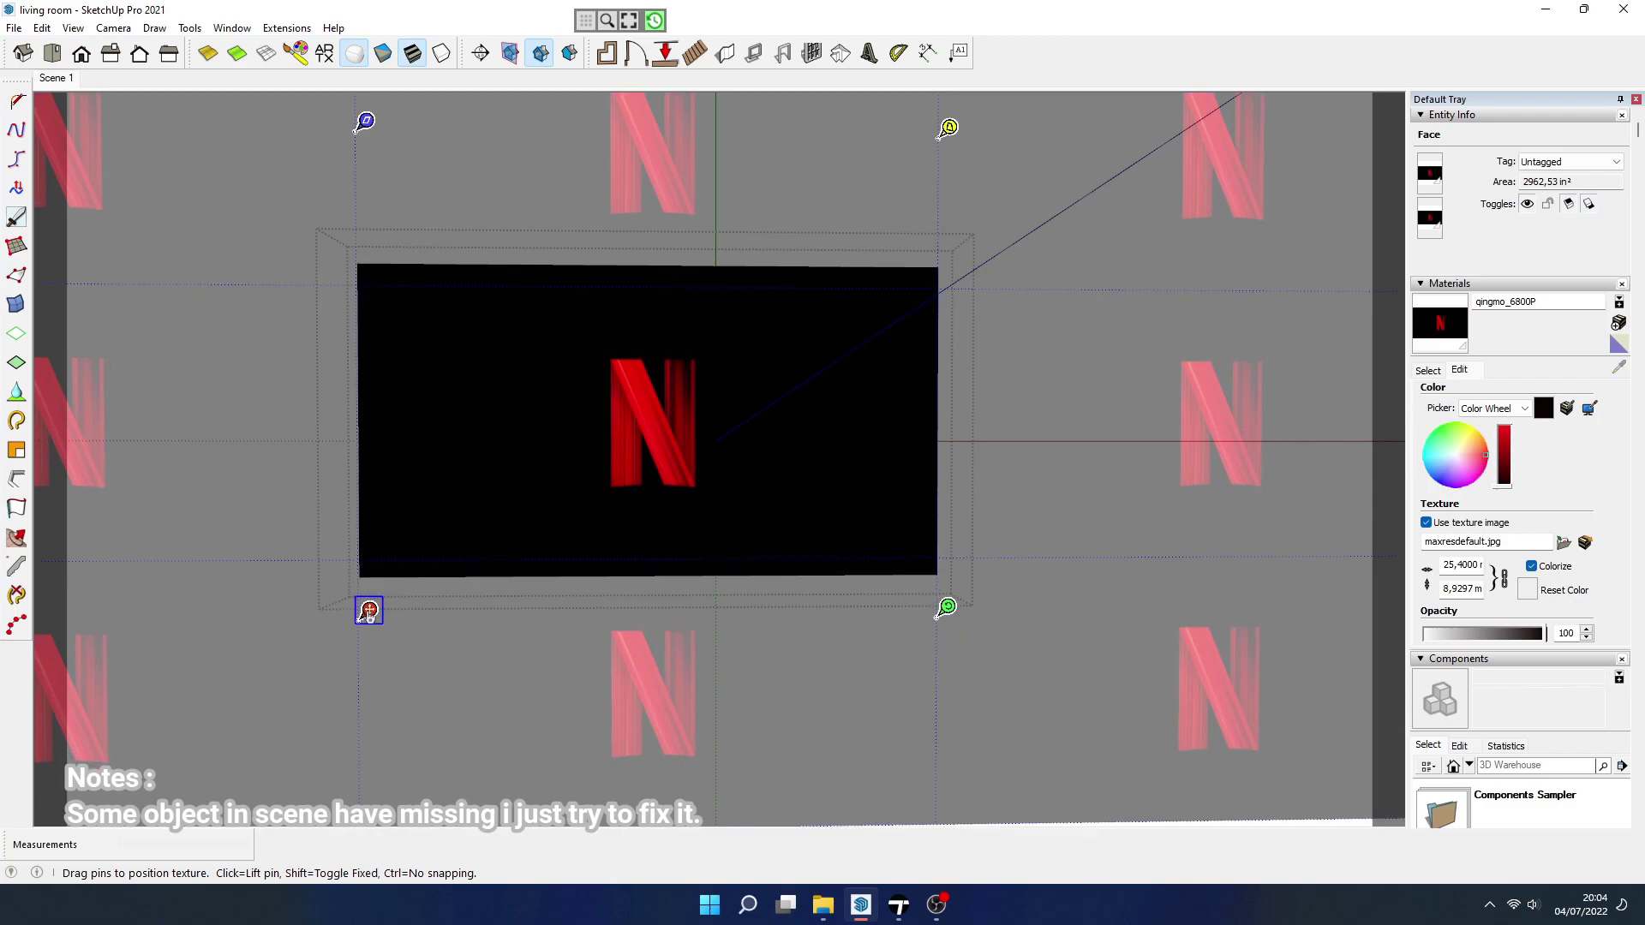
key(Return)
scroll(617, 525, down, 3)
scroll(565, 466, down, 1)
scroll(436, 290, down, 1)
scroll(614, 468, down, 1)
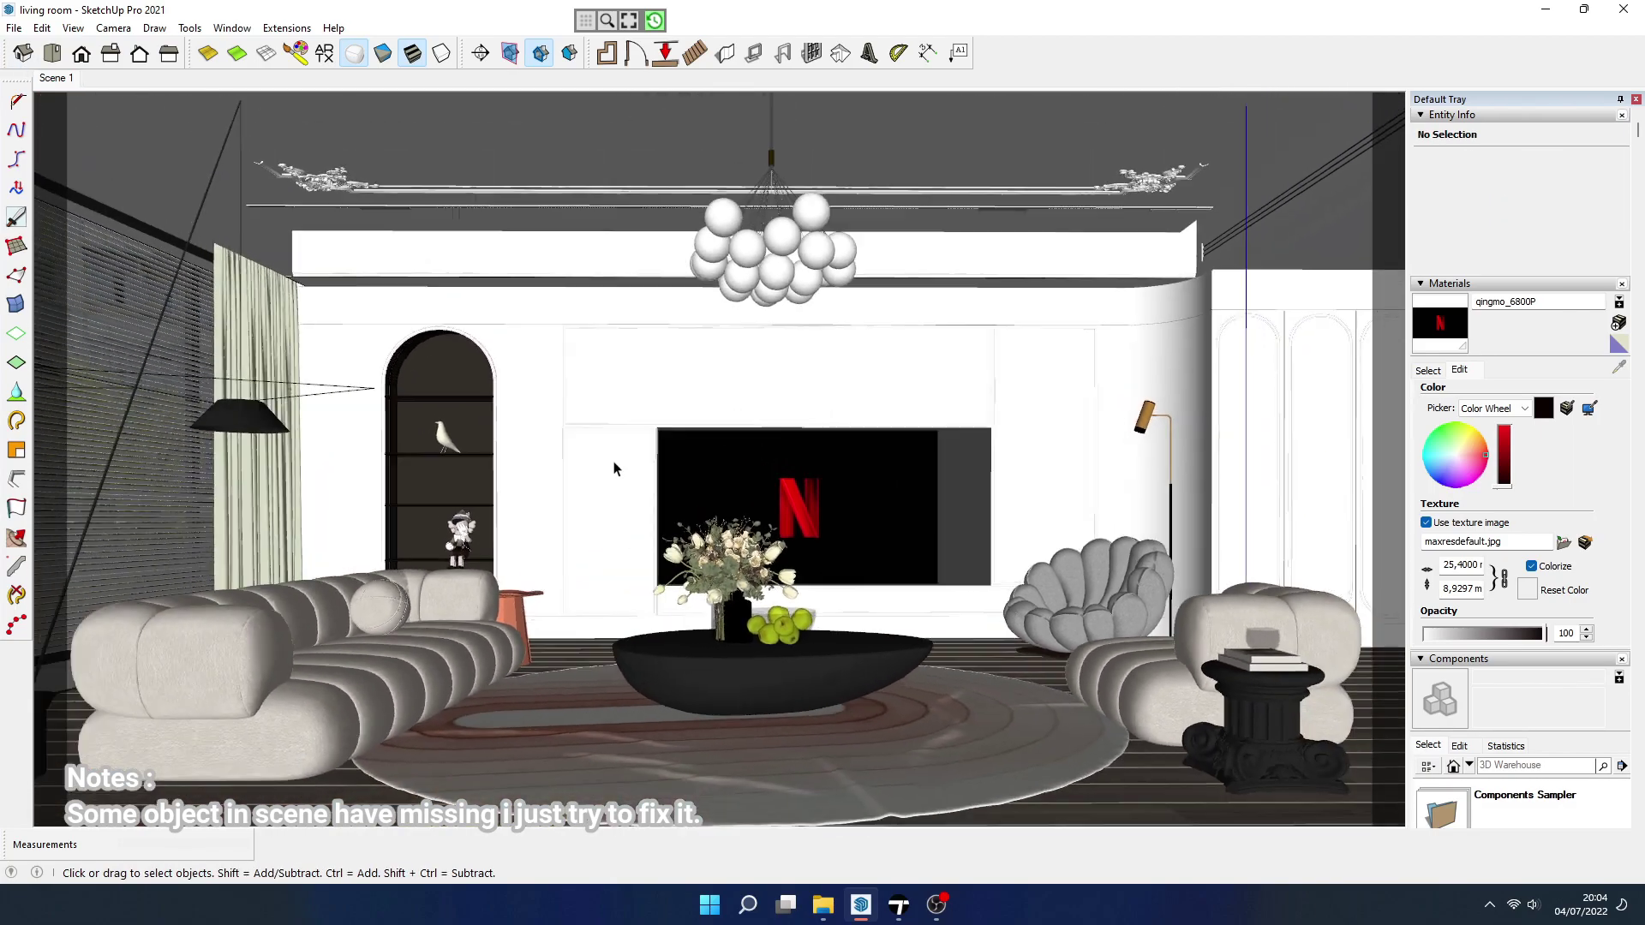
scroll(668, 478, up, 1)
Move the flower vase to a new spot on the coffee table.
scroll(771, 660, up, 1)
scroll(737, 677, up, 2)
scroll(810, 620, up, 1)
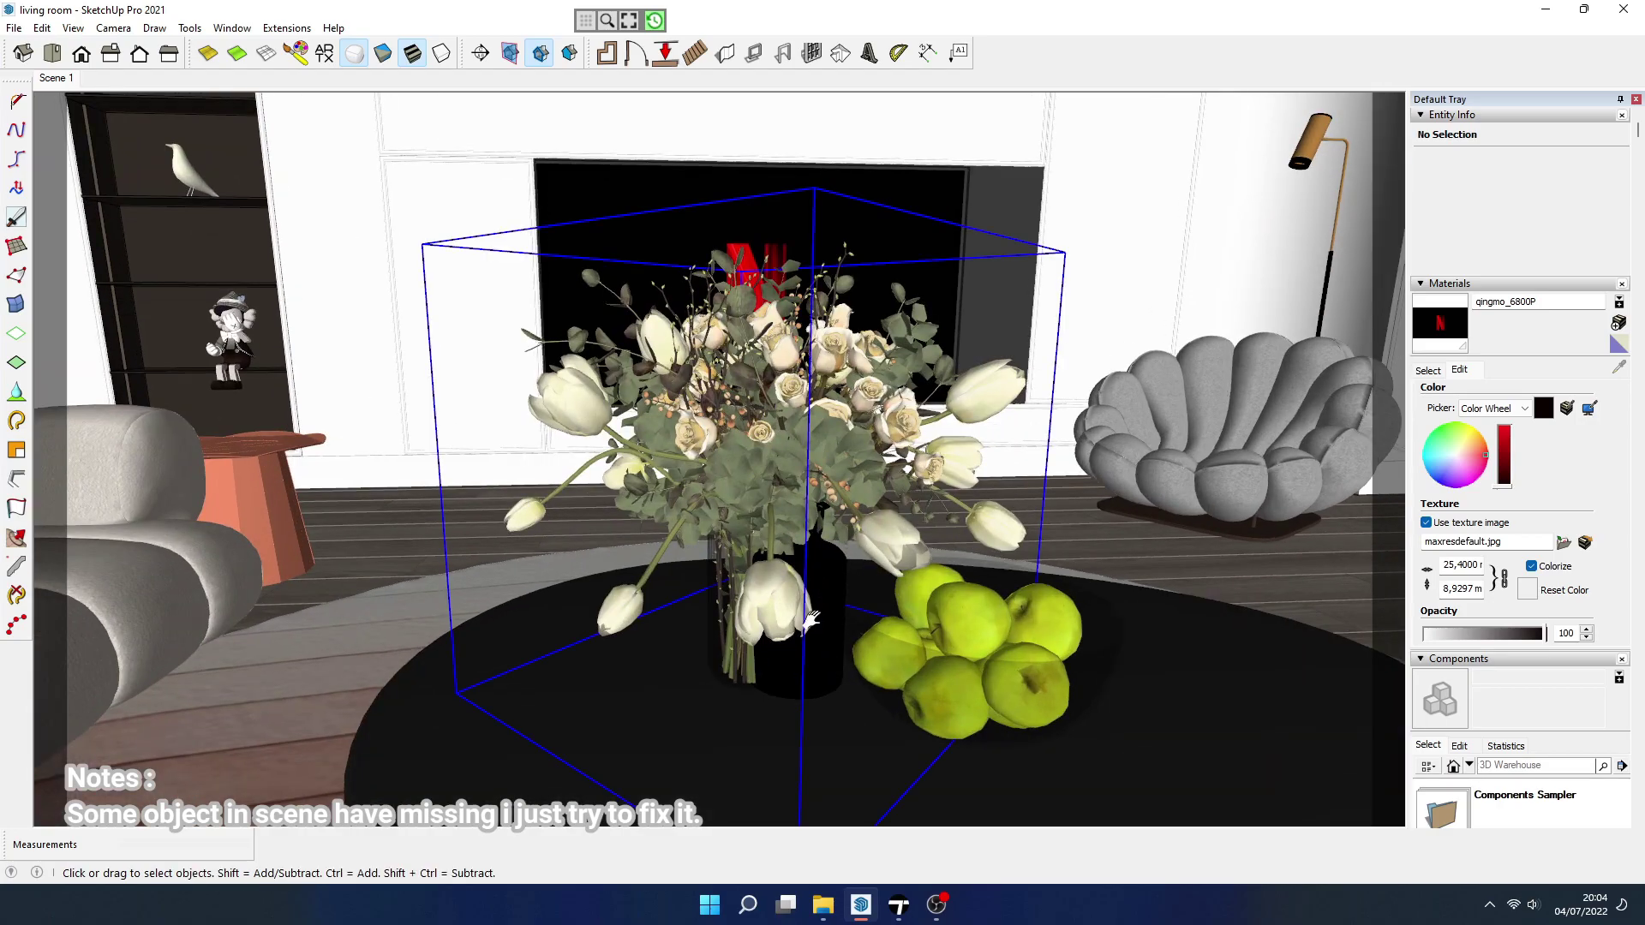
click(809, 621)
middle_drag(810, 620, 779, 588)
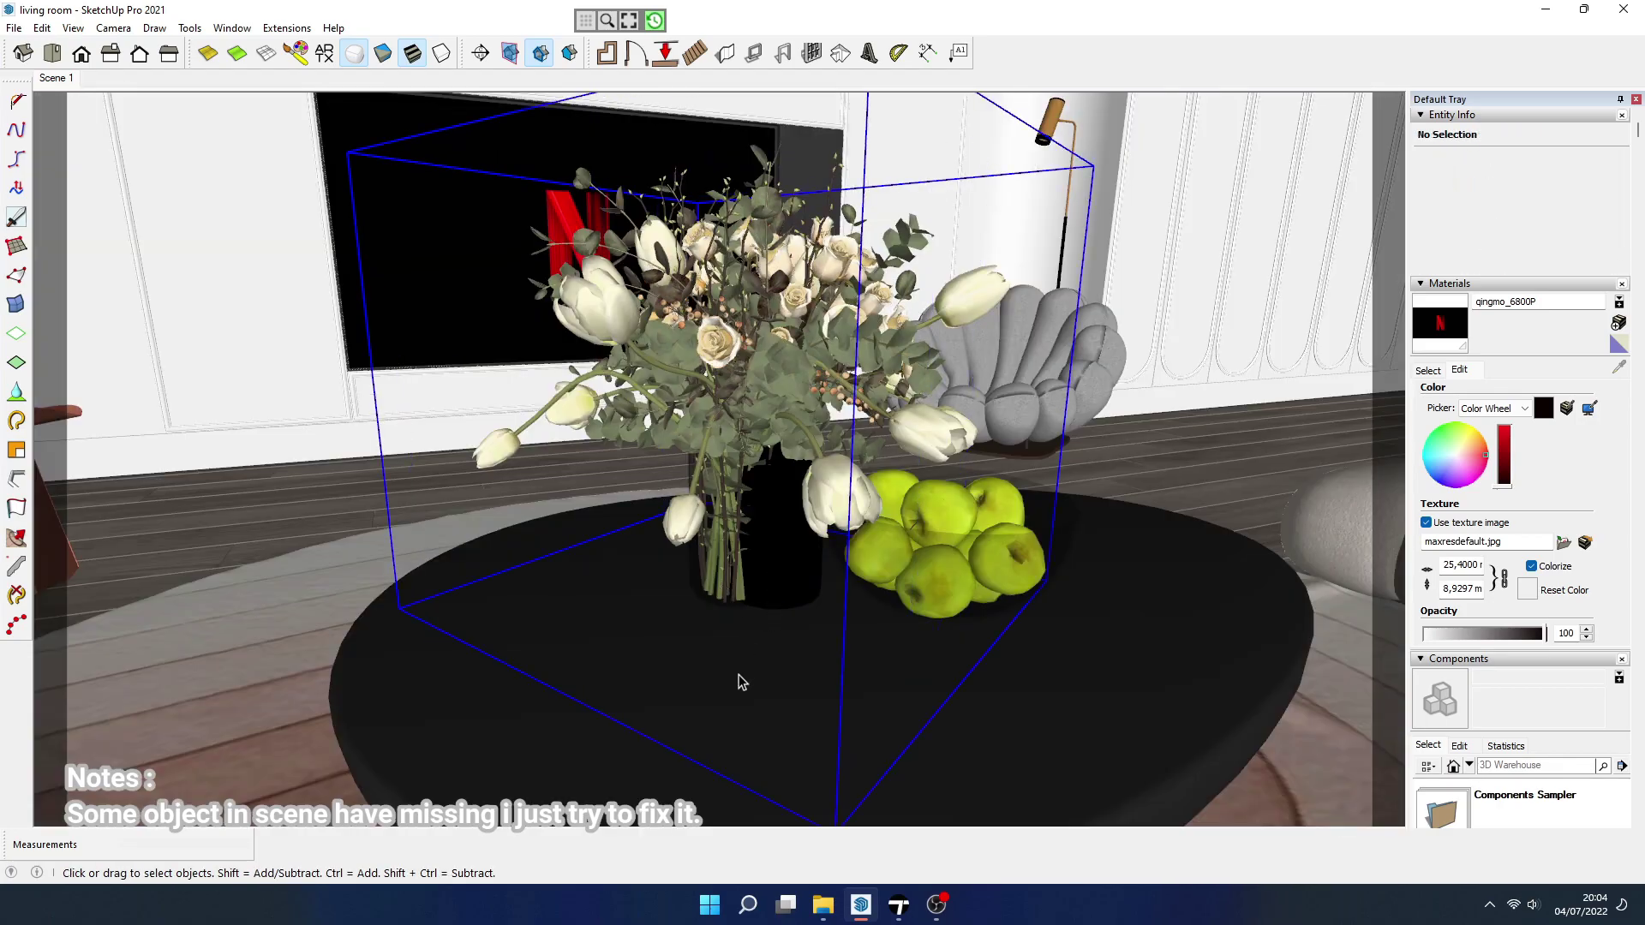
key(m)
click(742, 681)
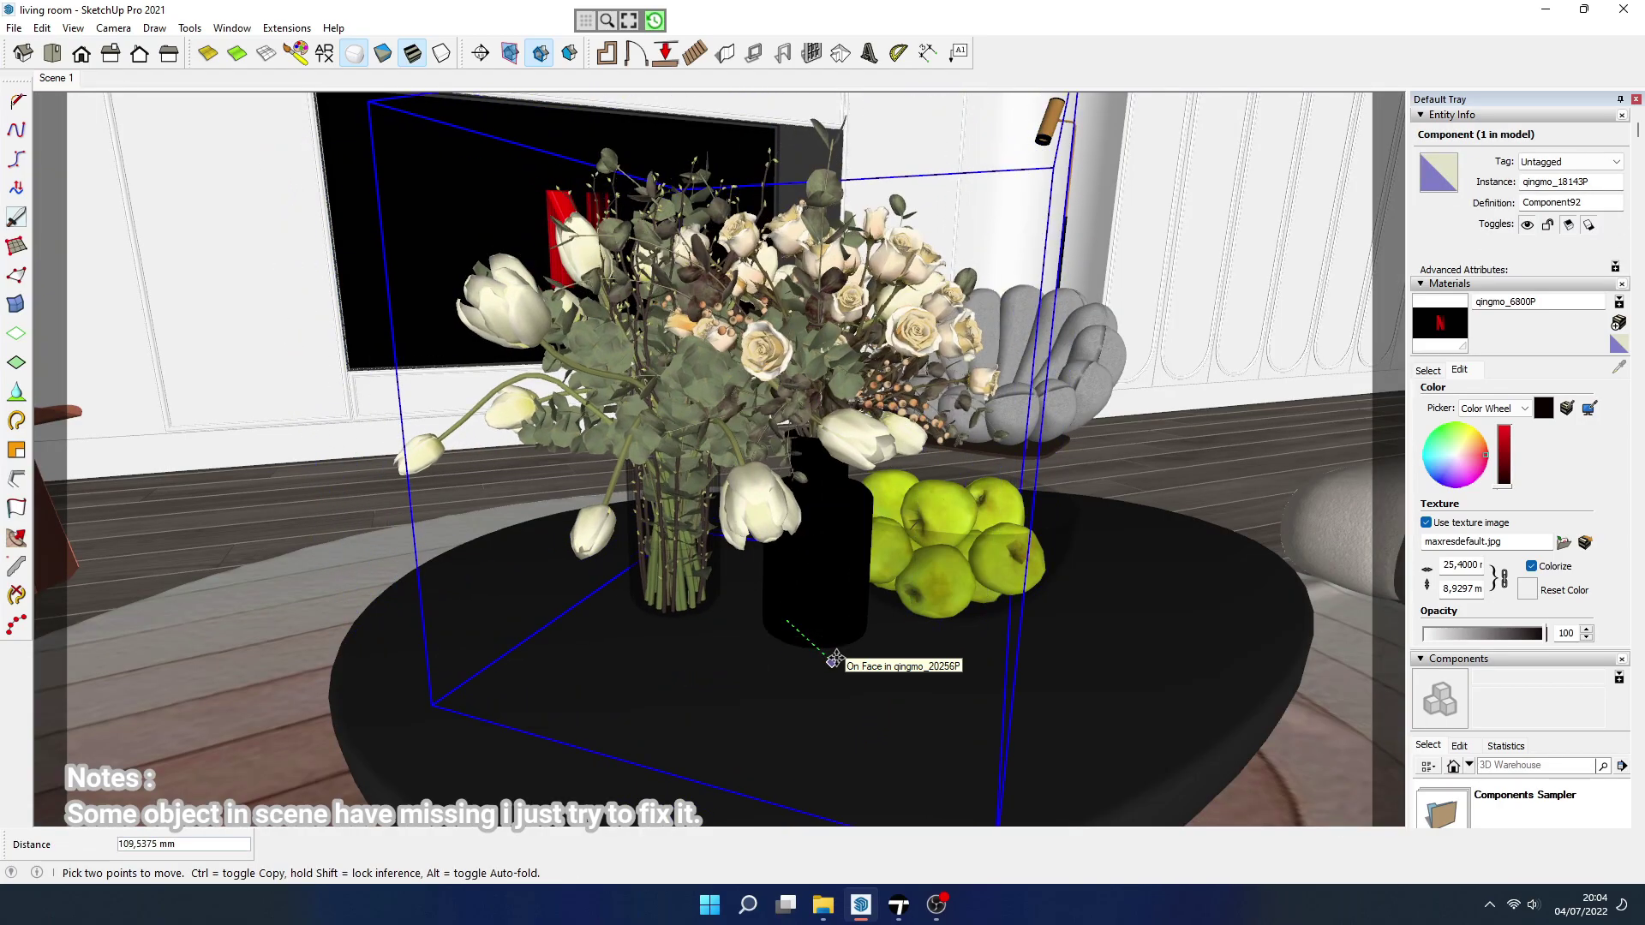
middle_drag(832, 664, 769, 685)
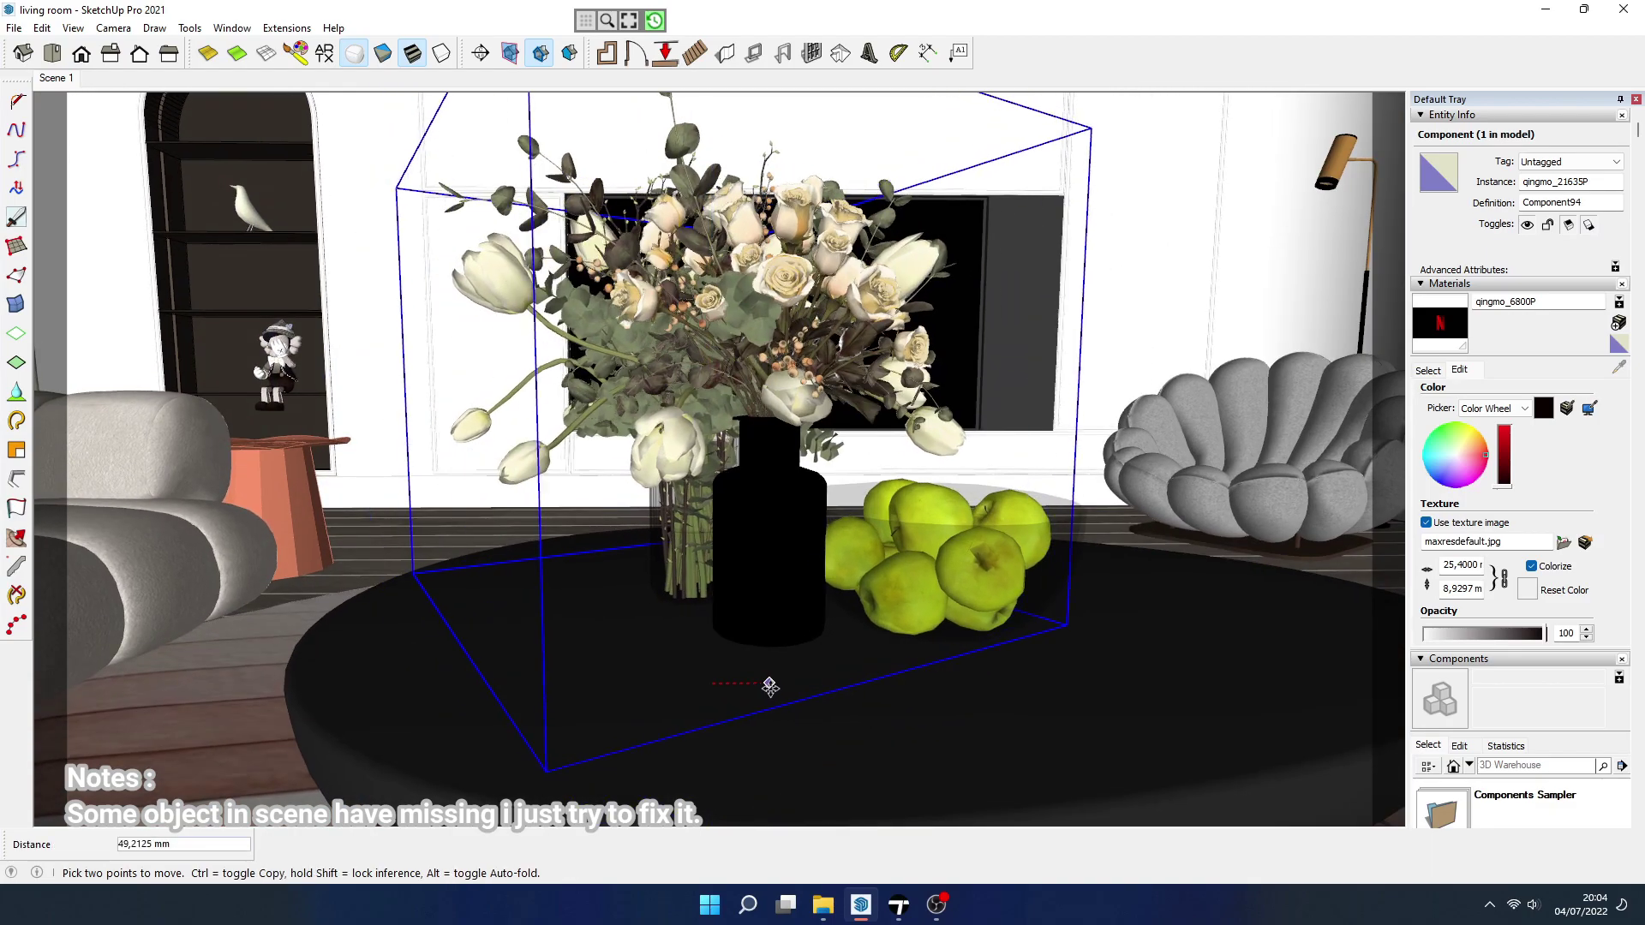
click(769, 685)
key(space)
scroll(548, 369, down, 5)
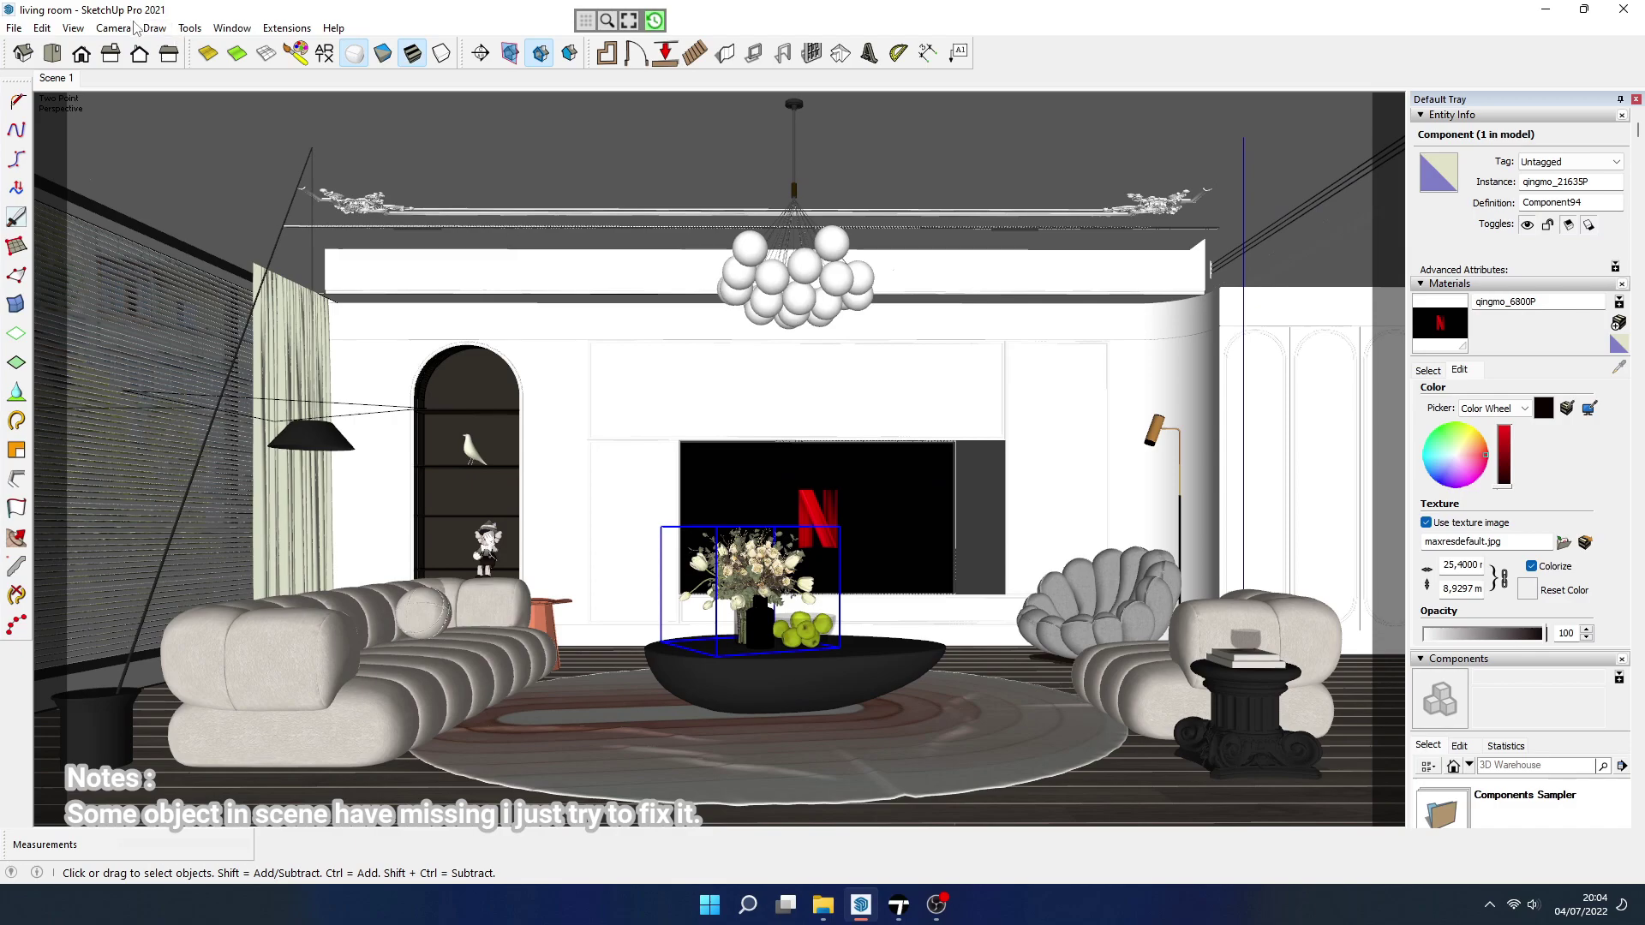
Check Model Info statistics, then save the living room model past the version warning.
click(232, 27)
click(257, 124)
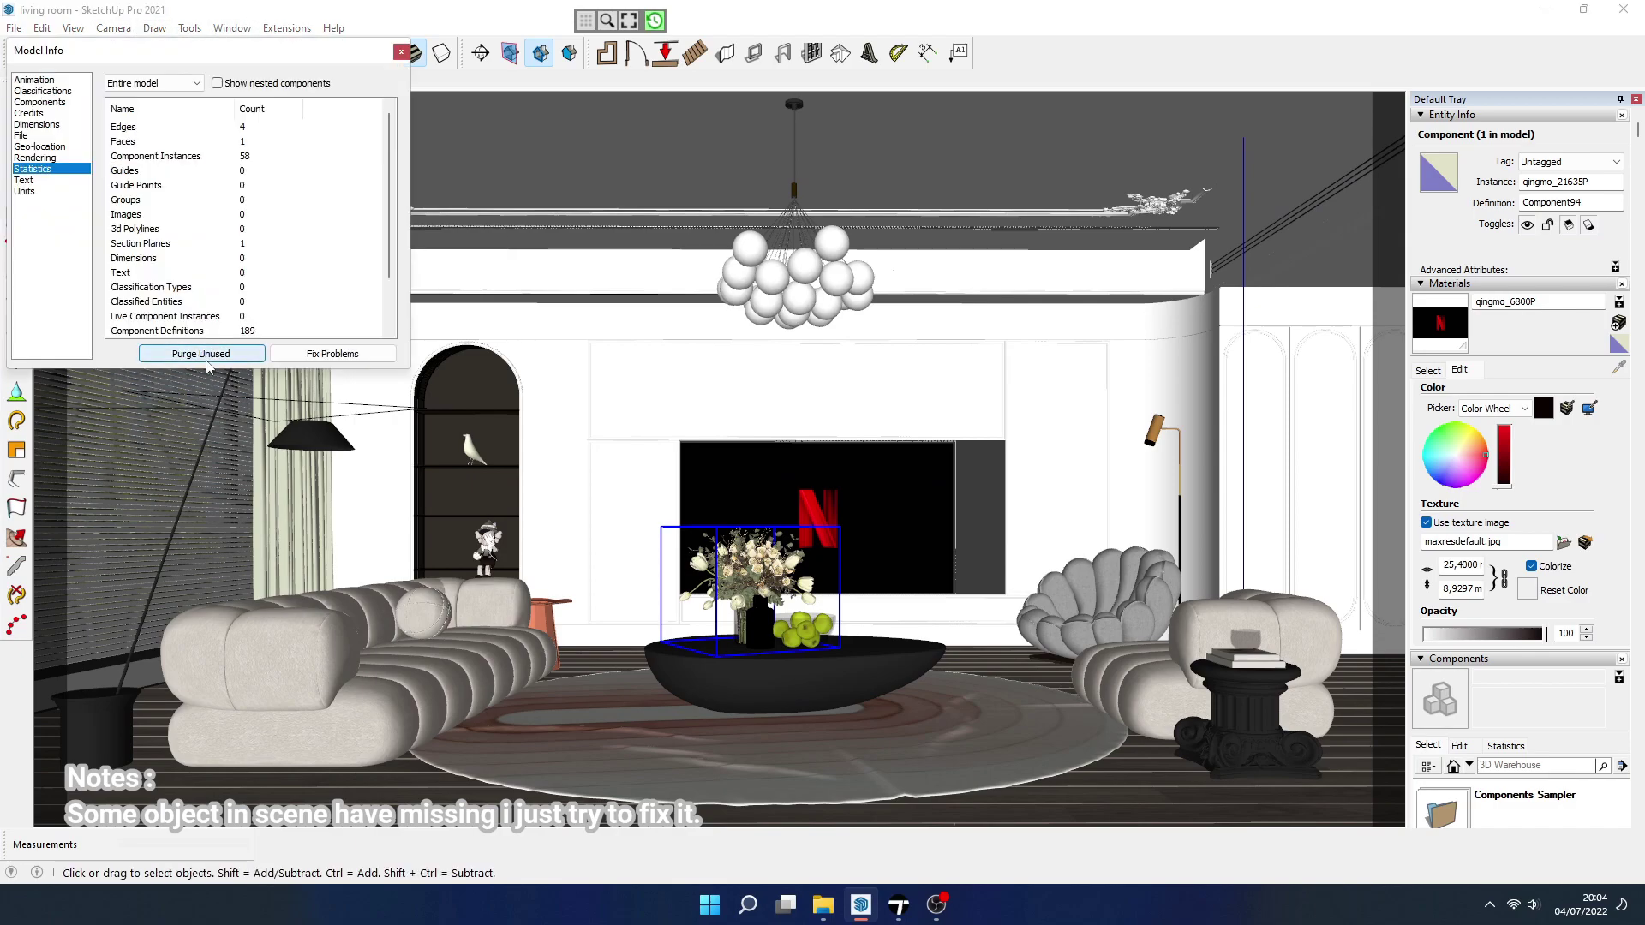
click(400, 53)
click(14, 28)
click(59, 112)
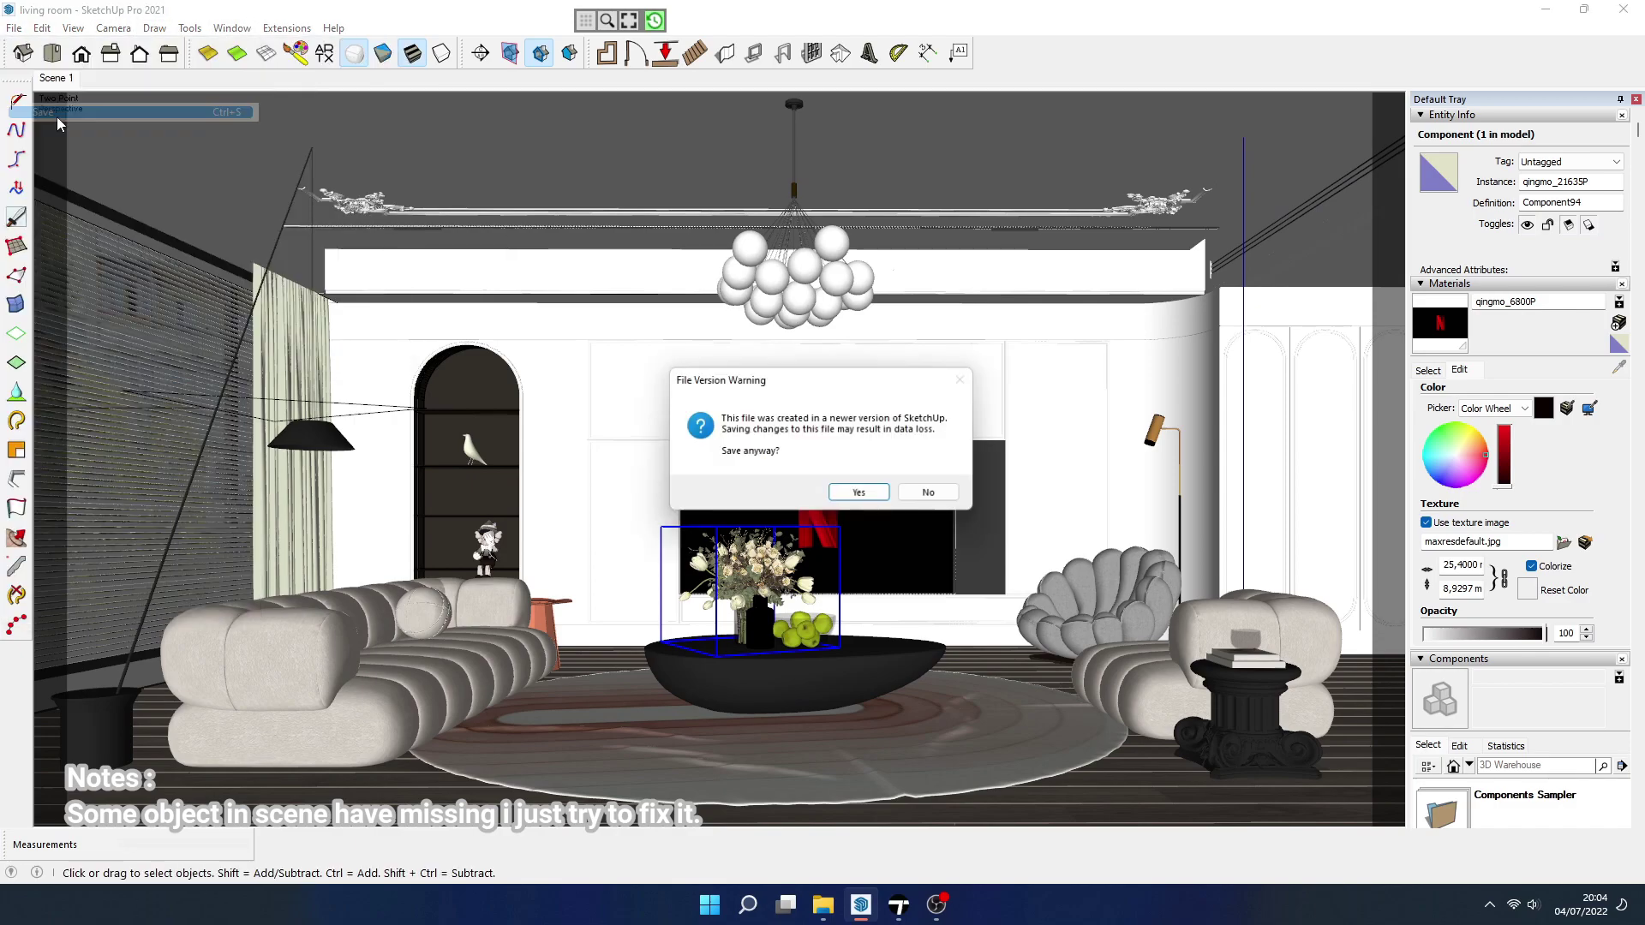
click(861, 494)
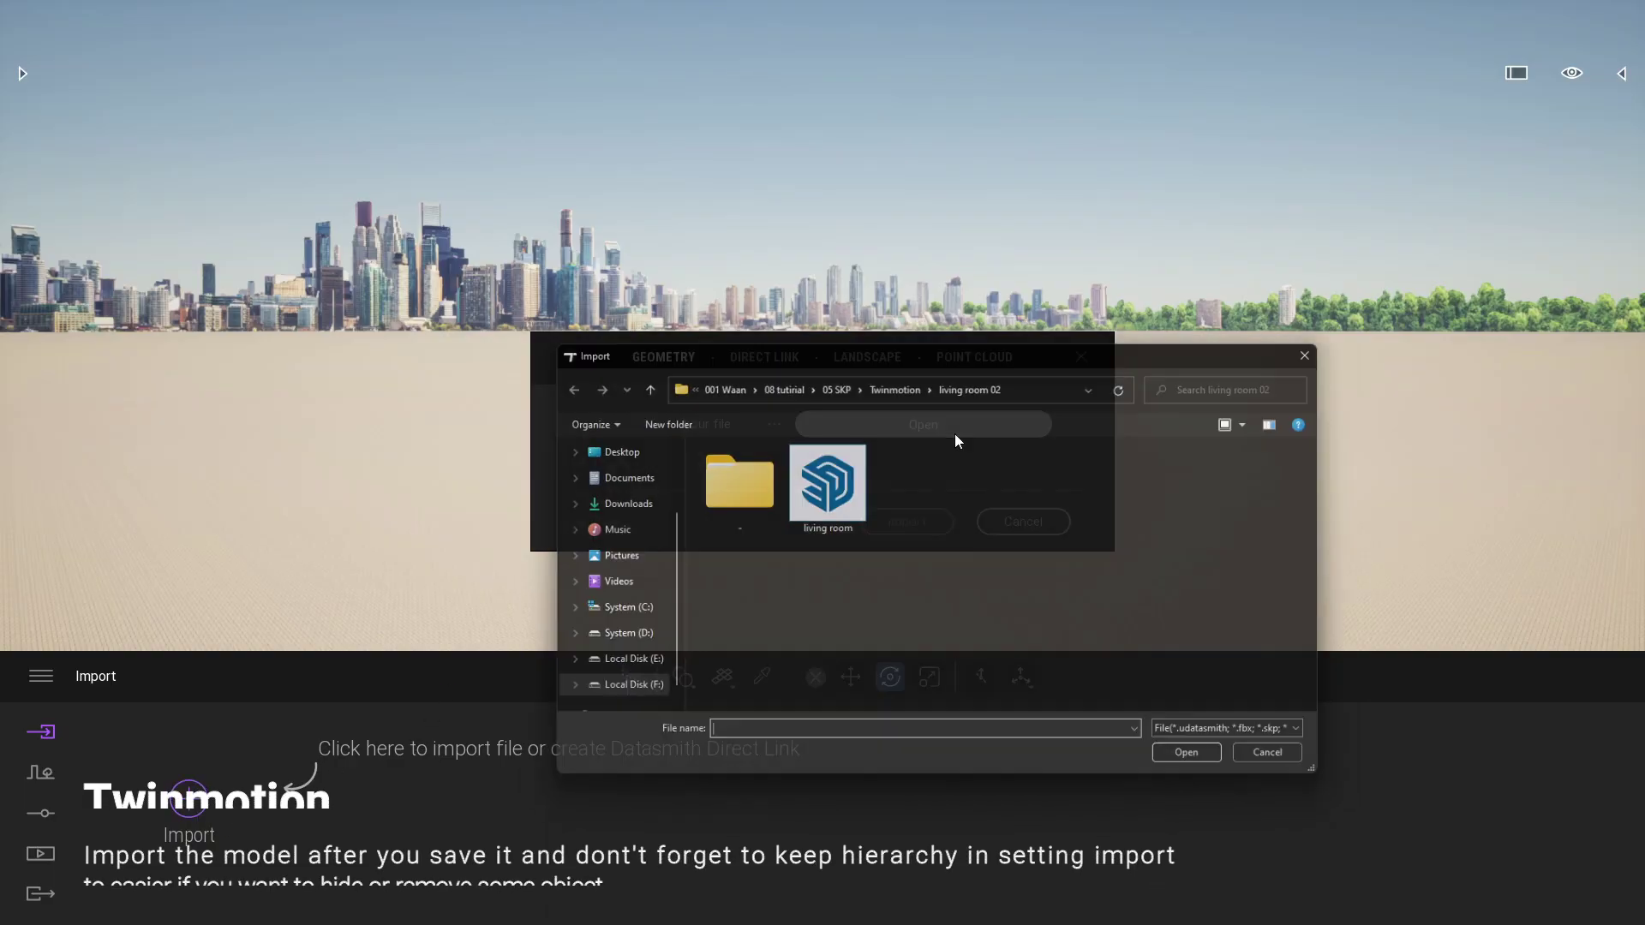
Import living room.skp with the Keep hierarchy geometry option.
click(1213, 772)
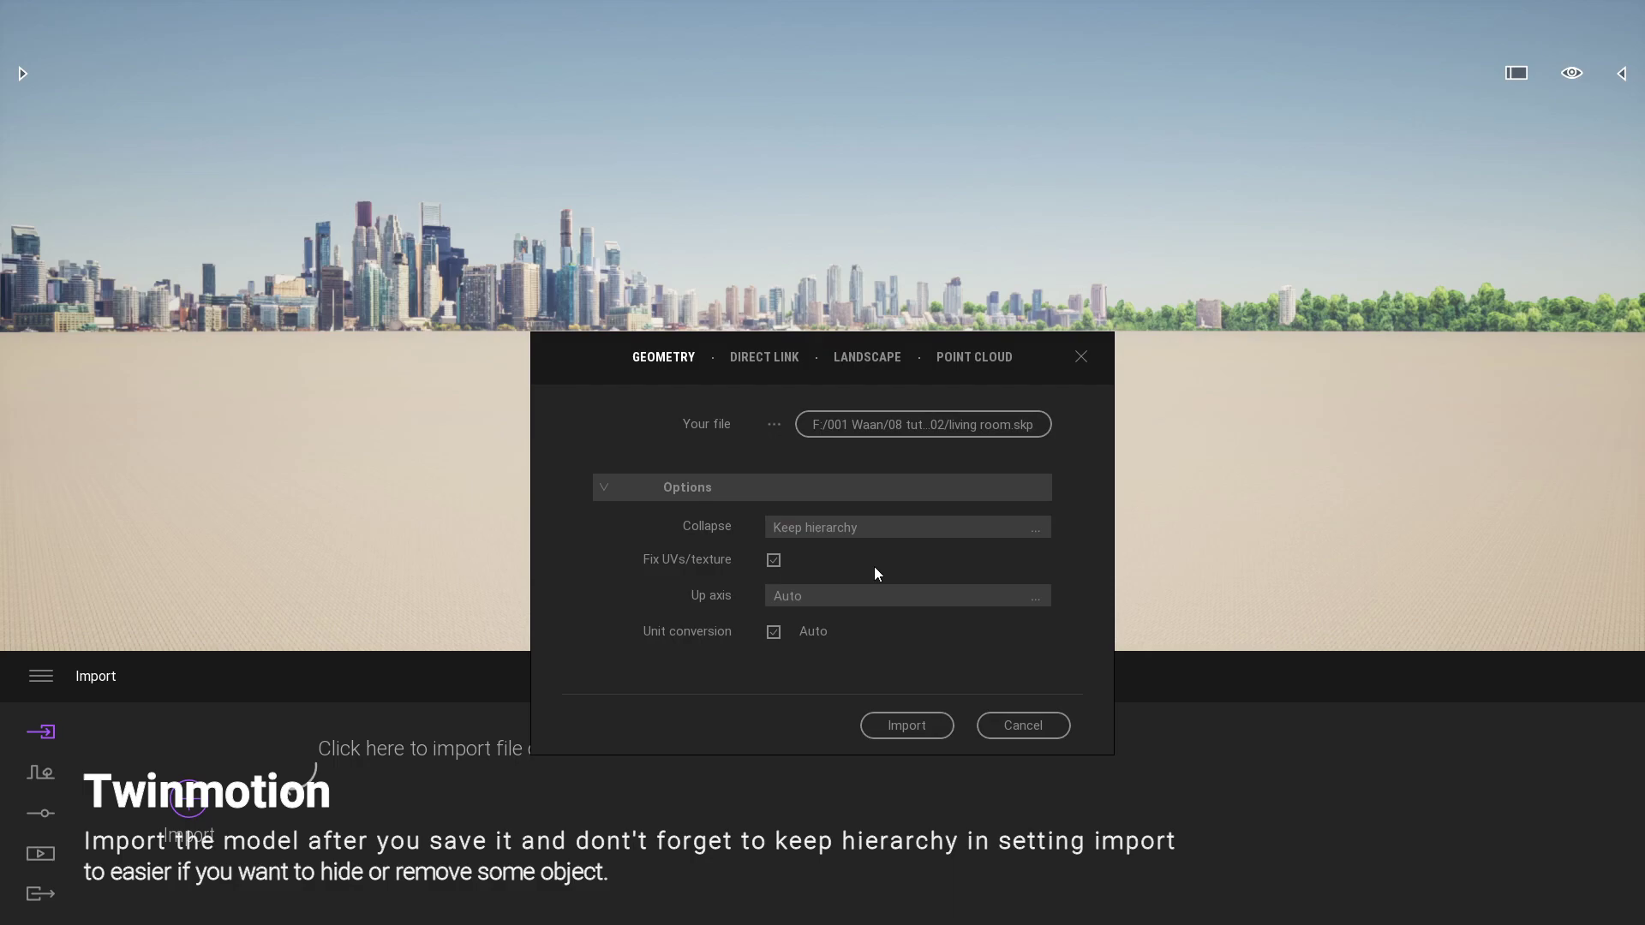
click(907, 726)
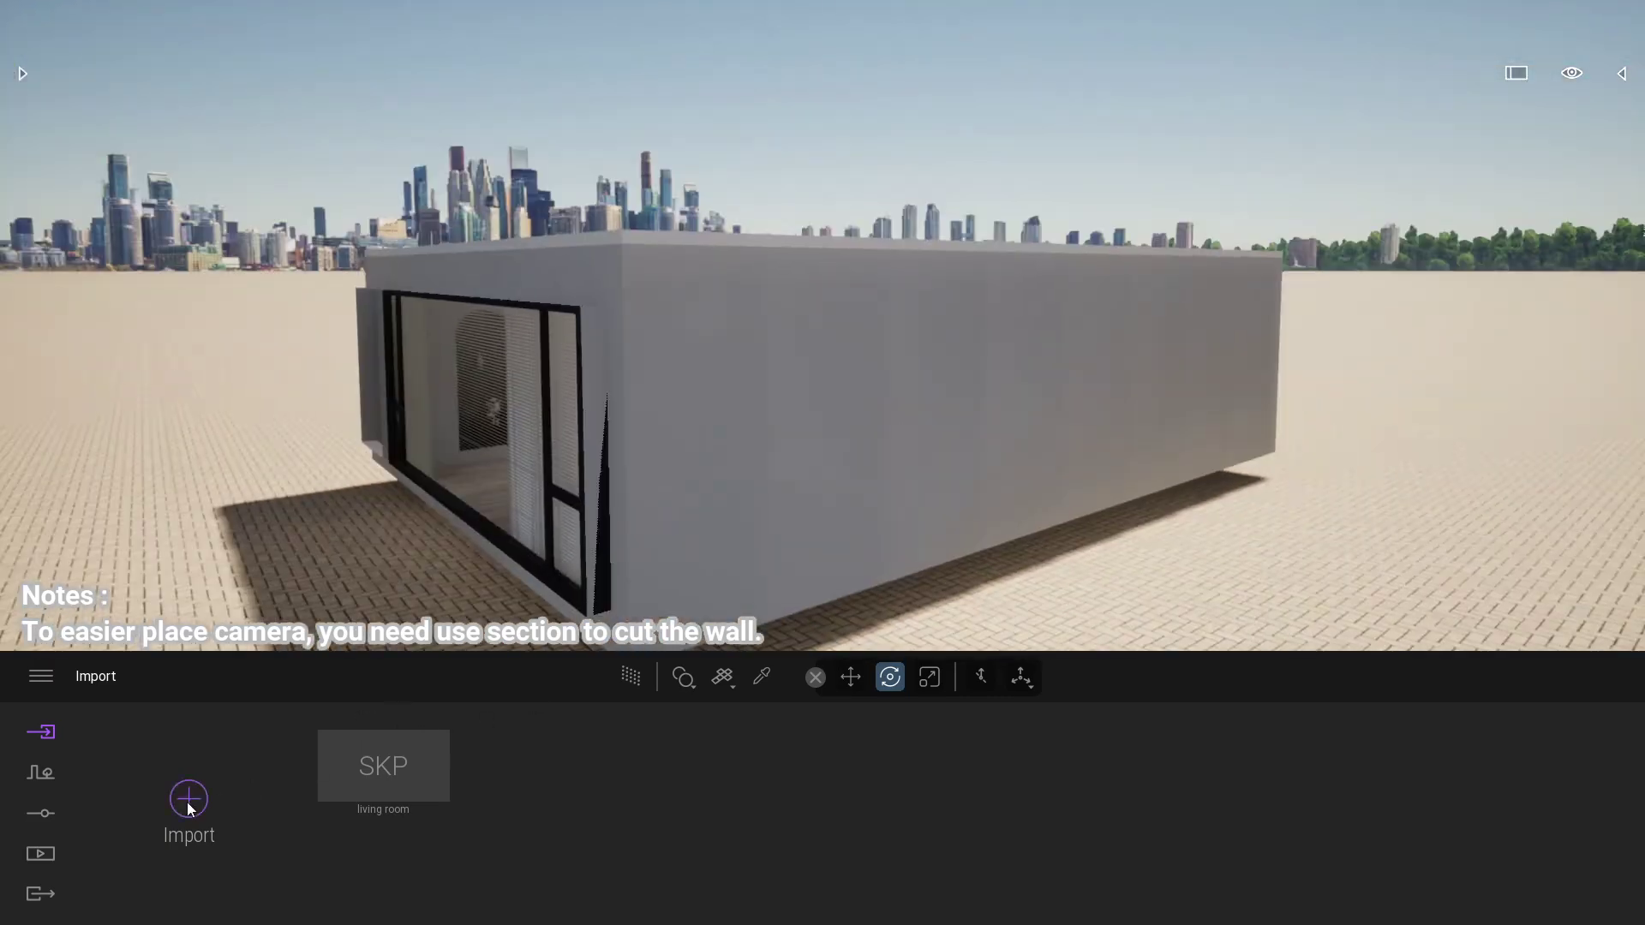
Place a Section Cube from Library > Tools > Sections and select it.
click(23, 76)
click(24, 103)
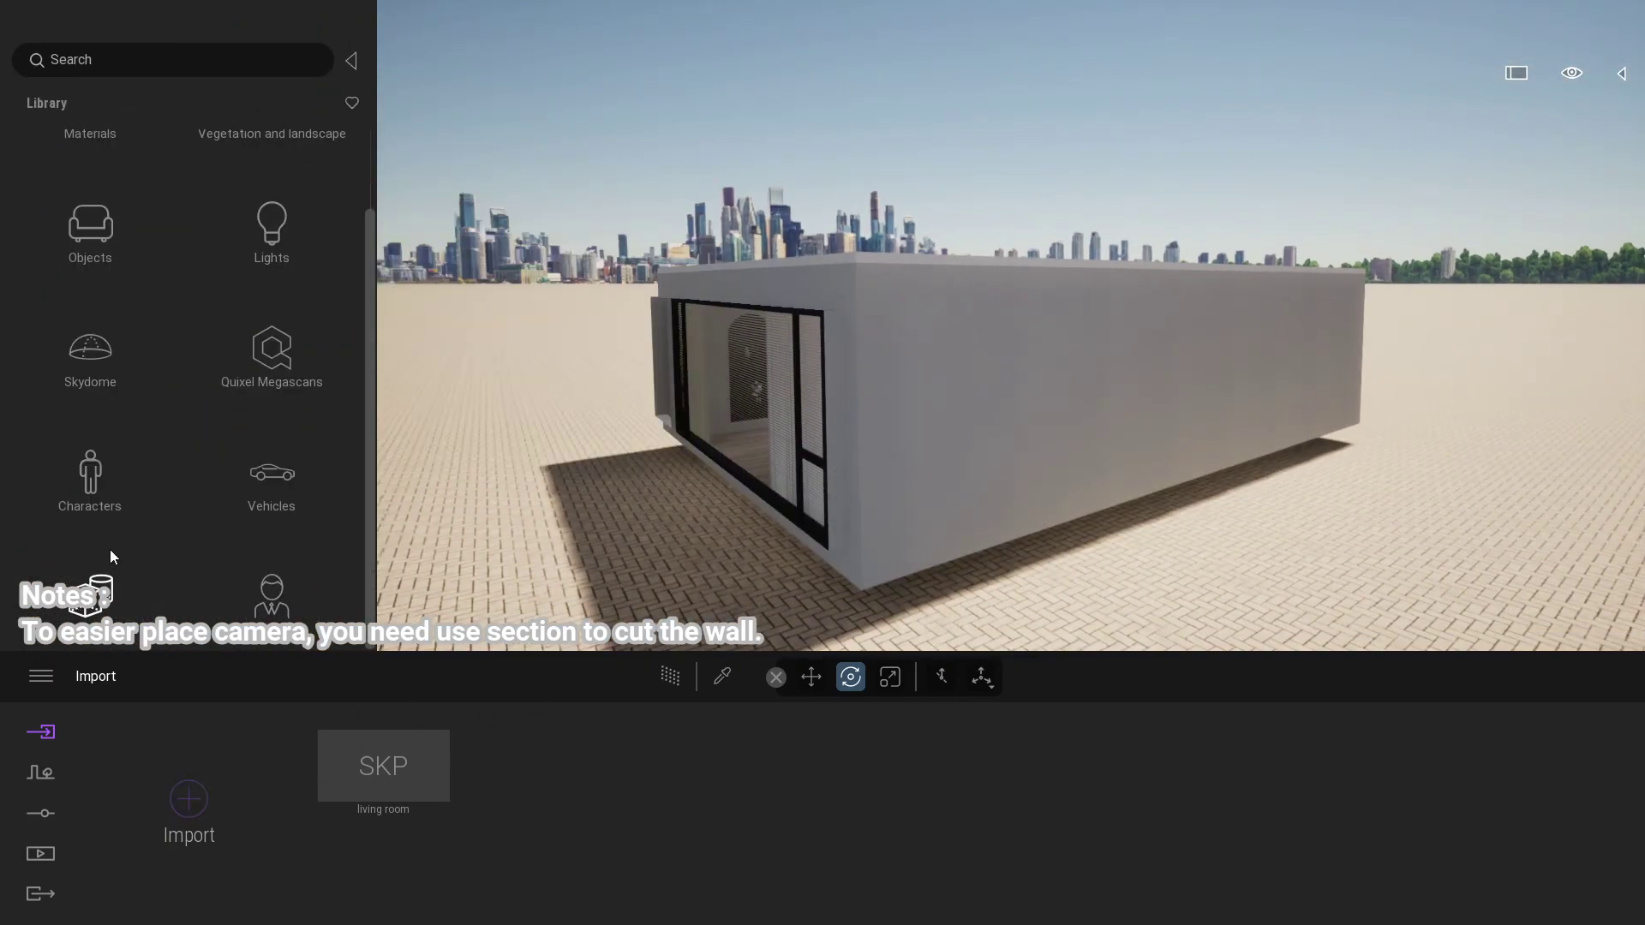
click(109, 548)
click(93, 215)
mouse_move(84, 178)
mouse_down()
mouse_move(953, 383)
mouse_move(1020, 415)
mouse_move(1028, 547)
mouse_move(1038, 466)
mouse_up()
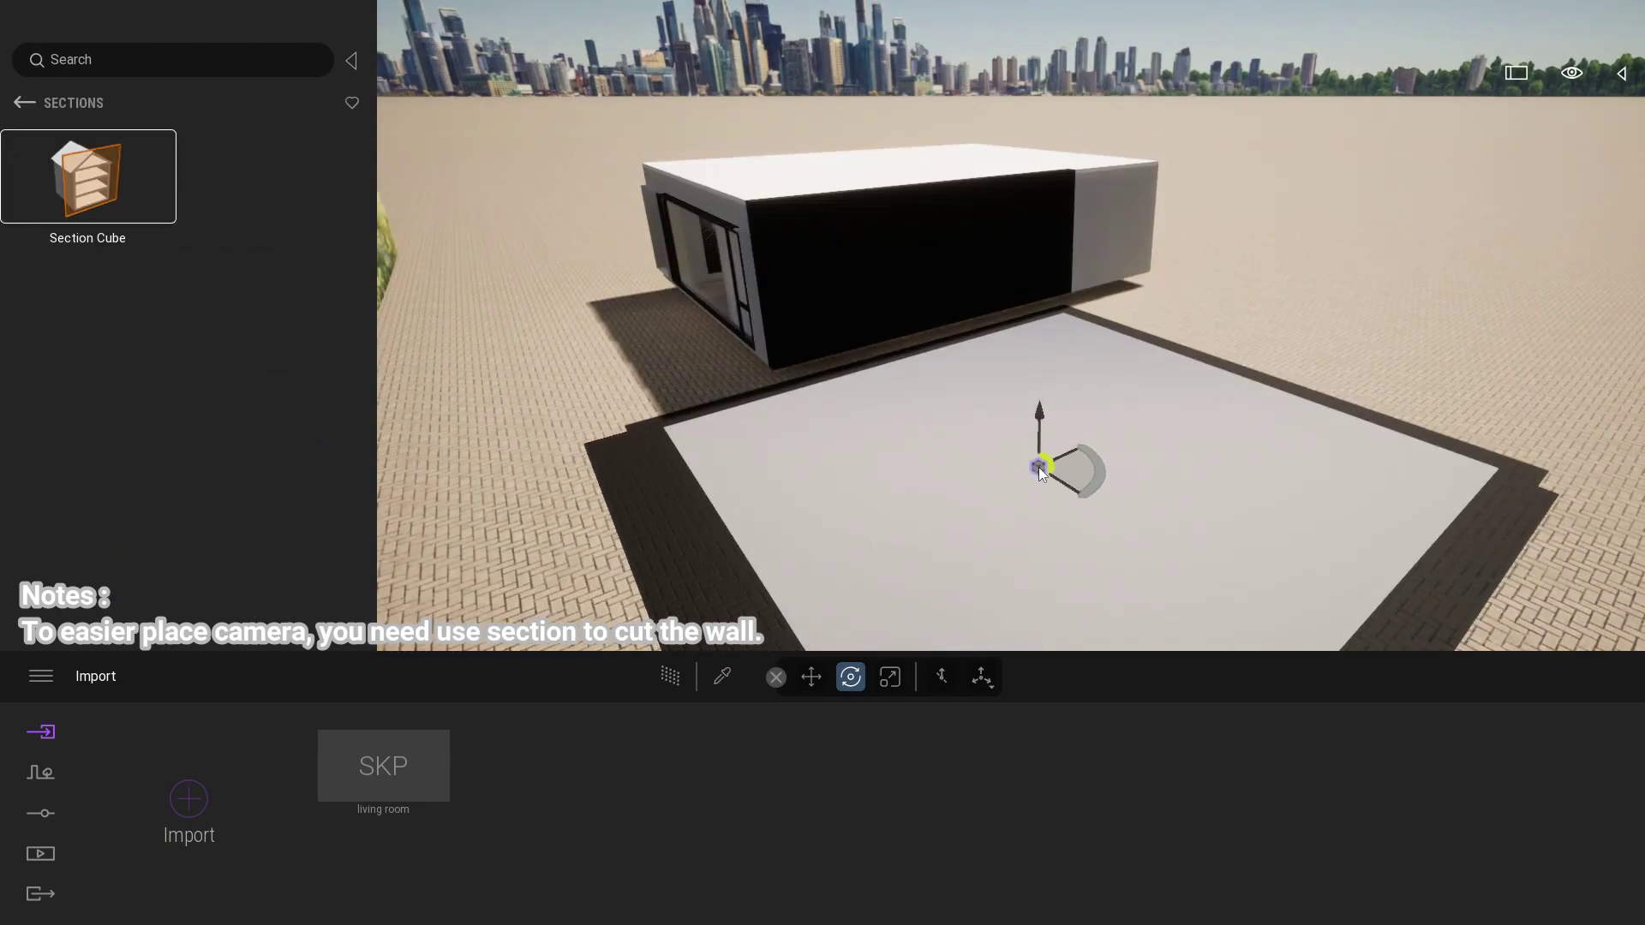
click(1623, 75)
click(959, 418)
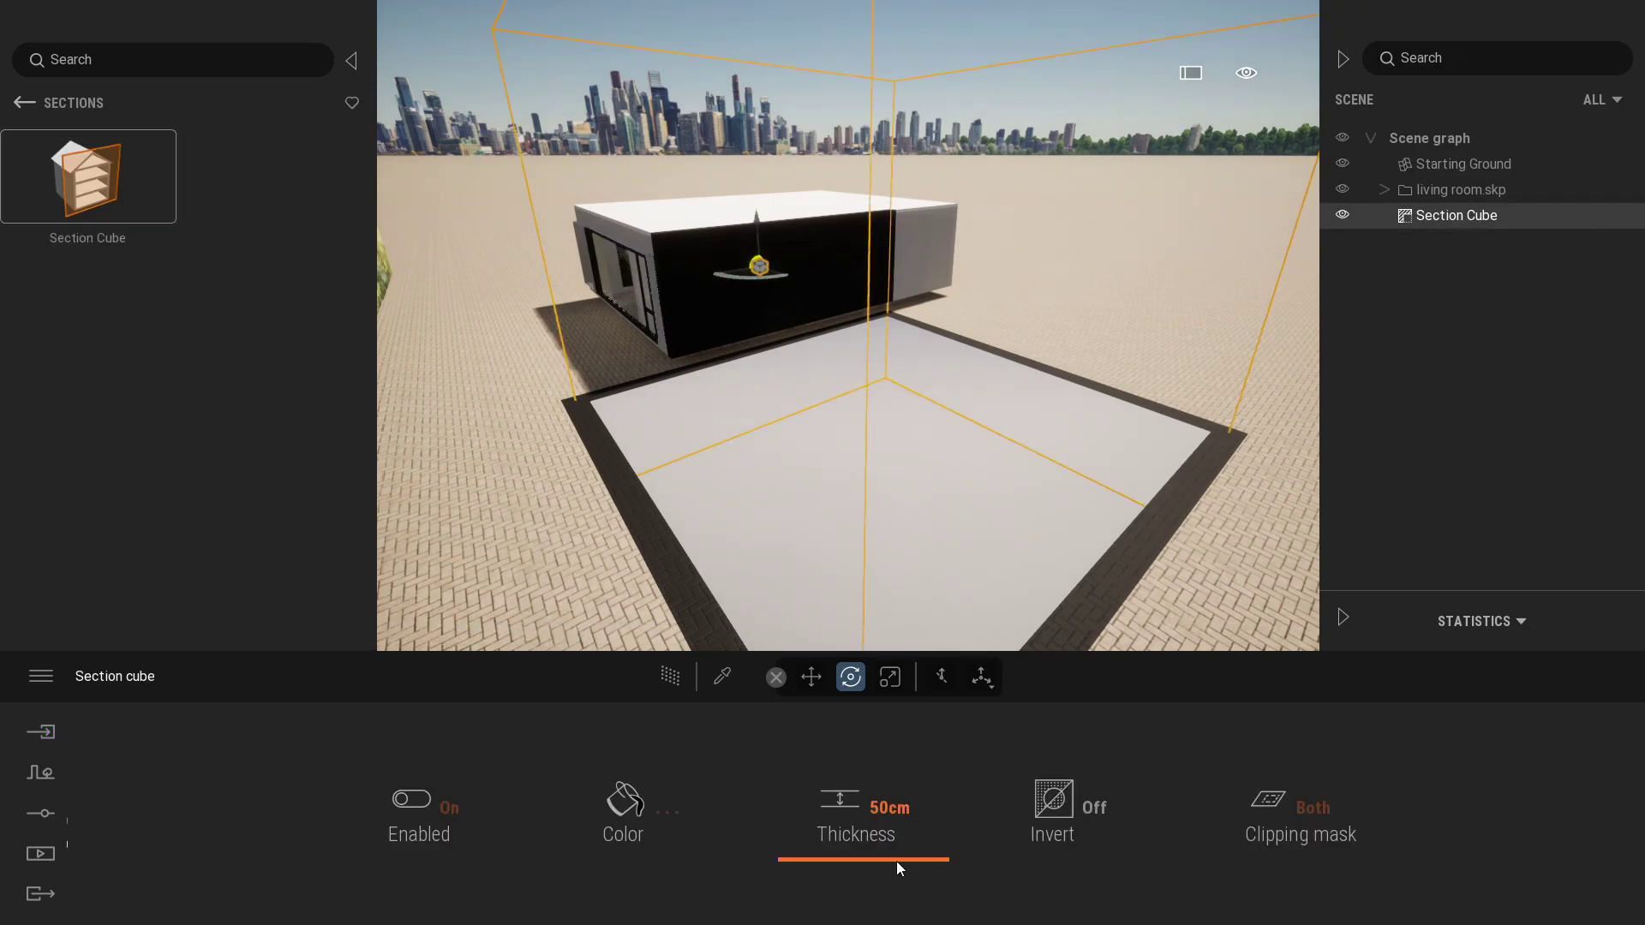
Set the section thickness to 0cm and resize the cube to cut through the front wall.
drag(896, 862, 743, 790)
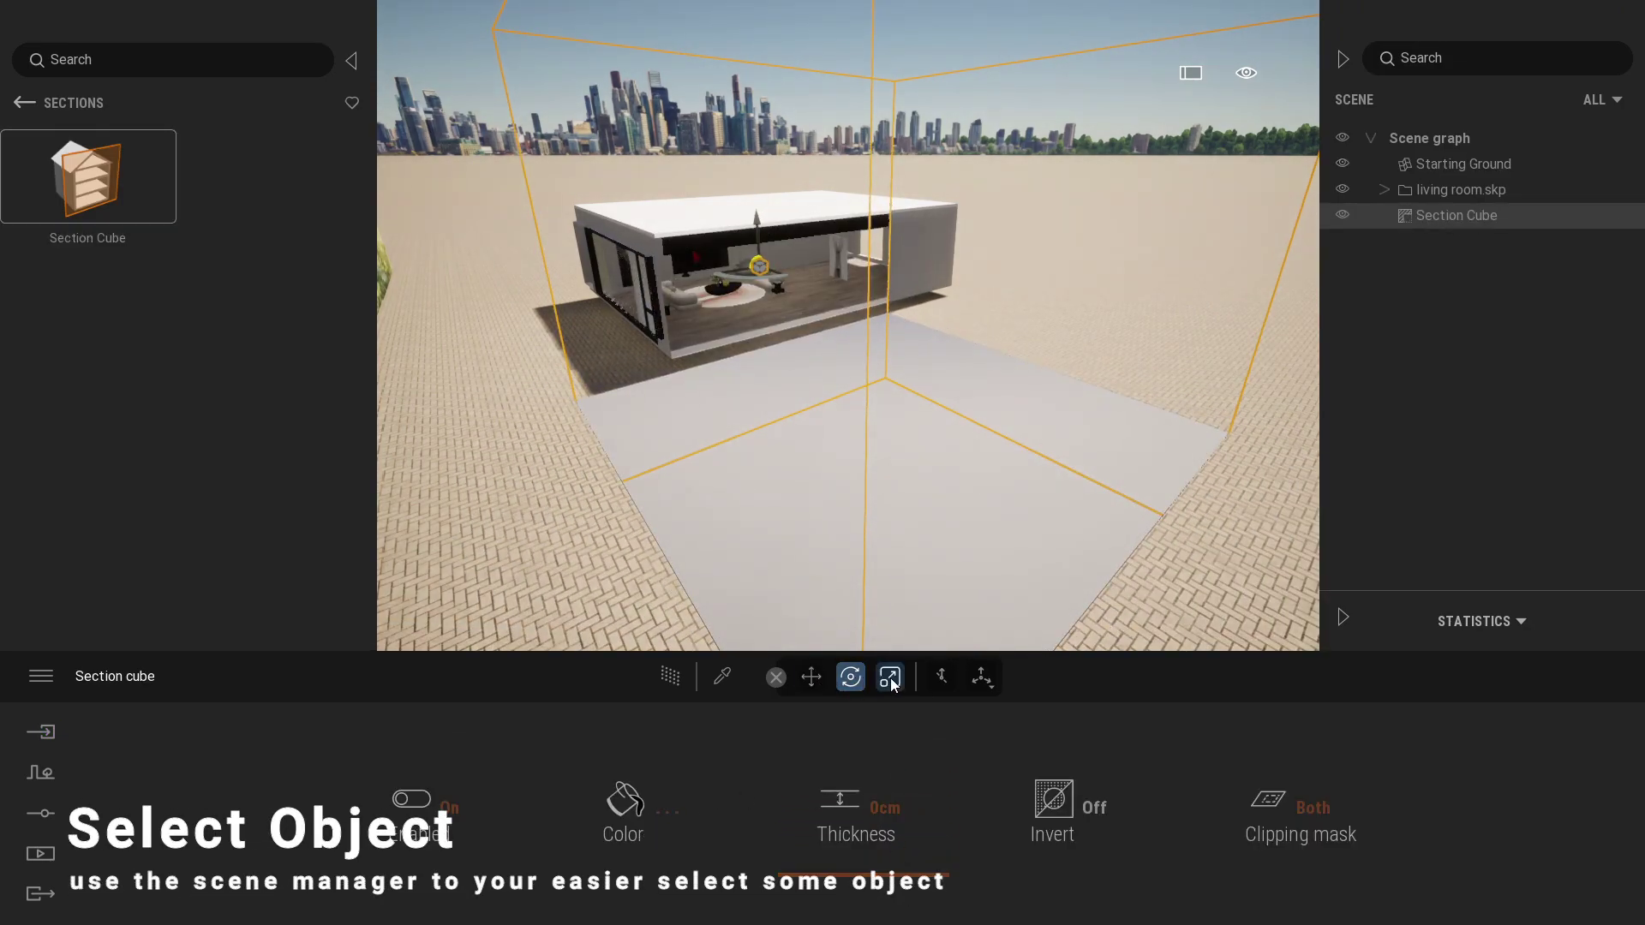
mouse_move(801, 321)
mouse_down()
mouse_move(944, 475)
mouse_move(943, 351)
mouse_up()
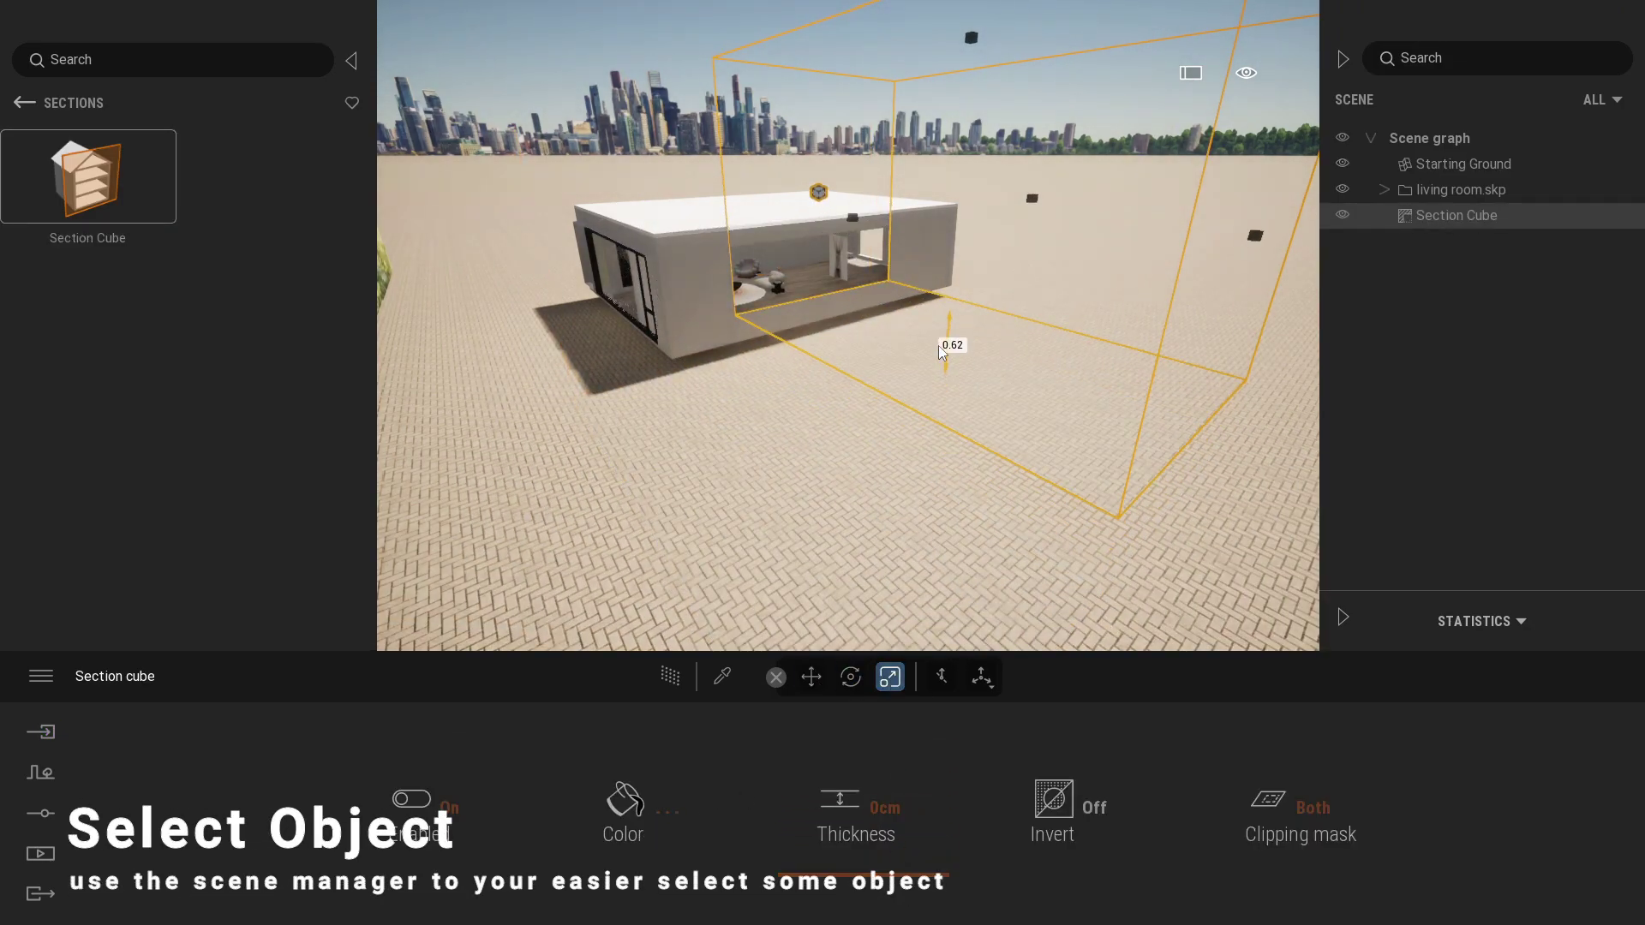
scroll(857, 291, up, 3)
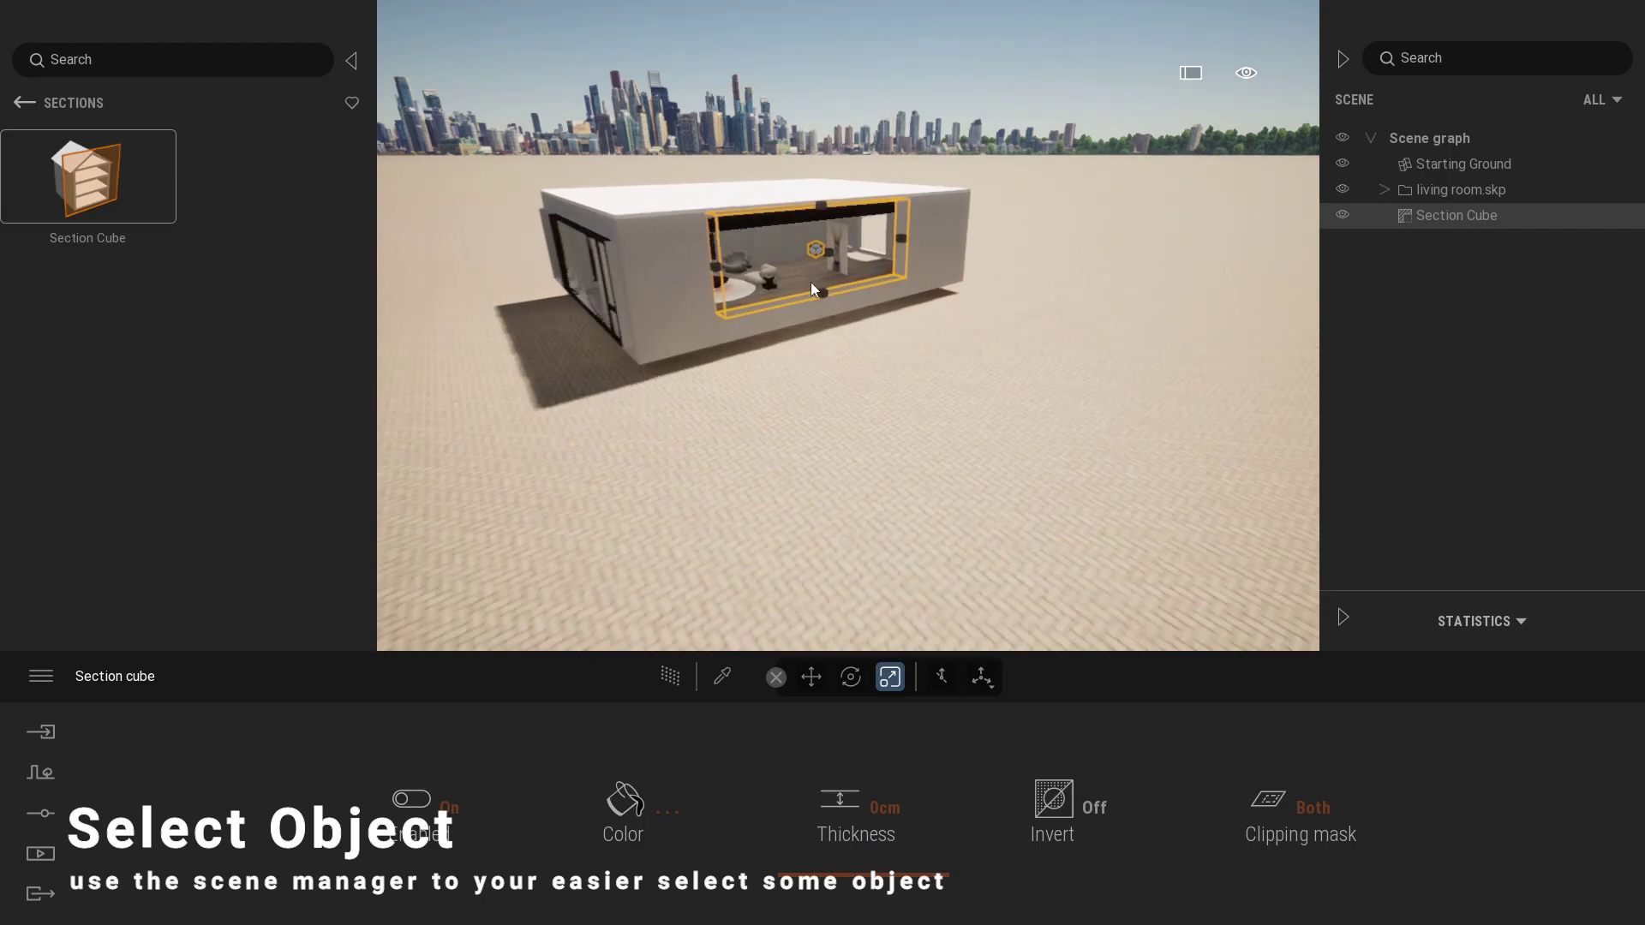
scroll(811, 281, up, 3)
scroll(803, 231, up, 3)
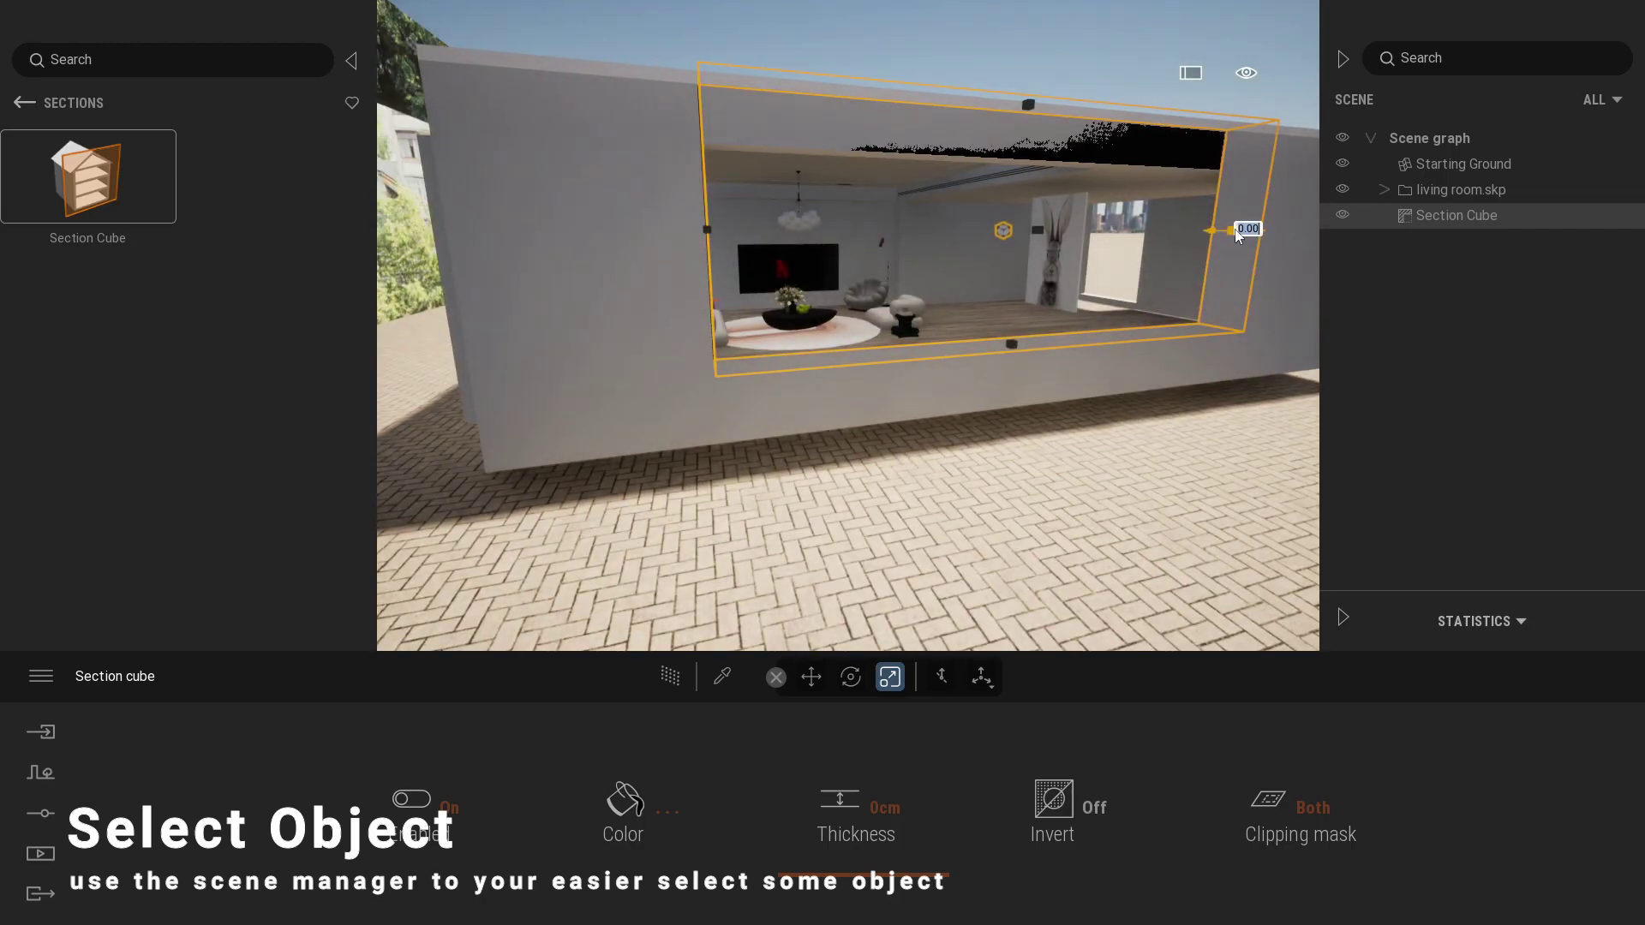
drag(1239, 238, 799, 248)
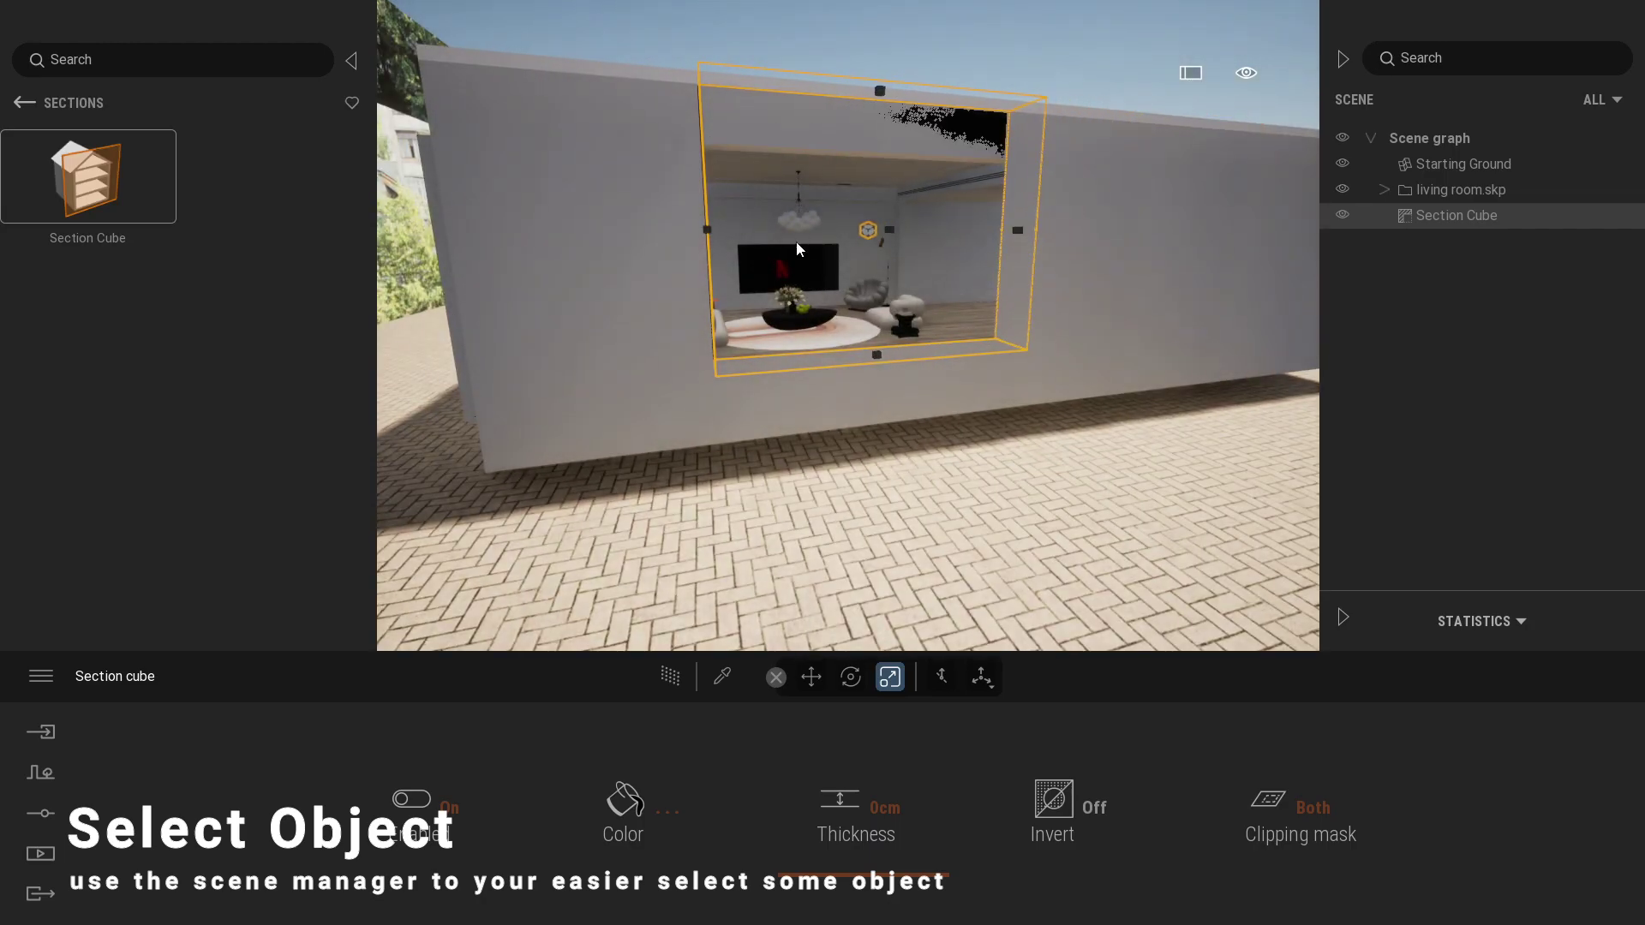
drag(672, 237, 600, 231)
drag(868, 90, 840, 209)
scroll(840, 209, up, 3)
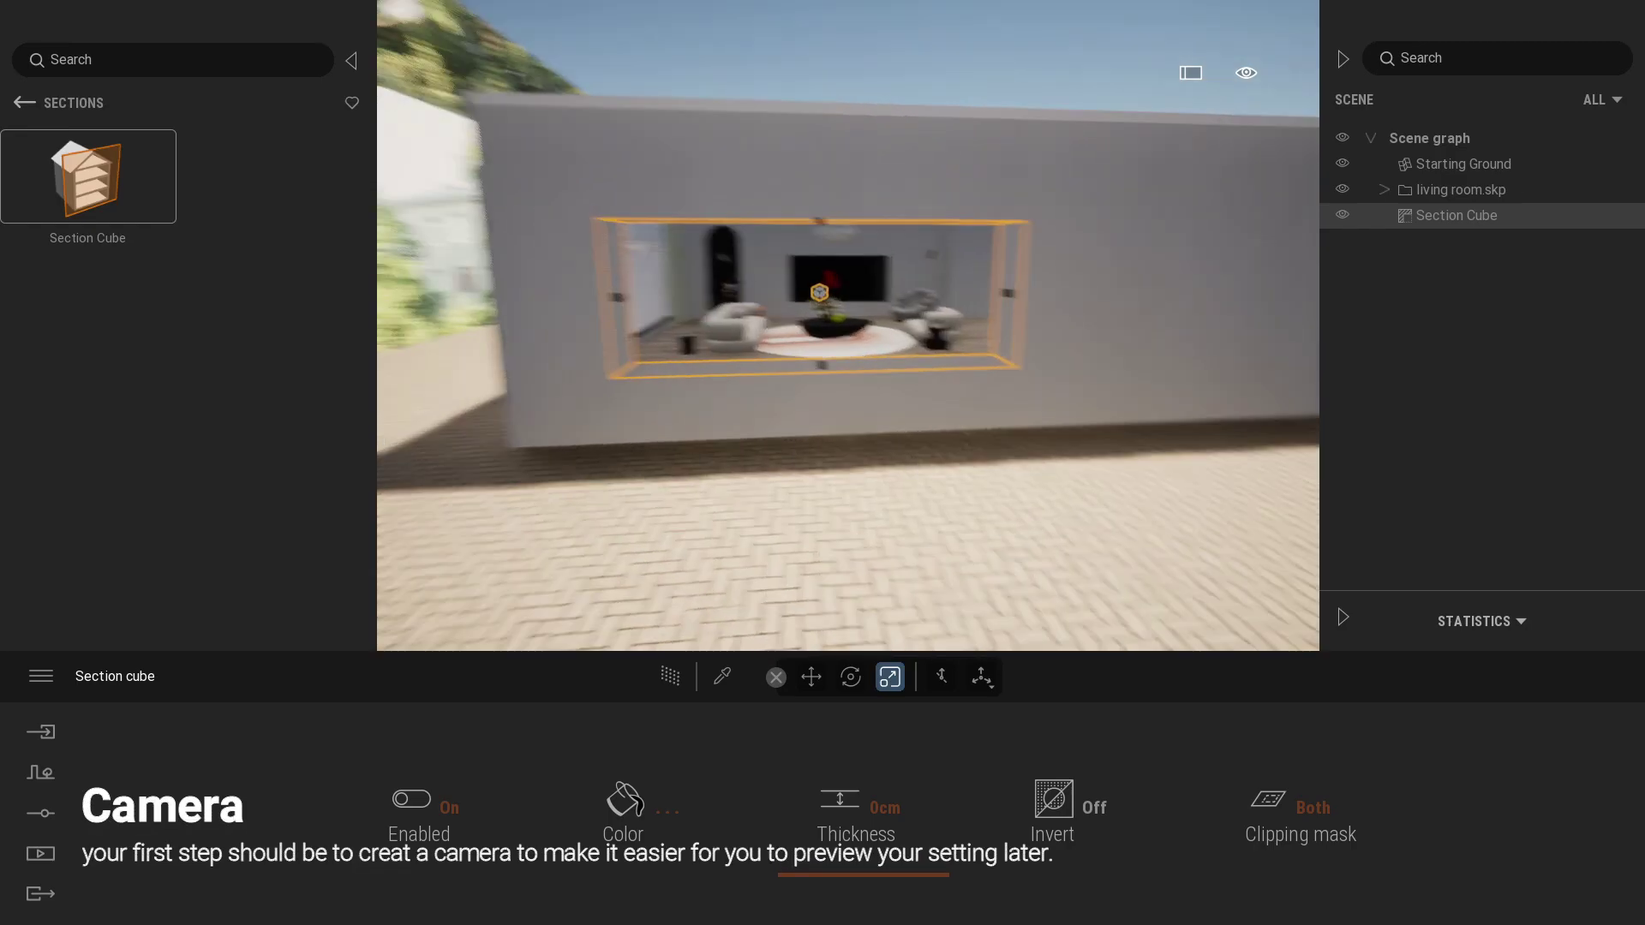
scroll(840, 209, up, 3)
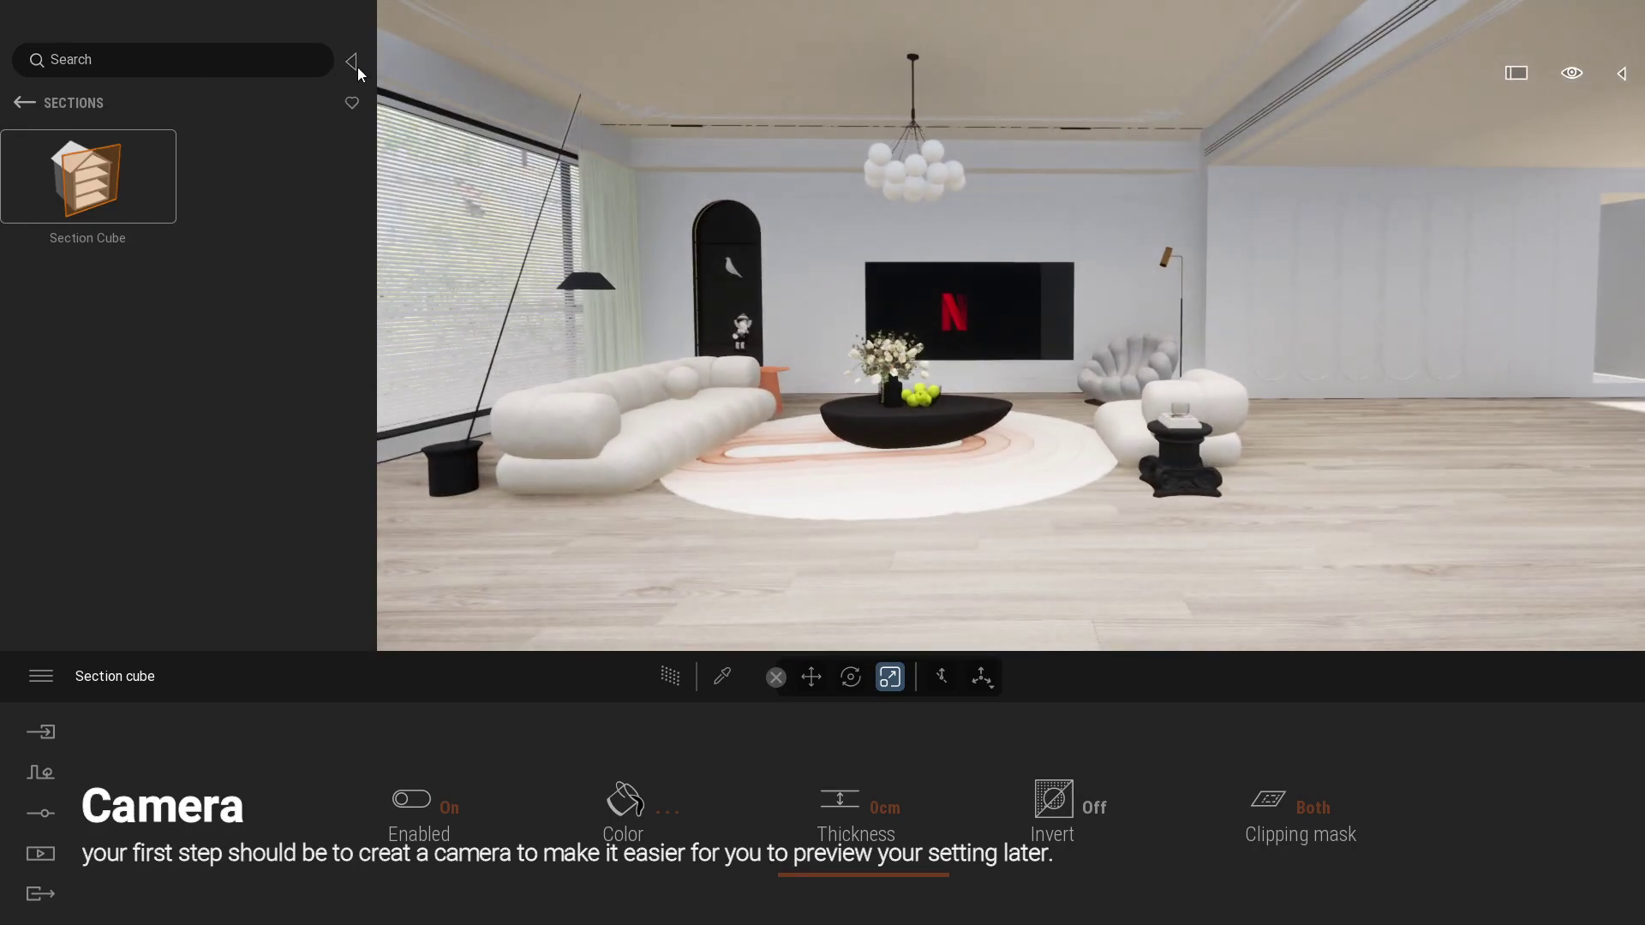
click(352, 60)
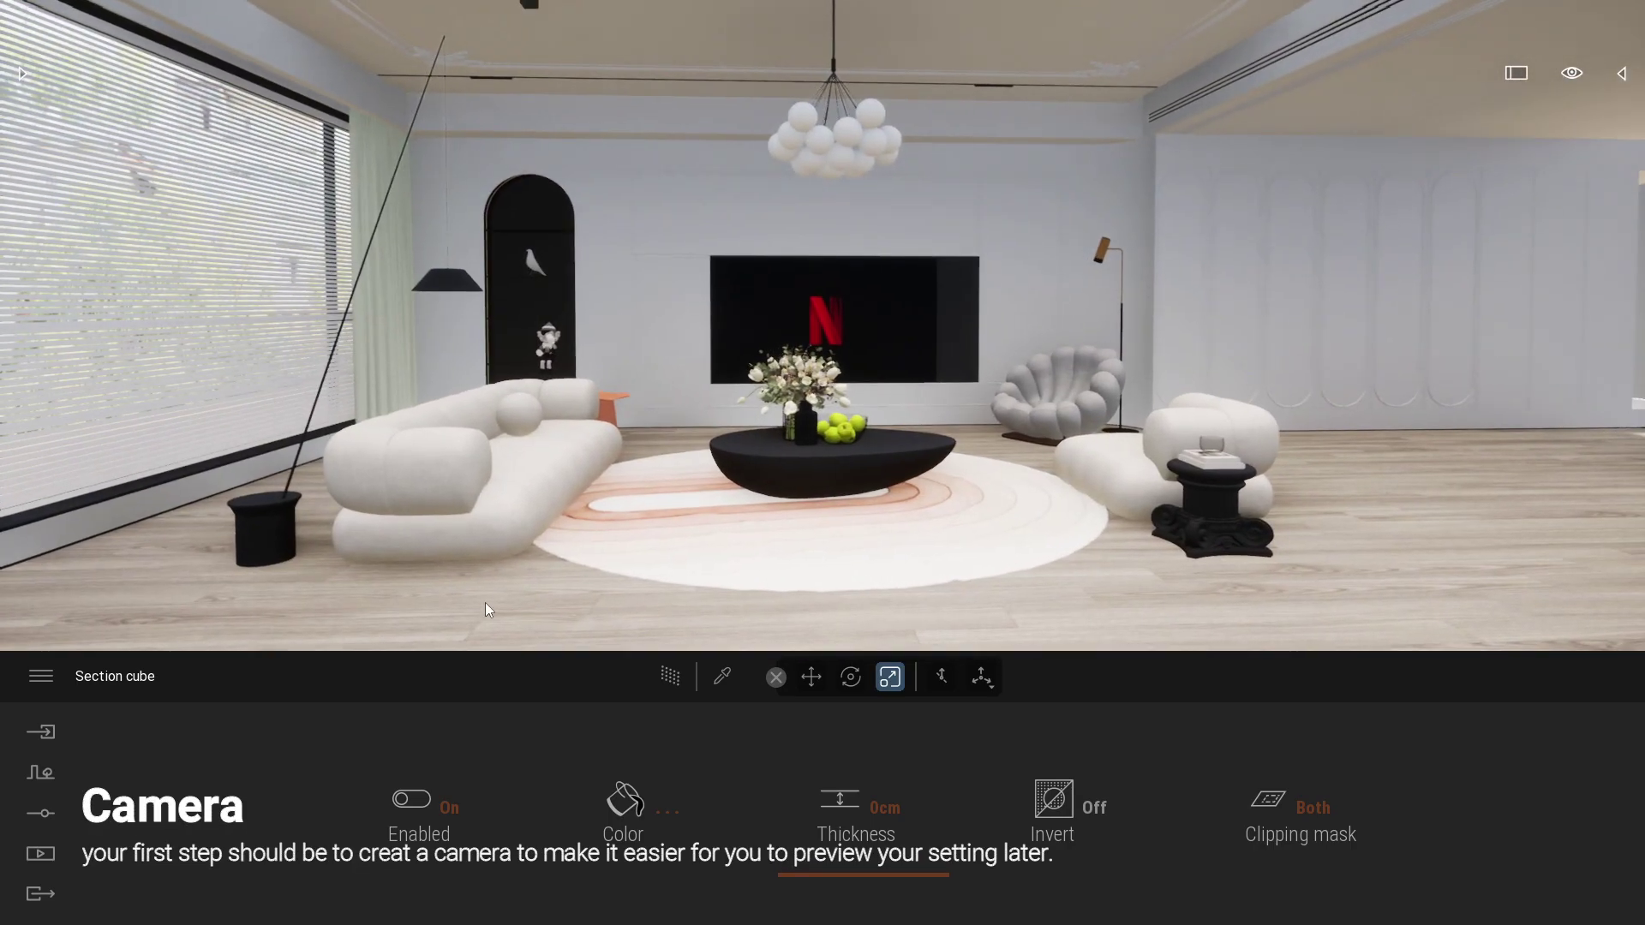
Create Image1 with a 65 field of view and parallelism turned on.
click(43, 852)
click(180, 805)
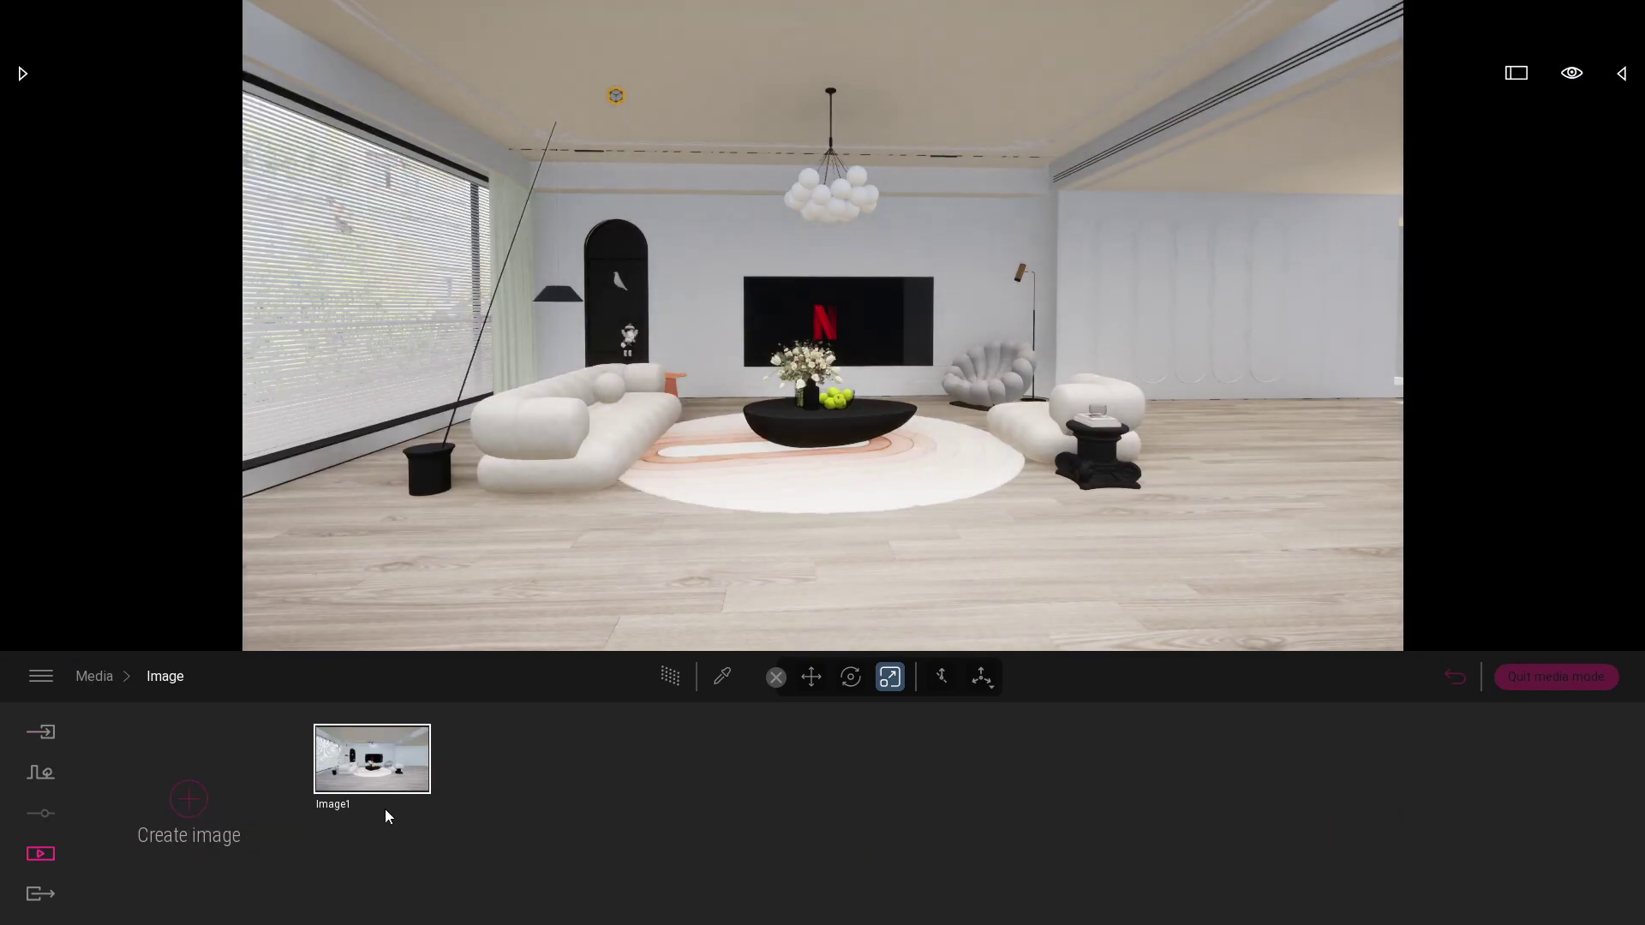
click(1172, 802)
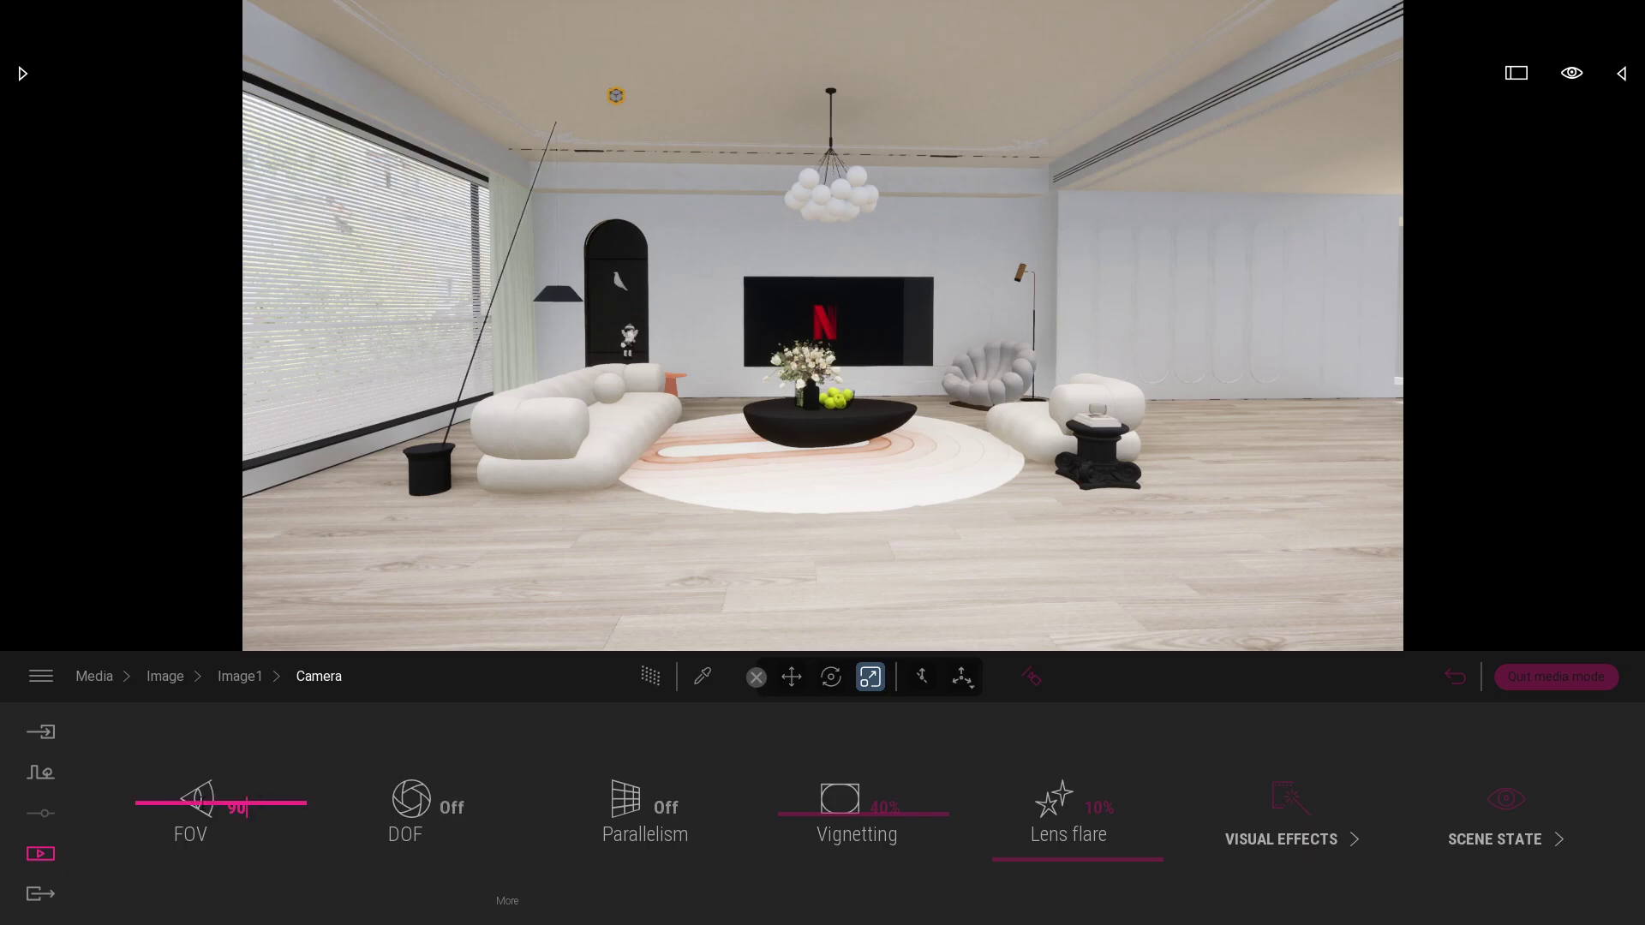
text(65)
click(202, 810)
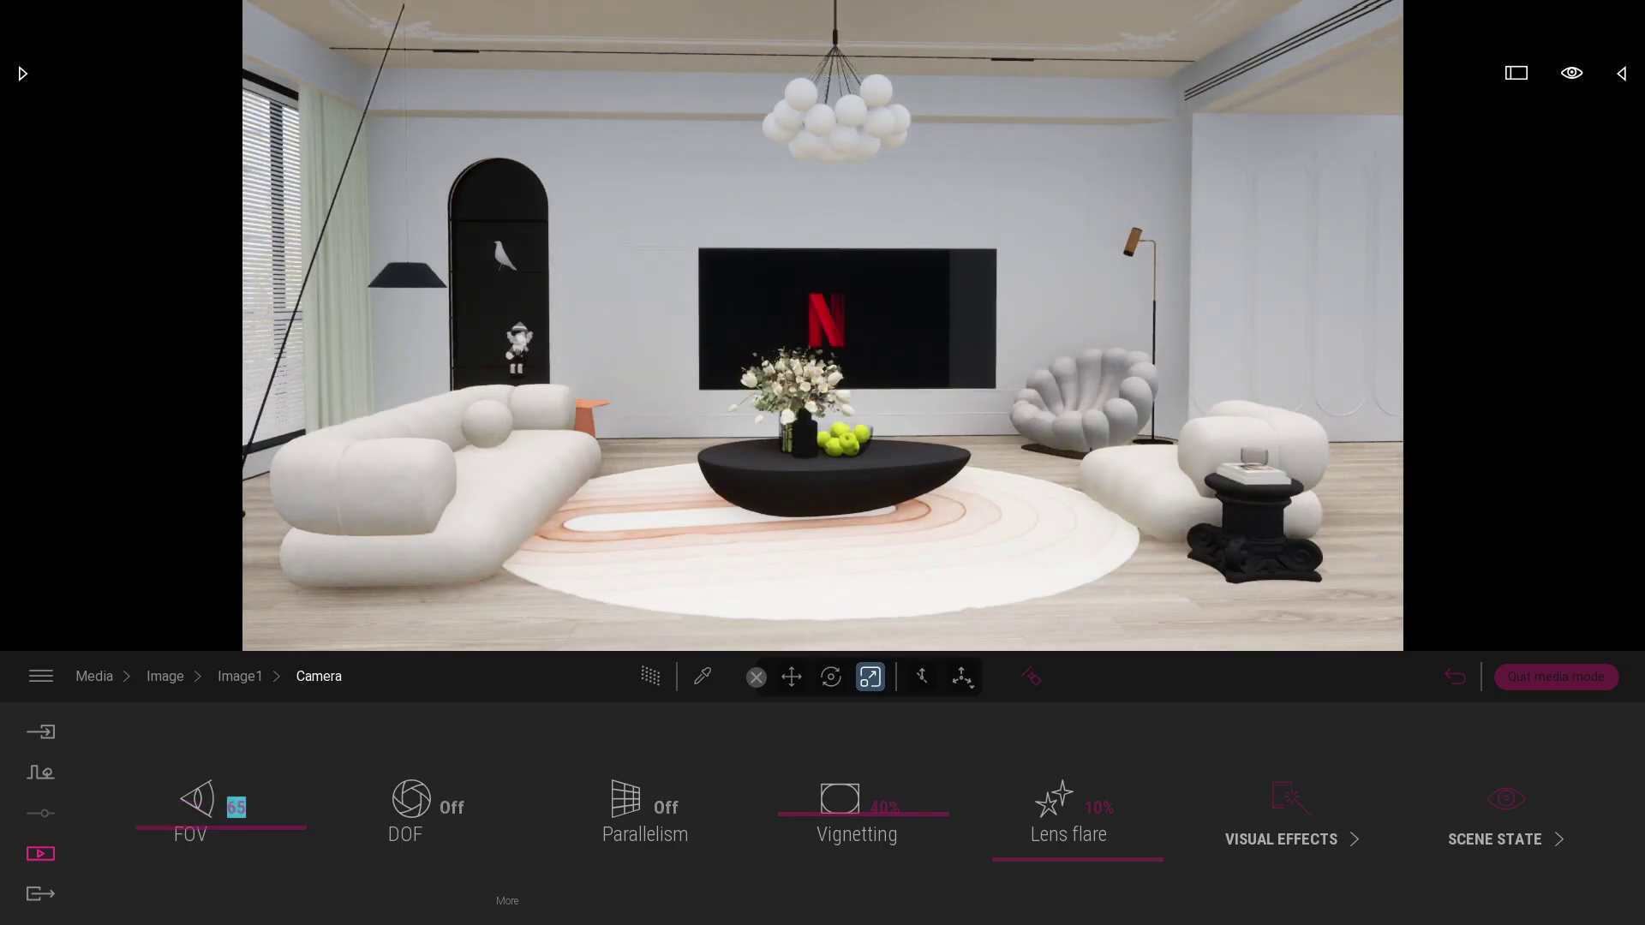
drag(600, 463, 629, 475)
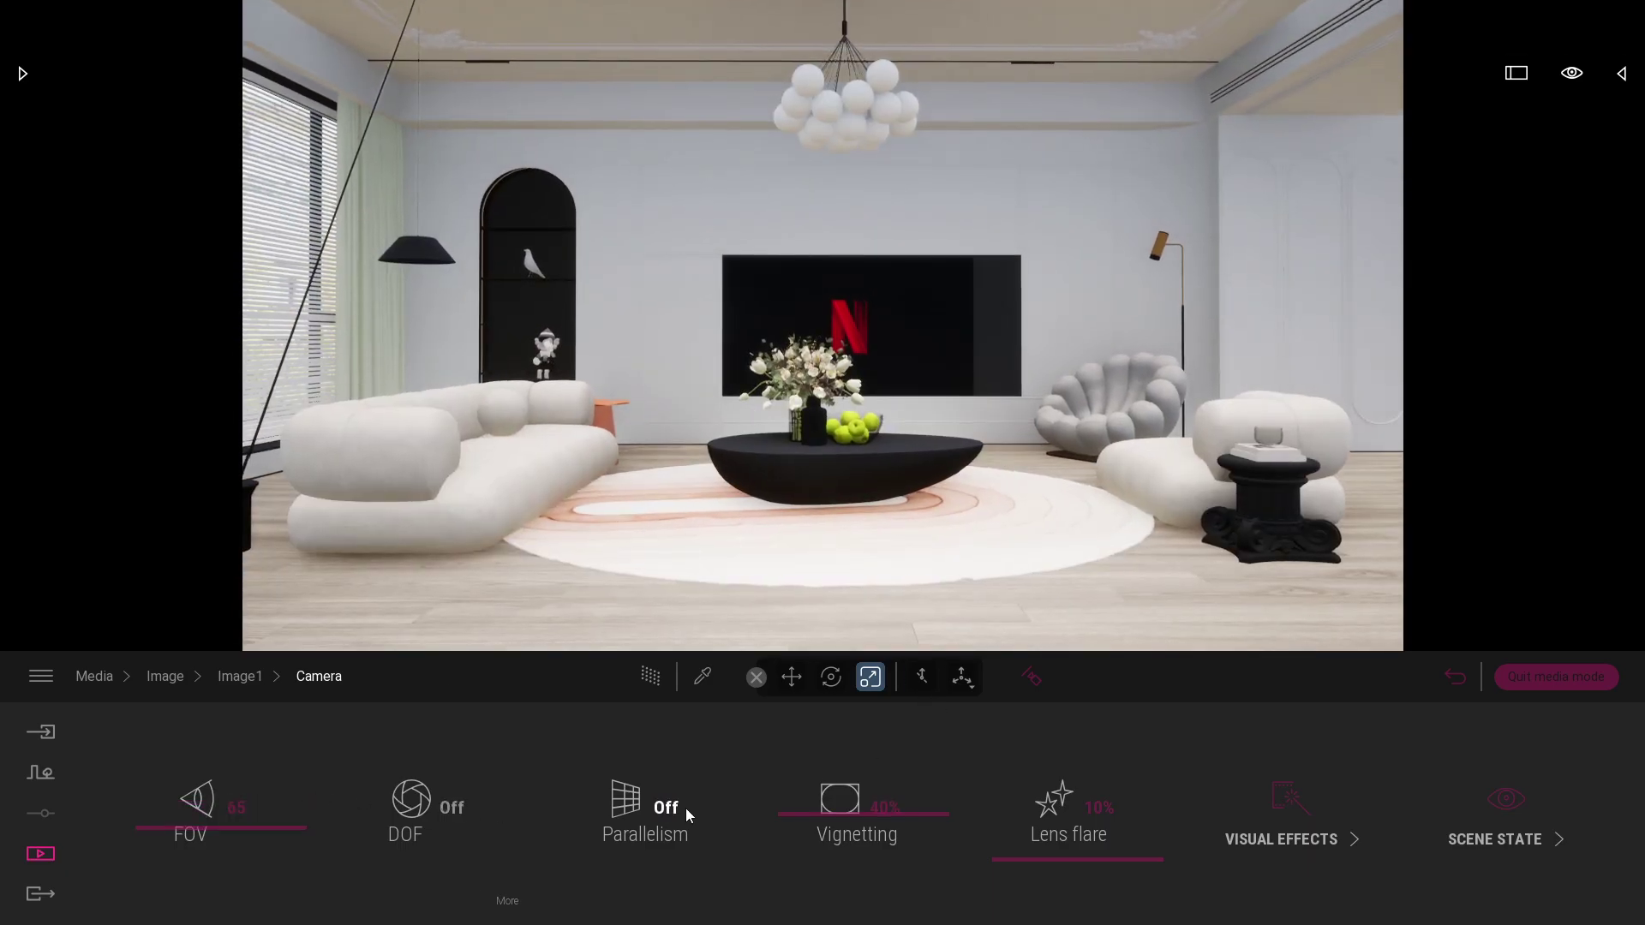
click(687, 811)
click(240, 676)
click(164, 676)
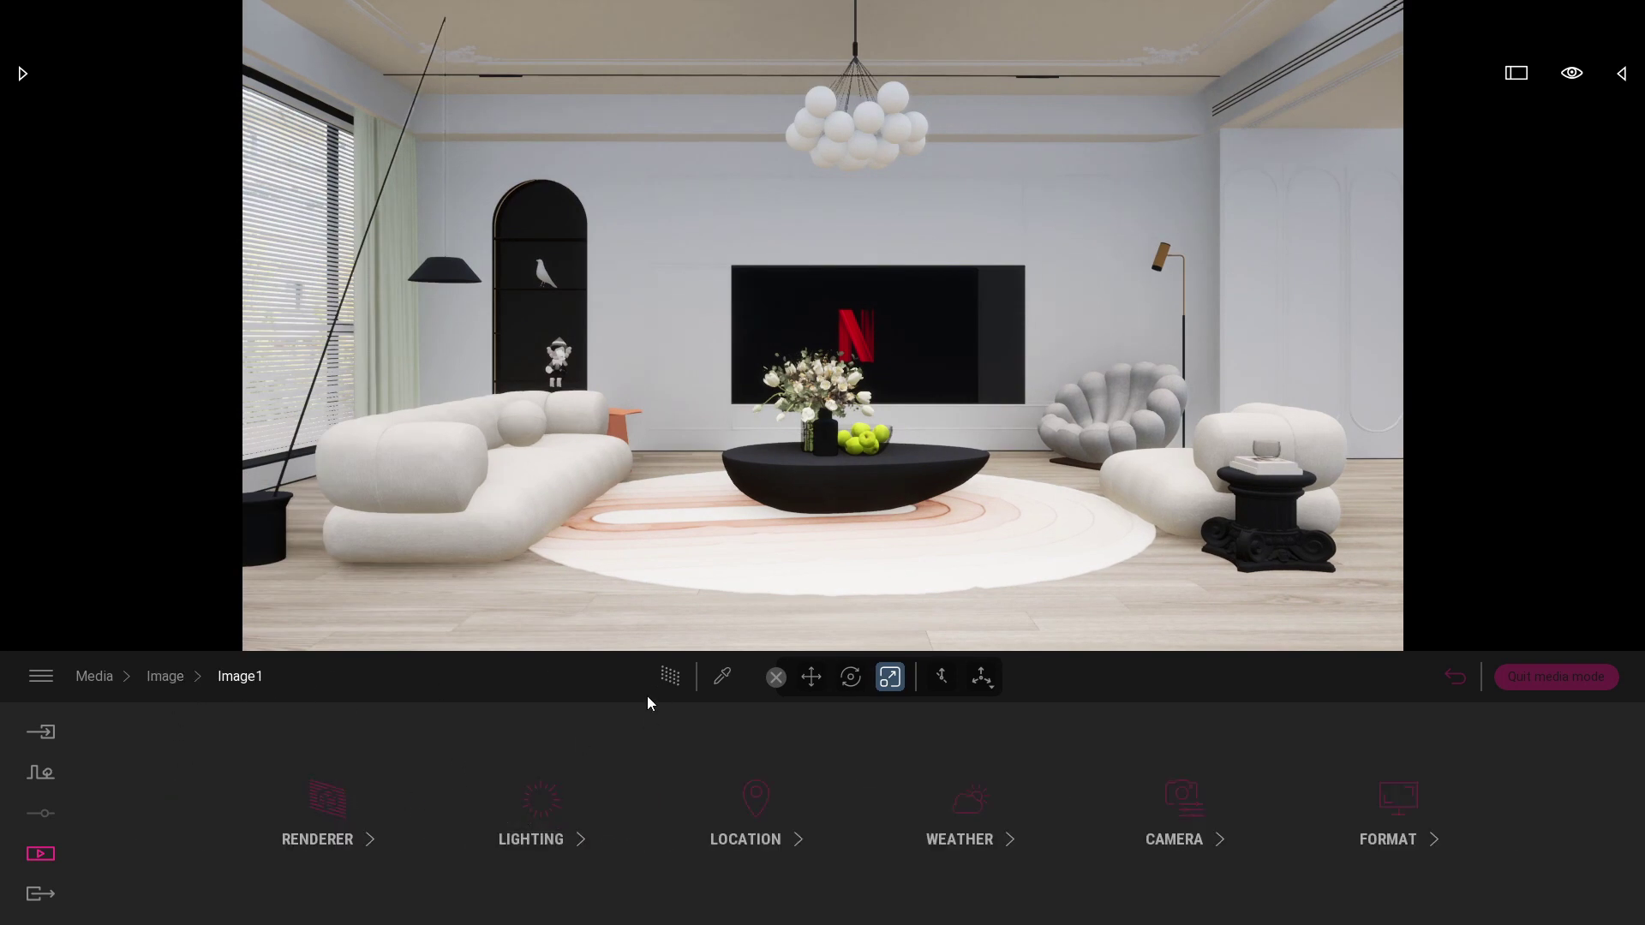
Set Image1's output format to 4K UHD and preview it with the path tracer.
click(667, 681)
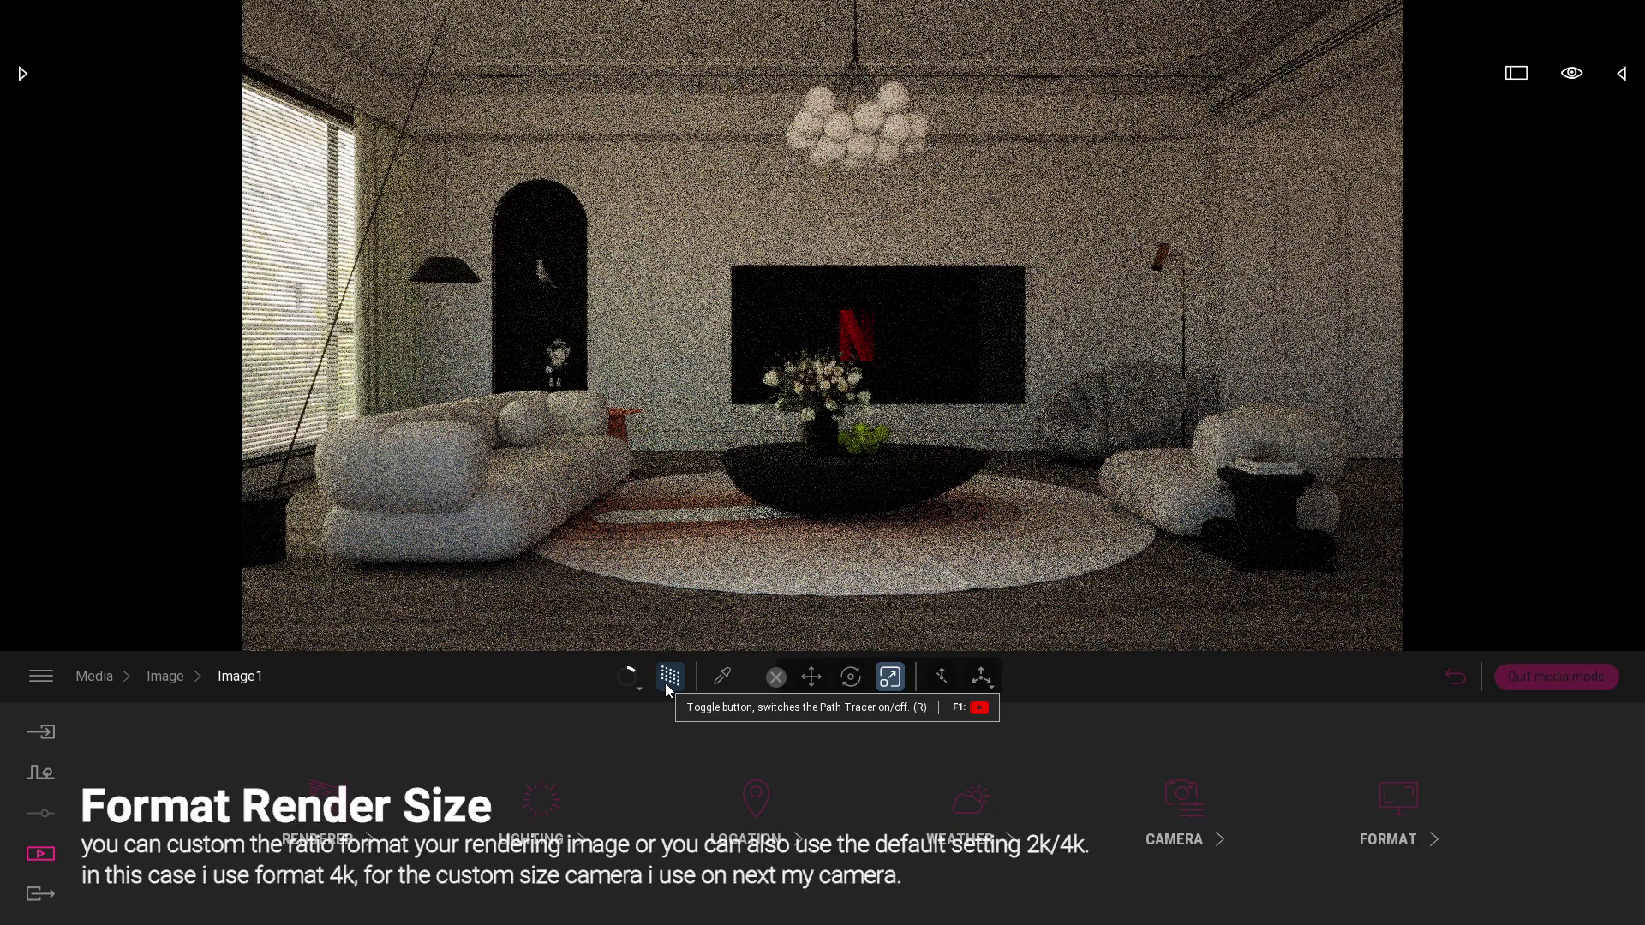
click(667, 680)
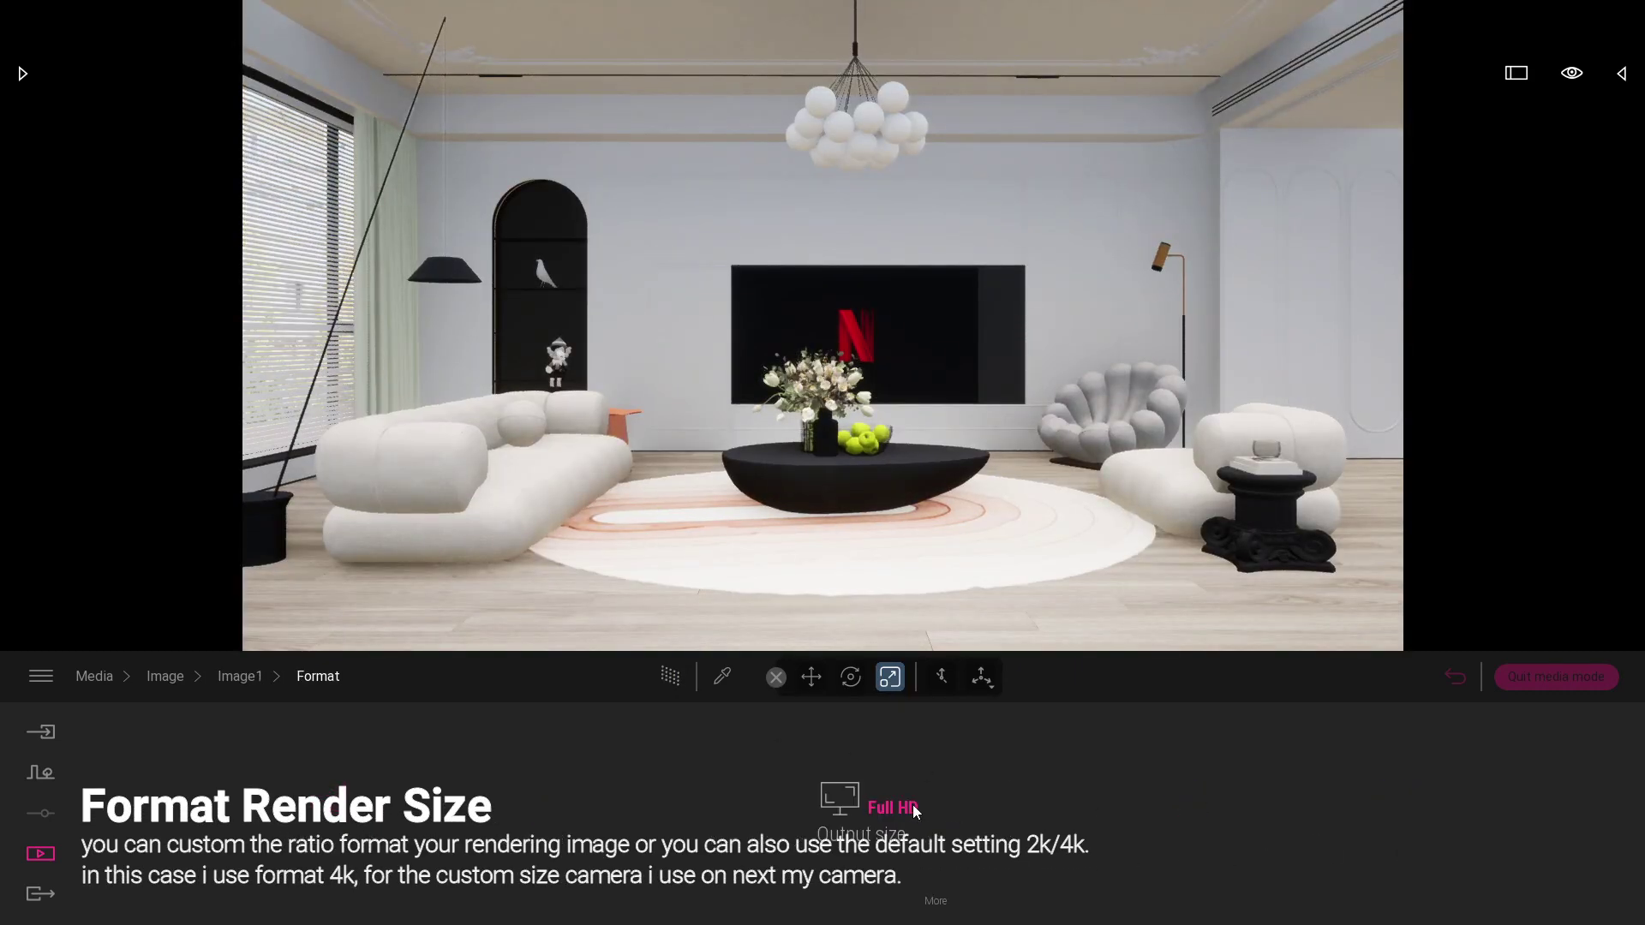
click(912, 808)
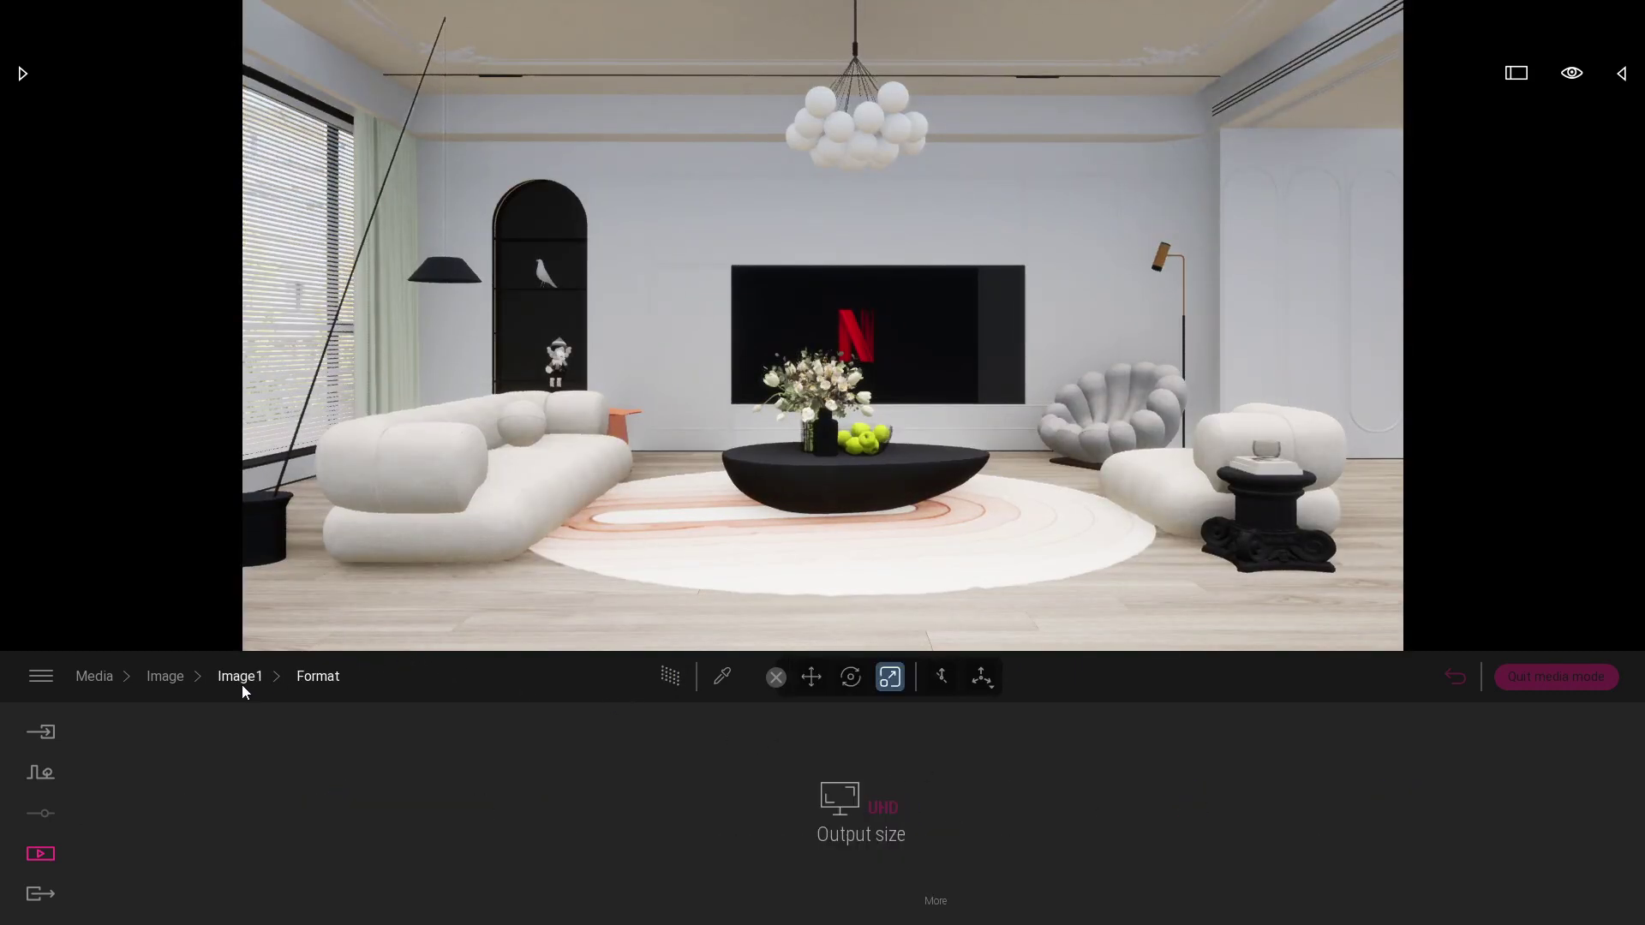
click(1149, 836)
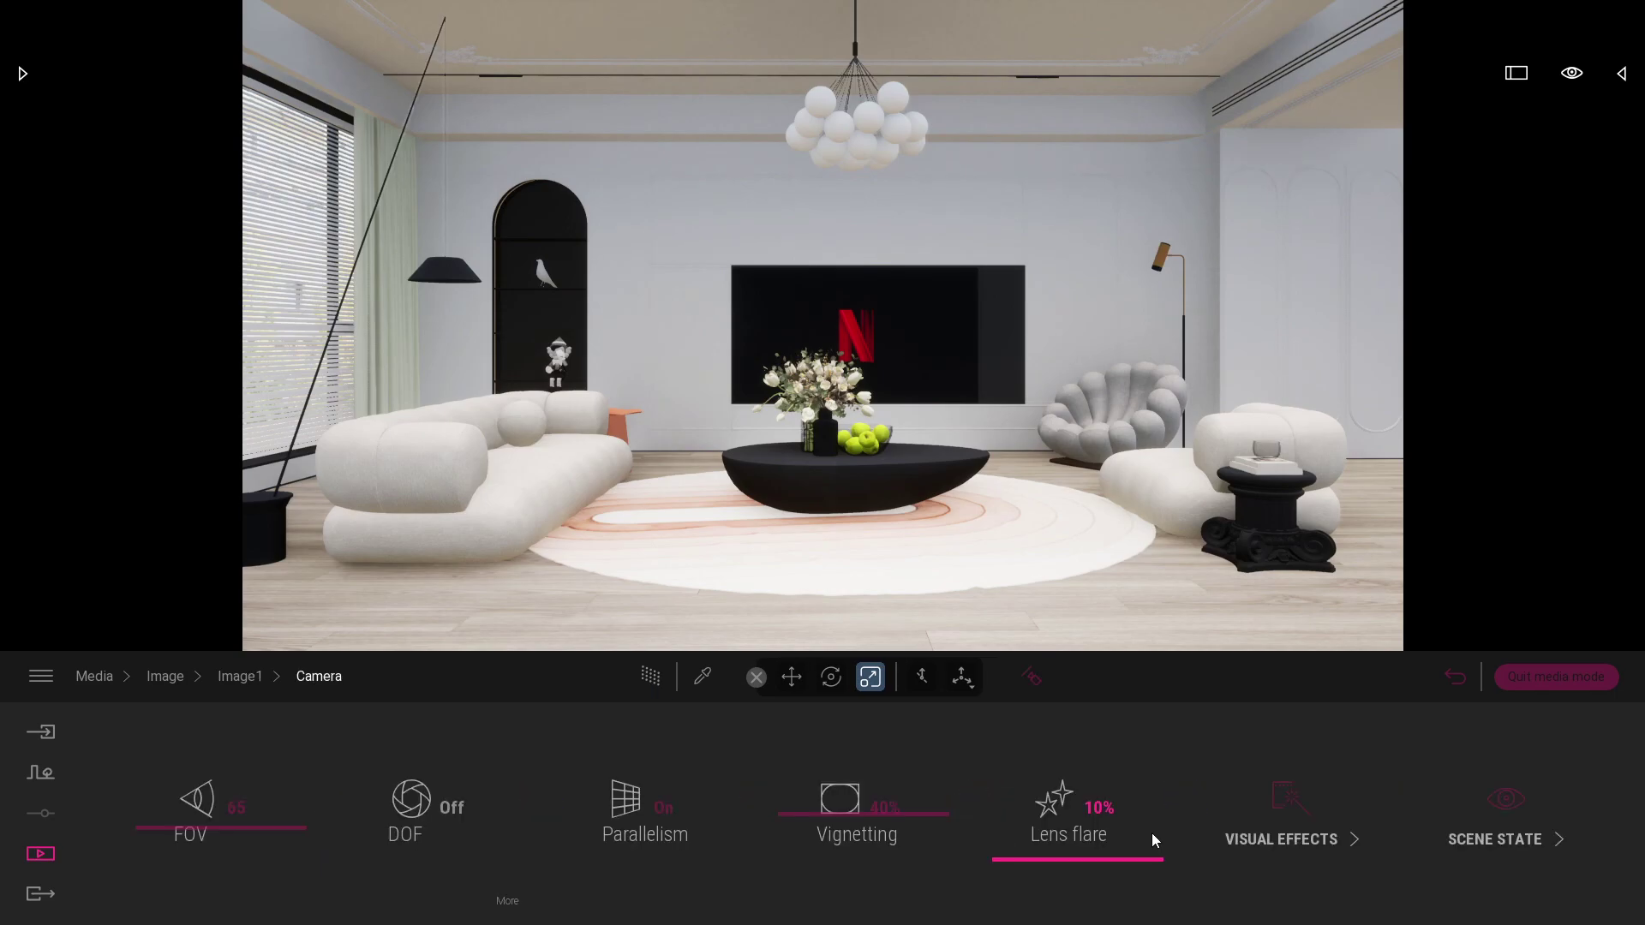
click(164, 676)
click(671, 681)
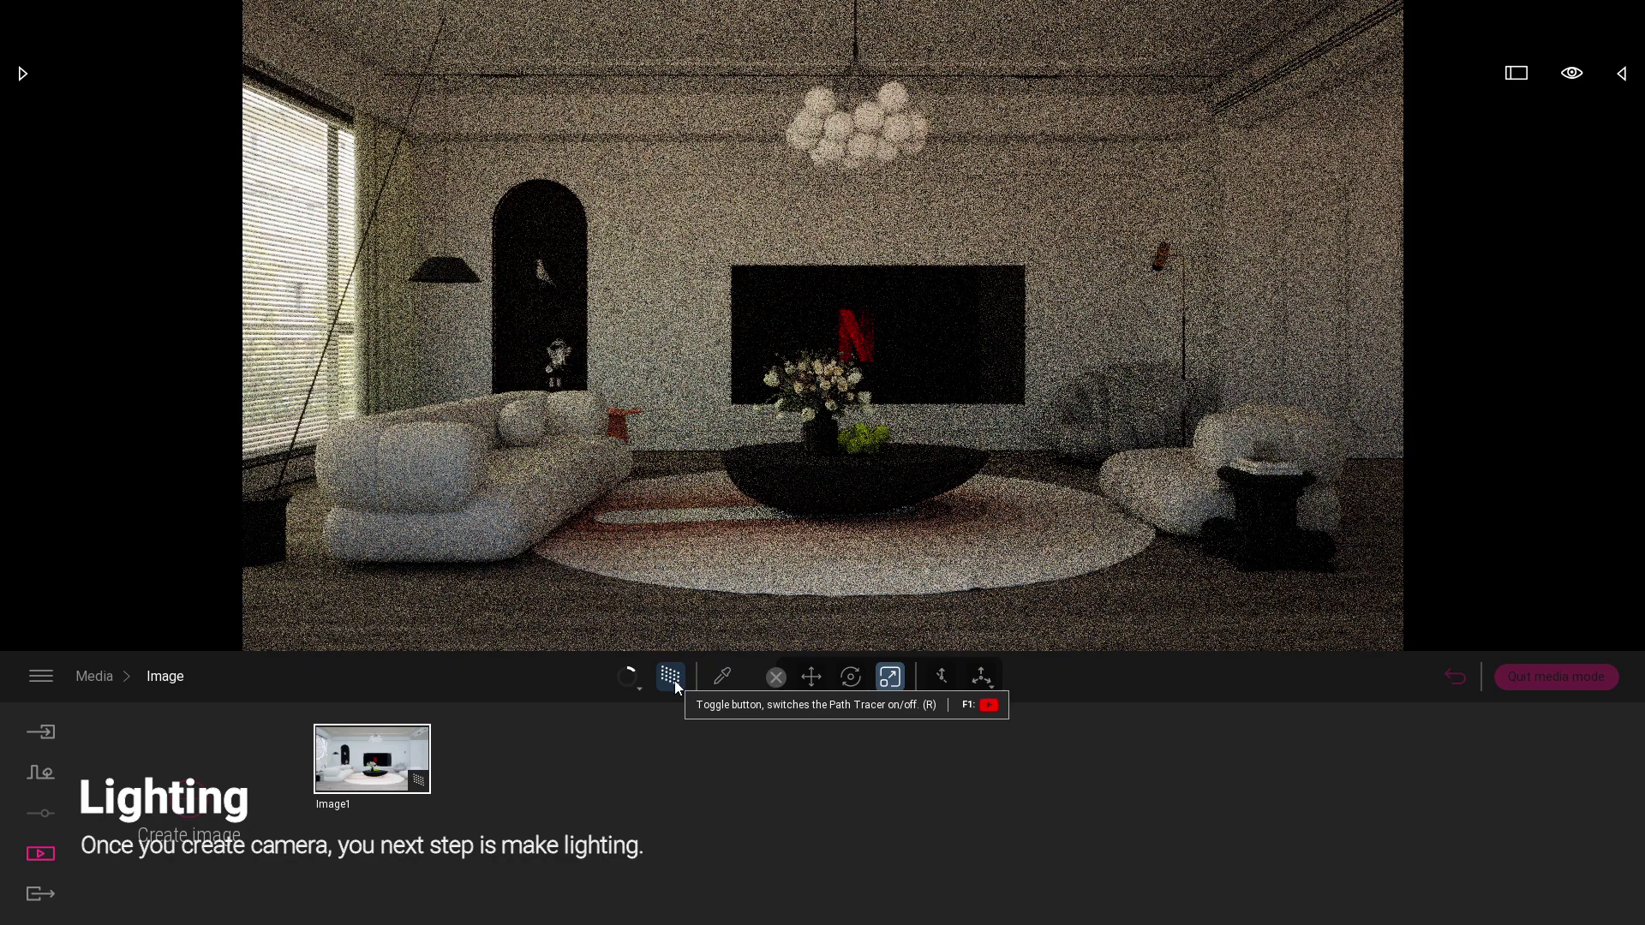
Place an area light from the Lights library and position it at the window.
click(660, 673)
click(23, 76)
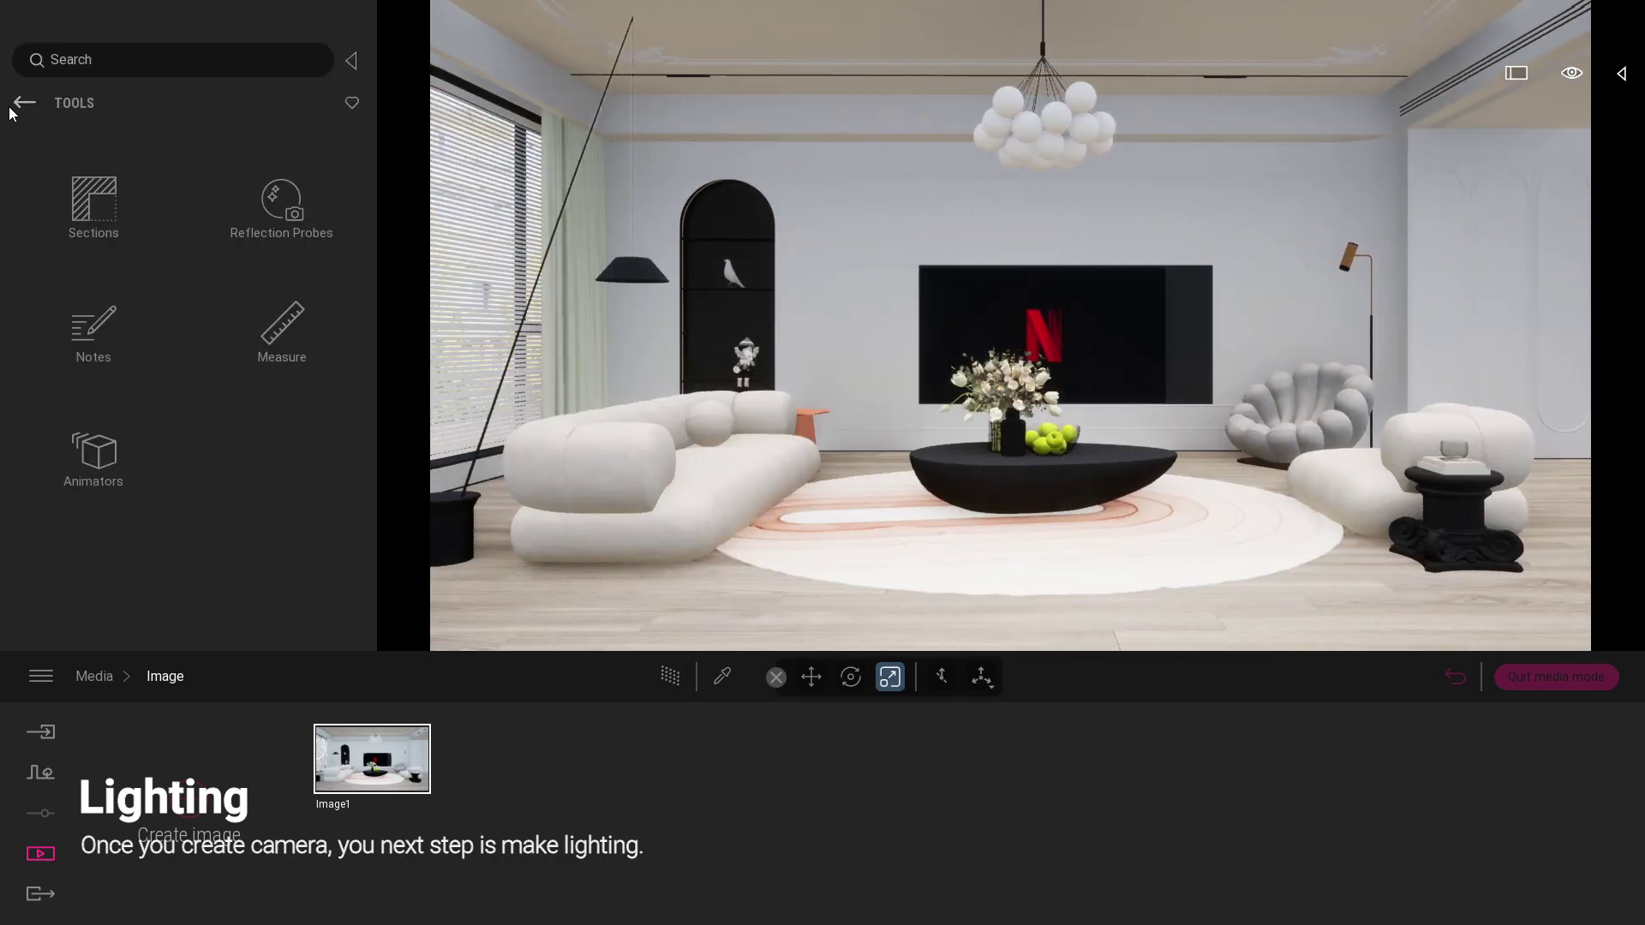
click(272, 330)
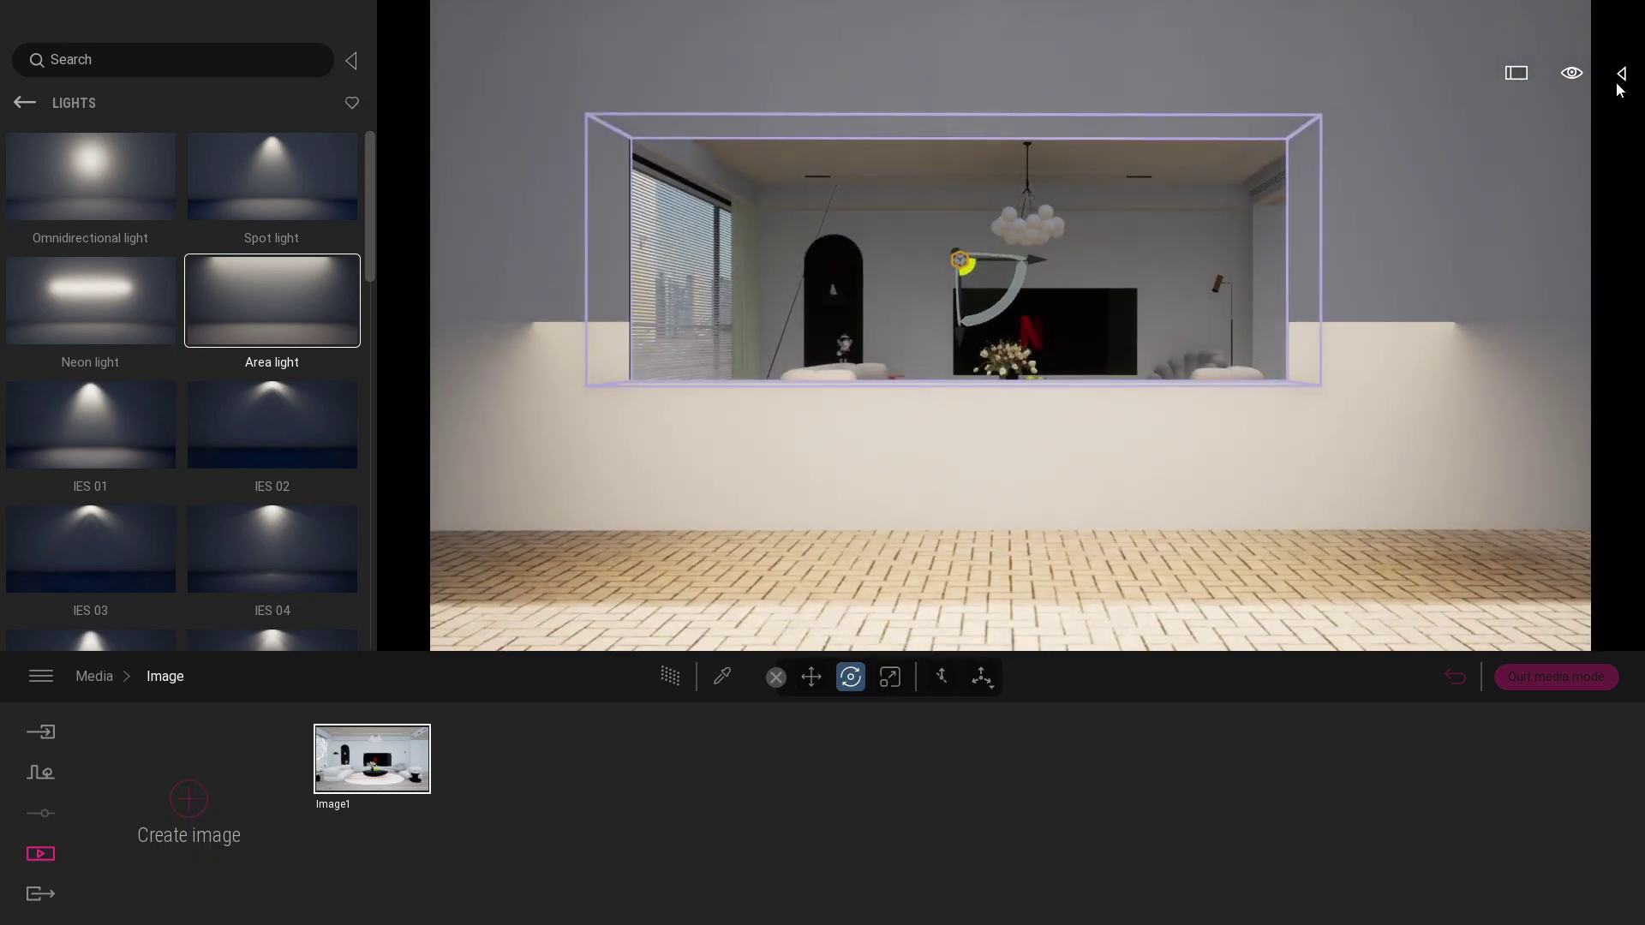
click(1623, 73)
click(1446, 241)
drag(880, 362, 876, 242)
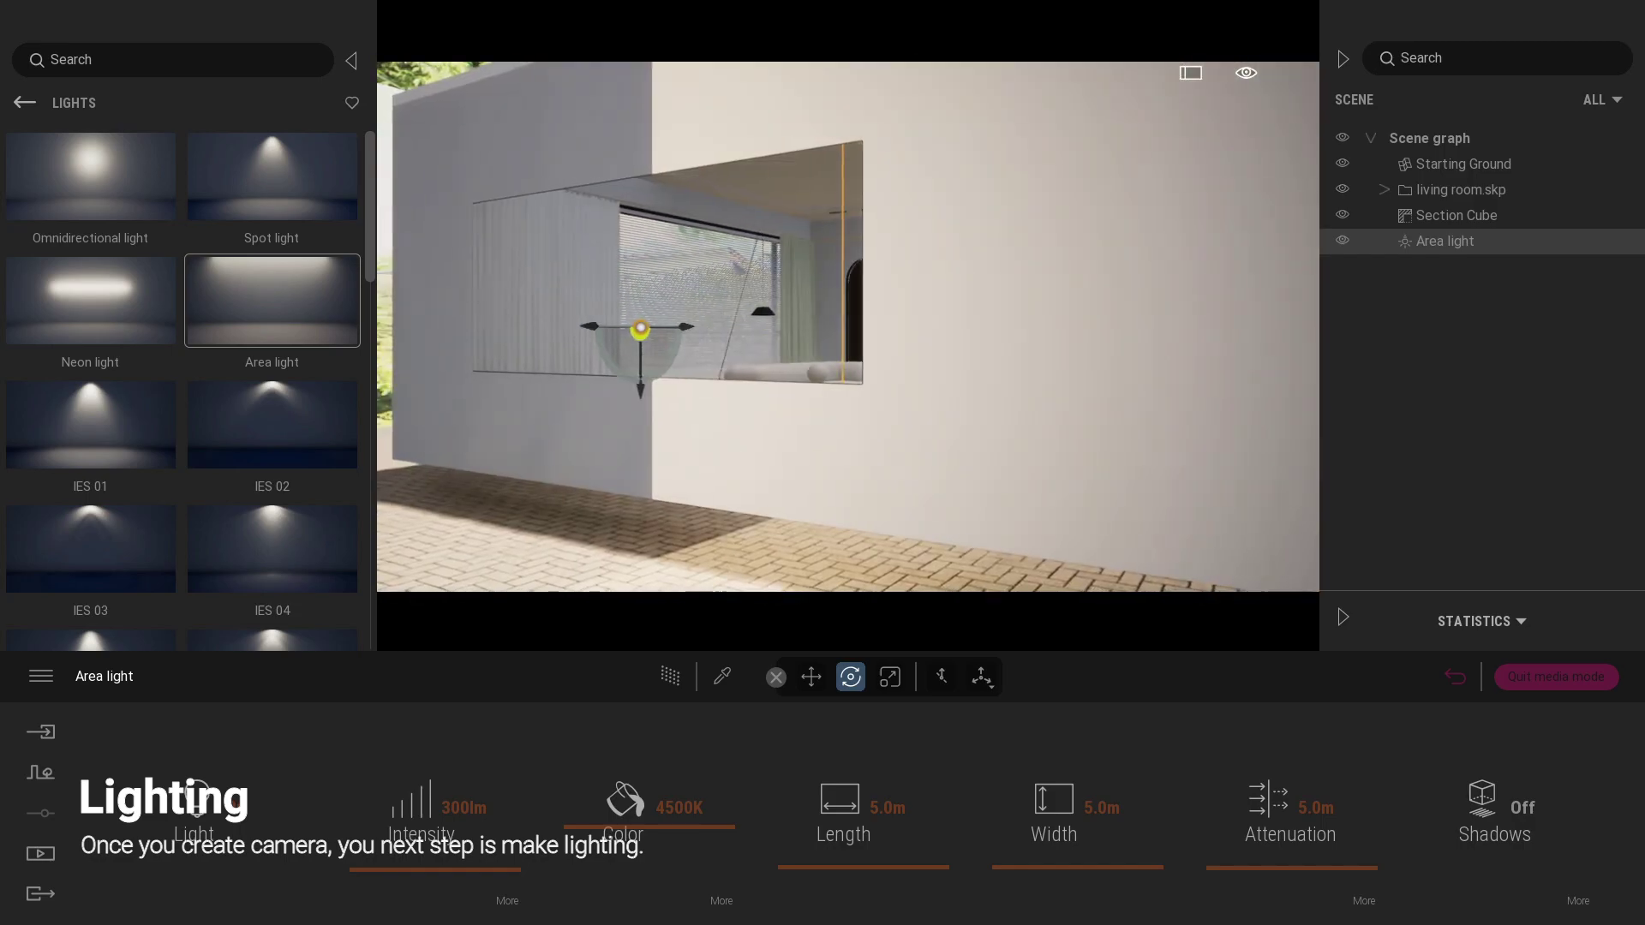
drag(641, 329, 959, 330)
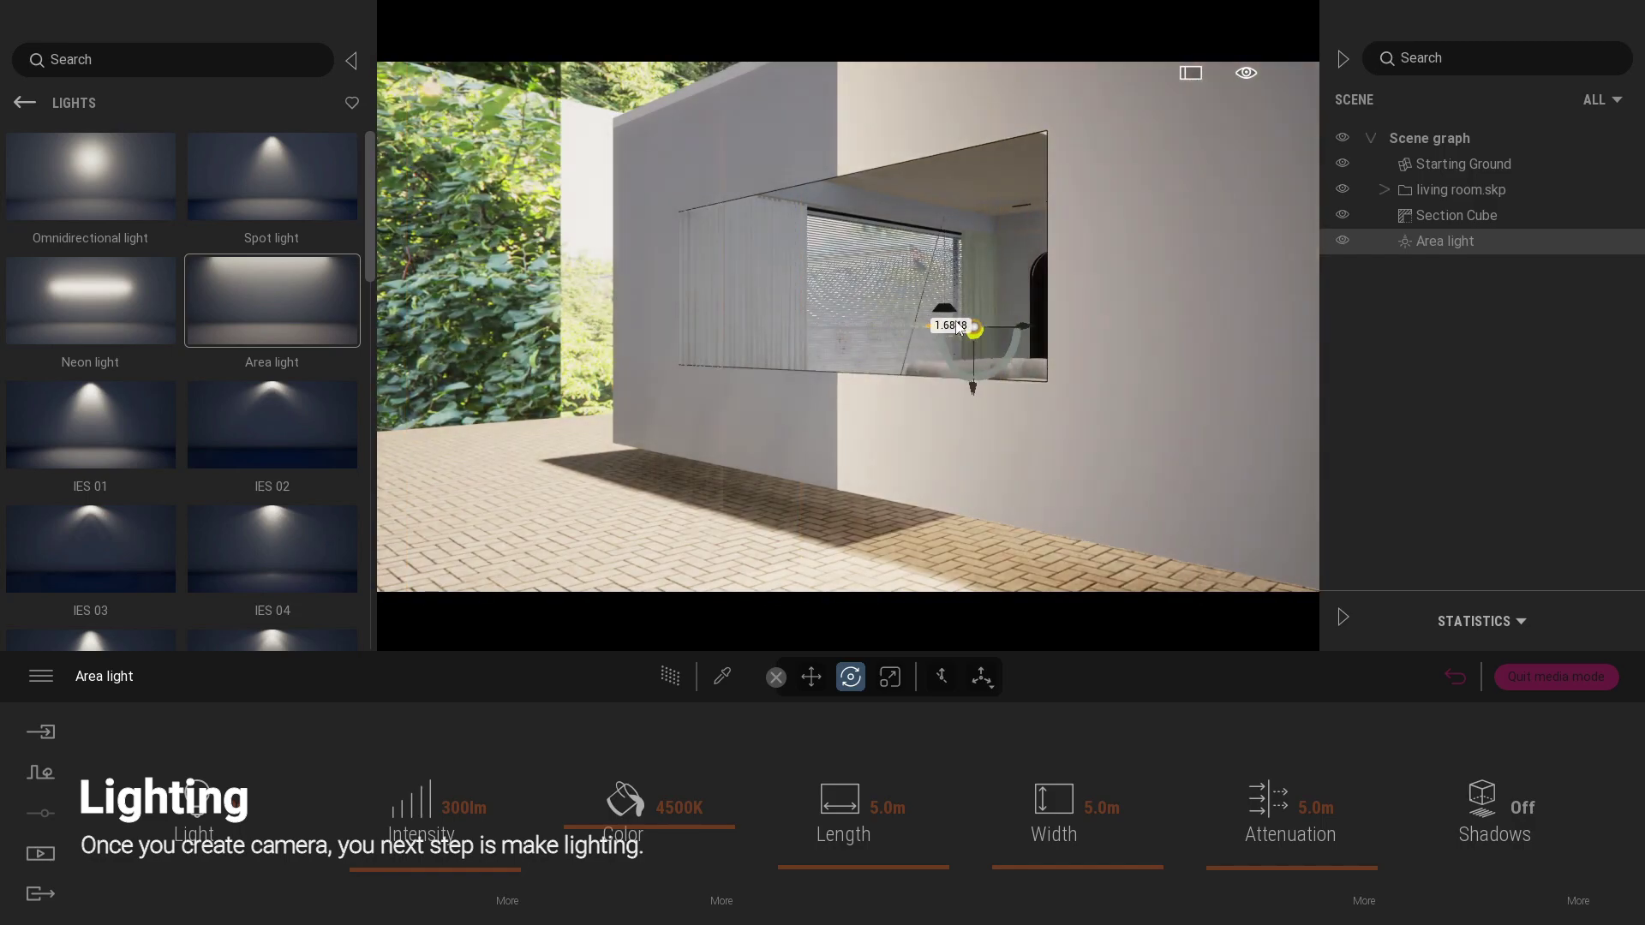
mouse_move(959, 329)
mouse_down()
mouse_move(629, 285)
mouse_move(861, 304)
mouse_up()
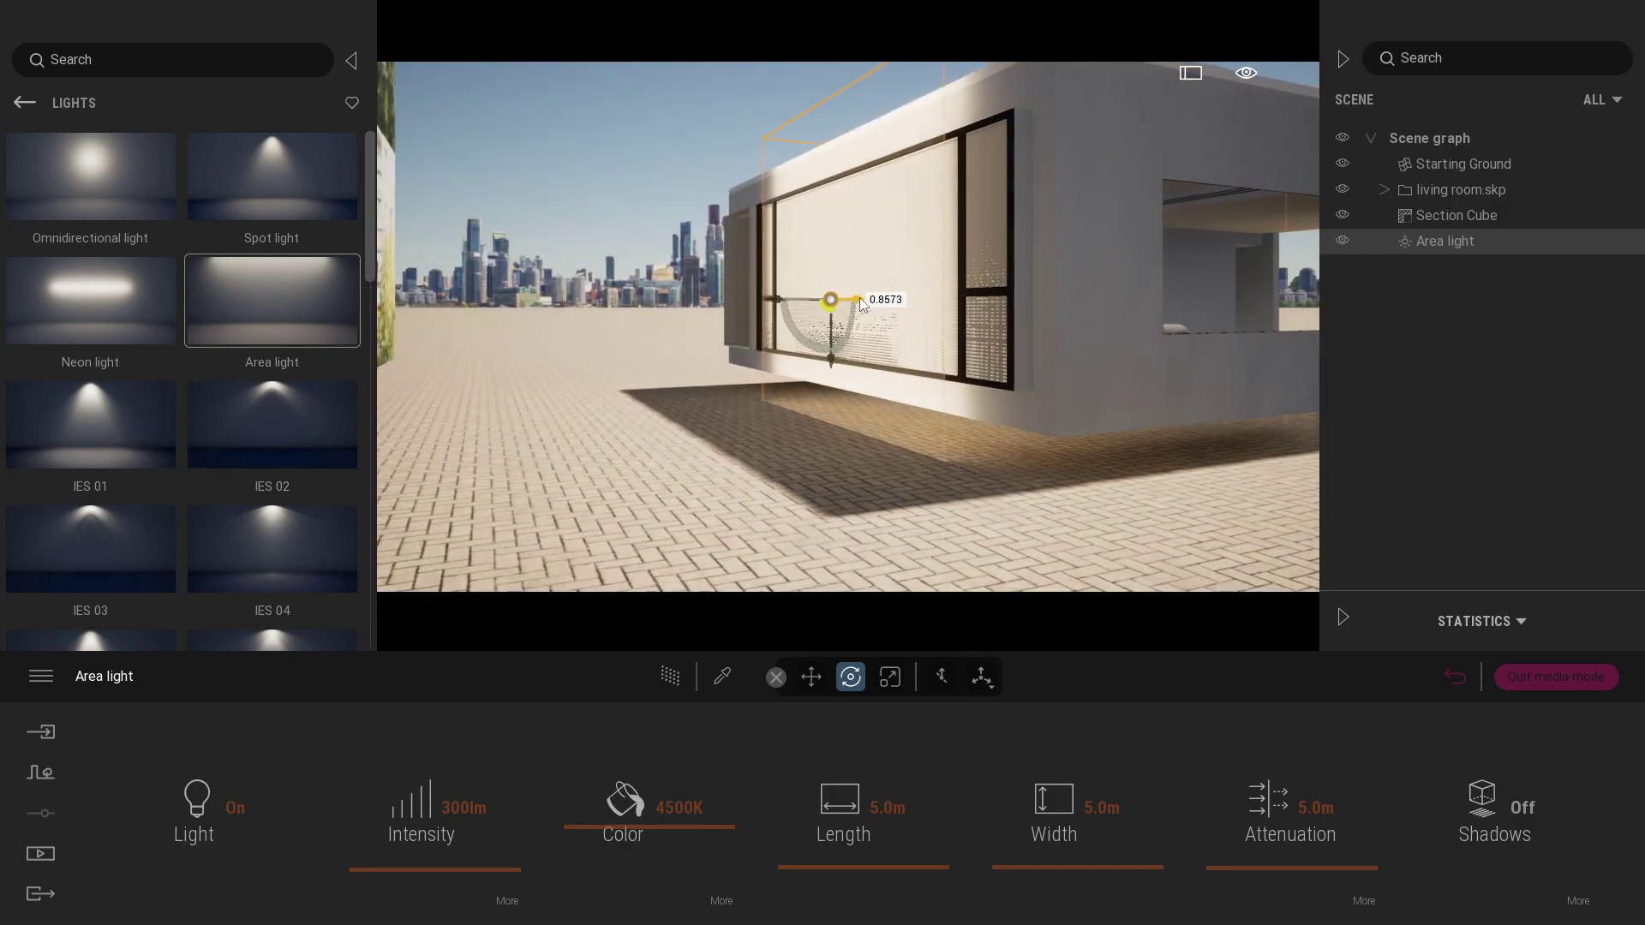
Size the area light to 3.0 m length and 6.0 m width, back in the Image1 view.
drag(921, 868, 917, 874)
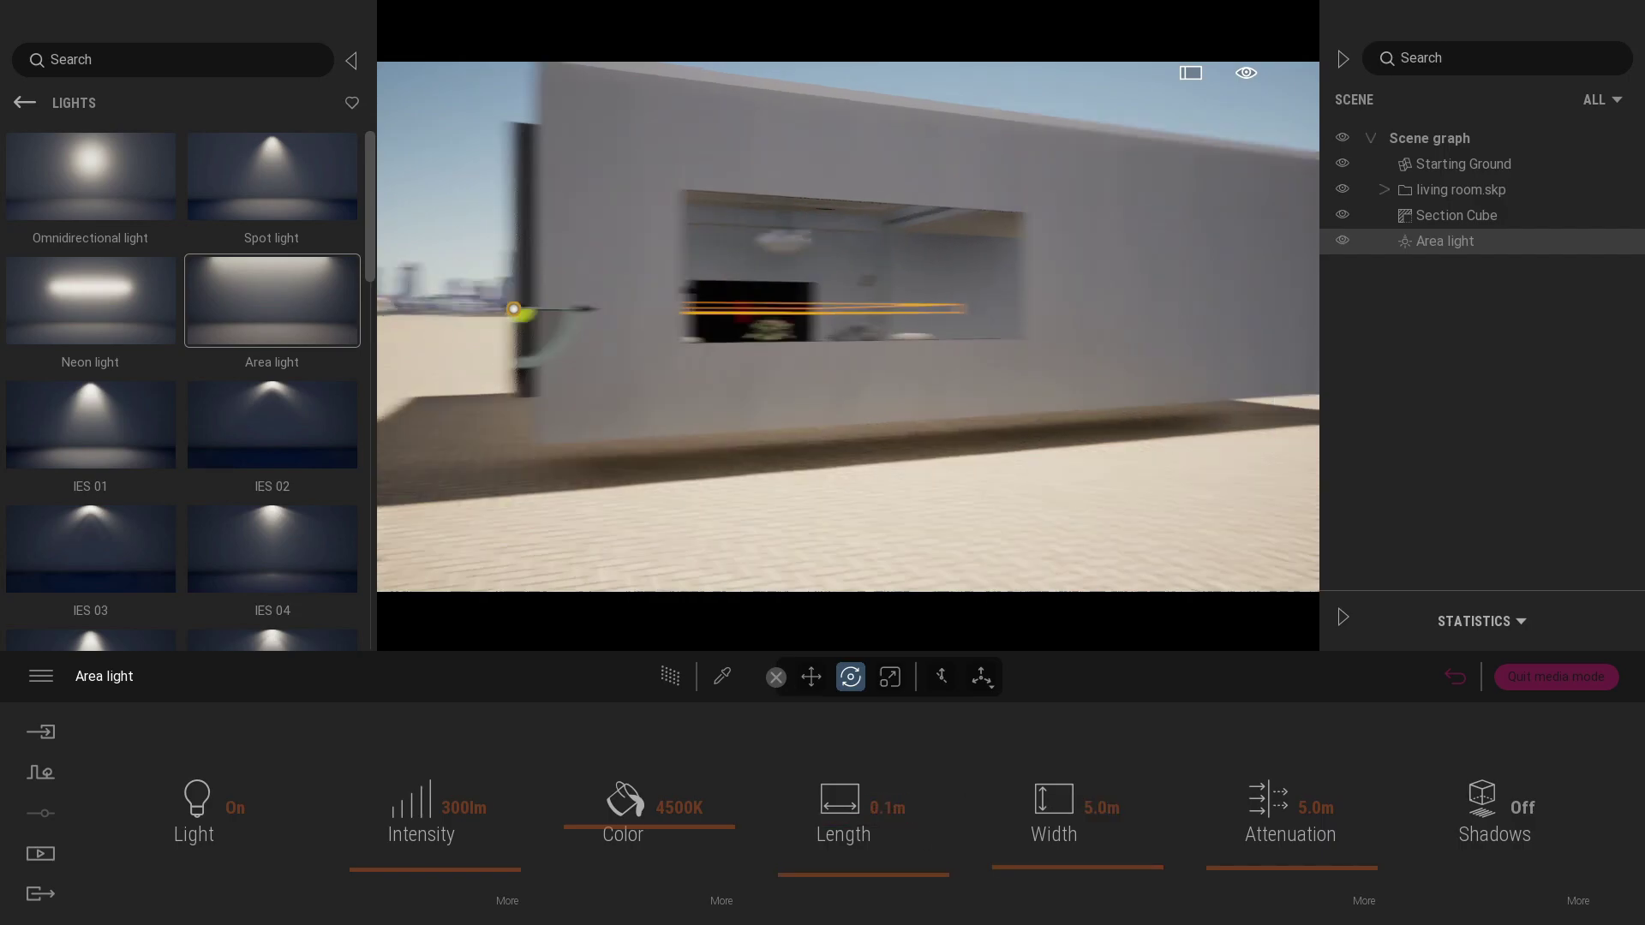
drag(906, 842, 897, 814)
text(3)
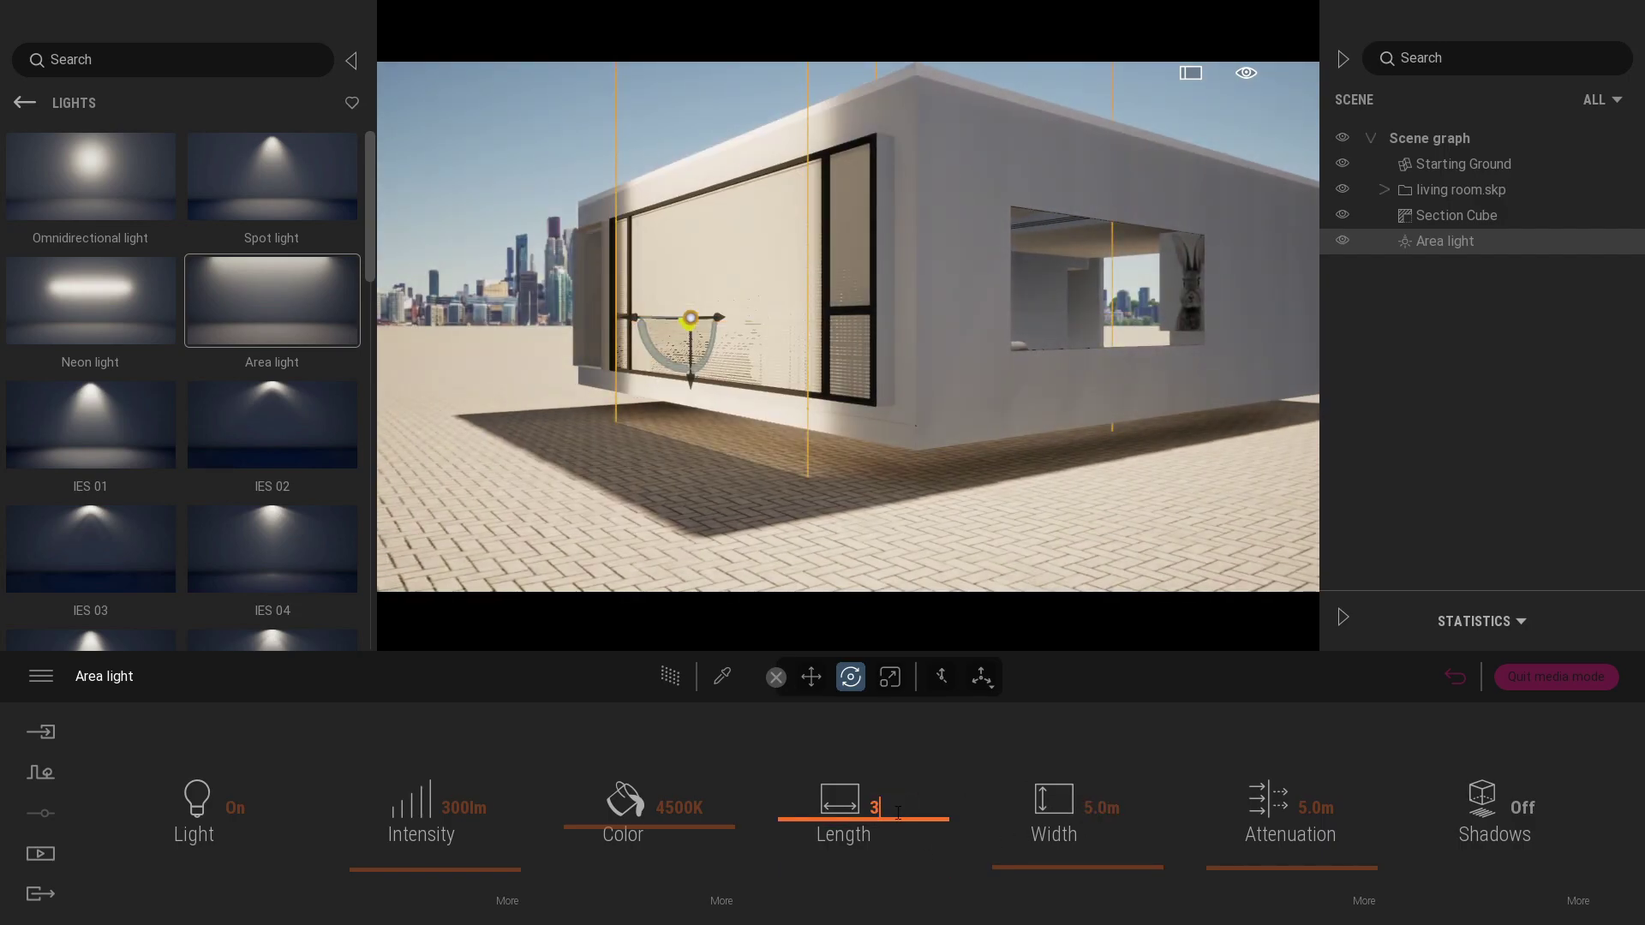
key(Return)
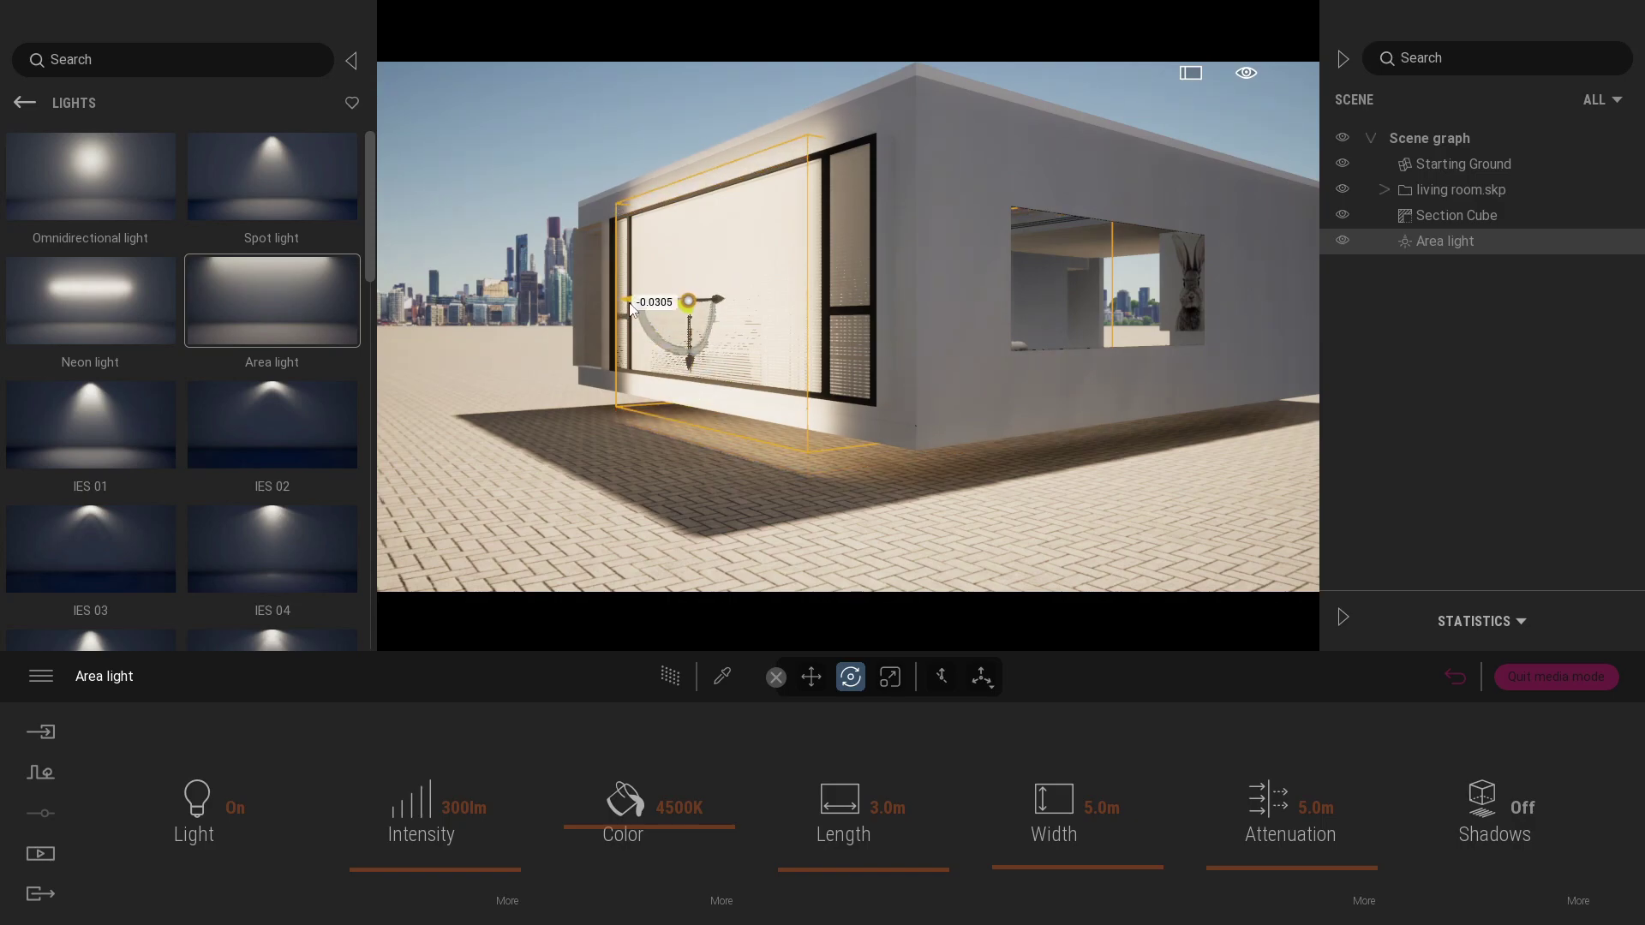
drag(632, 309, 1074, 666)
text(6)
key(Return)
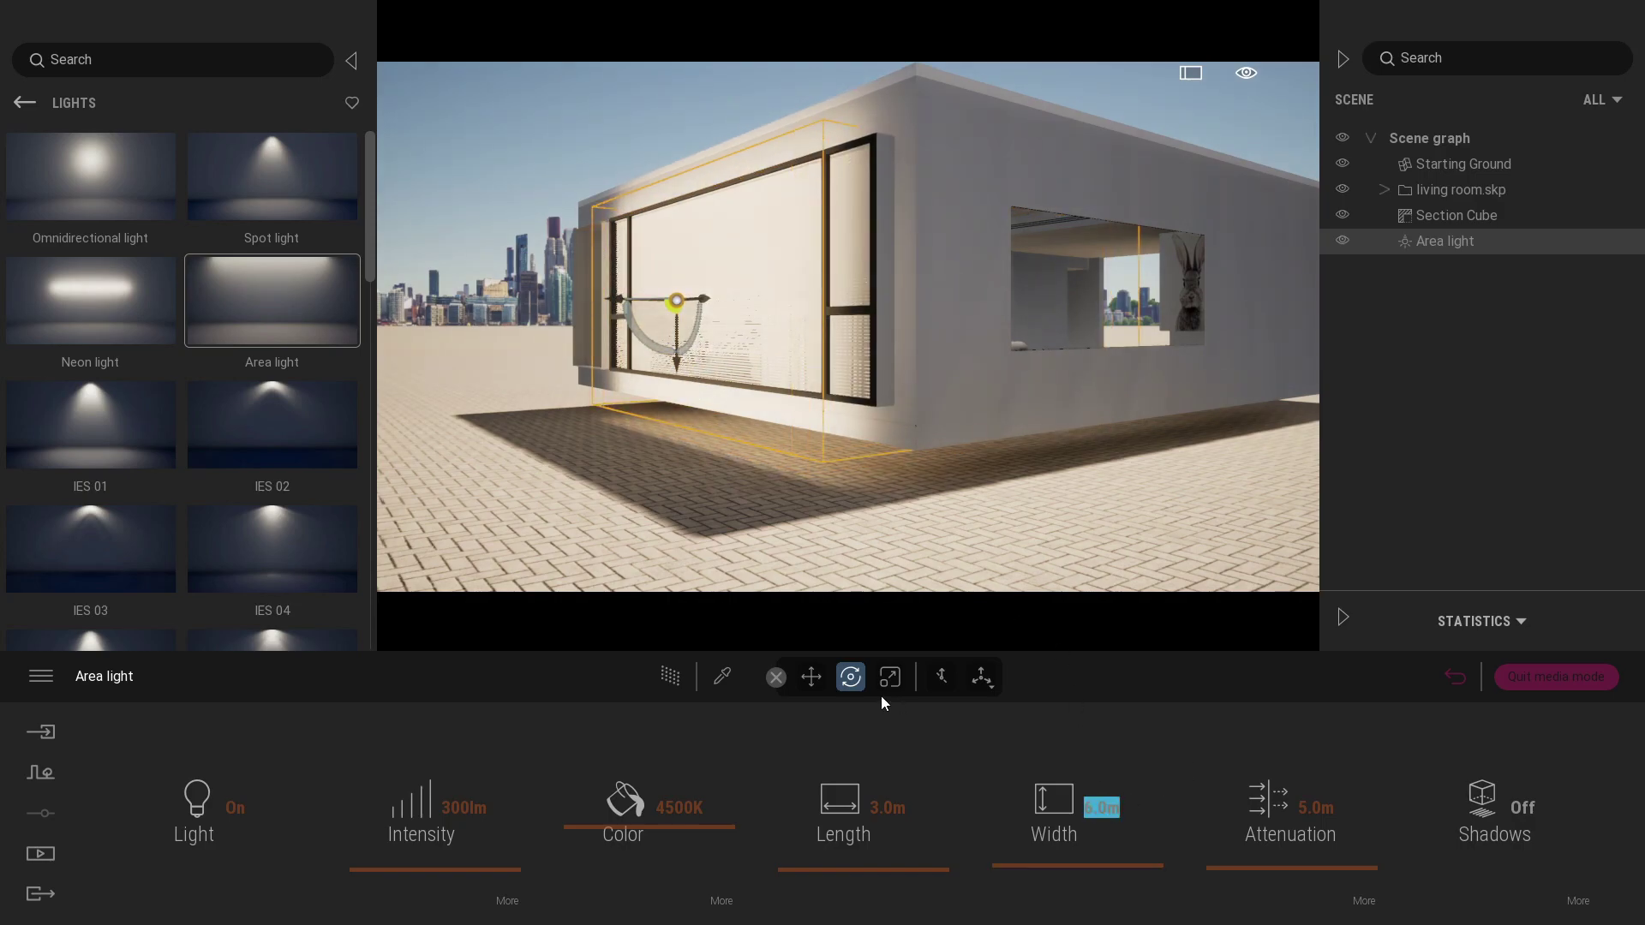
click(51, 848)
click(323, 822)
click(372, 758)
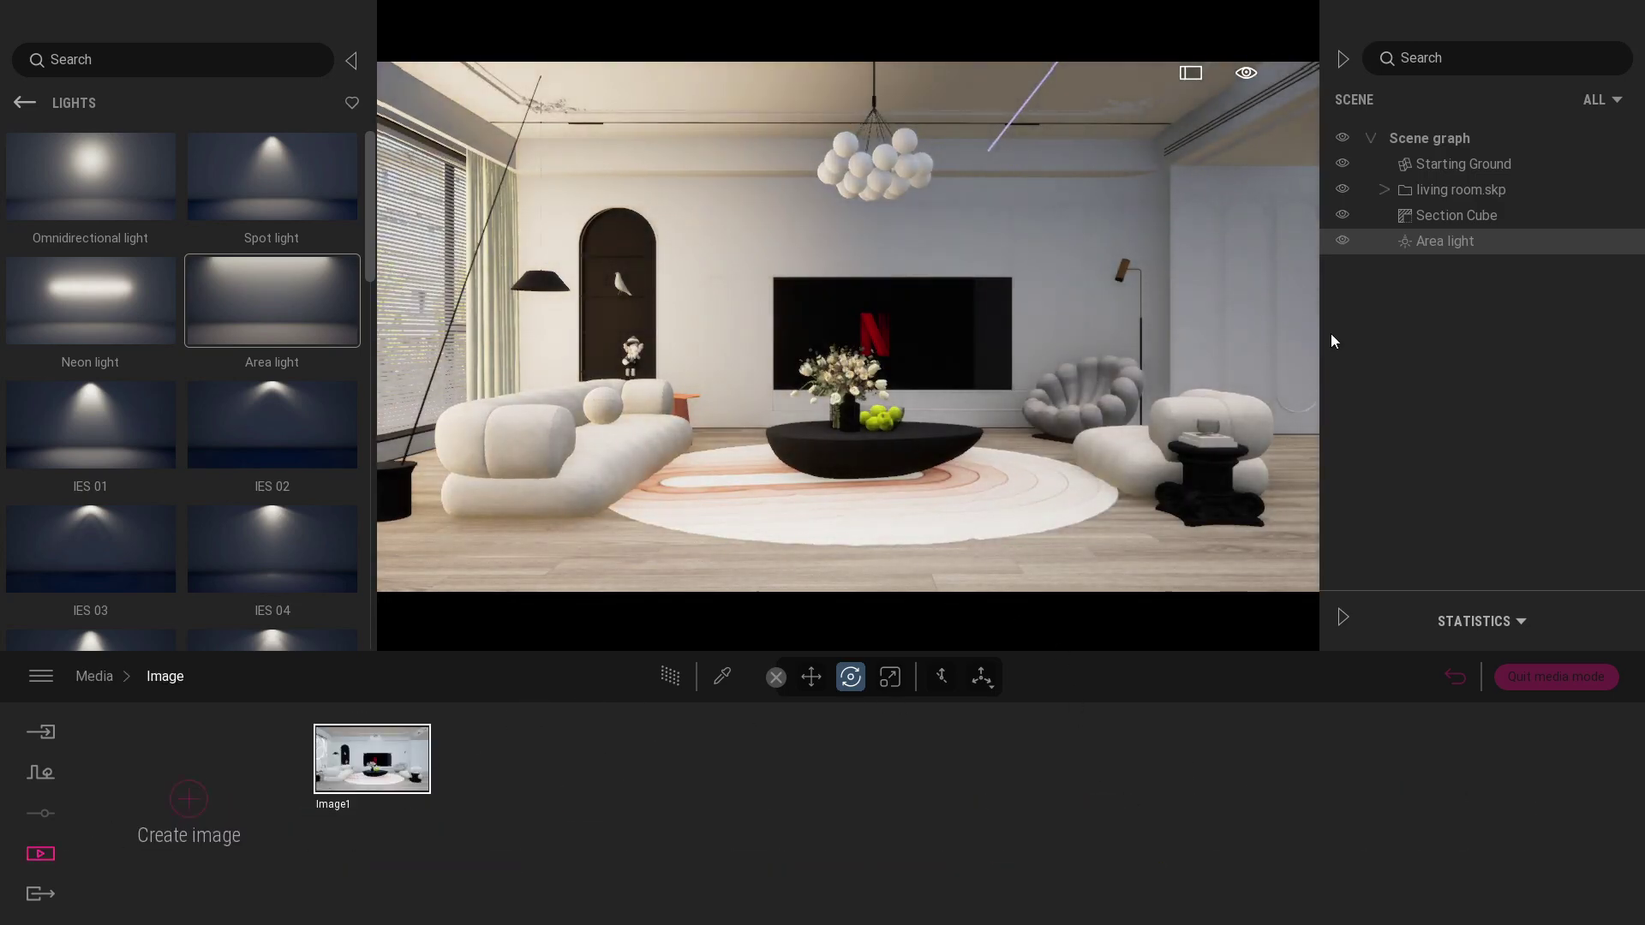
Give the area light 1500 lumens, 19.2m attenuation and shadows, previewed path-traced.
click(1474, 244)
drag(1323, 845, 1314, 847)
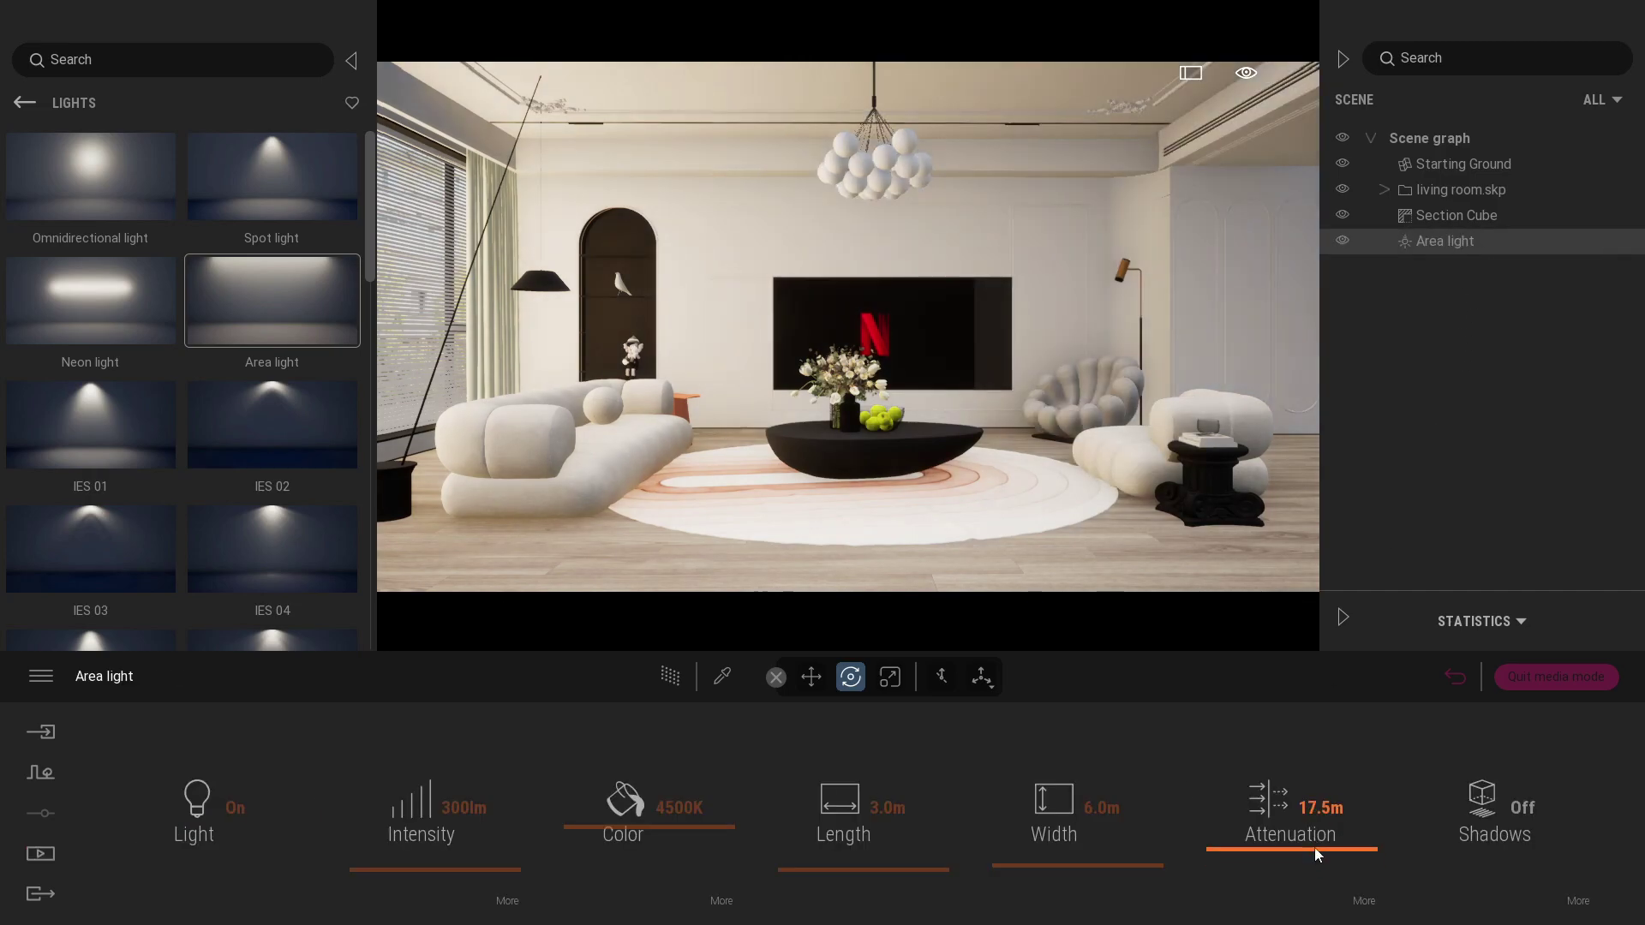
click(1493, 811)
text(1500)
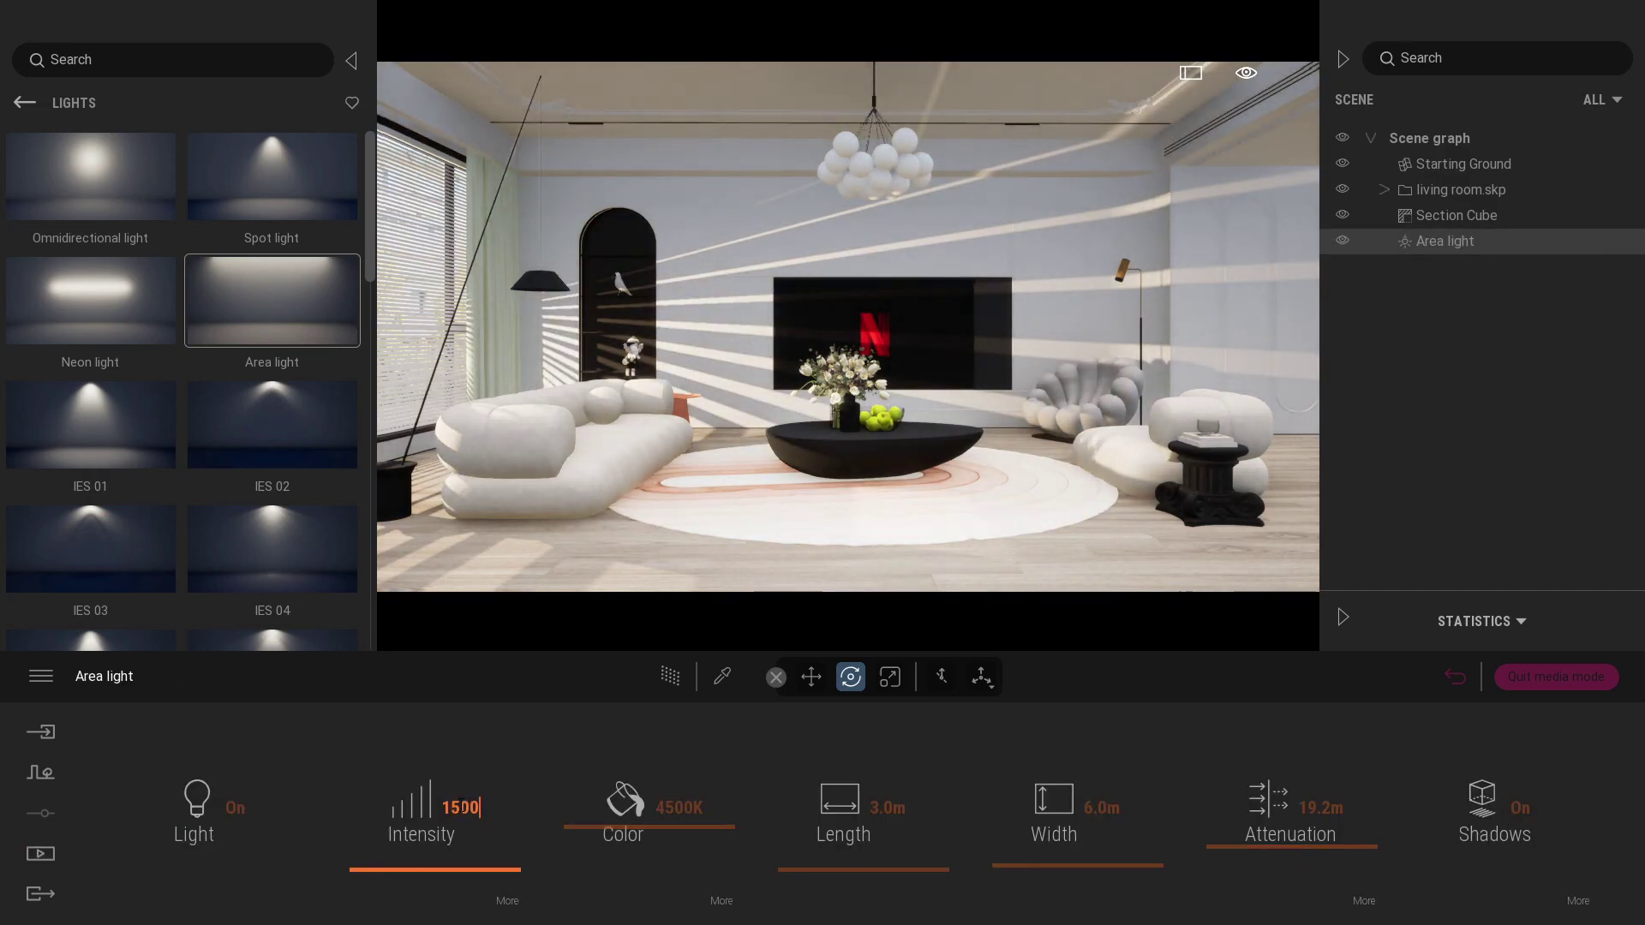
key(Return)
click(675, 678)
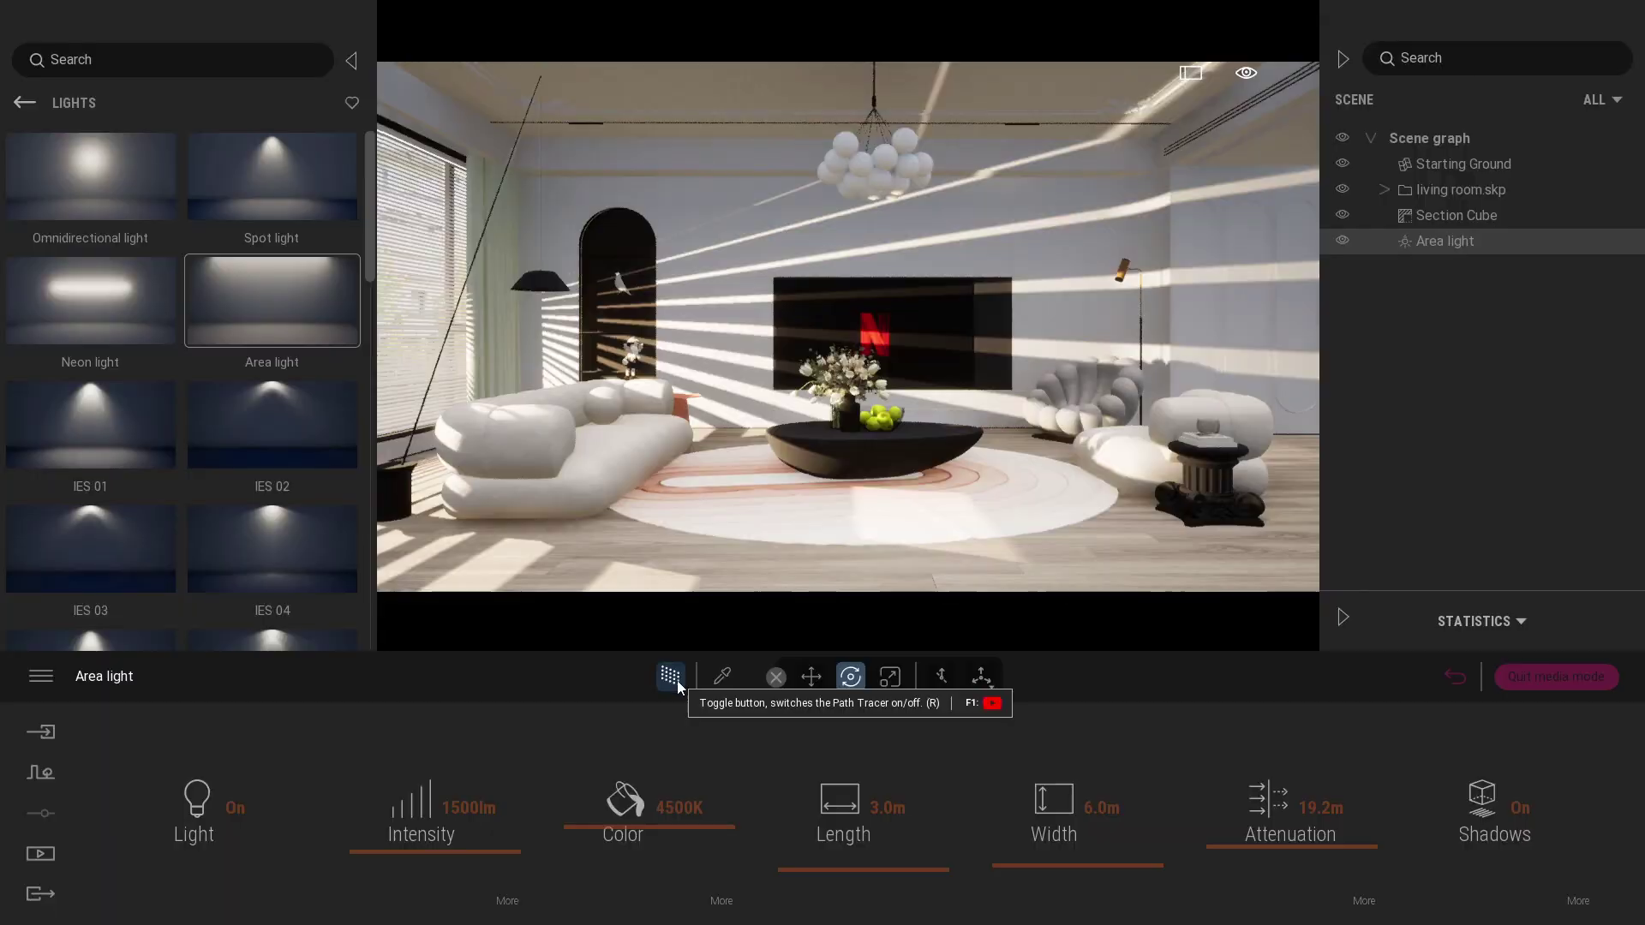
Set the light's colour temperature to 6400K and check it with the path tracer.
click(676, 808)
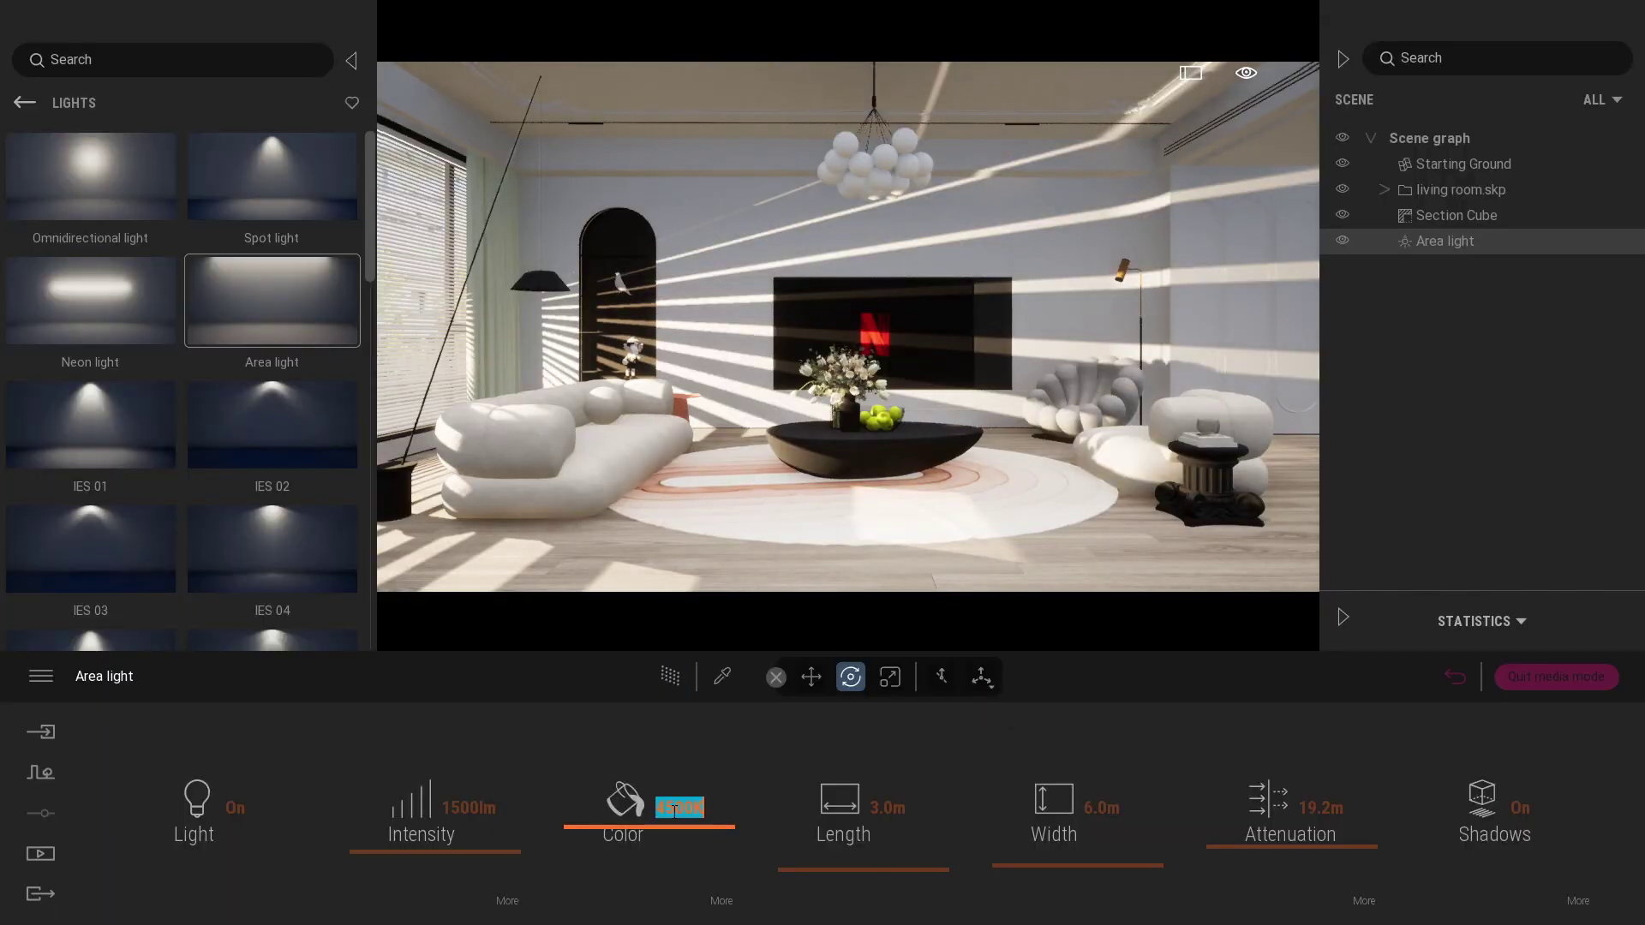
text(64000)
key(Return)
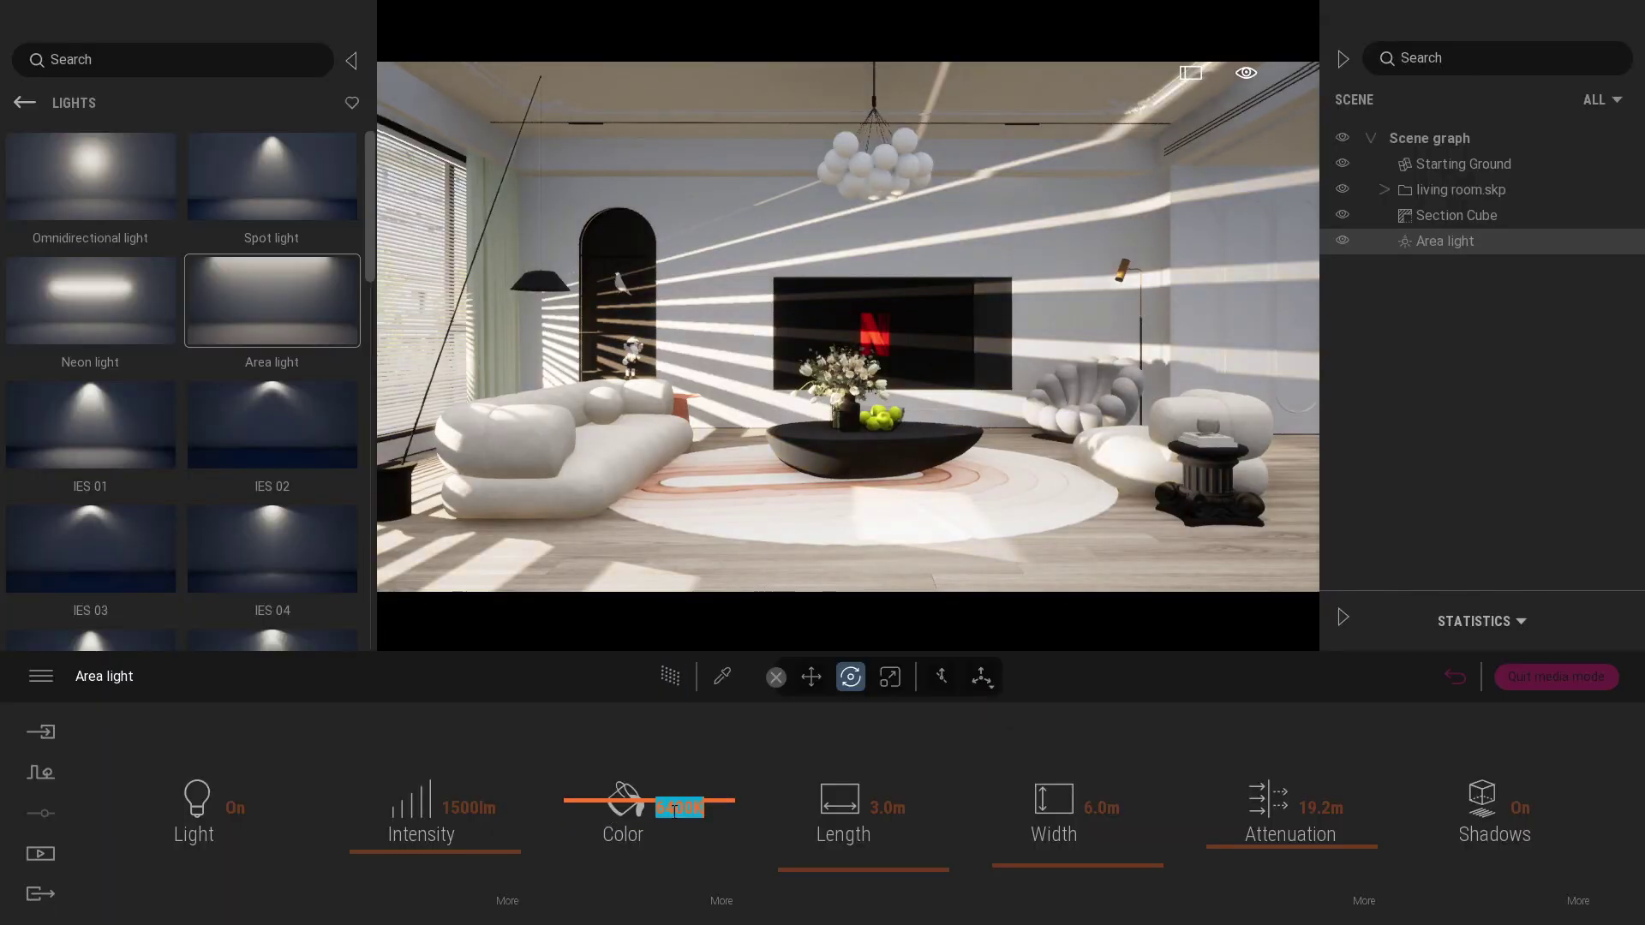
click(681, 677)
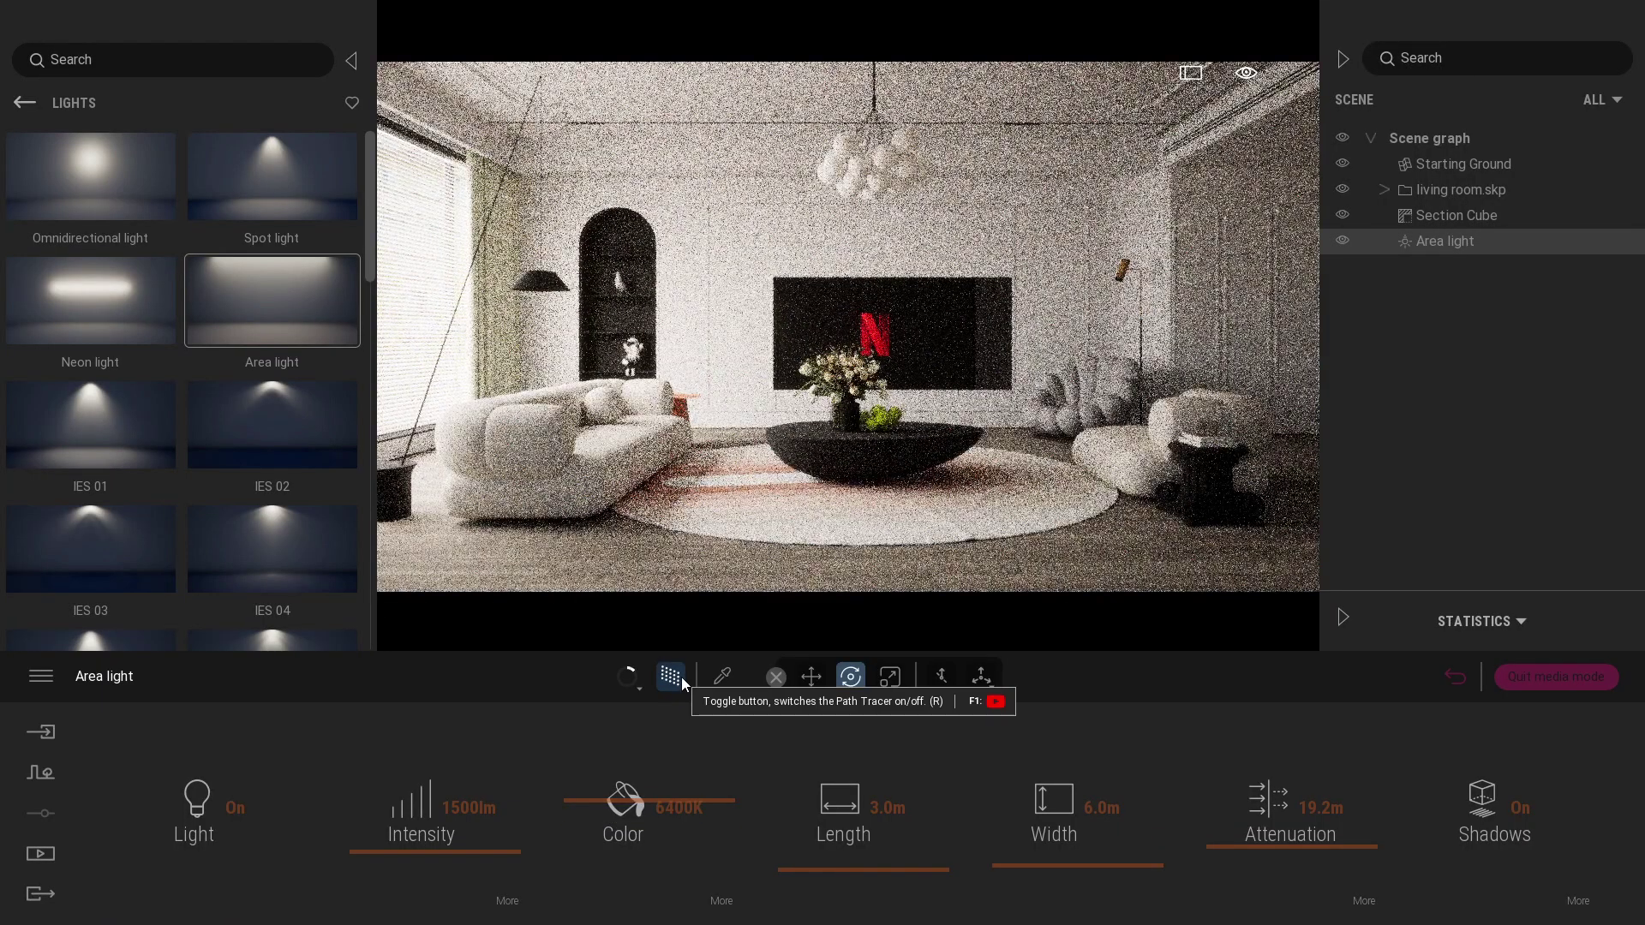
click(681, 677)
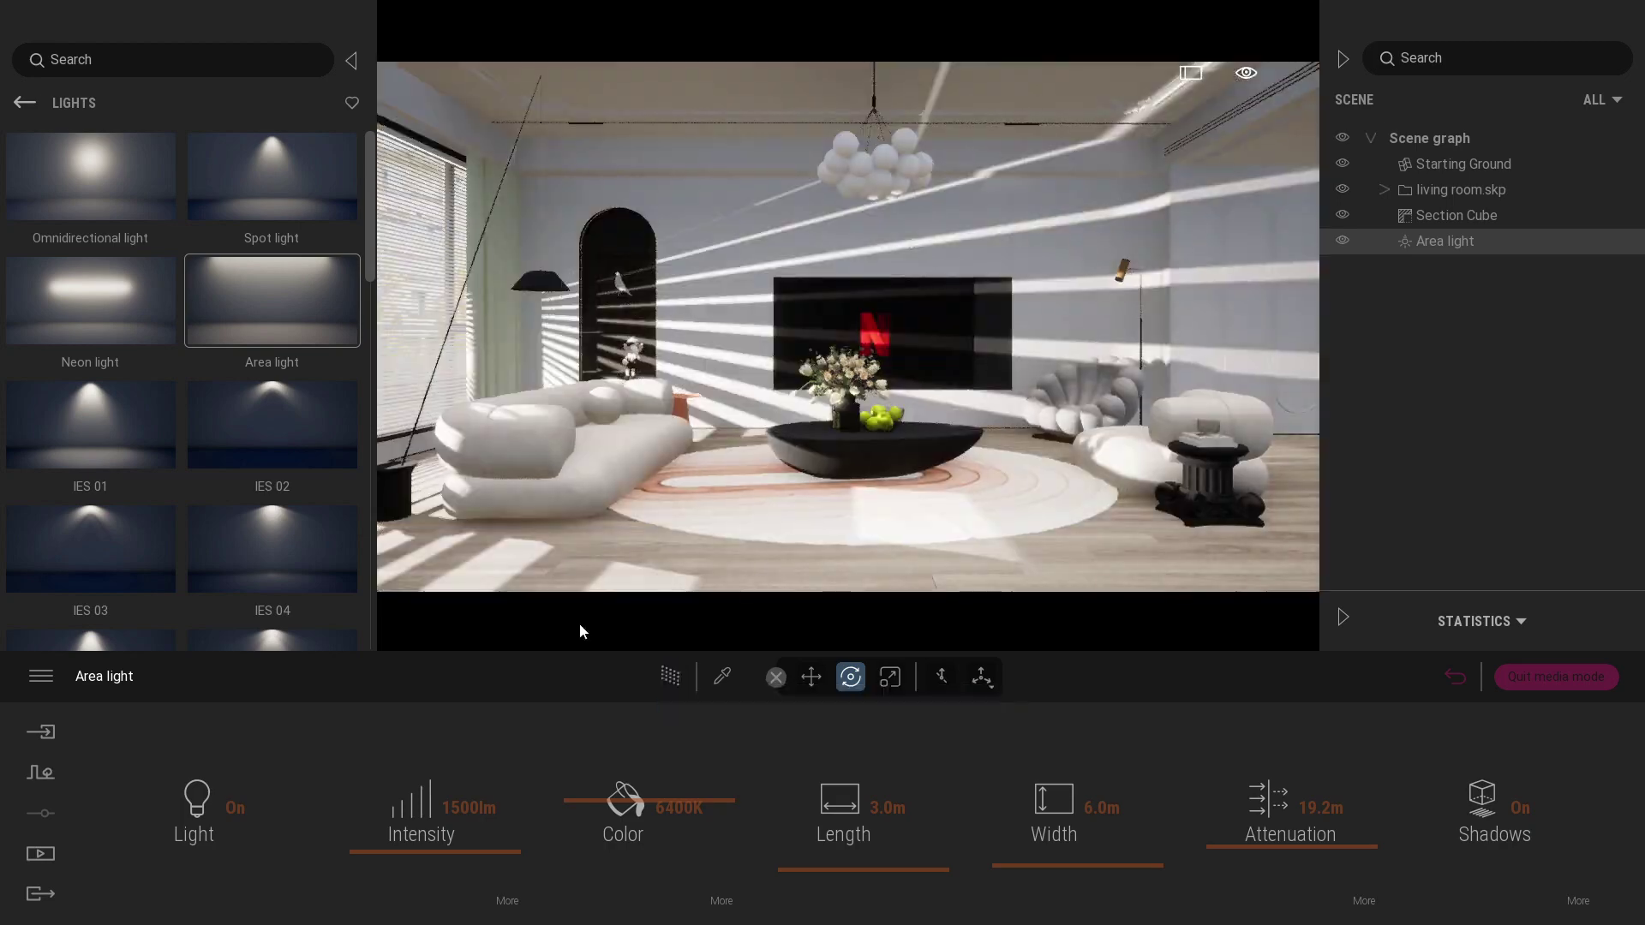
Place a second area light on the ceiling, sized 8m long by 5m wide.
drag(272, 300, 837, 367)
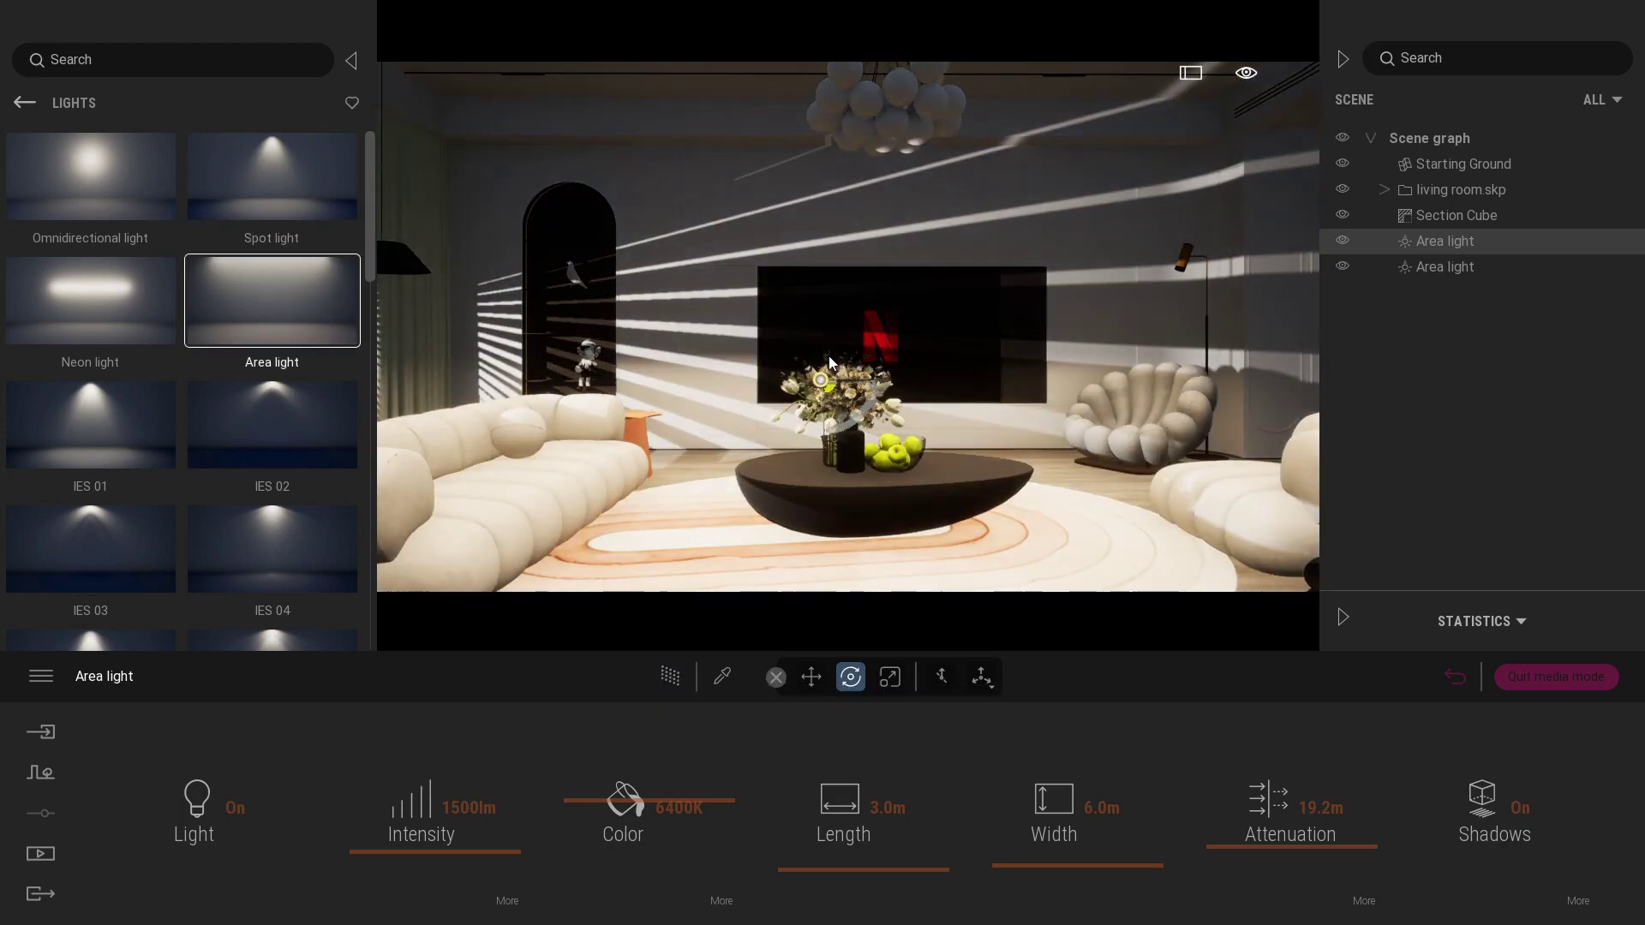
drag(958, 367, 836, 240)
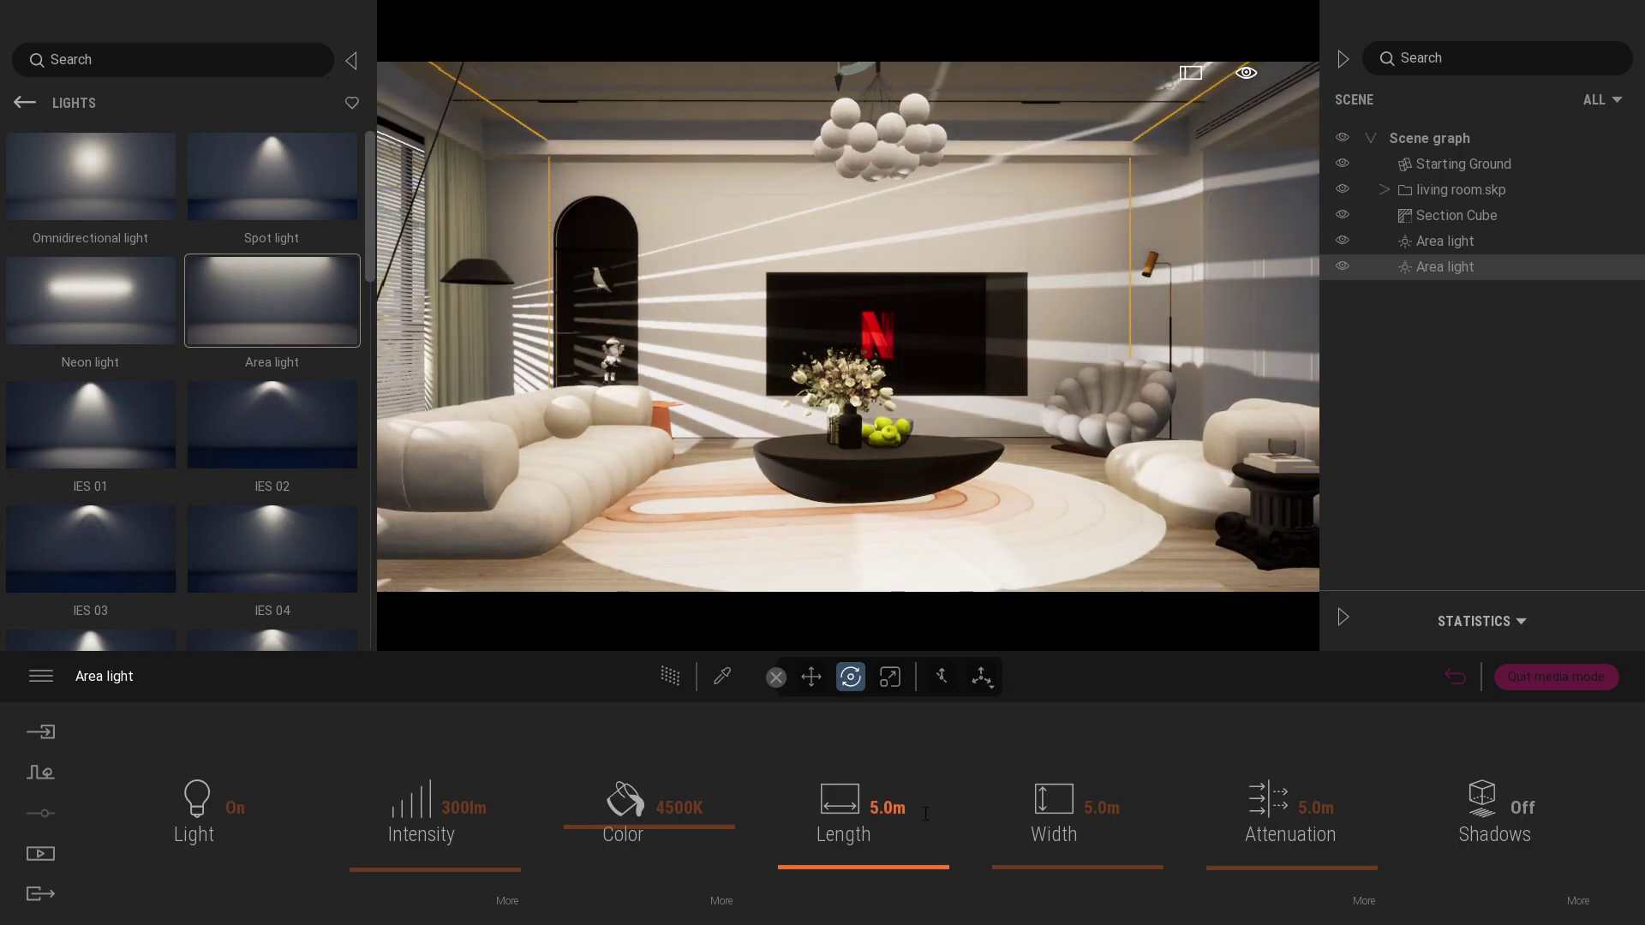
click(1103, 807)
text(3)
key(Return)
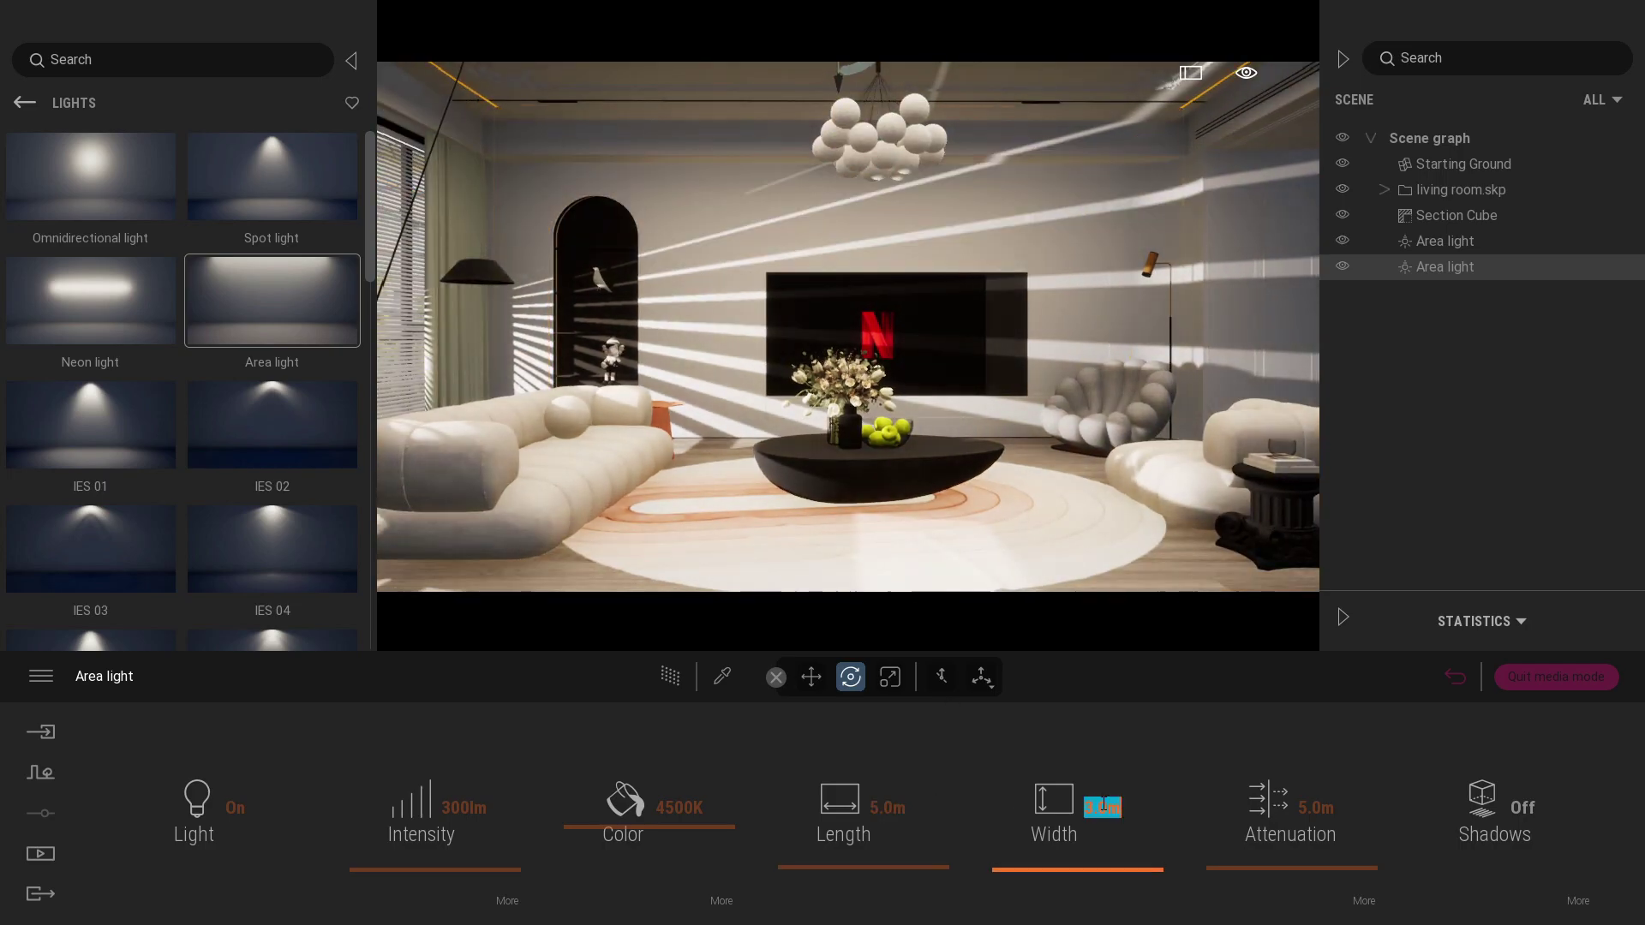
key(Return)
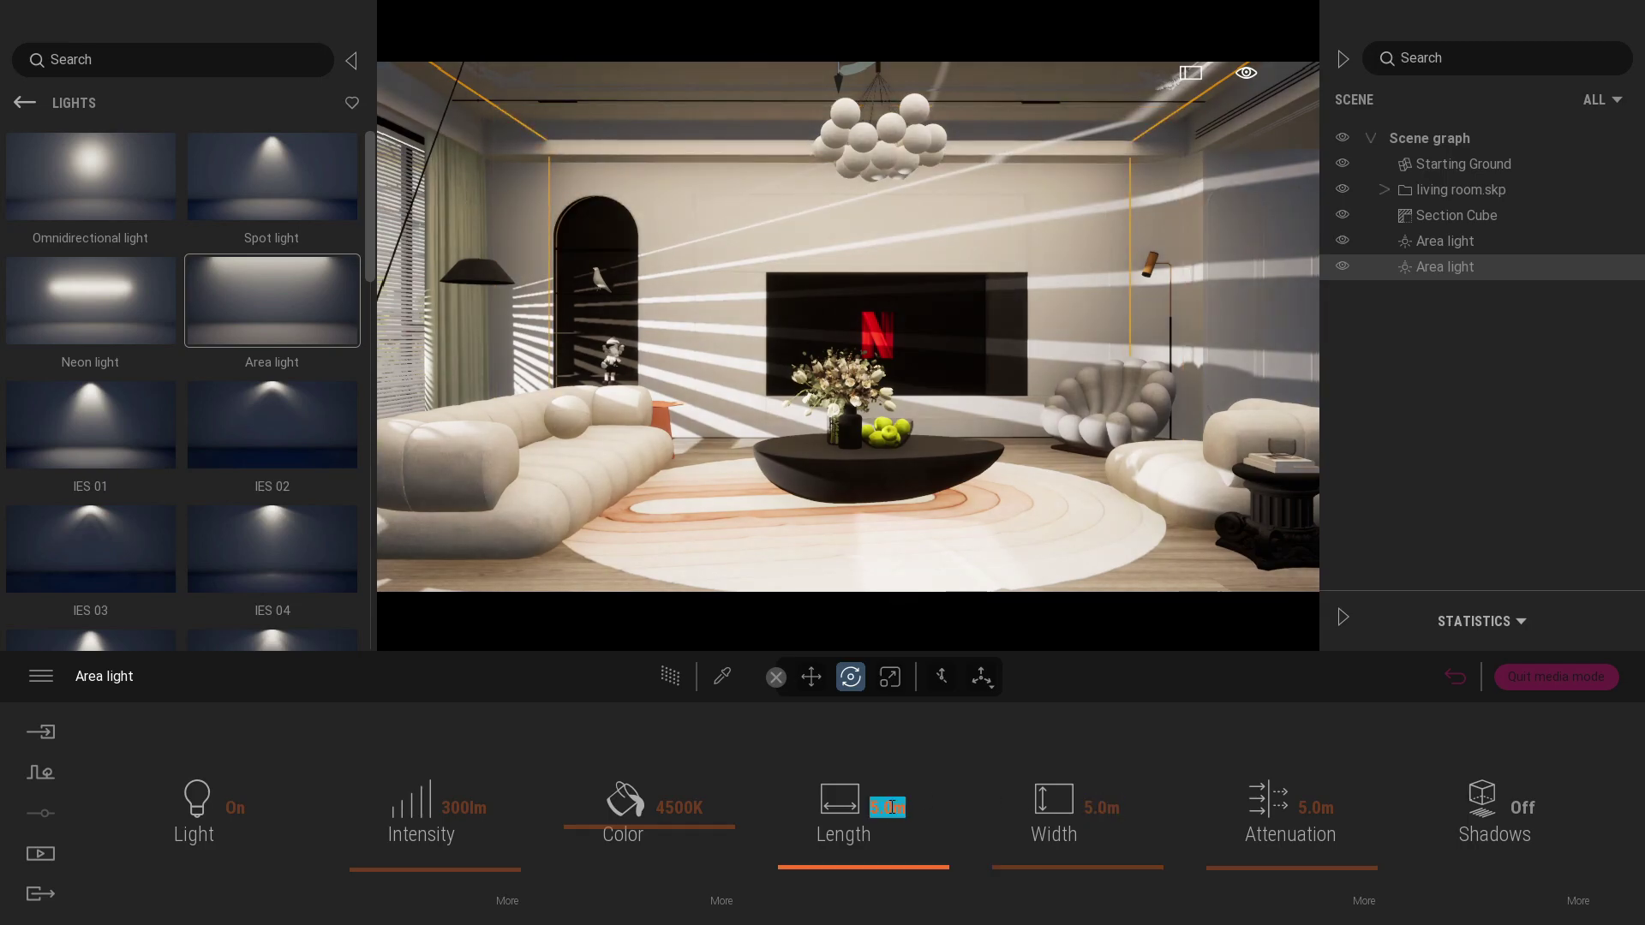
text(8)
key(Return)
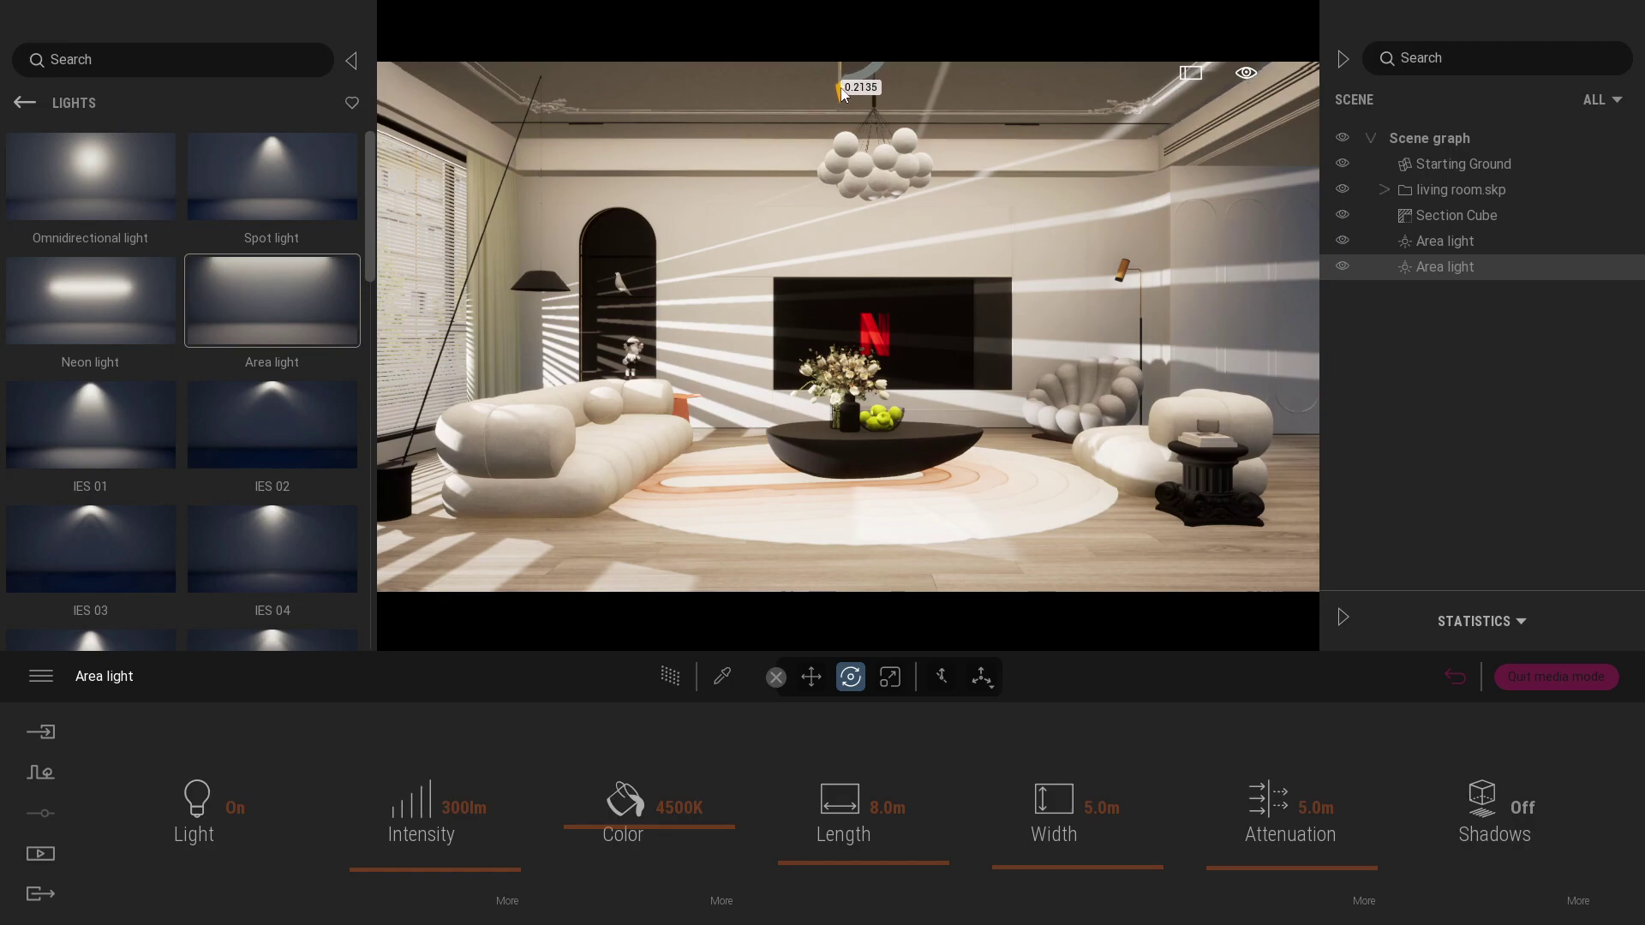
Give the second light shadows, 6400K colour and 20 lumens, slightly adjusting its rotation.
drag(842, 94, 843, 98)
click(1485, 762)
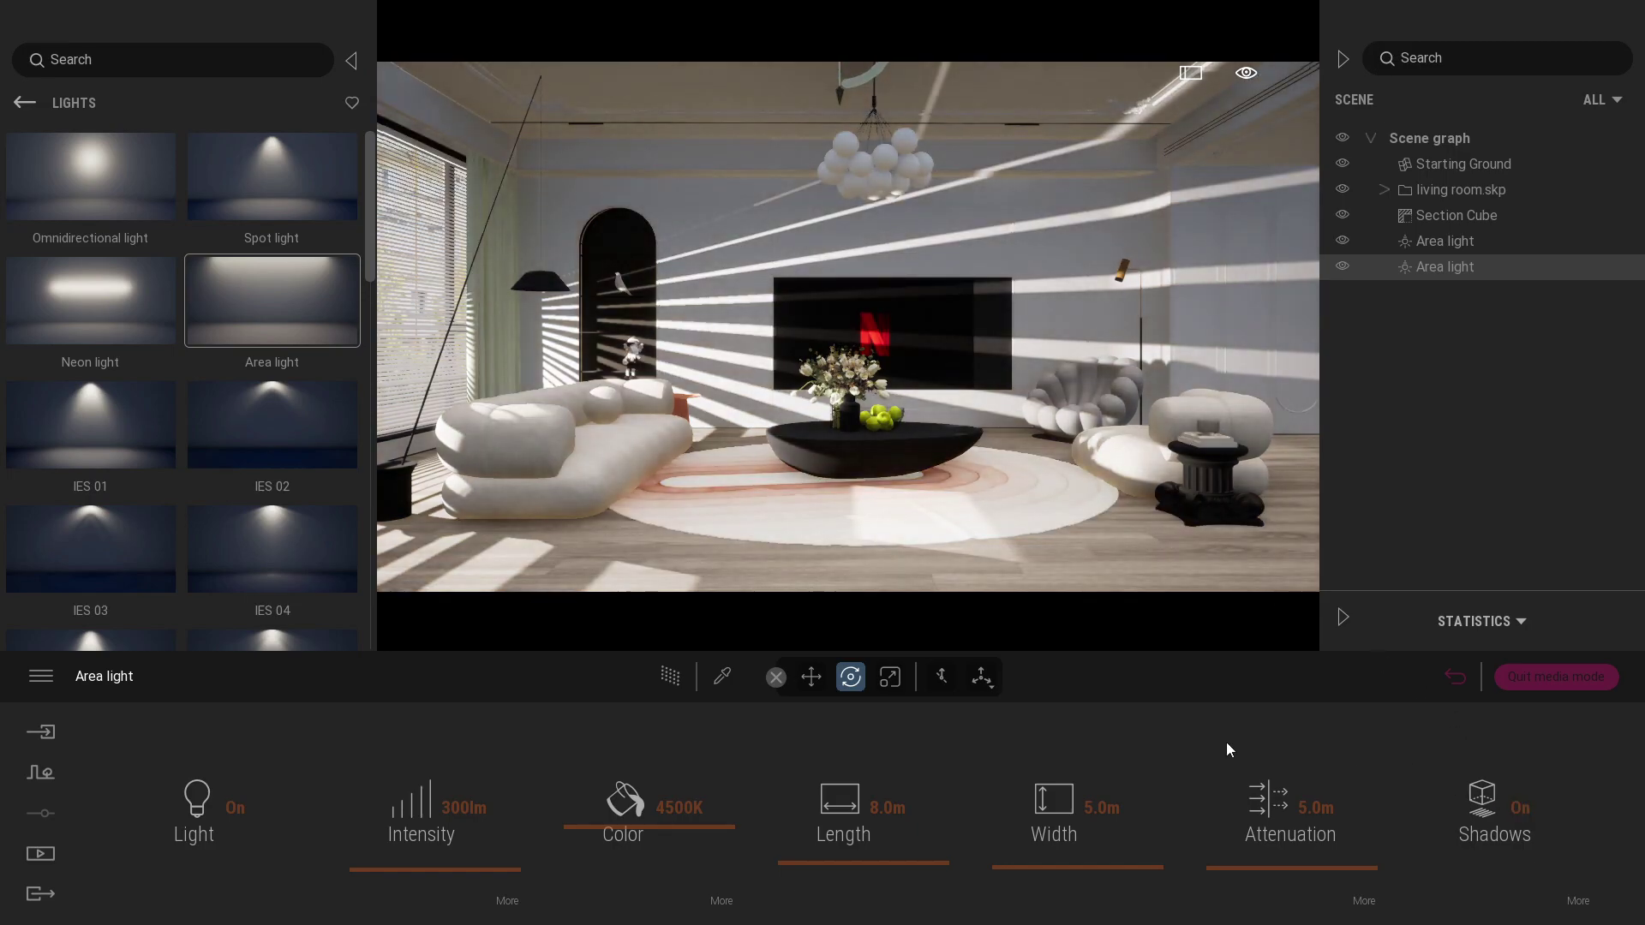
drag(840, 101, 842, 103)
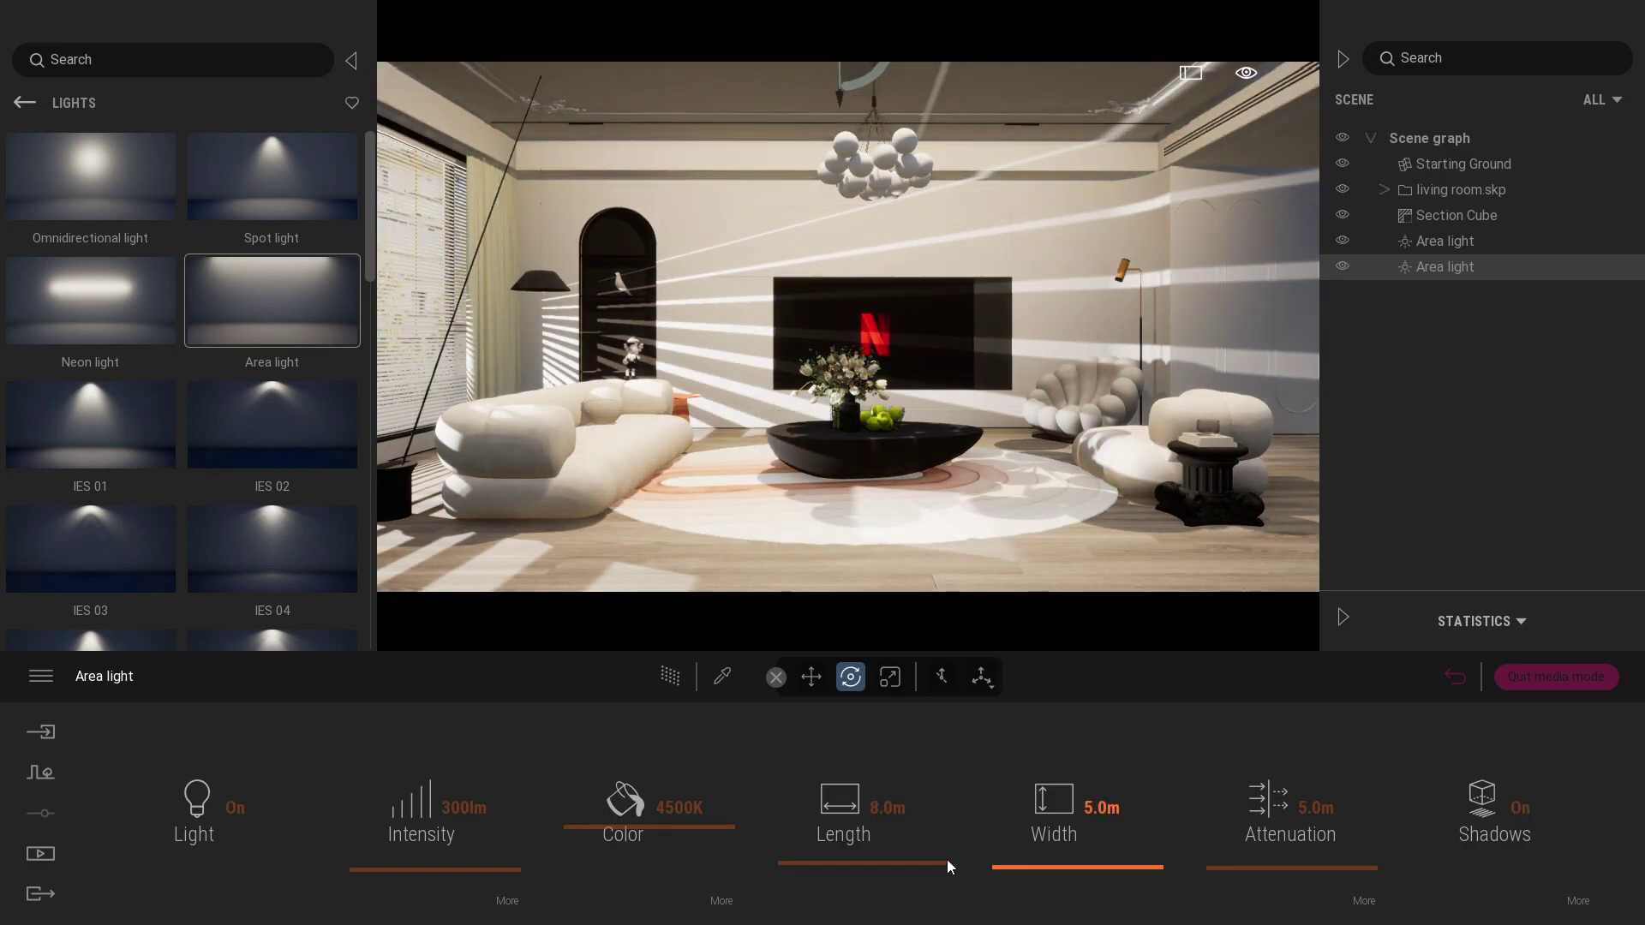
click(690, 806)
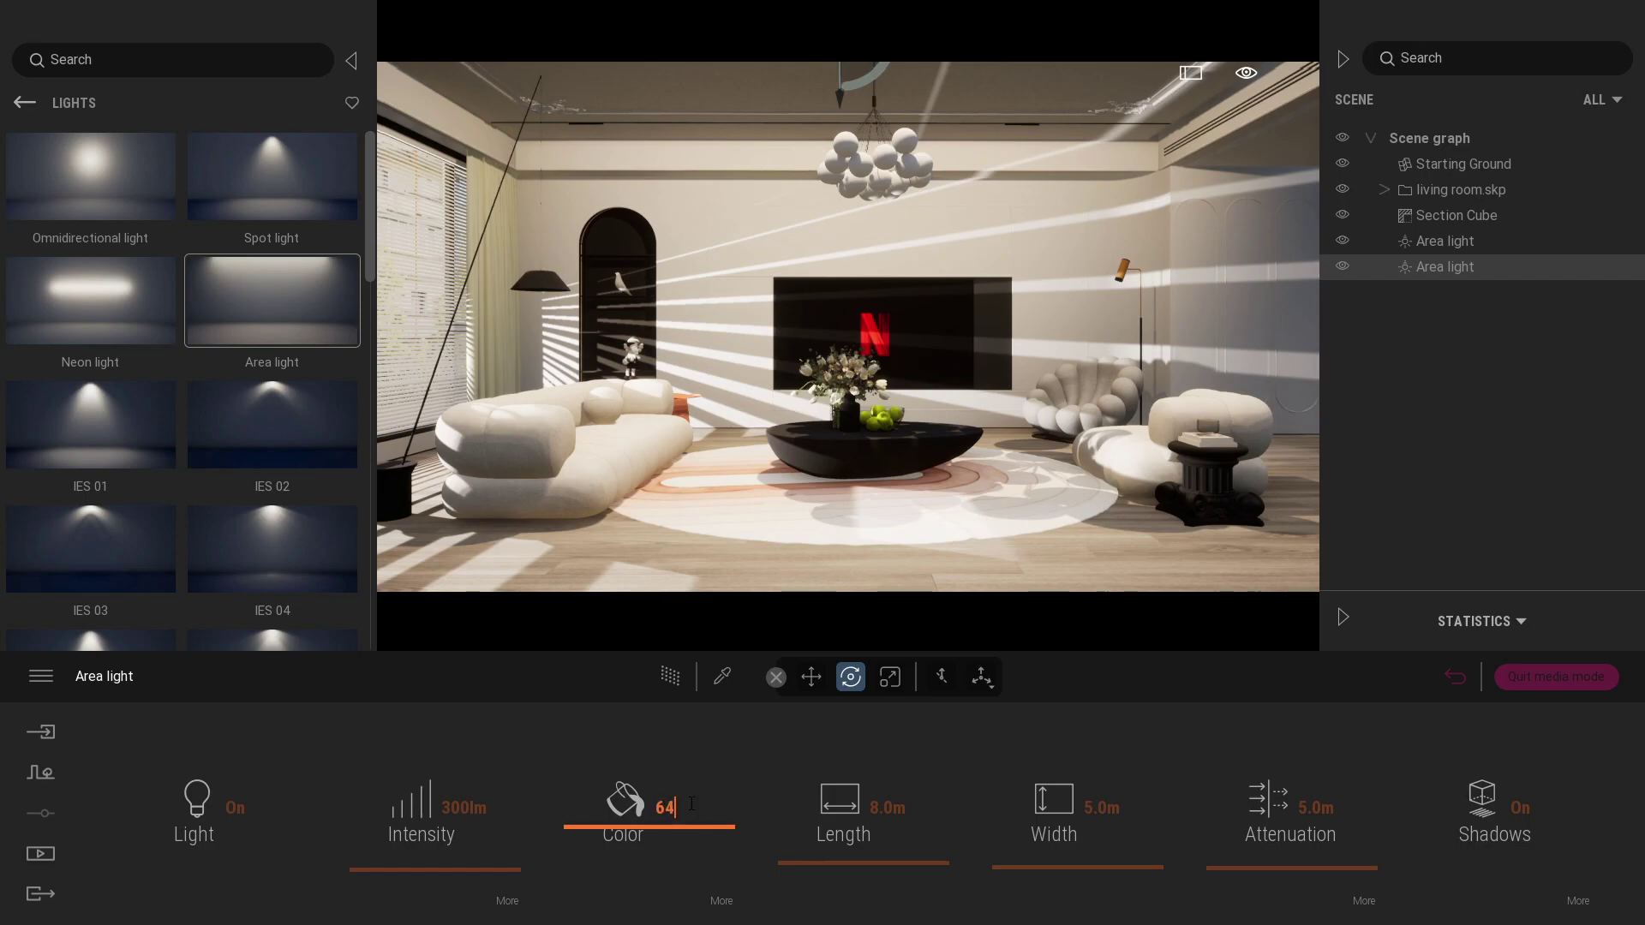
text(00K)
key(Return)
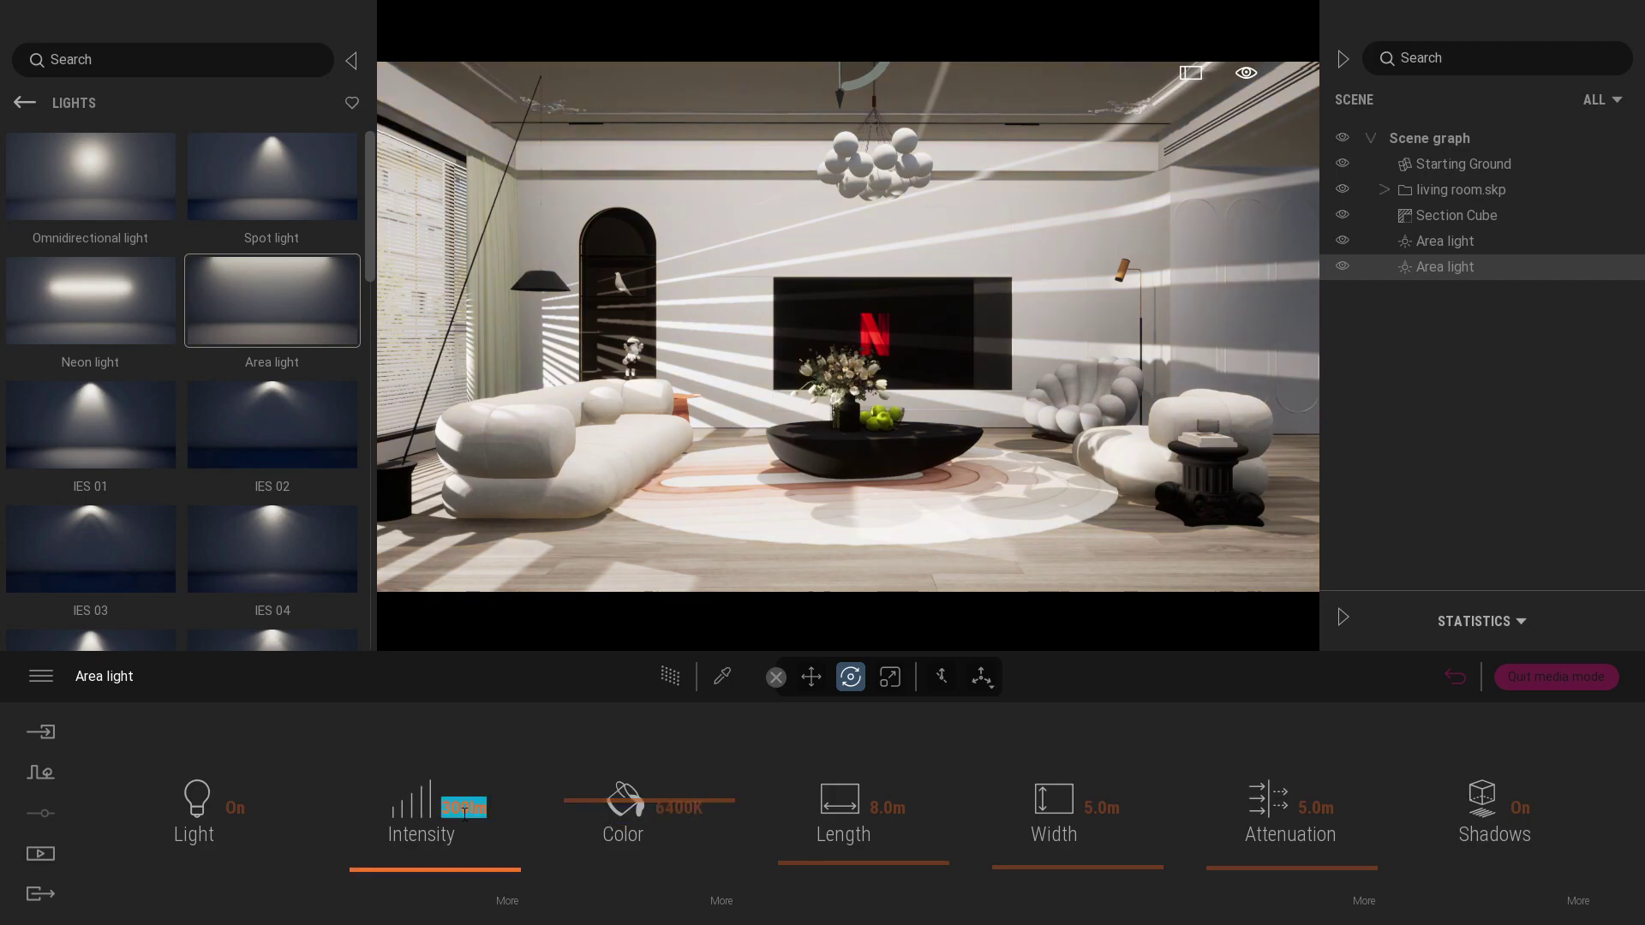
text(20)
key(Return)
Preview the lighting briefly with path tracing, then drag in a third area light.
click(672, 677)
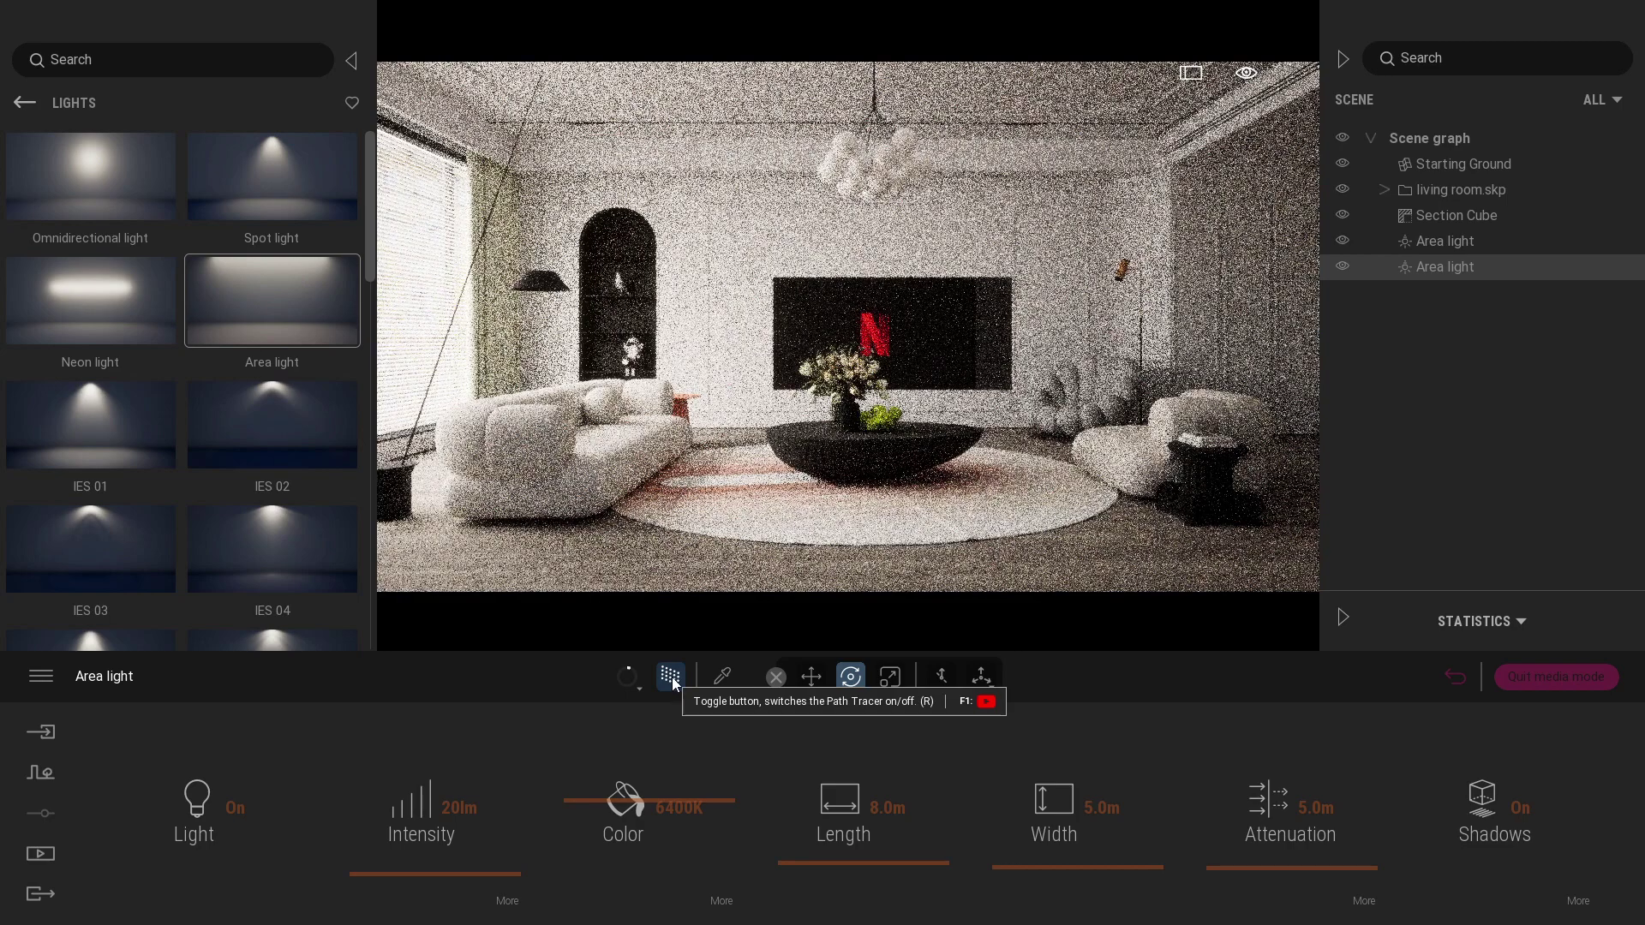
click(672, 677)
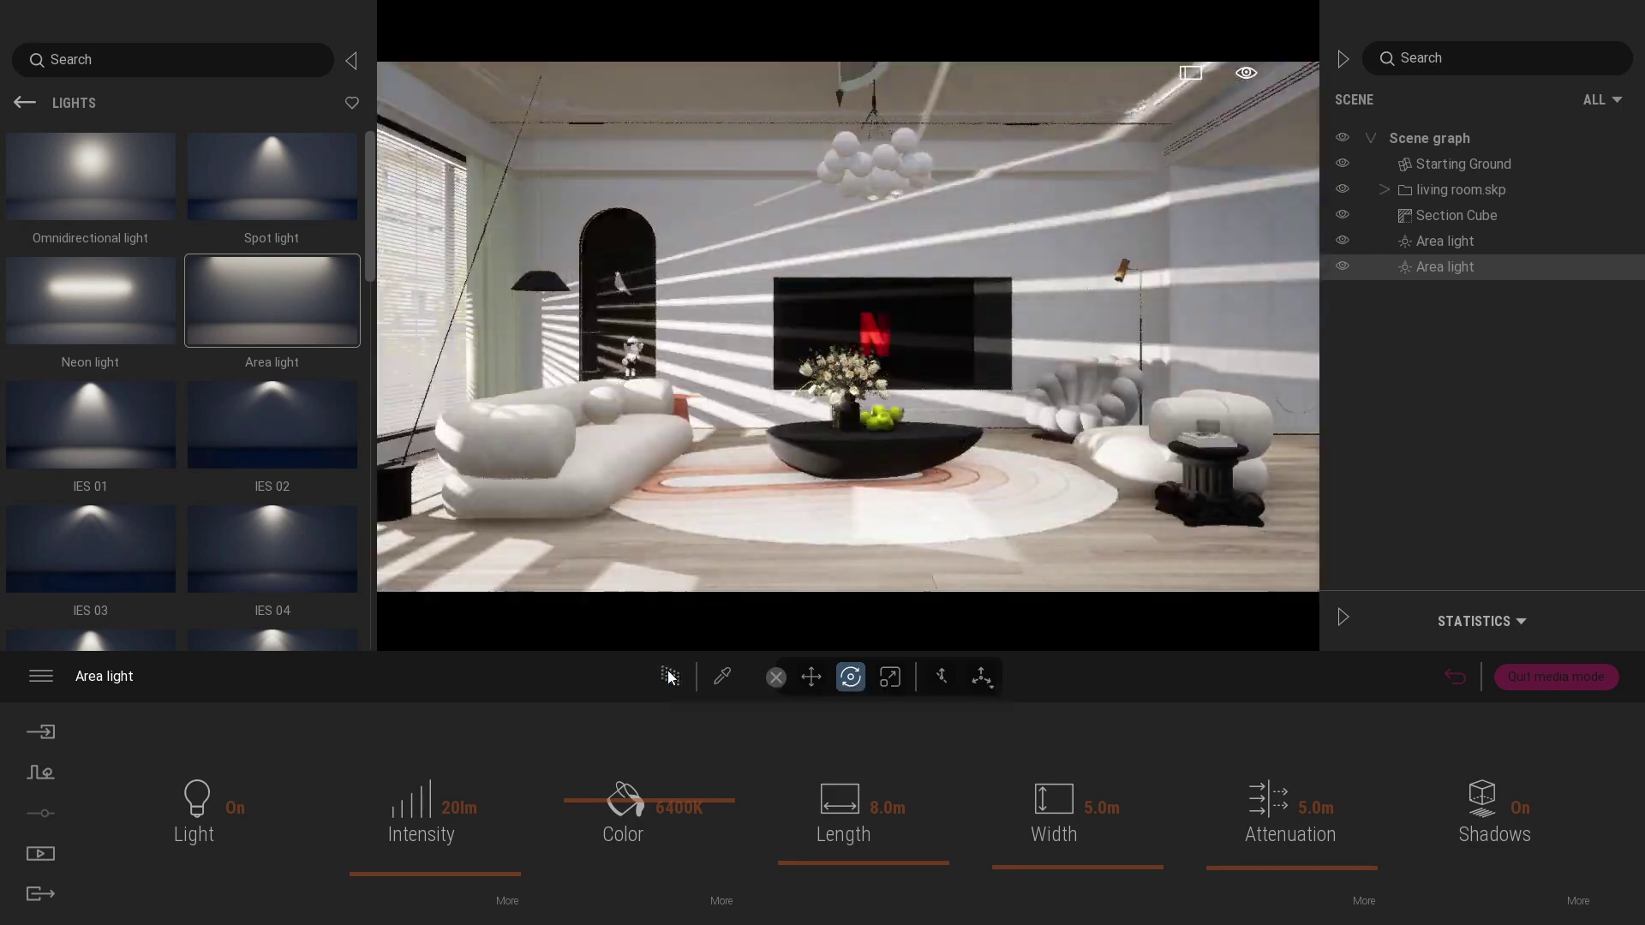
drag(271, 300, 857, 350)
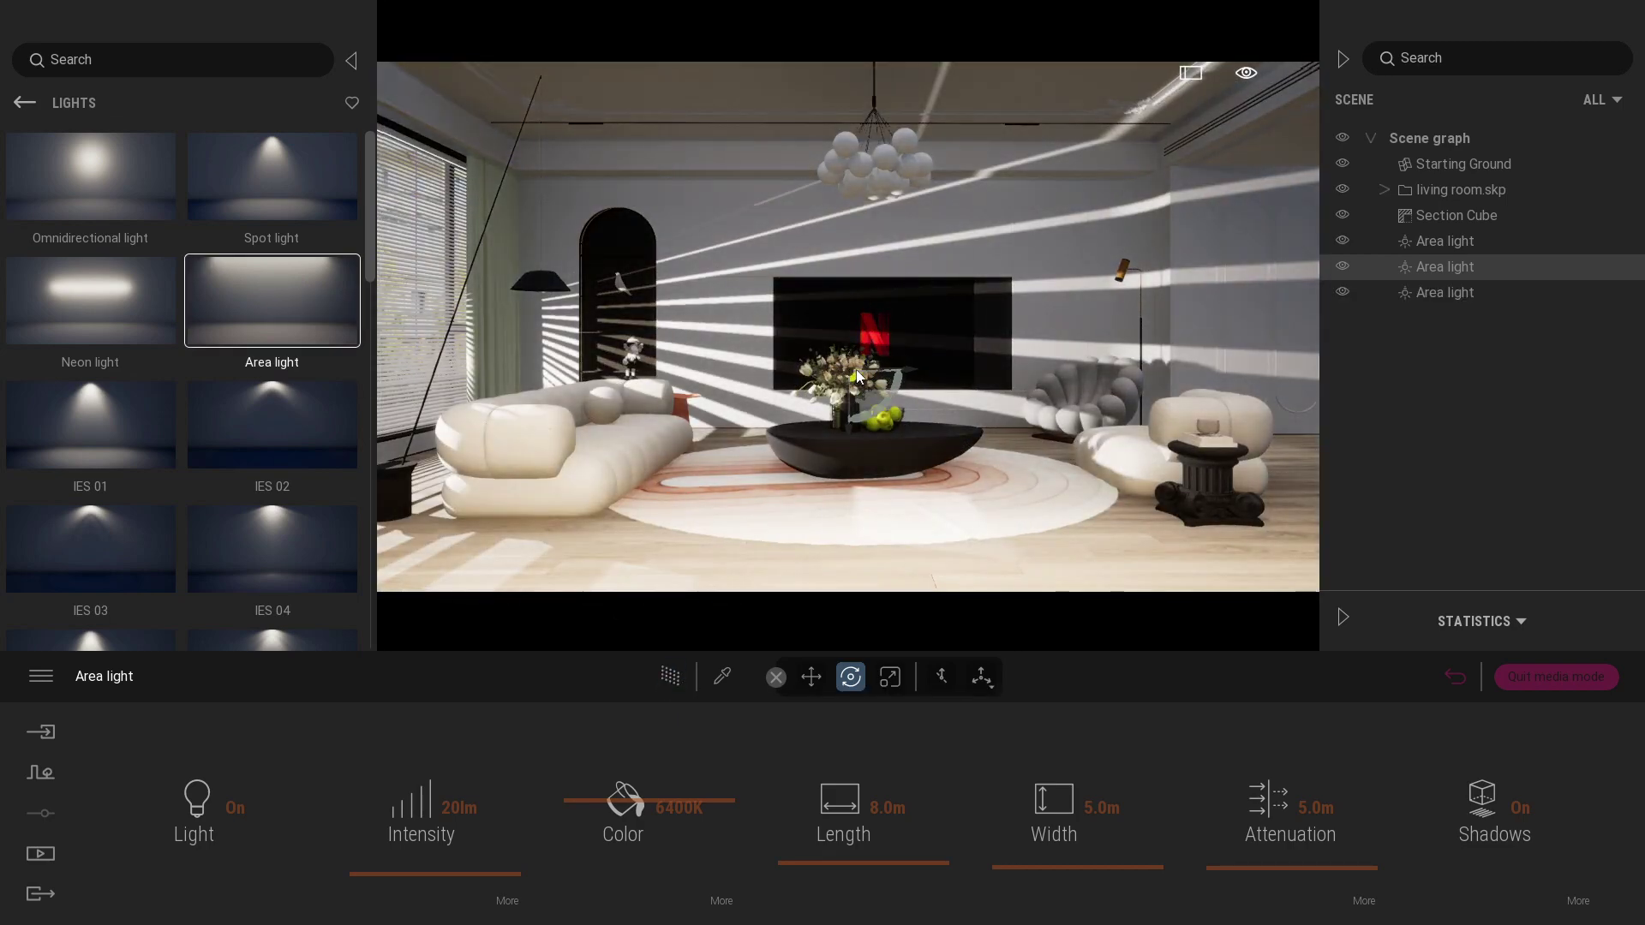
Select the third area light, rotate it to -85 and move it into the window opening.
scroll(860, 384, down, 3)
scroll(881, 342, down, 3)
scroll(881, 342, down, 3)
mouse_move(831, 199)
mouse_down()
mouse_move(783, 199)
mouse_move(762, 148)
mouse_up()
click(1419, 293)
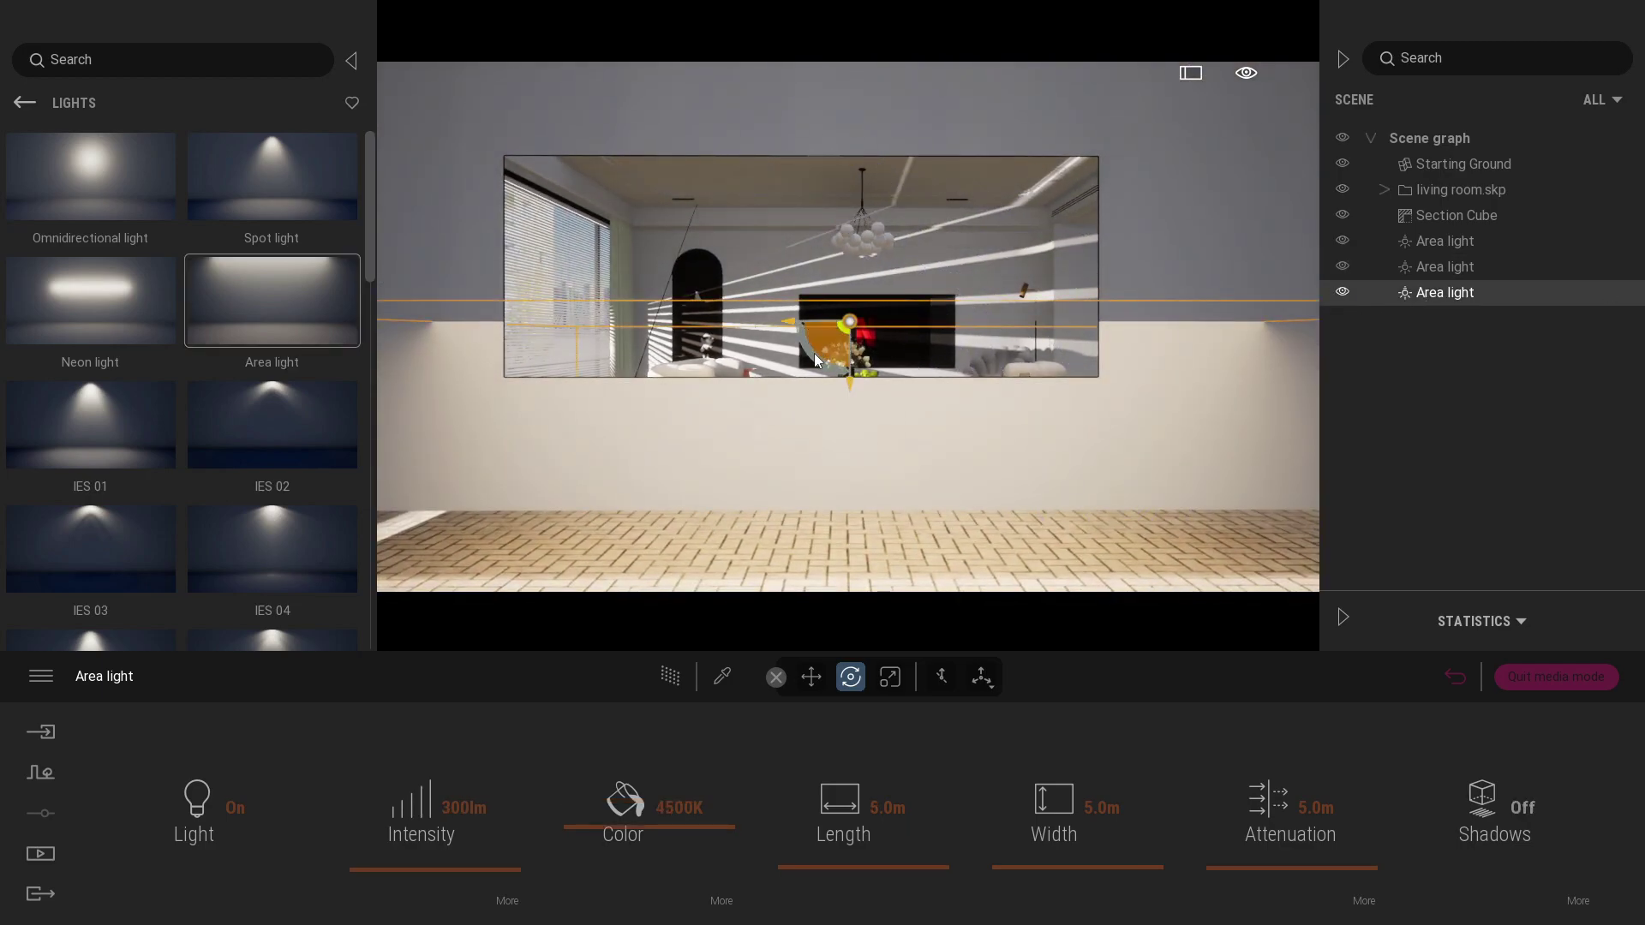
mouse_move(814, 353)
mouse_down()
mouse_move(769, 293)
mouse_move(775, 249)
mouse_up()
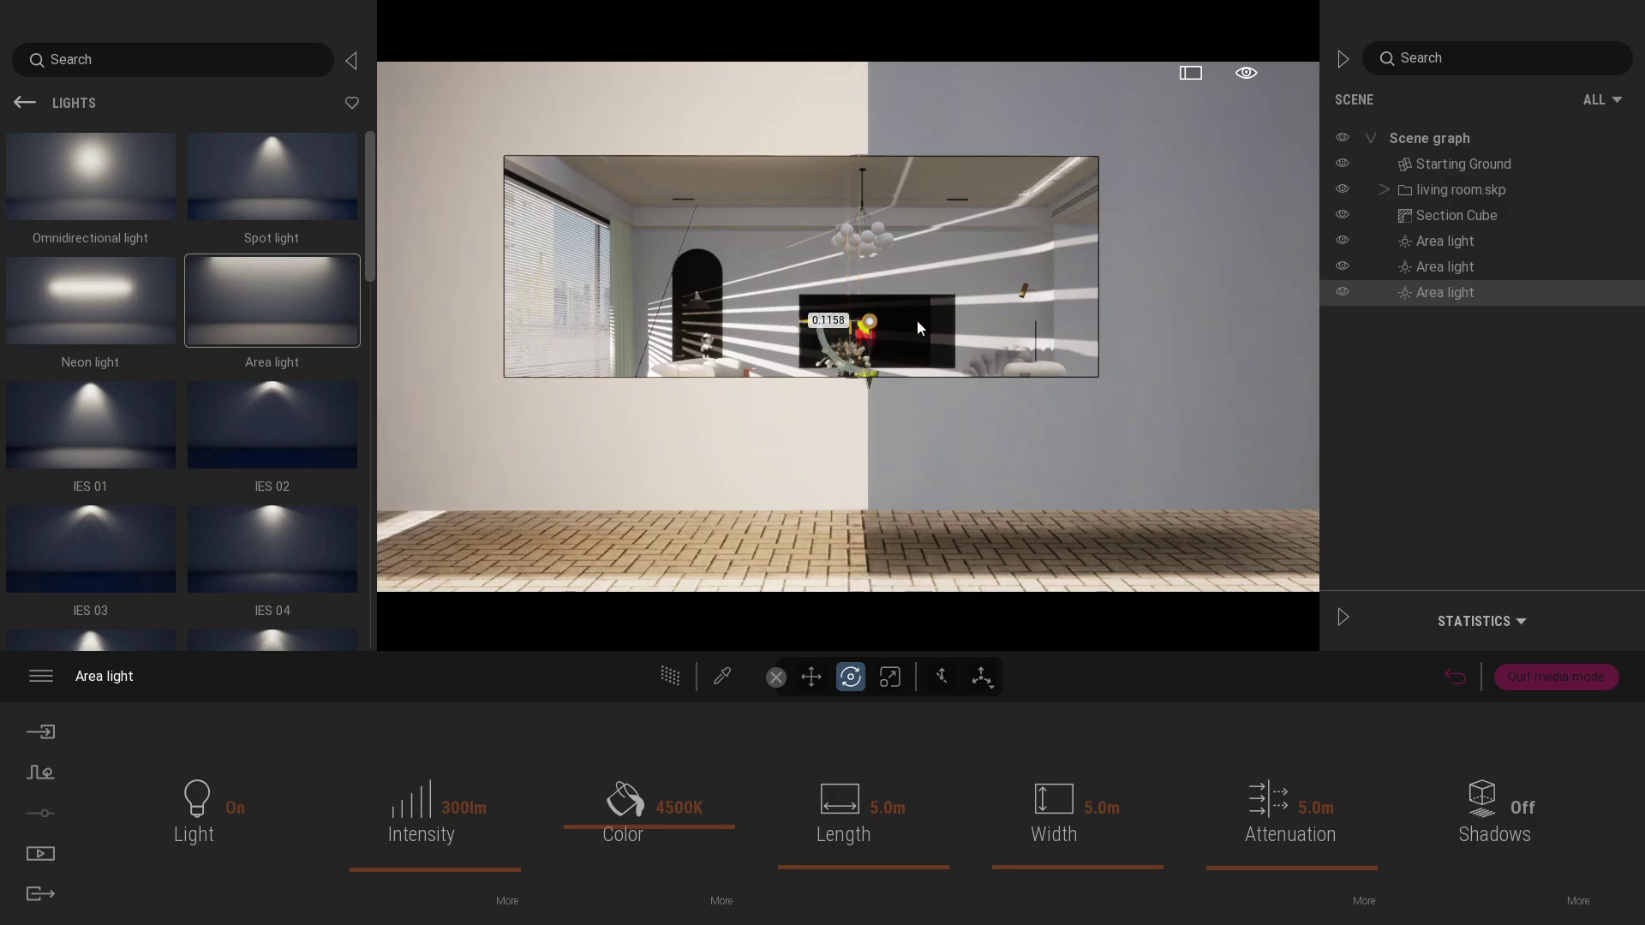
drag(917, 321, 759, 301)
mouse_move(1056, 308)
mouse_down()
mouse_move(751, 304)
mouse_move(845, 319)
mouse_up()
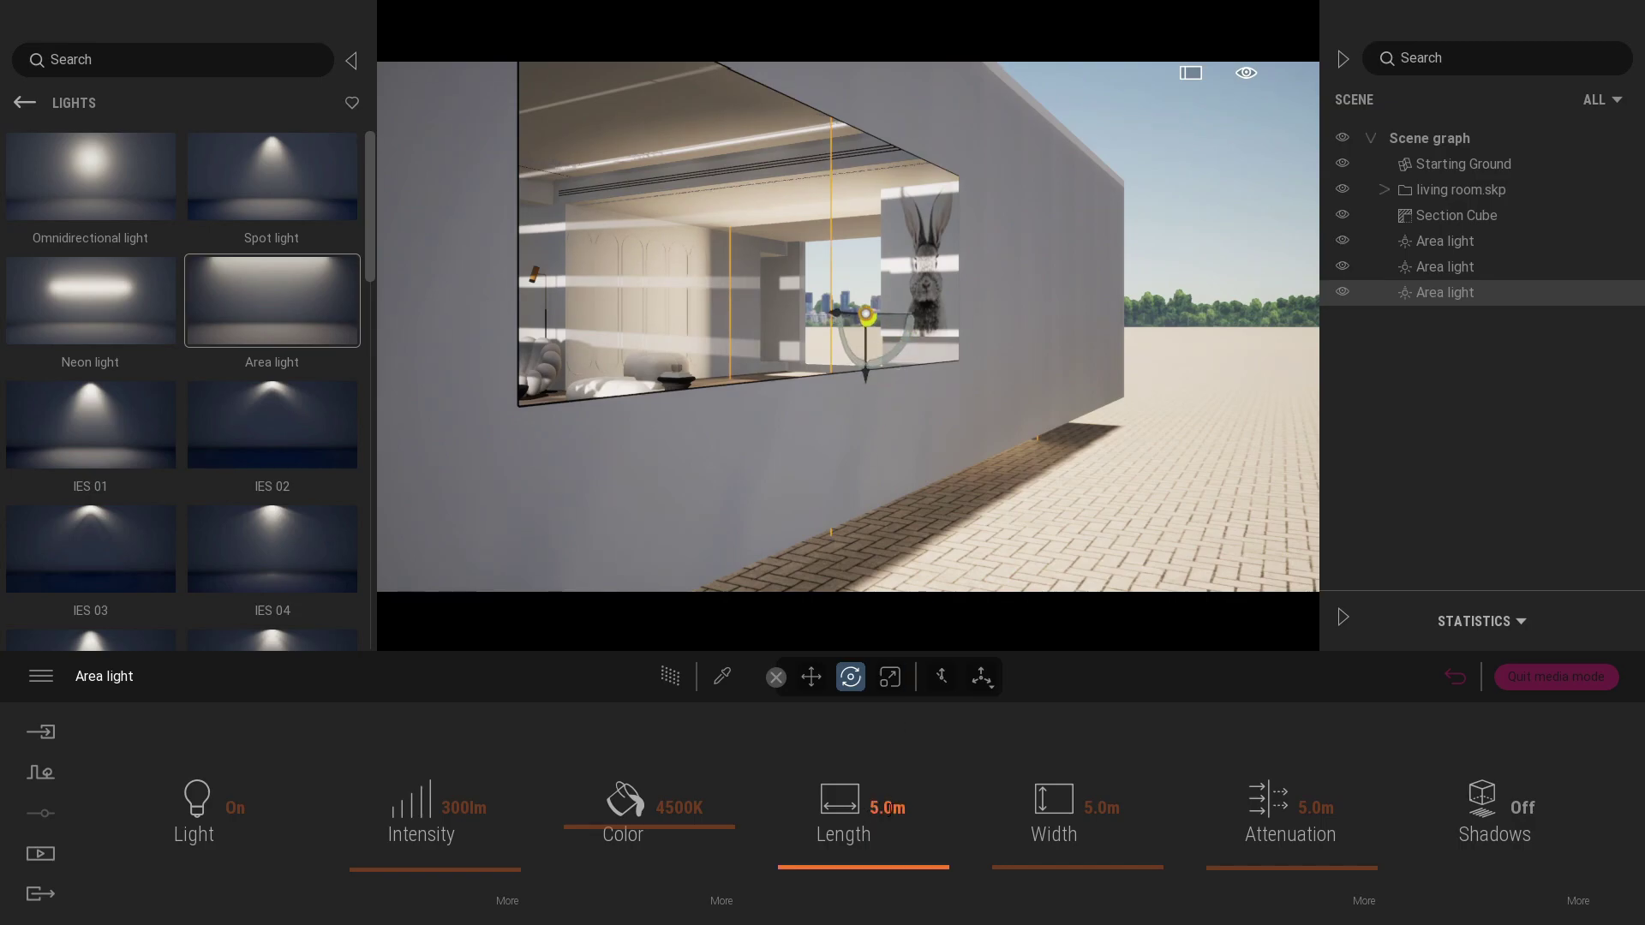
Size the third light 2m by 4m at 6200K and 100 lumens, then create a new image view.
text(2)
key(Return)
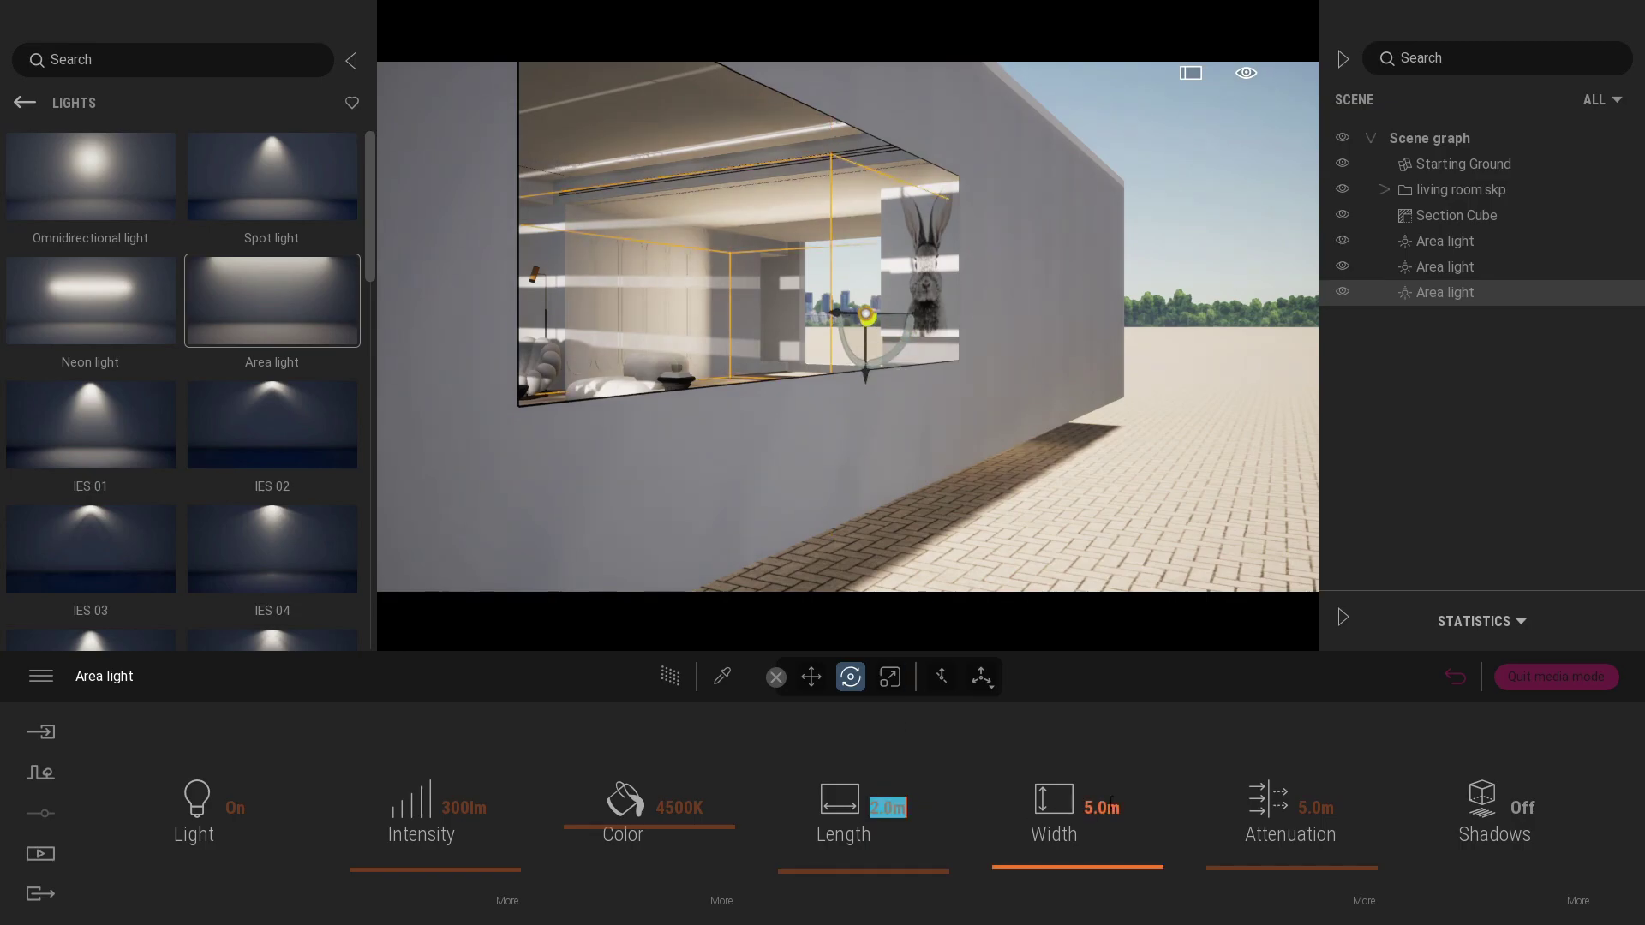
text(4)
key(Return)
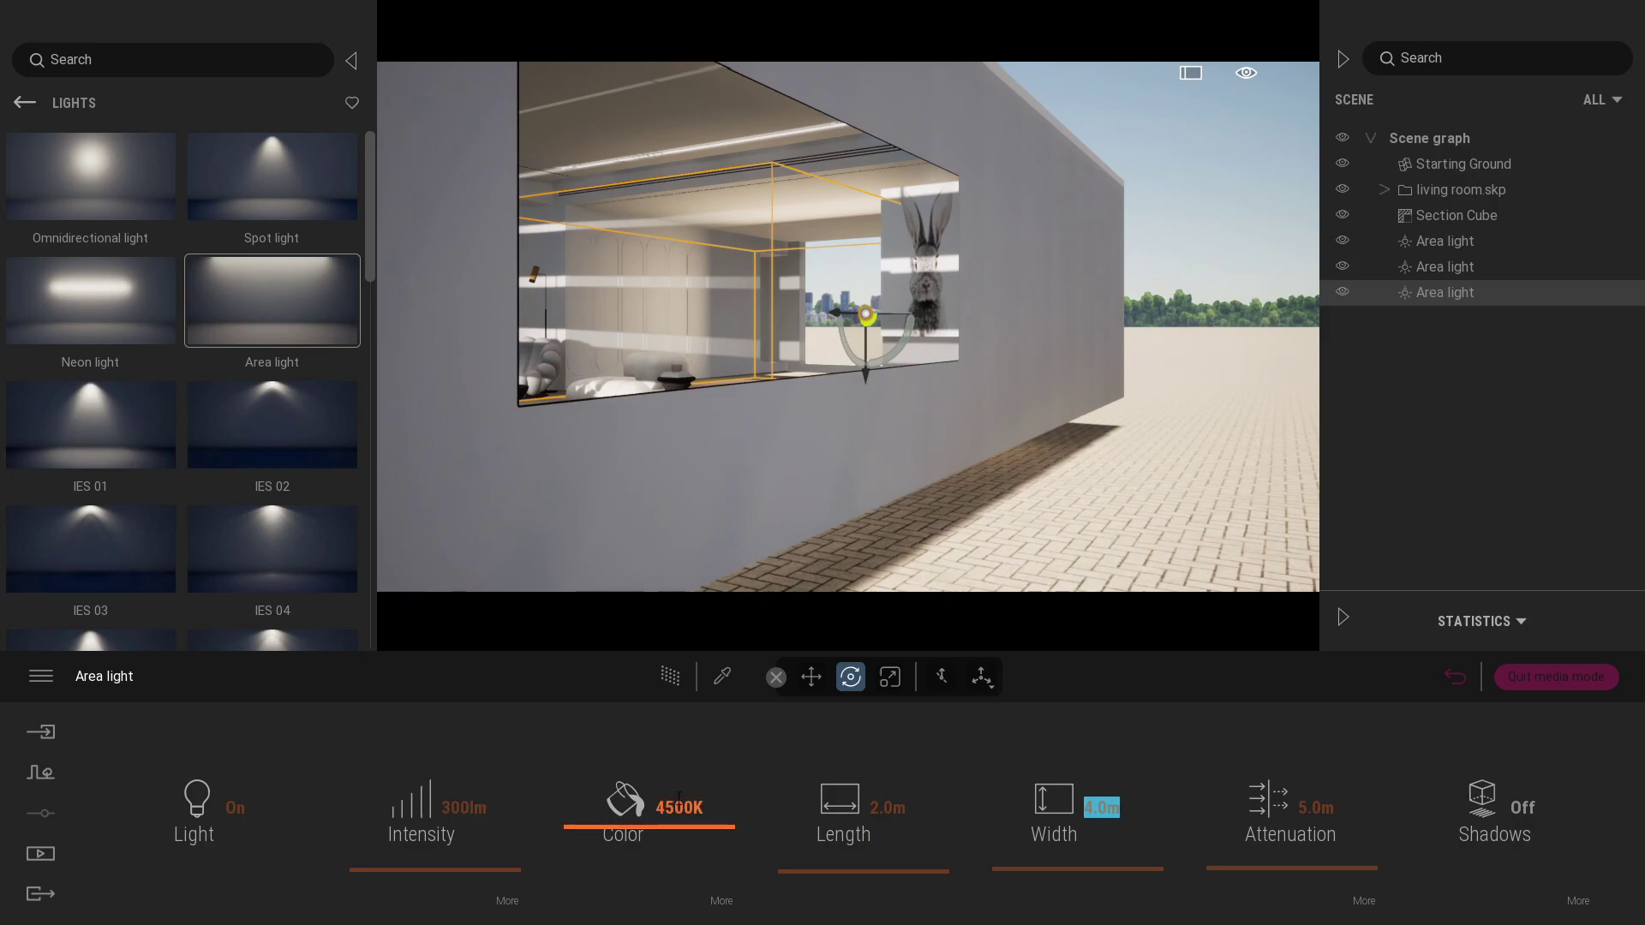
drag(656, 810, 696, 810)
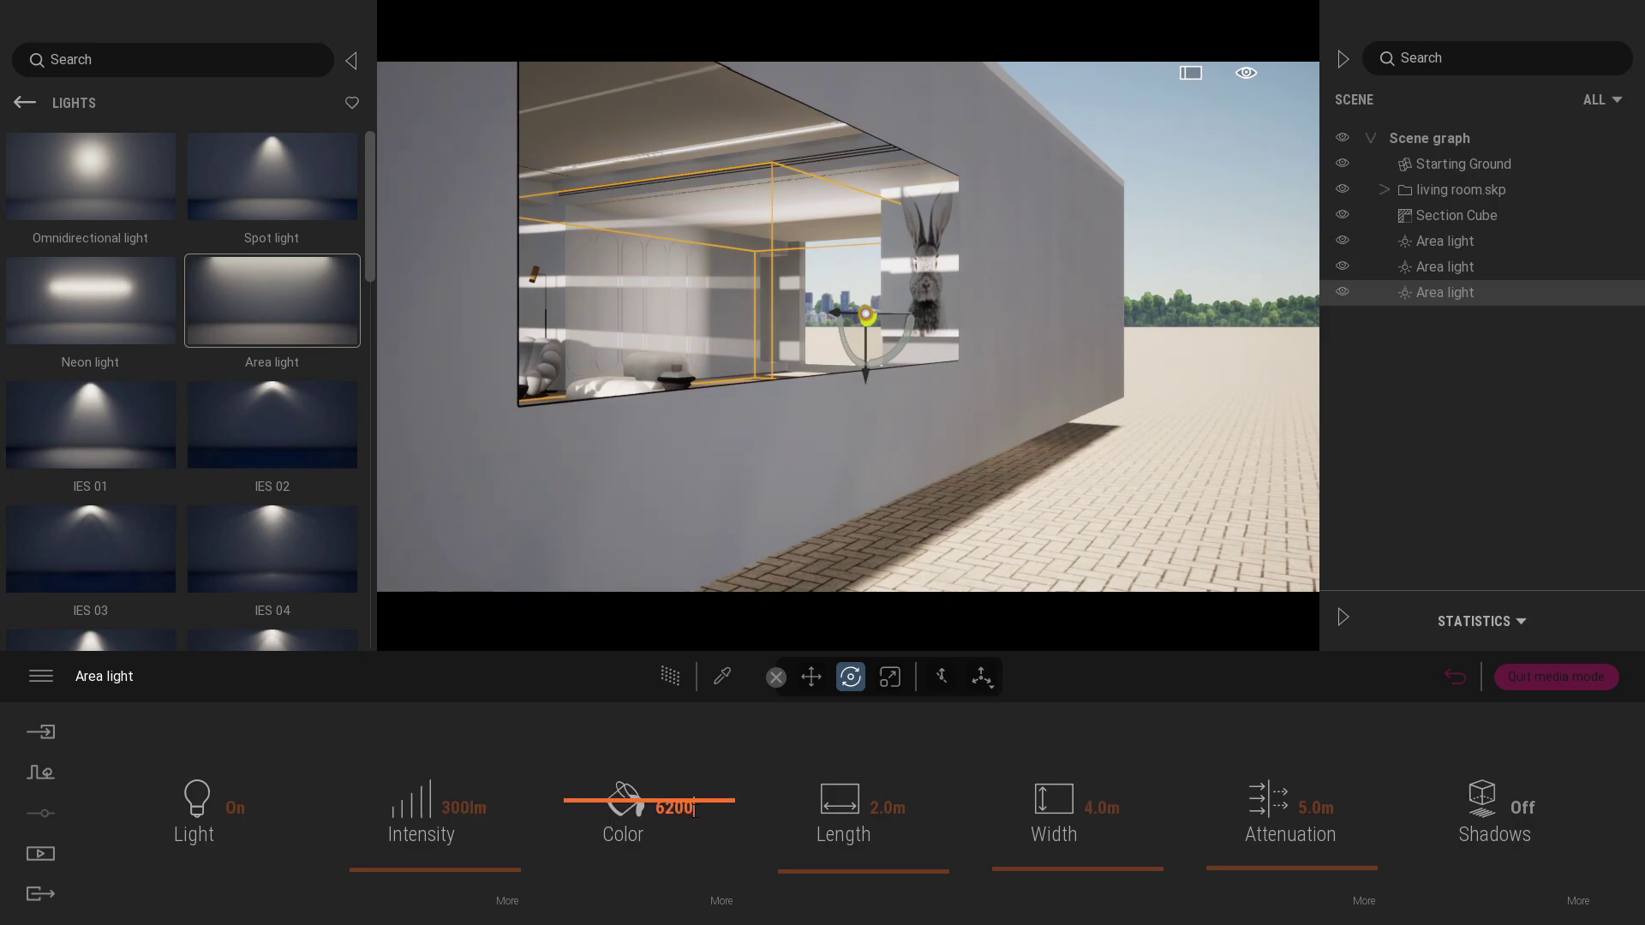
click(477, 805)
key(Return)
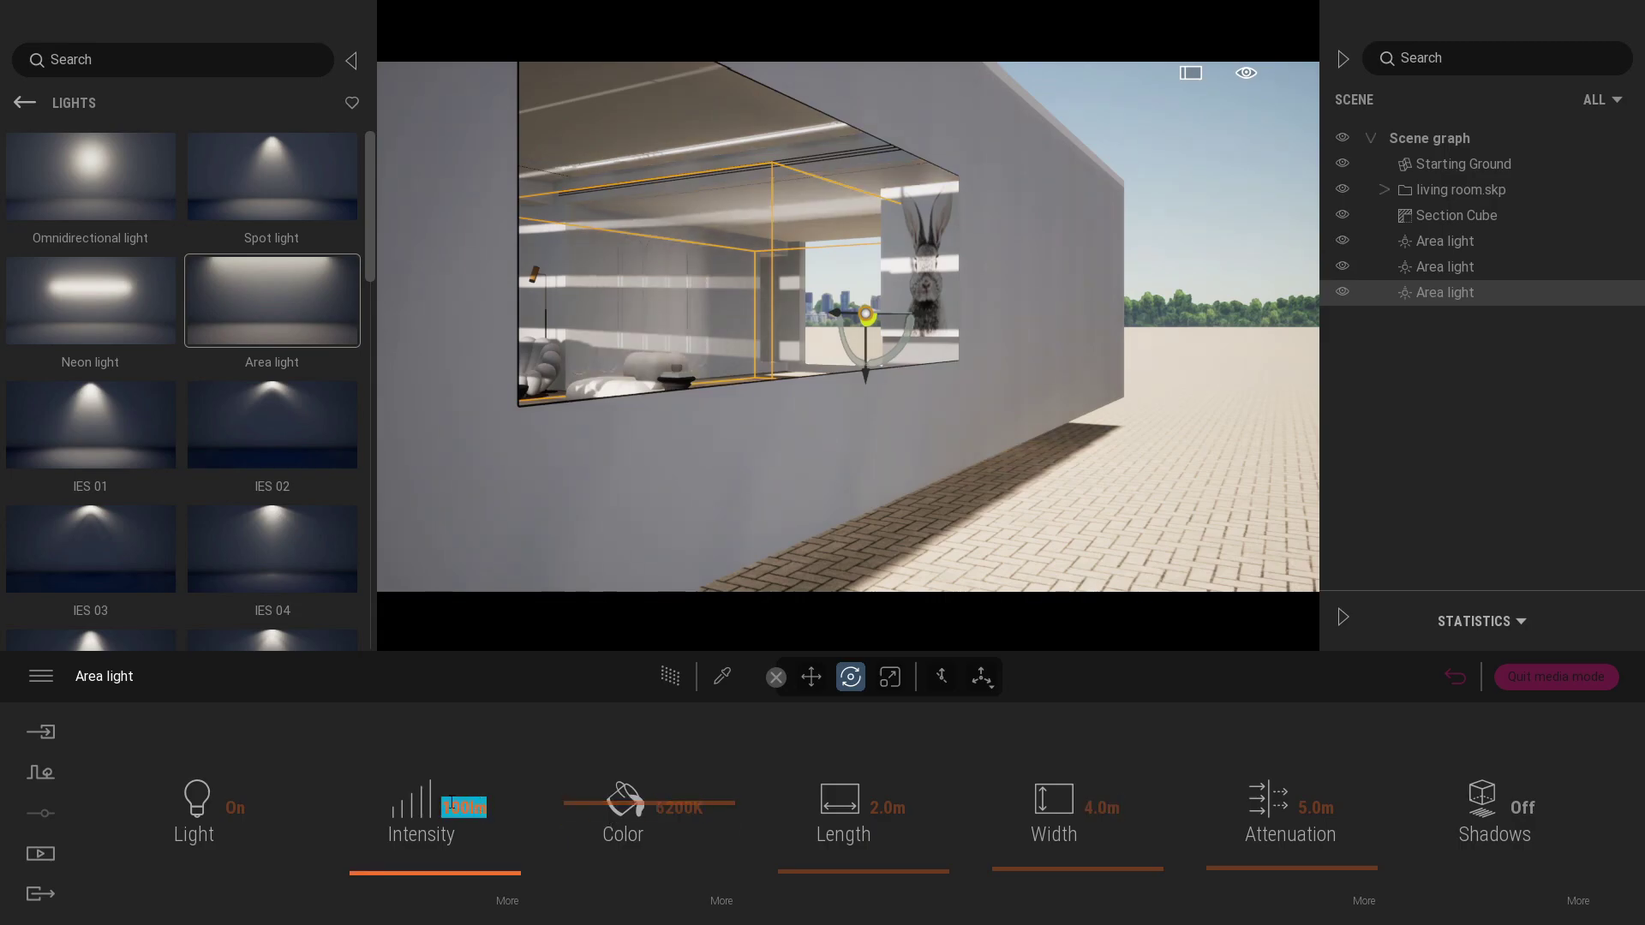
click(47, 854)
click(324, 799)
Turn on path tracing for the image and open the Fabric materials in the library.
click(671, 677)
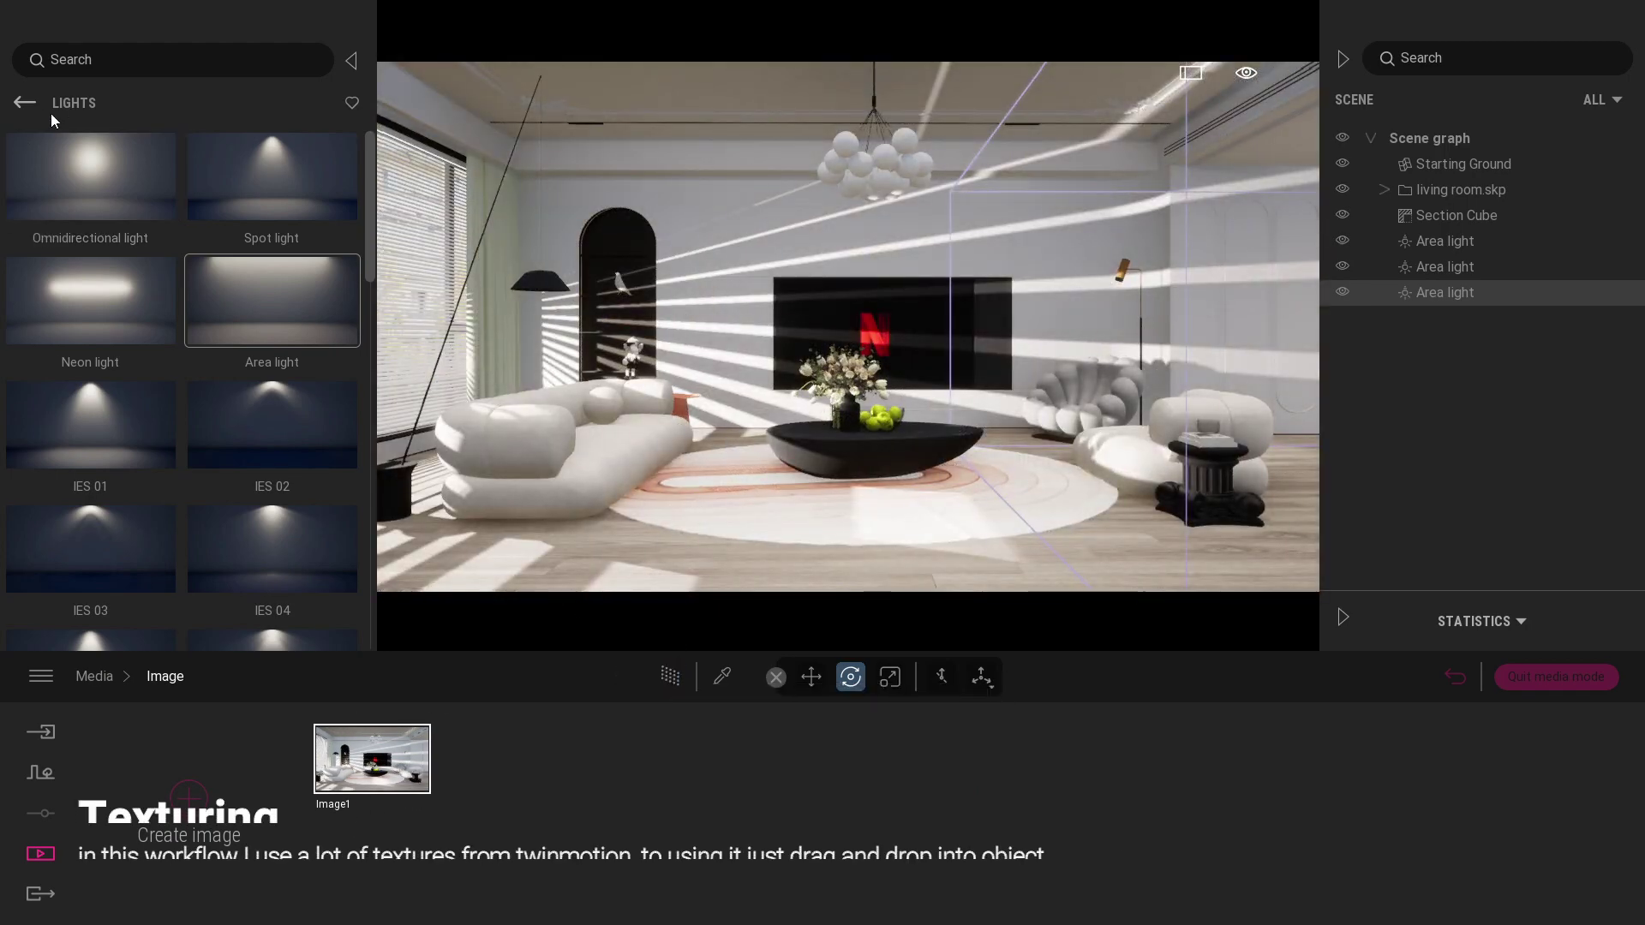
click(24, 104)
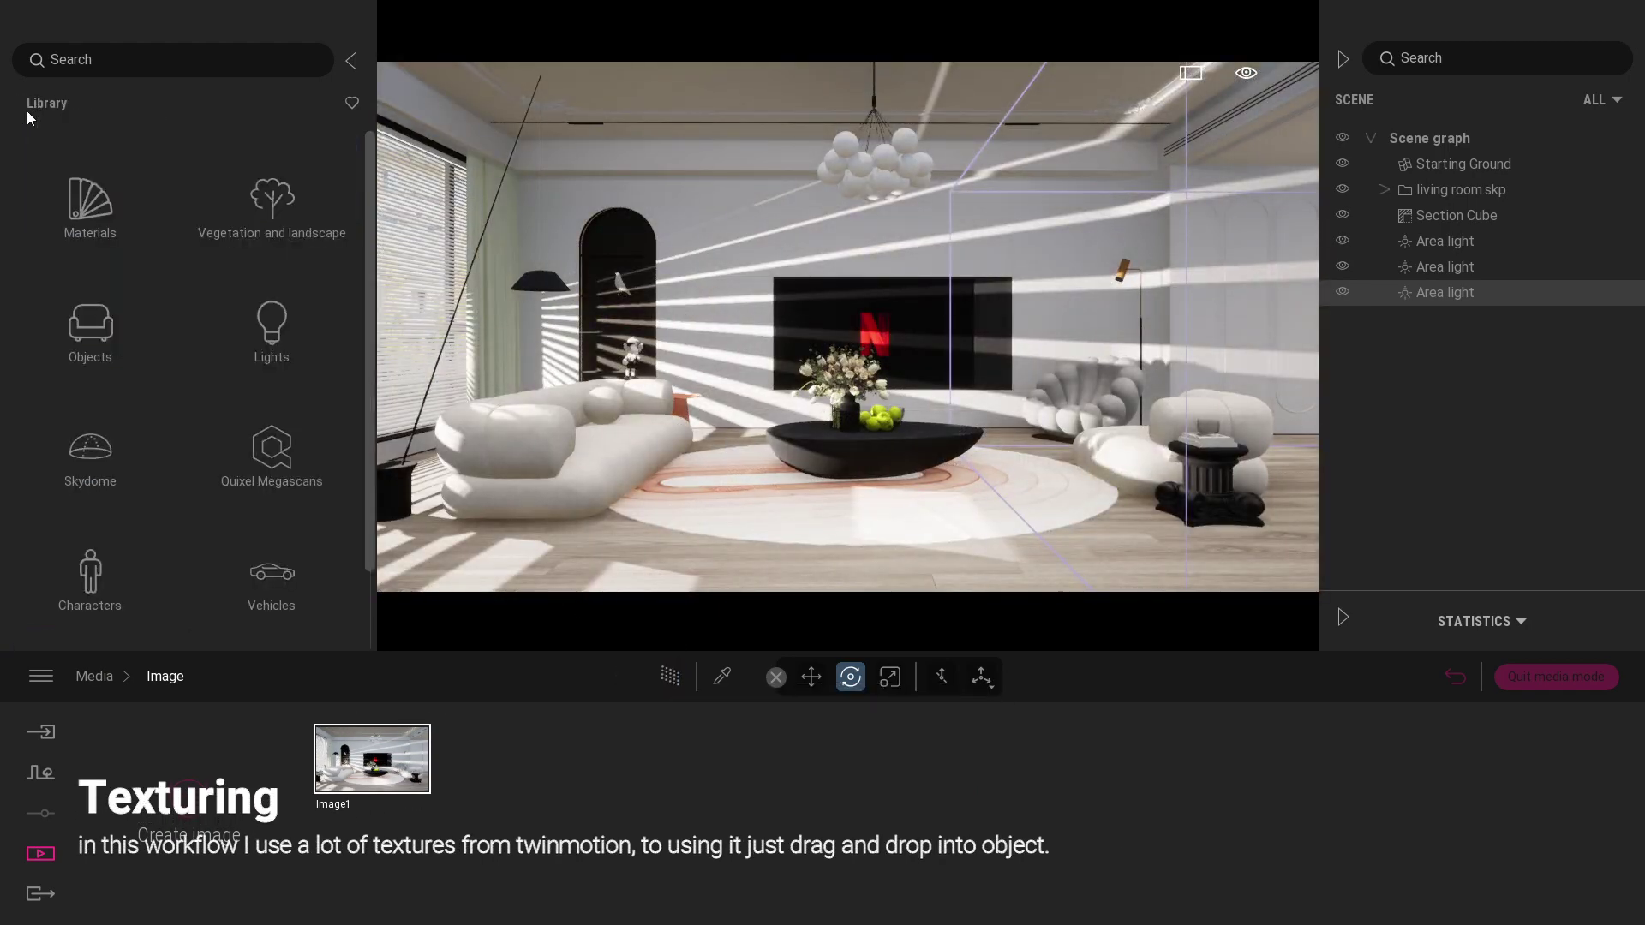
click(355, 63)
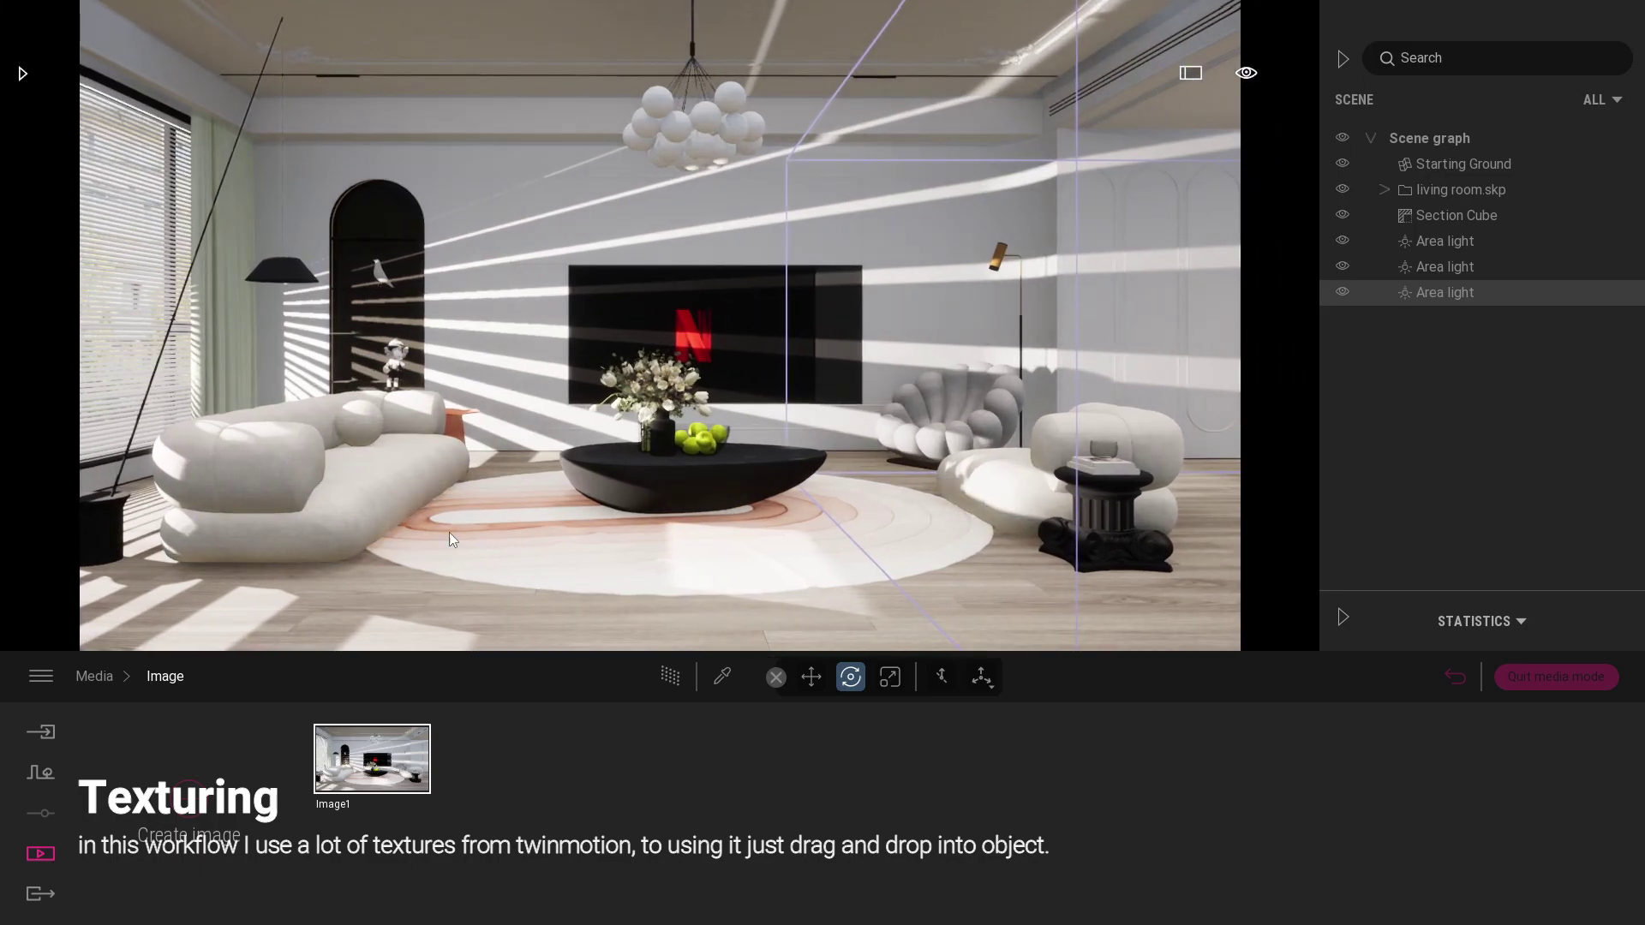
click(23, 74)
click(98, 202)
scroll(150, 374, down, 1)
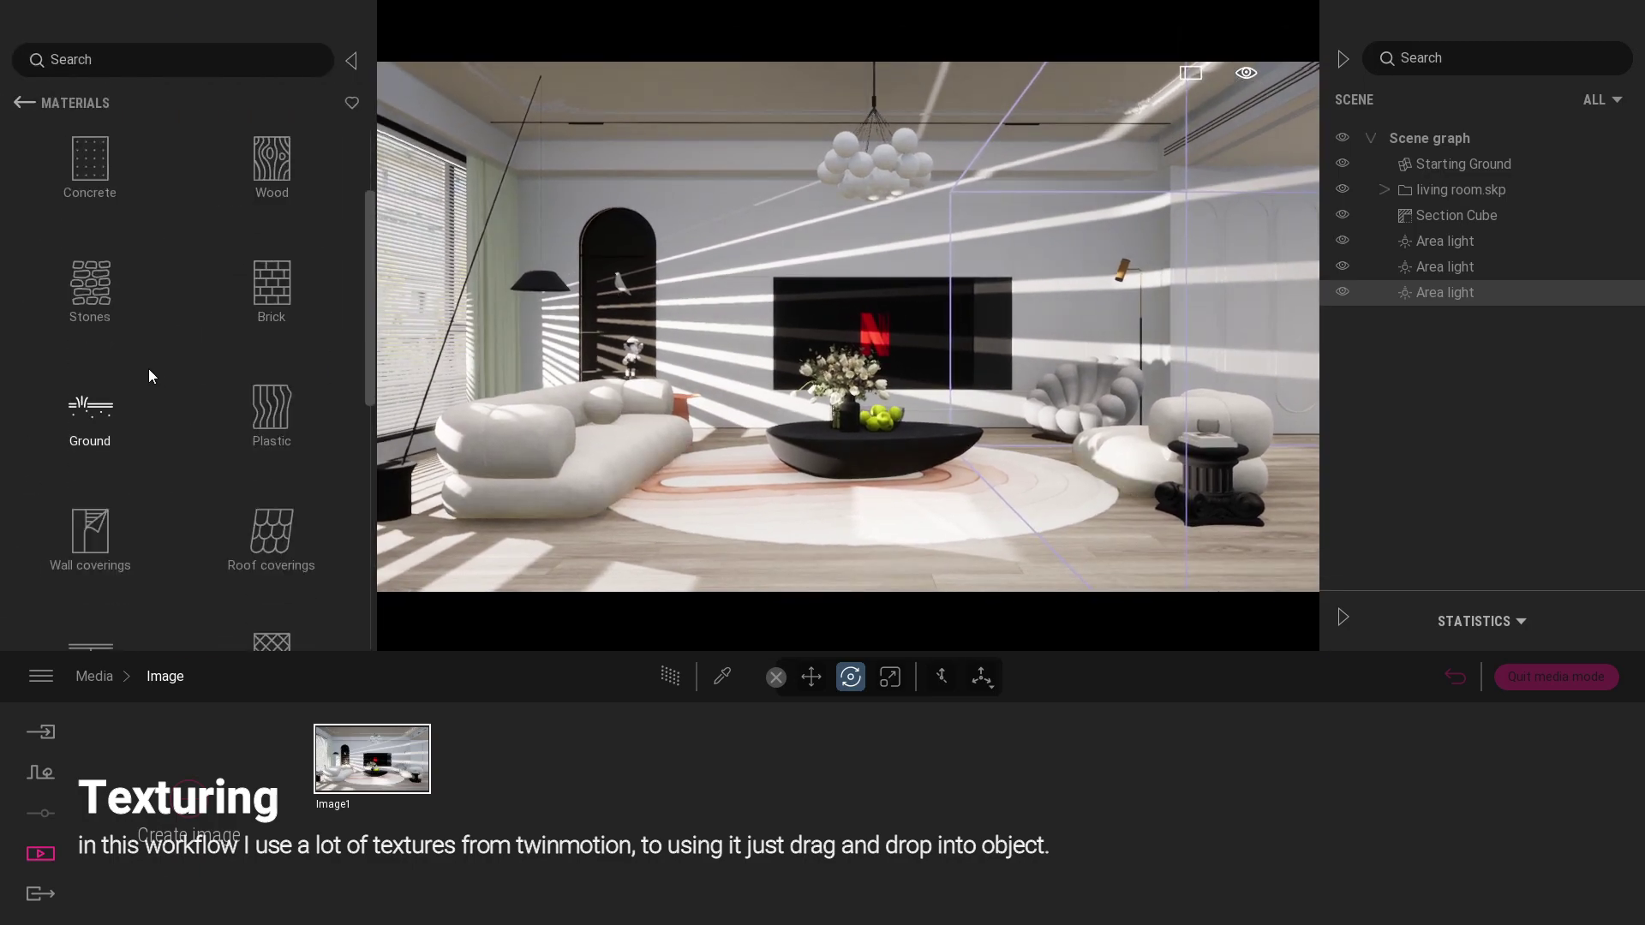
scroll(147, 374, down, 3)
scroll(148, 374, down, 1)
click(120, 437)
Scroll through the fabric swatches until the Fabric wool base 01 material settings appear.
scroll(158, 387, down, 2)
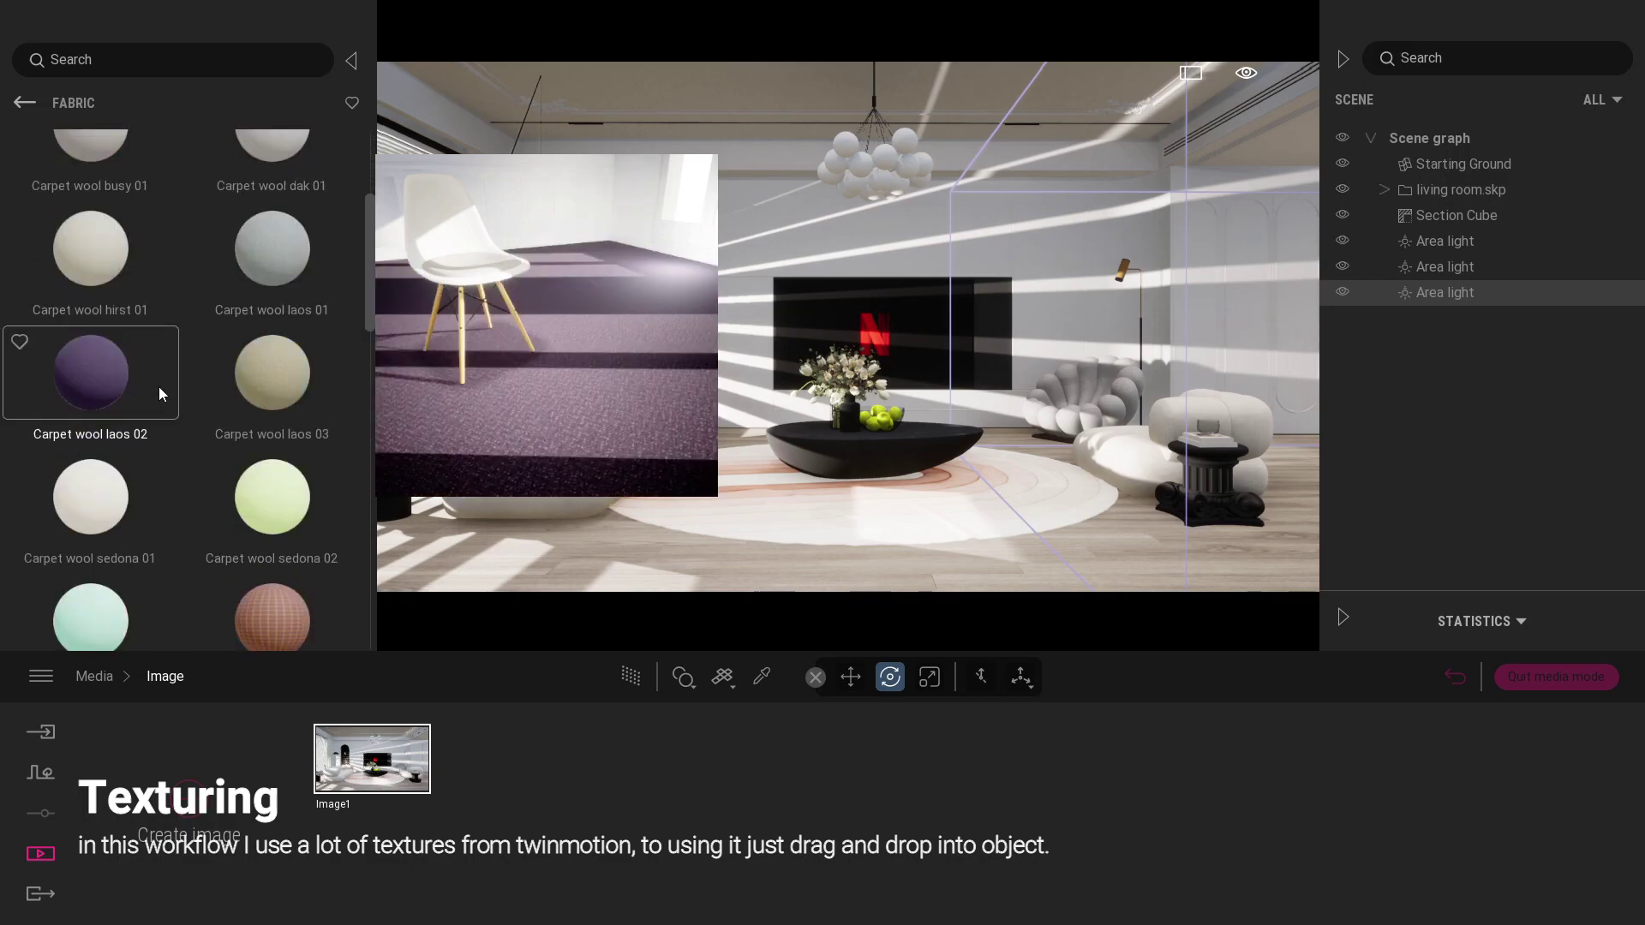
scroll(157, 388, down, 2)
scroll(142, 360, down, 1)
scroll(138, 326, down, 2)
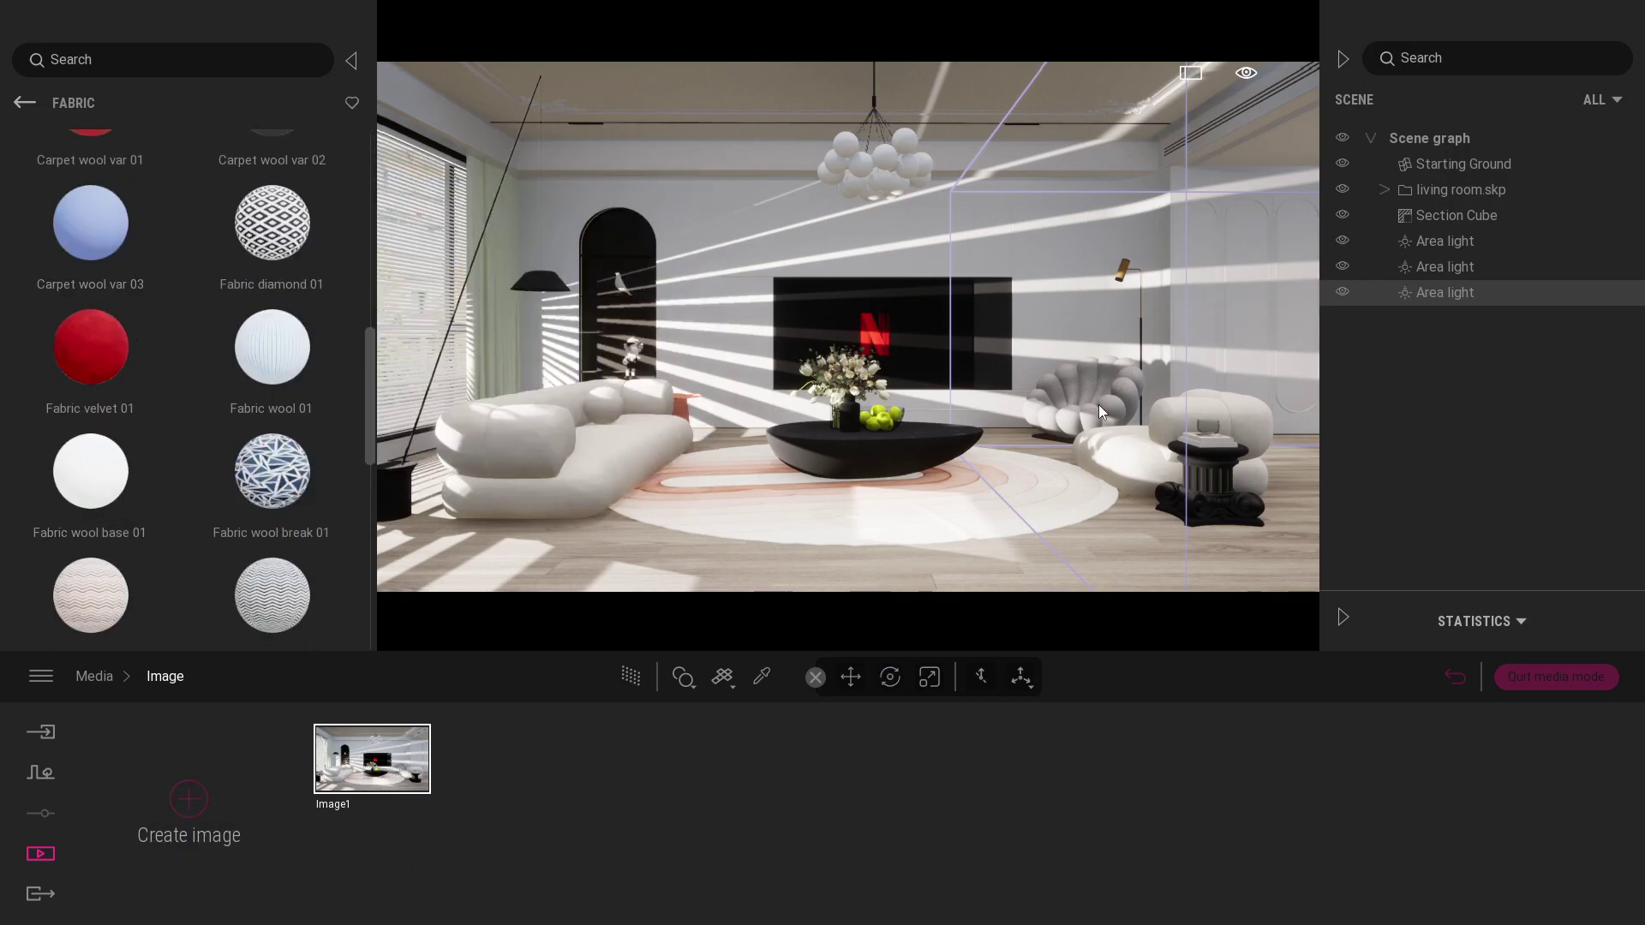
scroll(1097, 408, up, 5)
scroll(101, 450, down, 1)
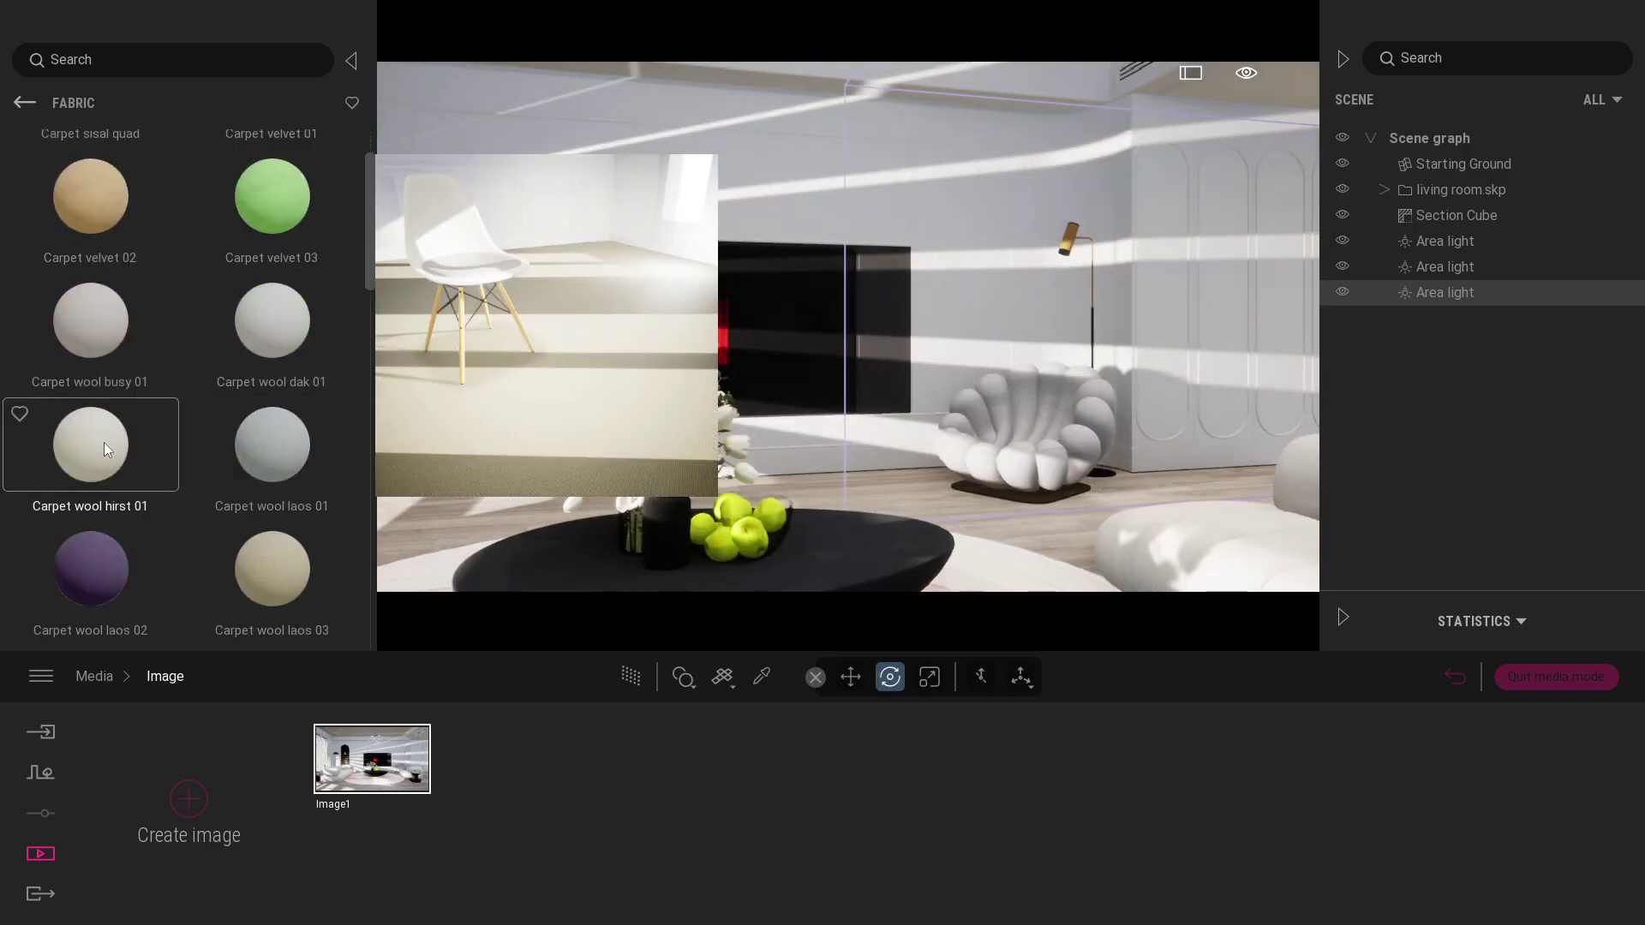
scroll(86, 532, down, 1)
scroll(91, 538, down, 2)
scroll(108, 385, down, 1)
scroll(109, 354, down, 2)
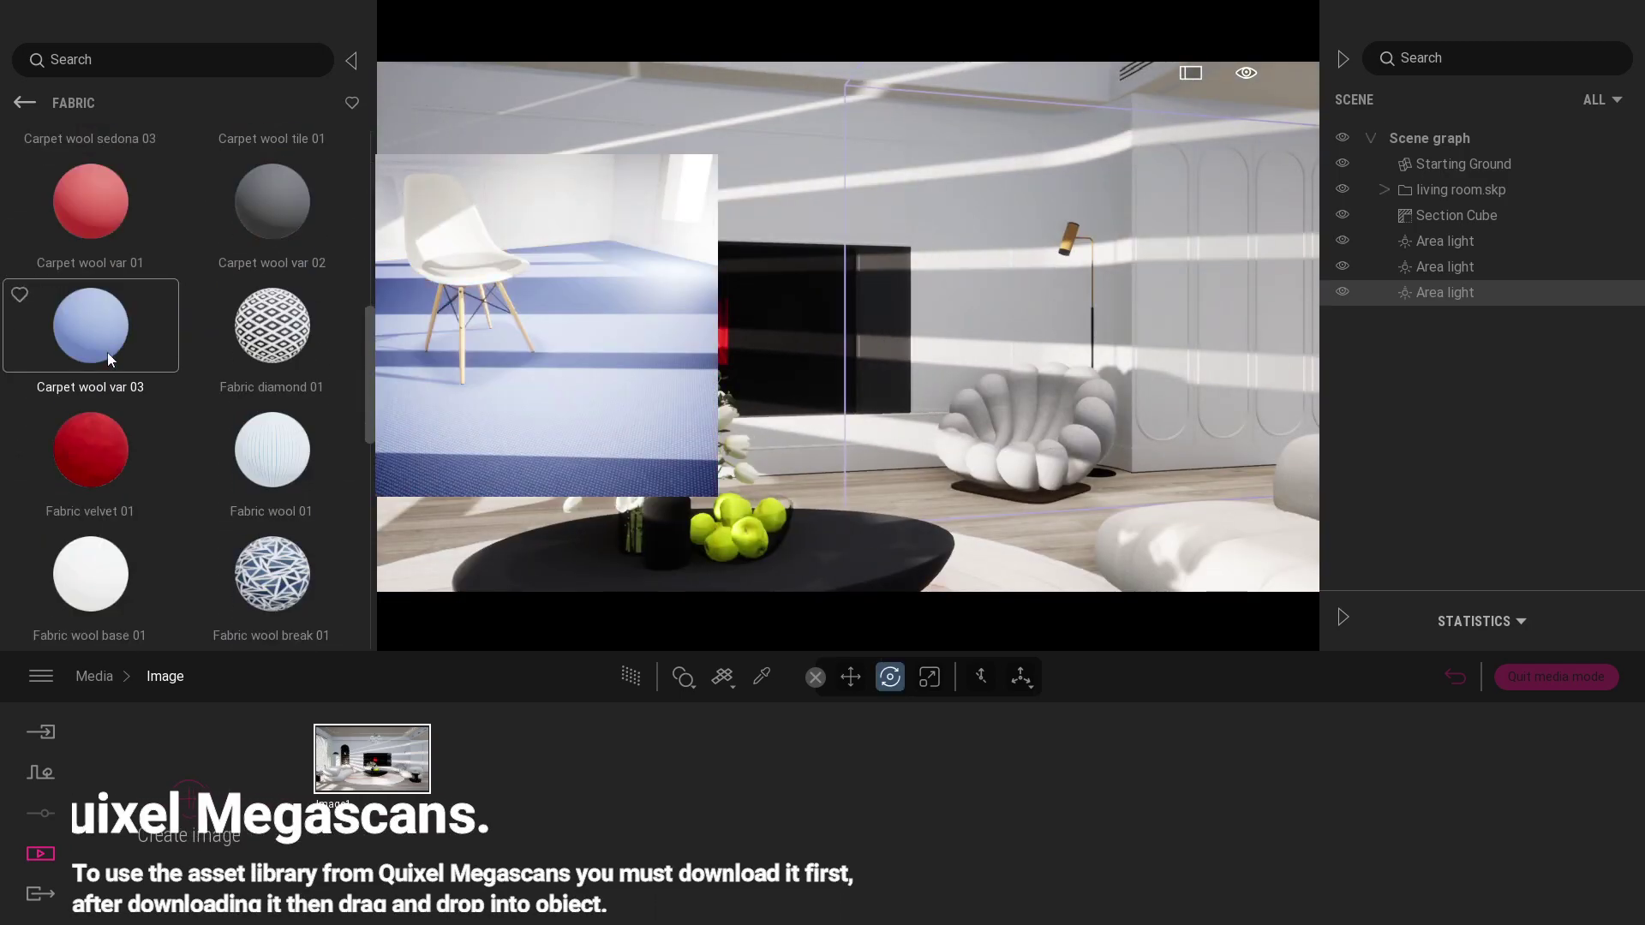
scroll(106, 352, down, 1)
scroll(848, 463, down, 5)
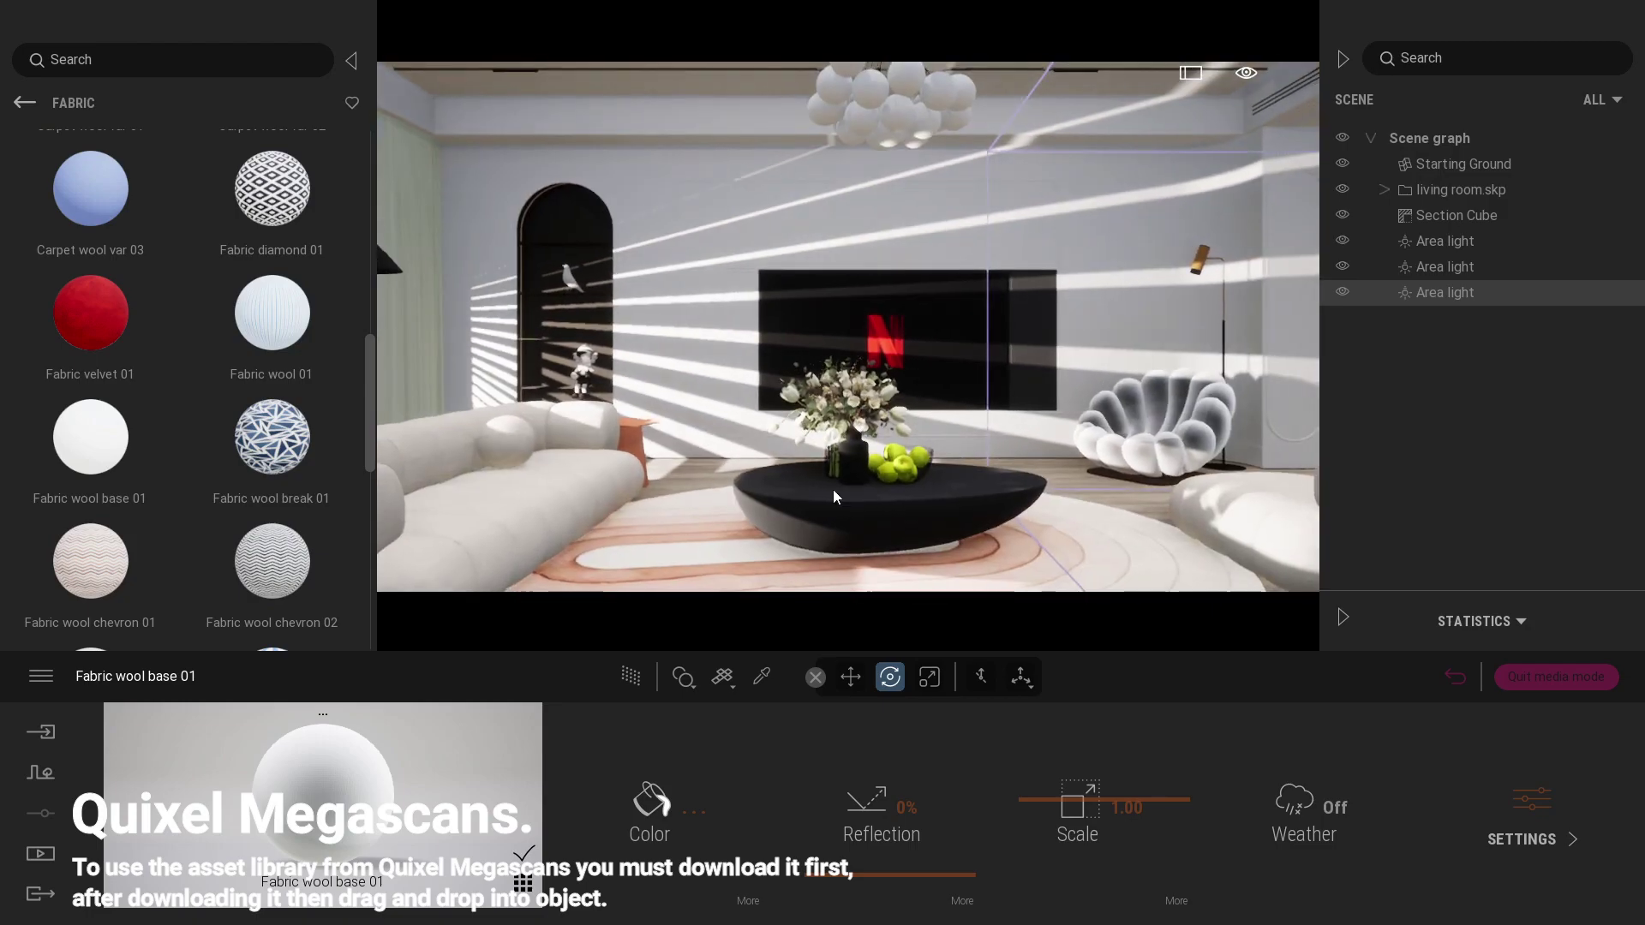
Open Quixel Megascans > Surface > Fabric > Plain and trial Plain Wool Fabric on the sofa, cancelling it.
click(24, 102)
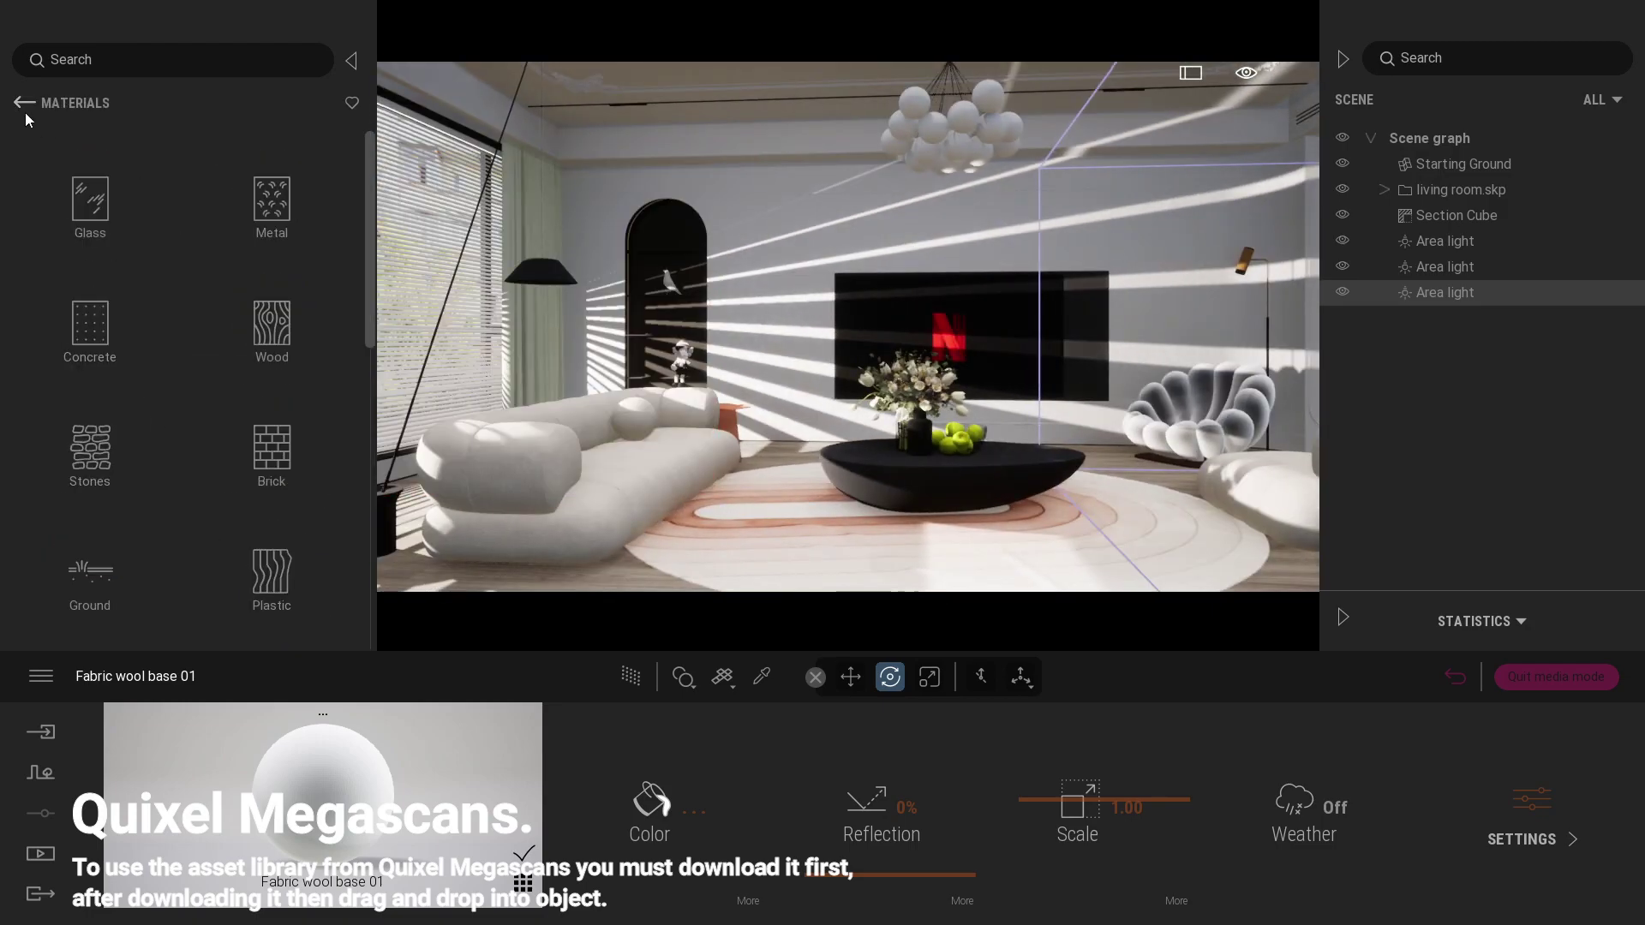
click(24, 103)
click(272, 446)
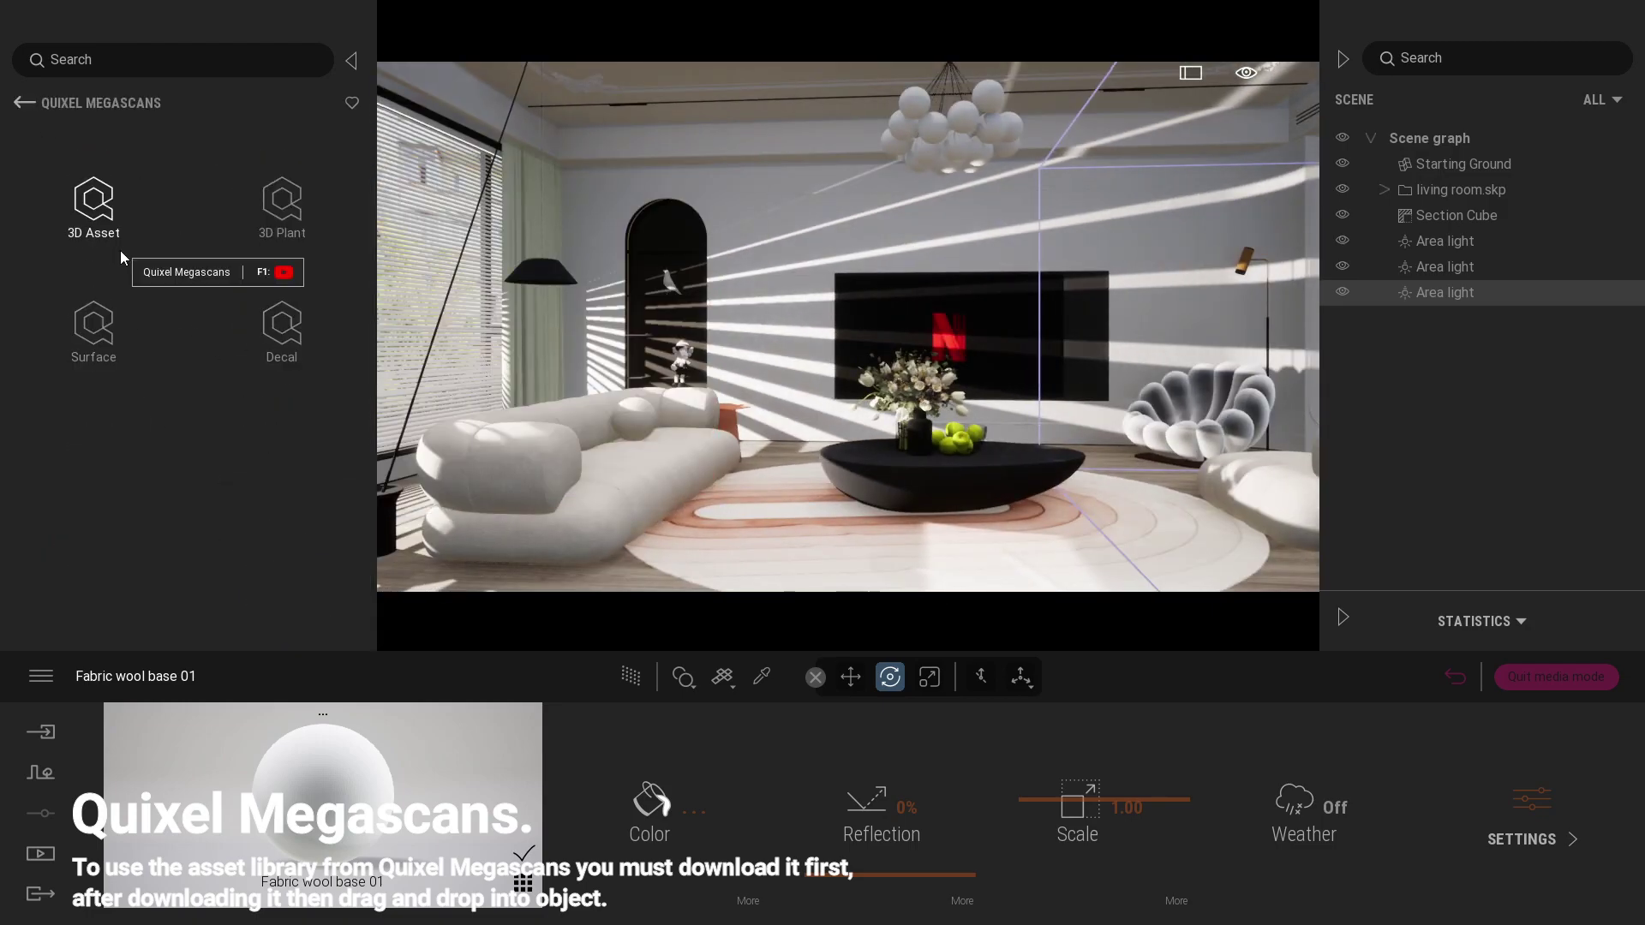
click(103, 330)
click(295, 343)
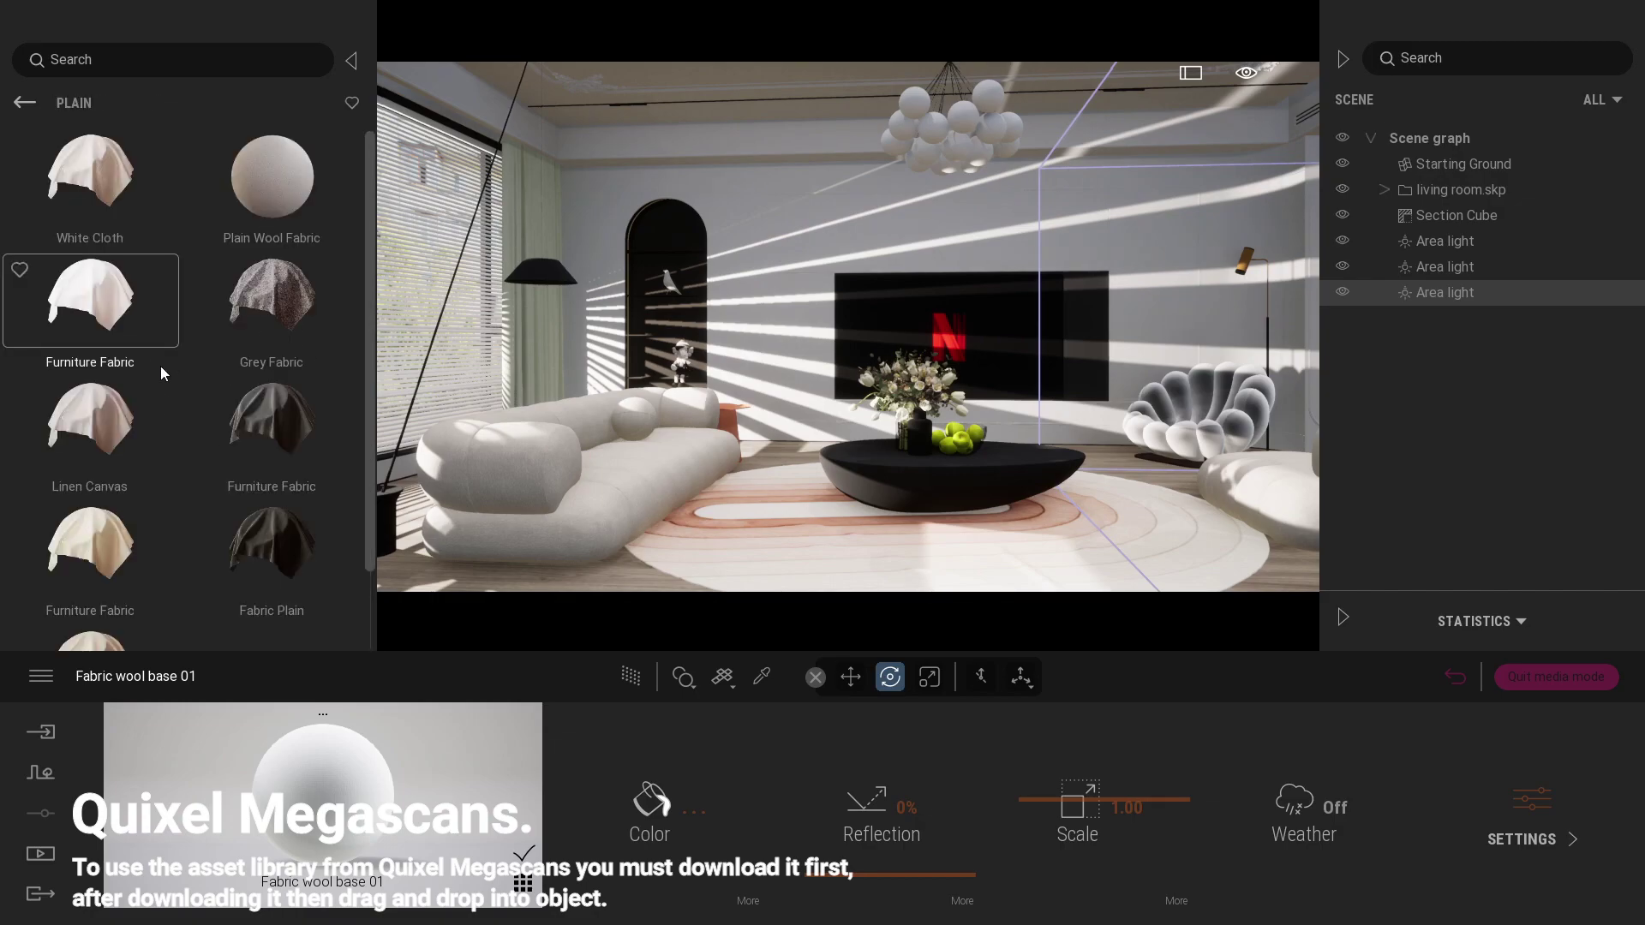
drag(275, 200, 558, 491)
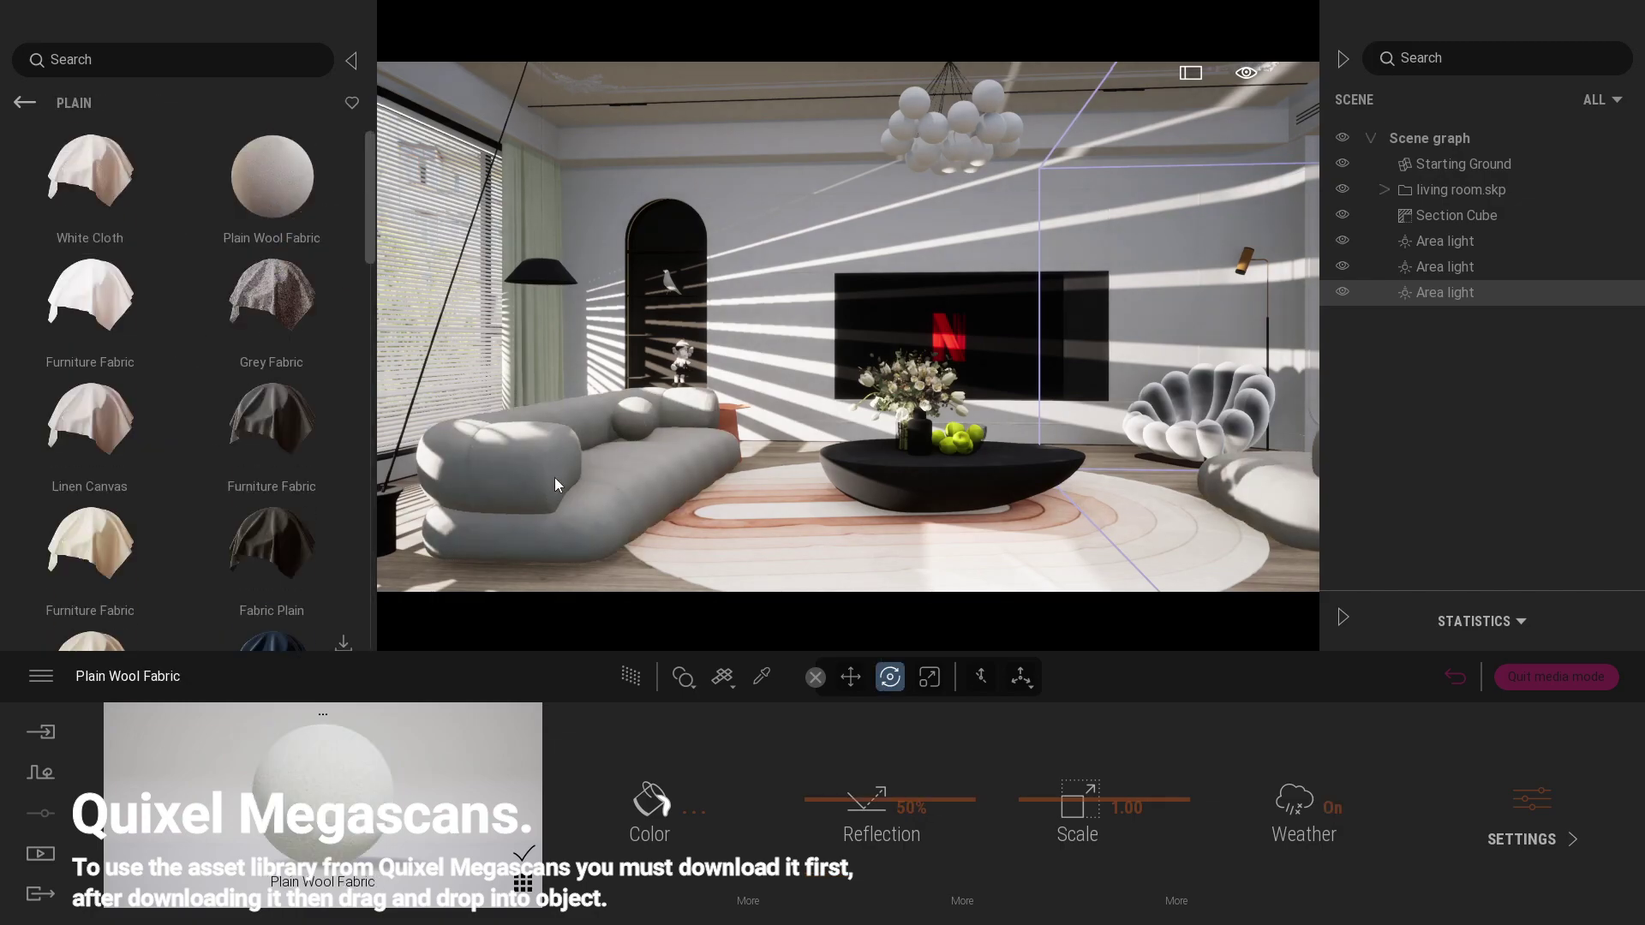
click(704, 814)
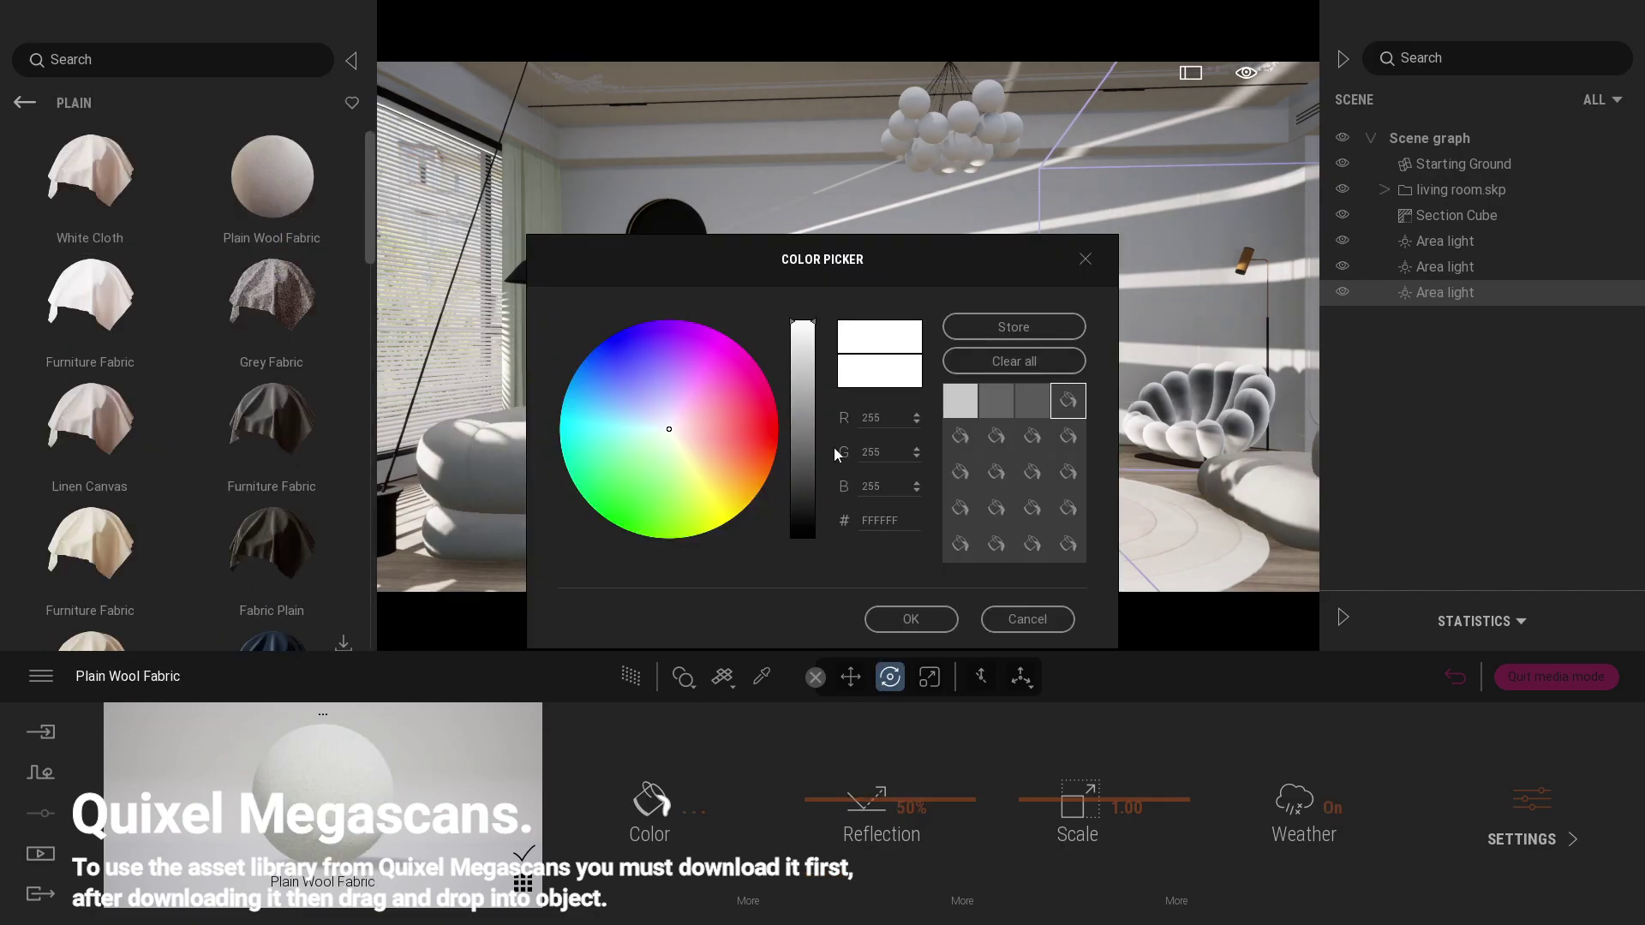
click(1018, 619)
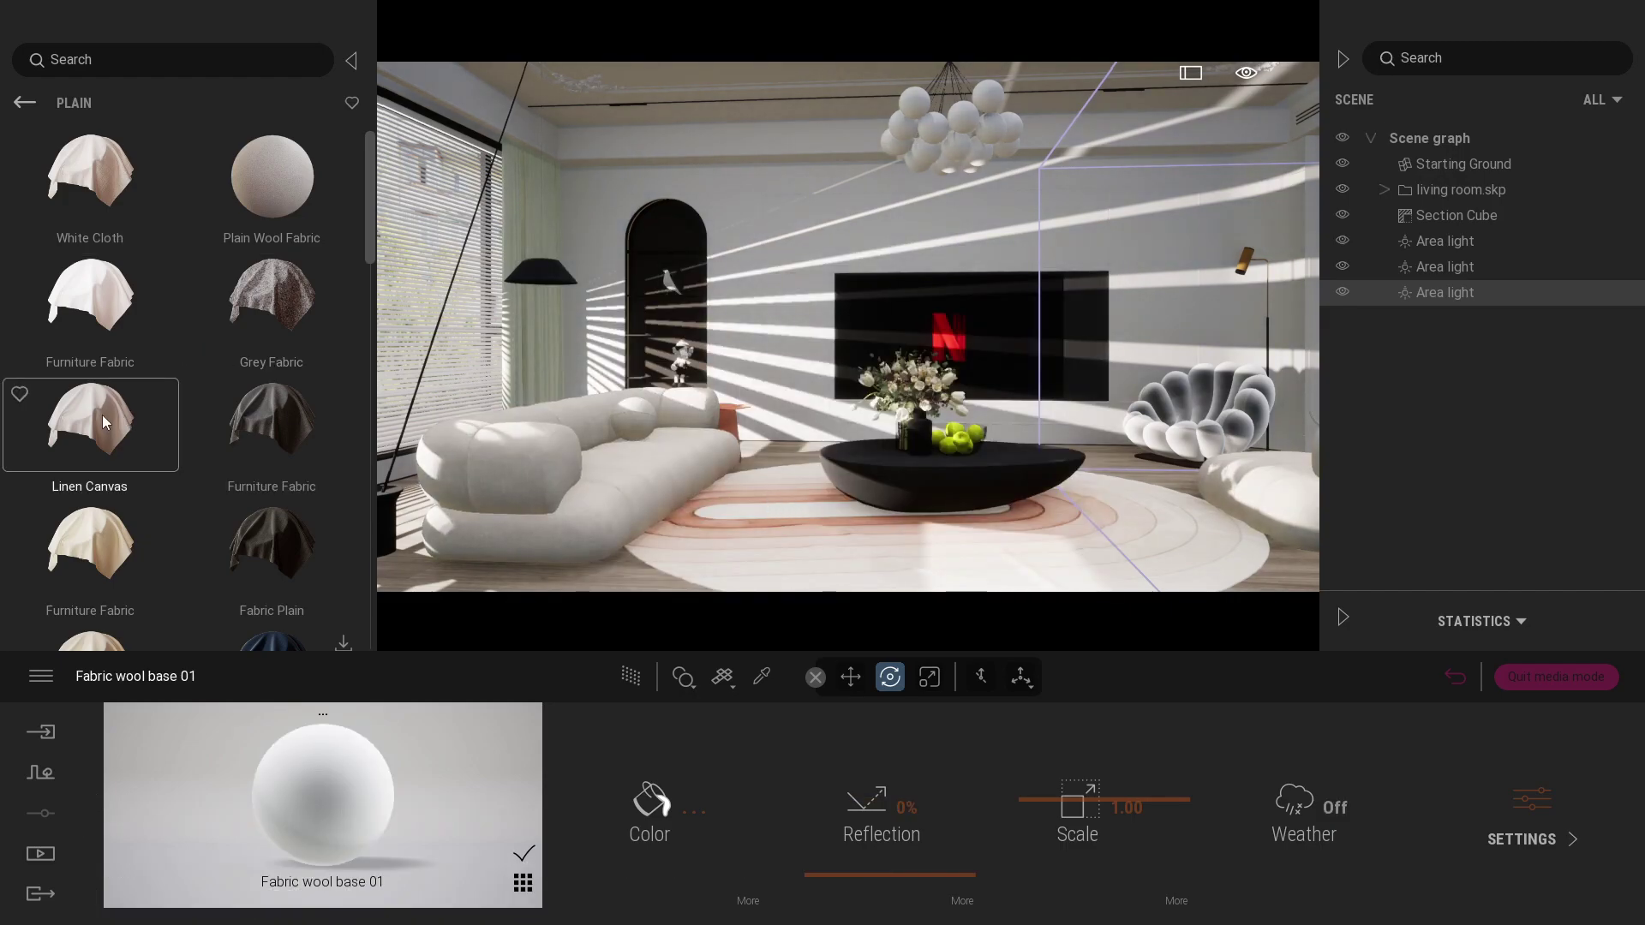
Trial Linen Canvas on the sofa and cancel, keeping Fabric wool base 01.
drag(101, 415, 505, 497)
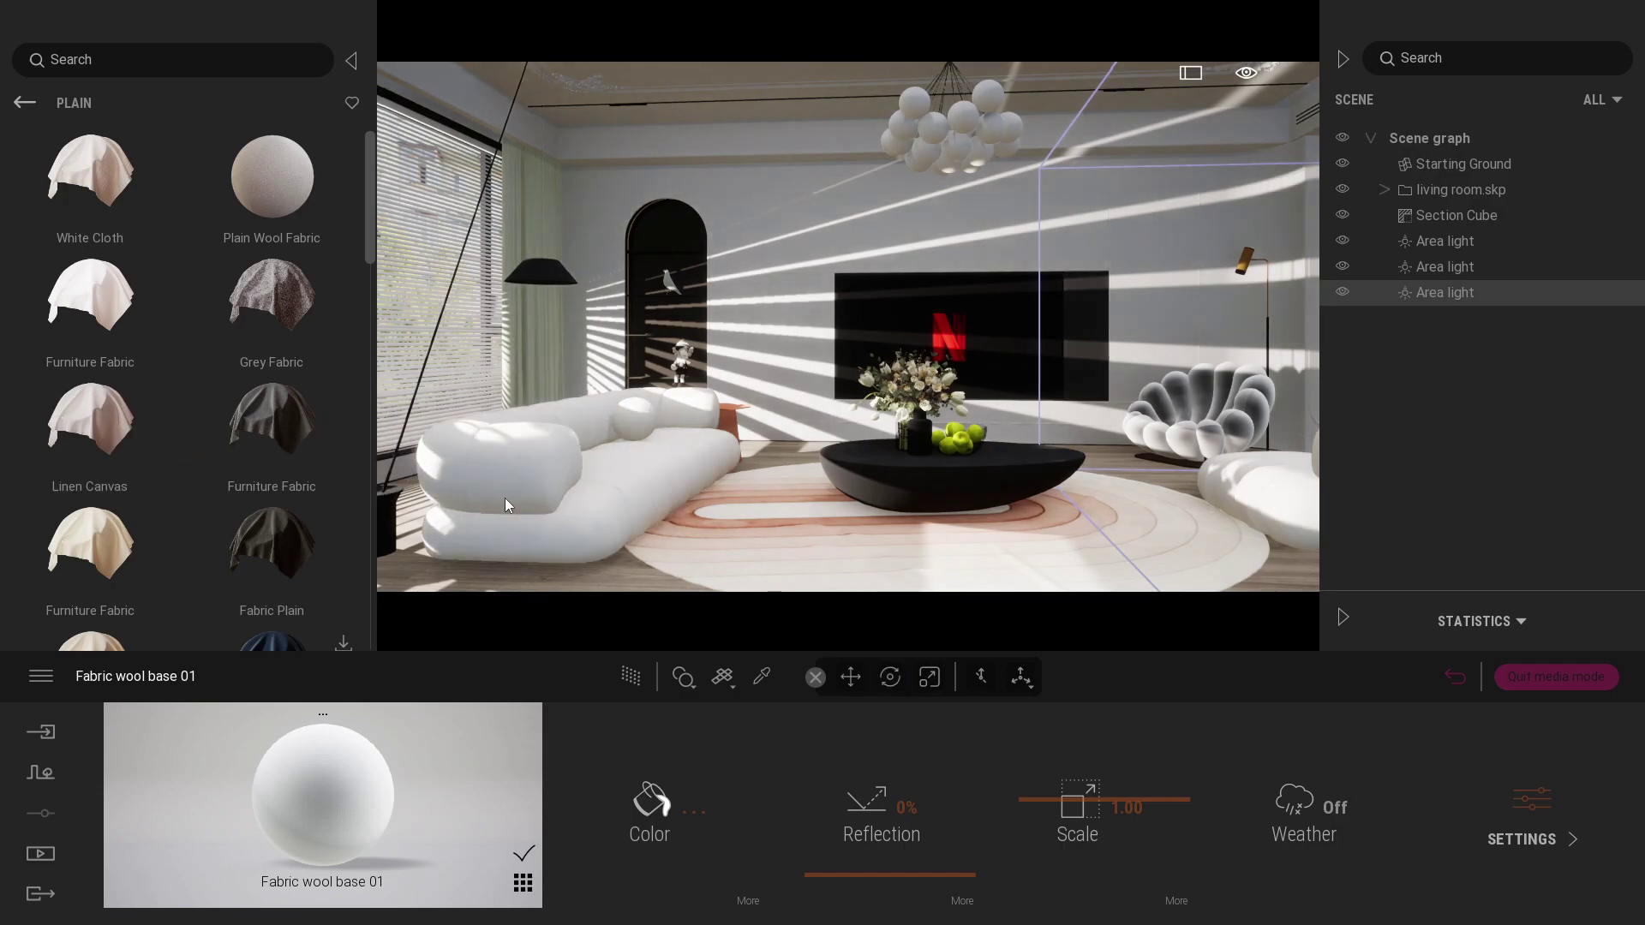
click(693, 809)
click(1031, 622)
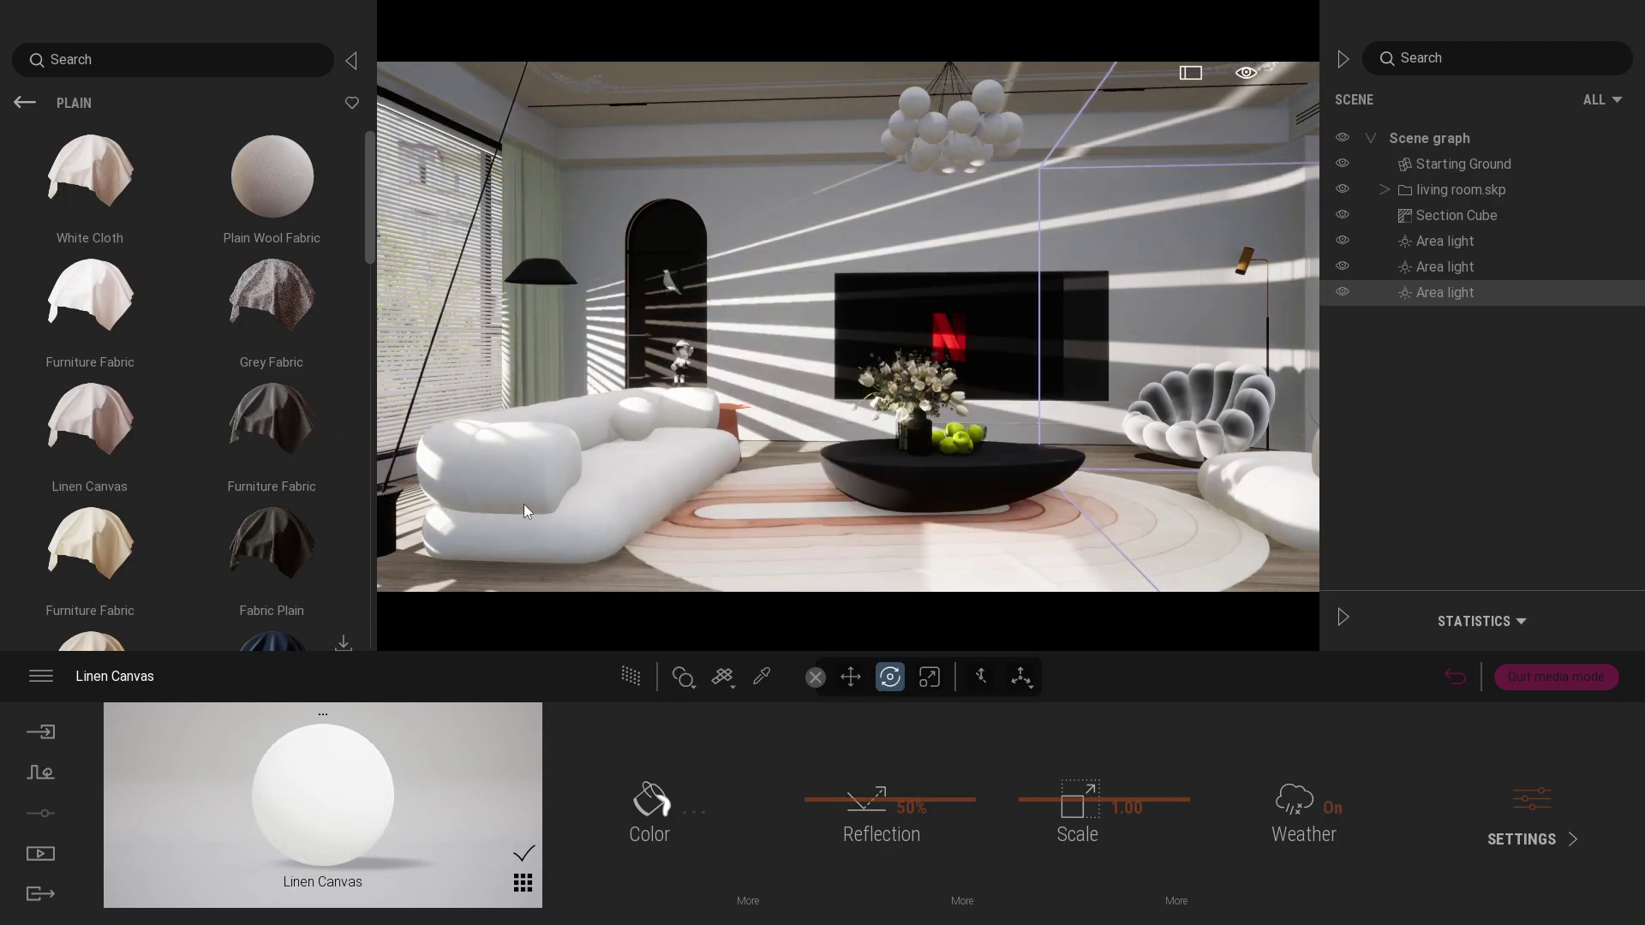
scroll(106, 439, down, 1)
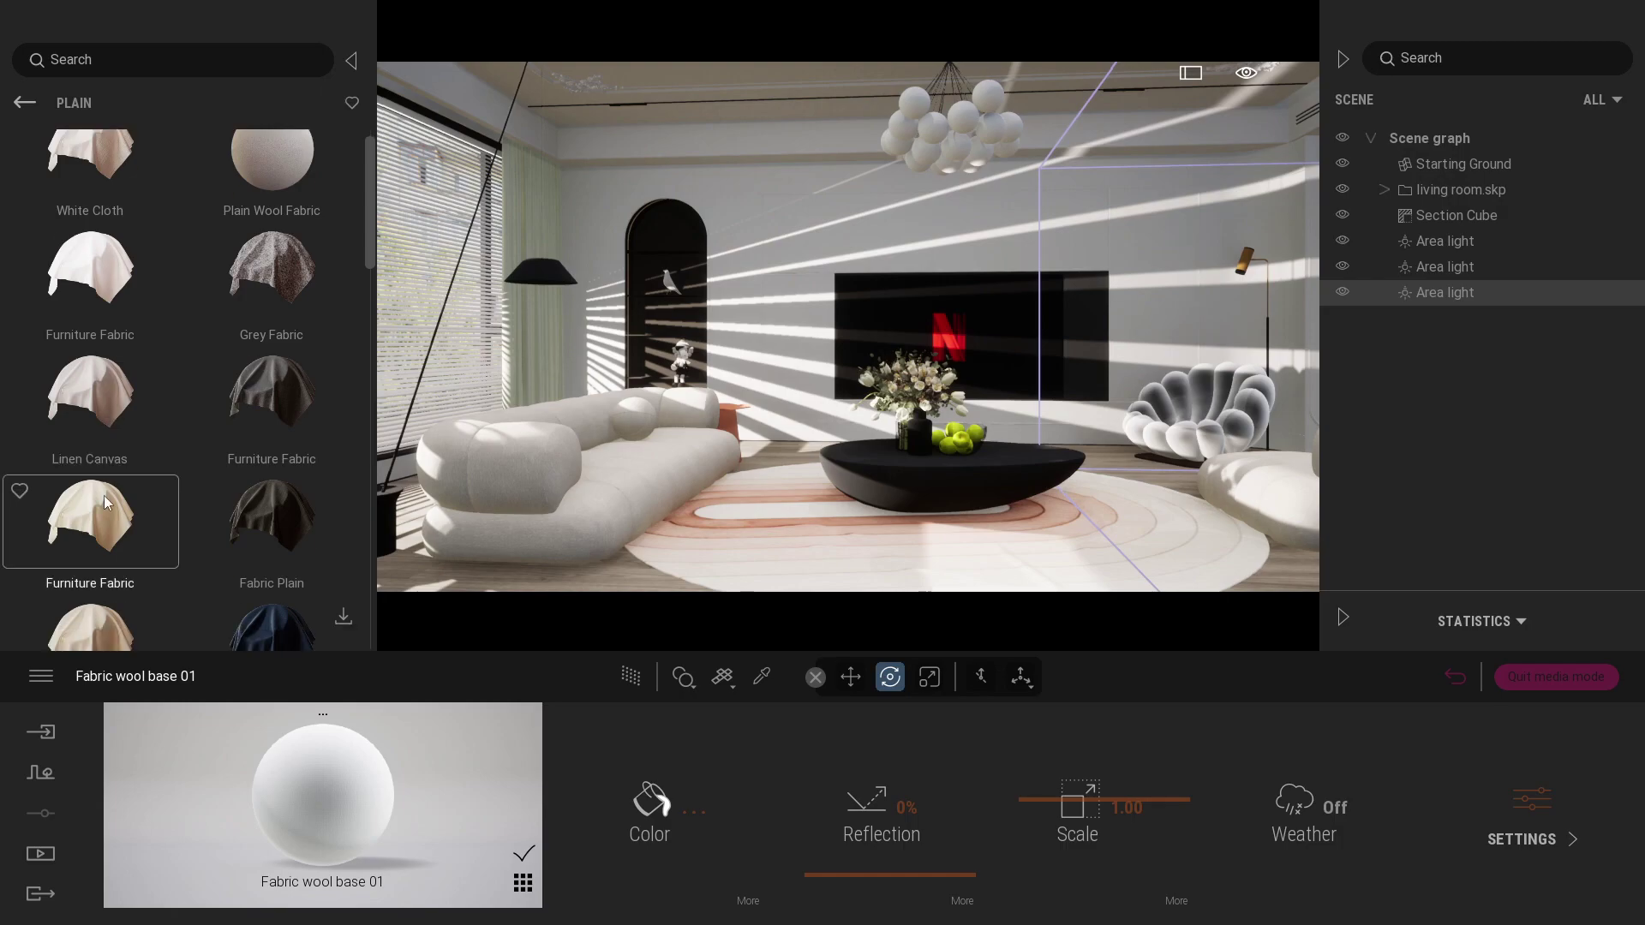
Cover the sofa with White Cloth at a texture scale of 4.00.
scroll(131, 401, up, 1)
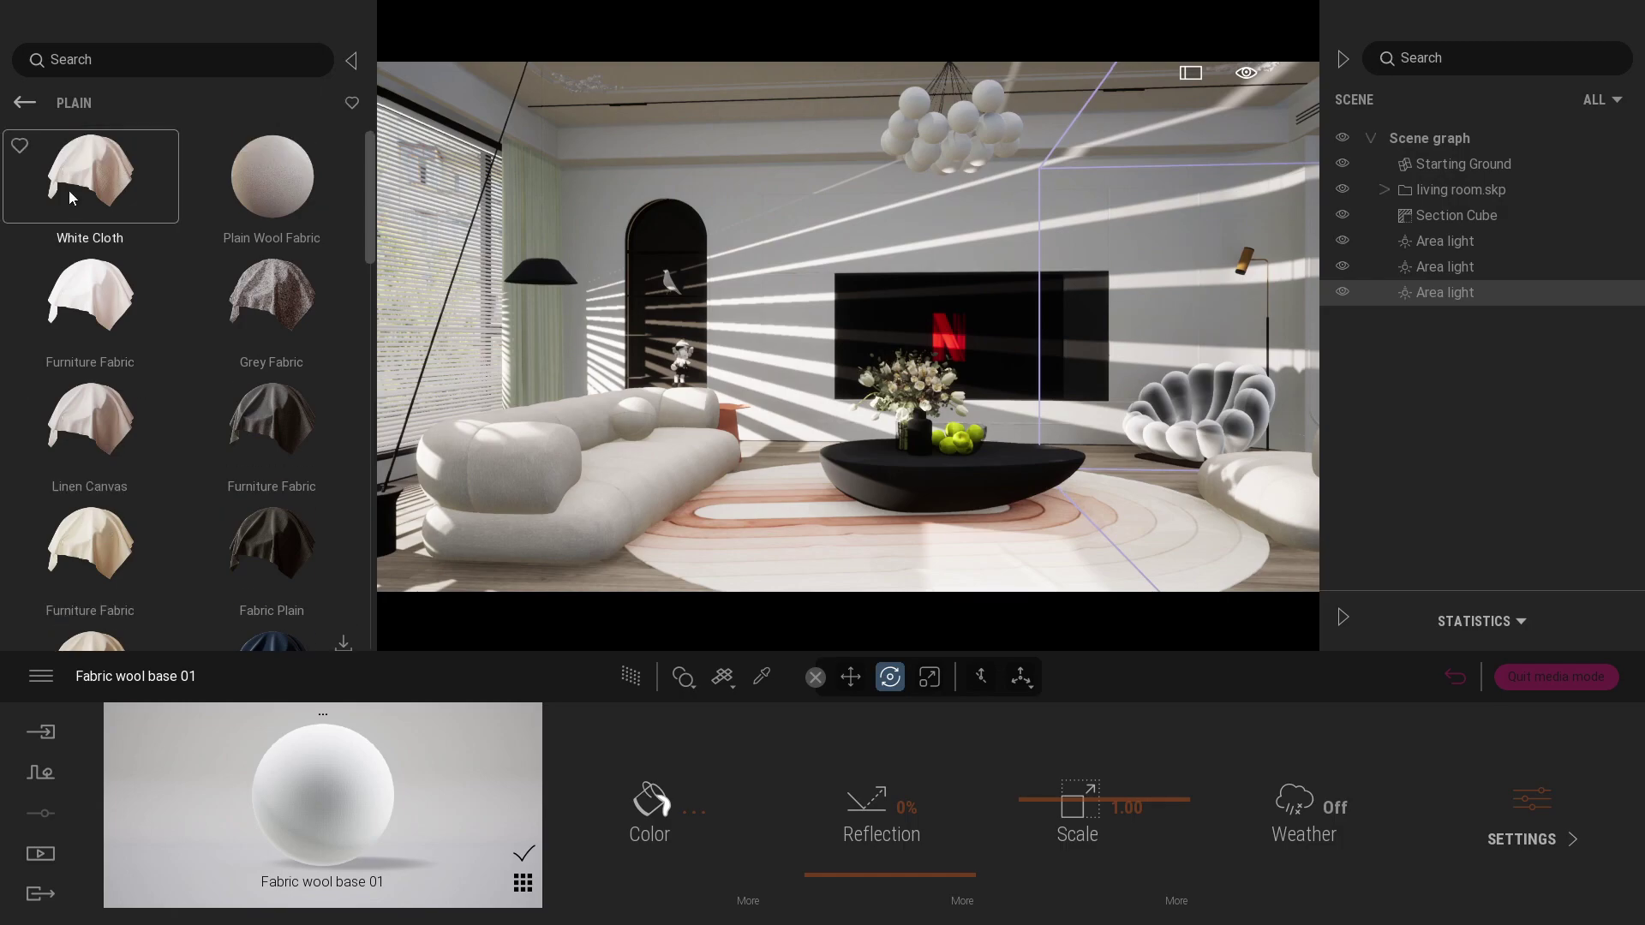
drag(90, 176, 600, 523)
scroll(540, 531, up, 5)
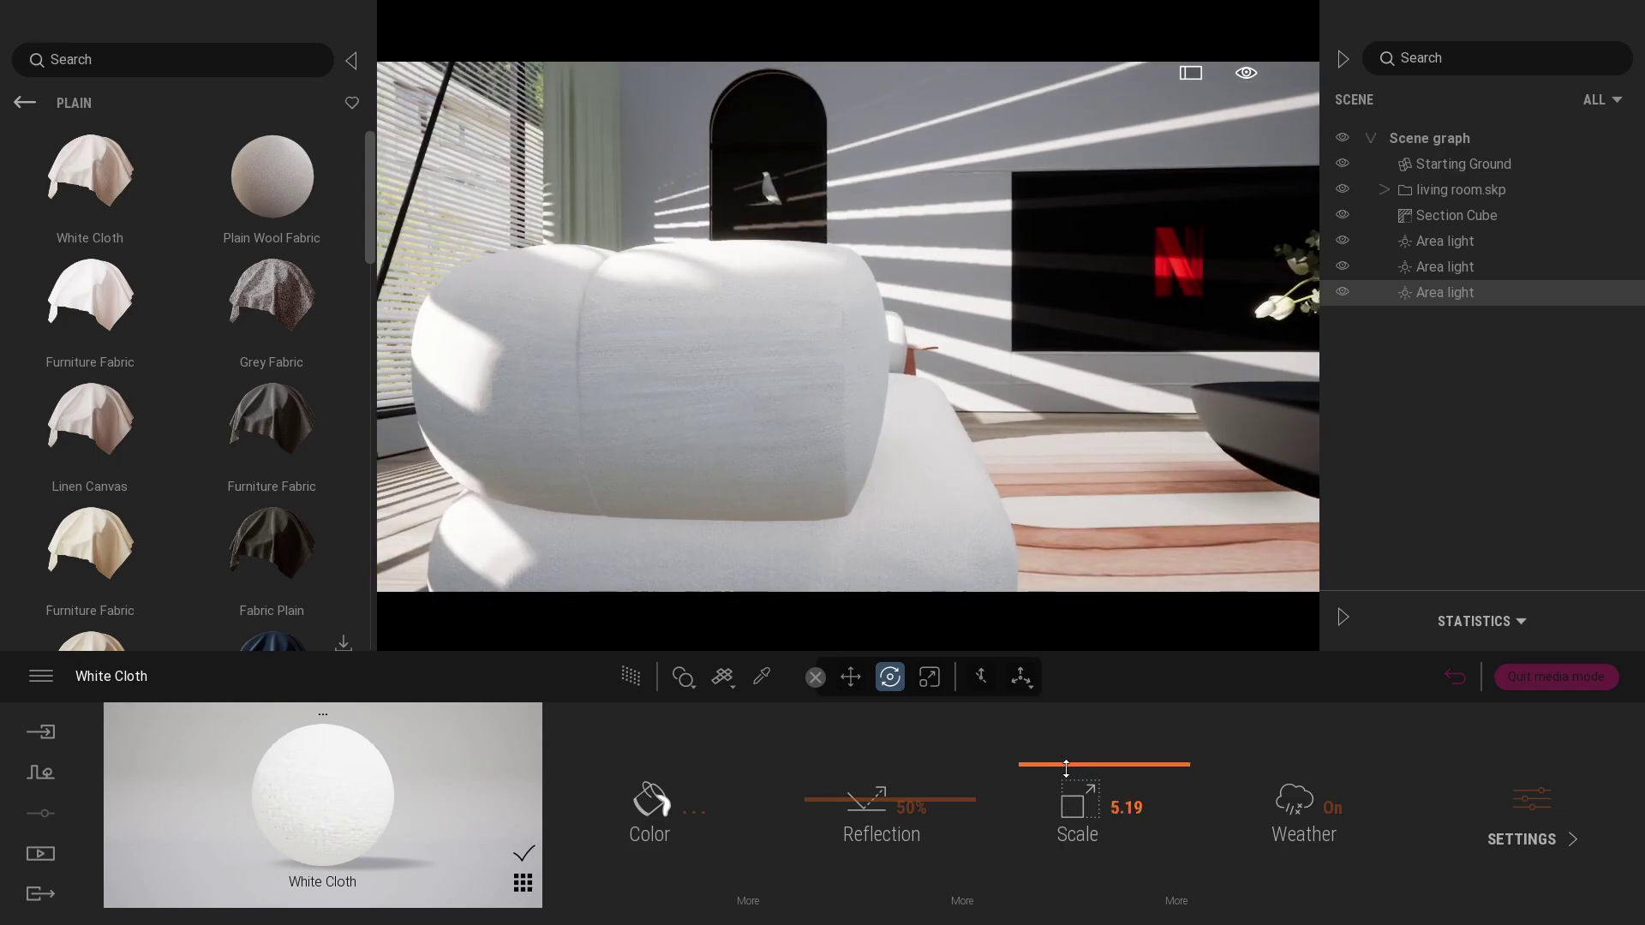
double_click(1129, 809)
text(4)
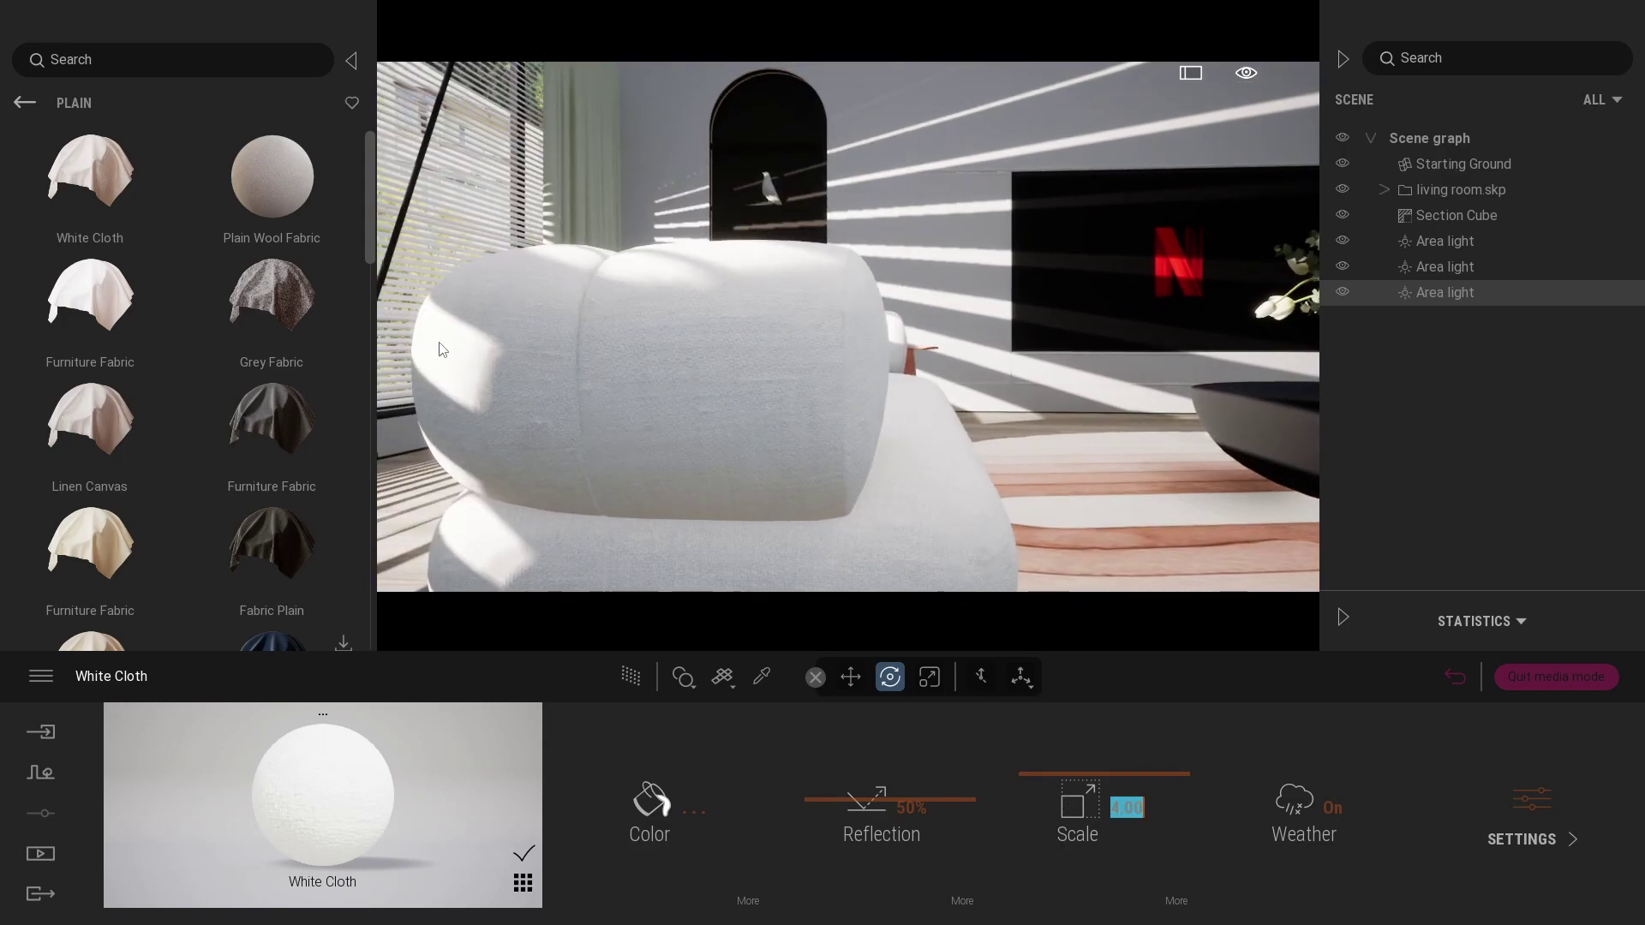
key(Return)
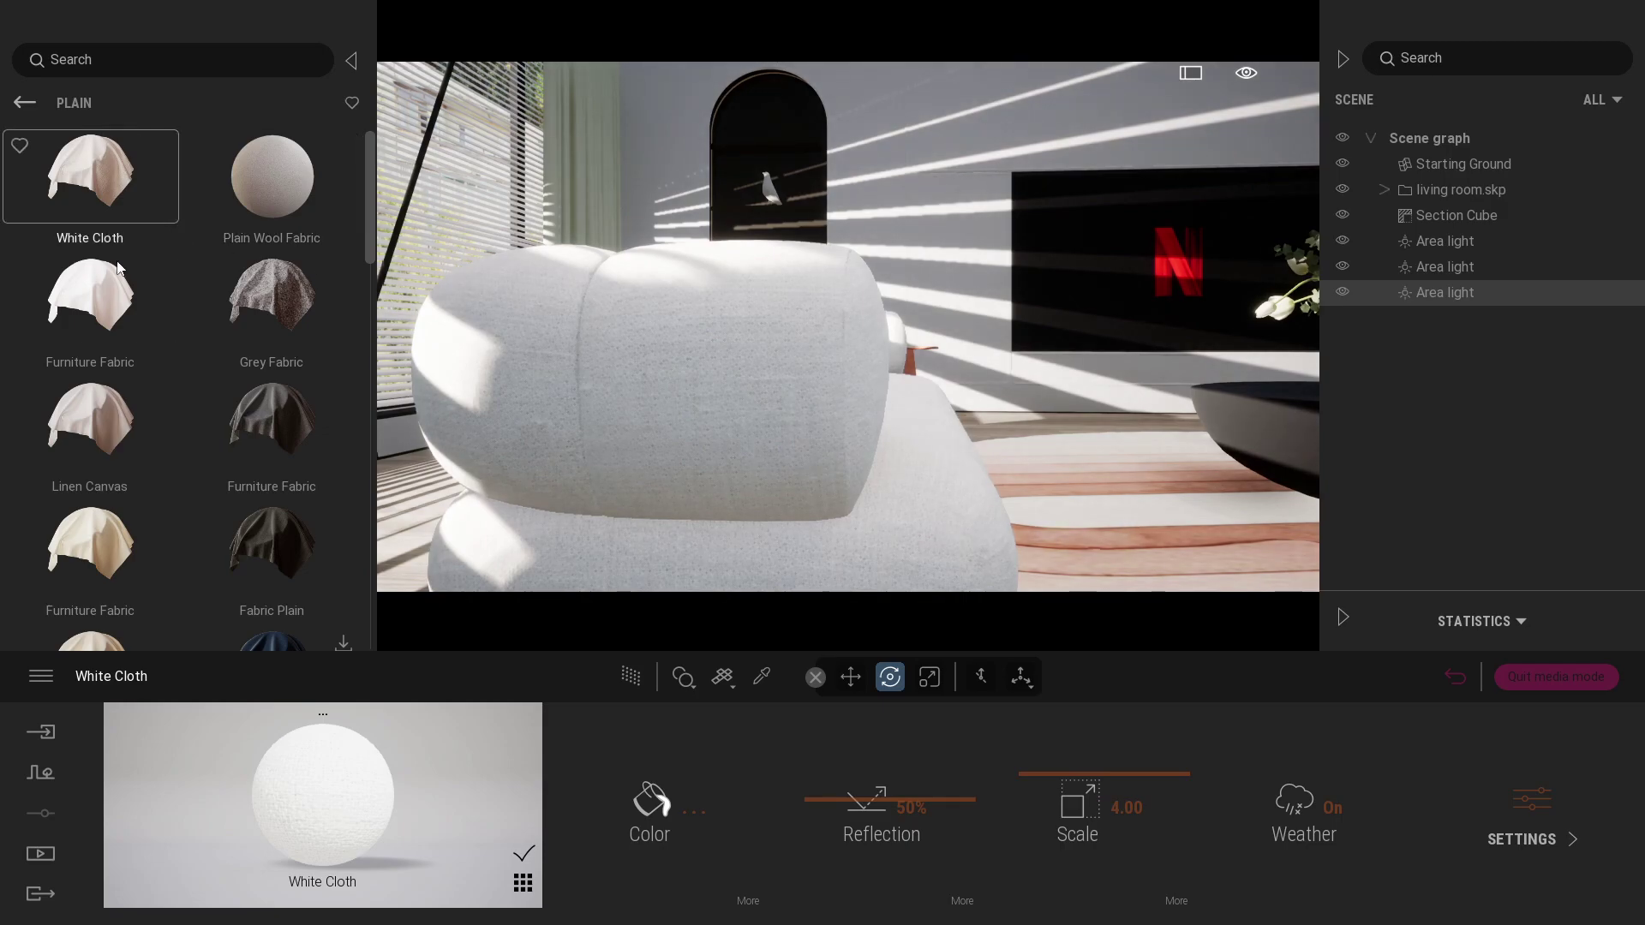
Trial Furniture Fabric at scale 10.00 on the sofa, then undo back to White Cloth.
drag(118, 268, 645, 399)
scroll(757, 496, up, 3)
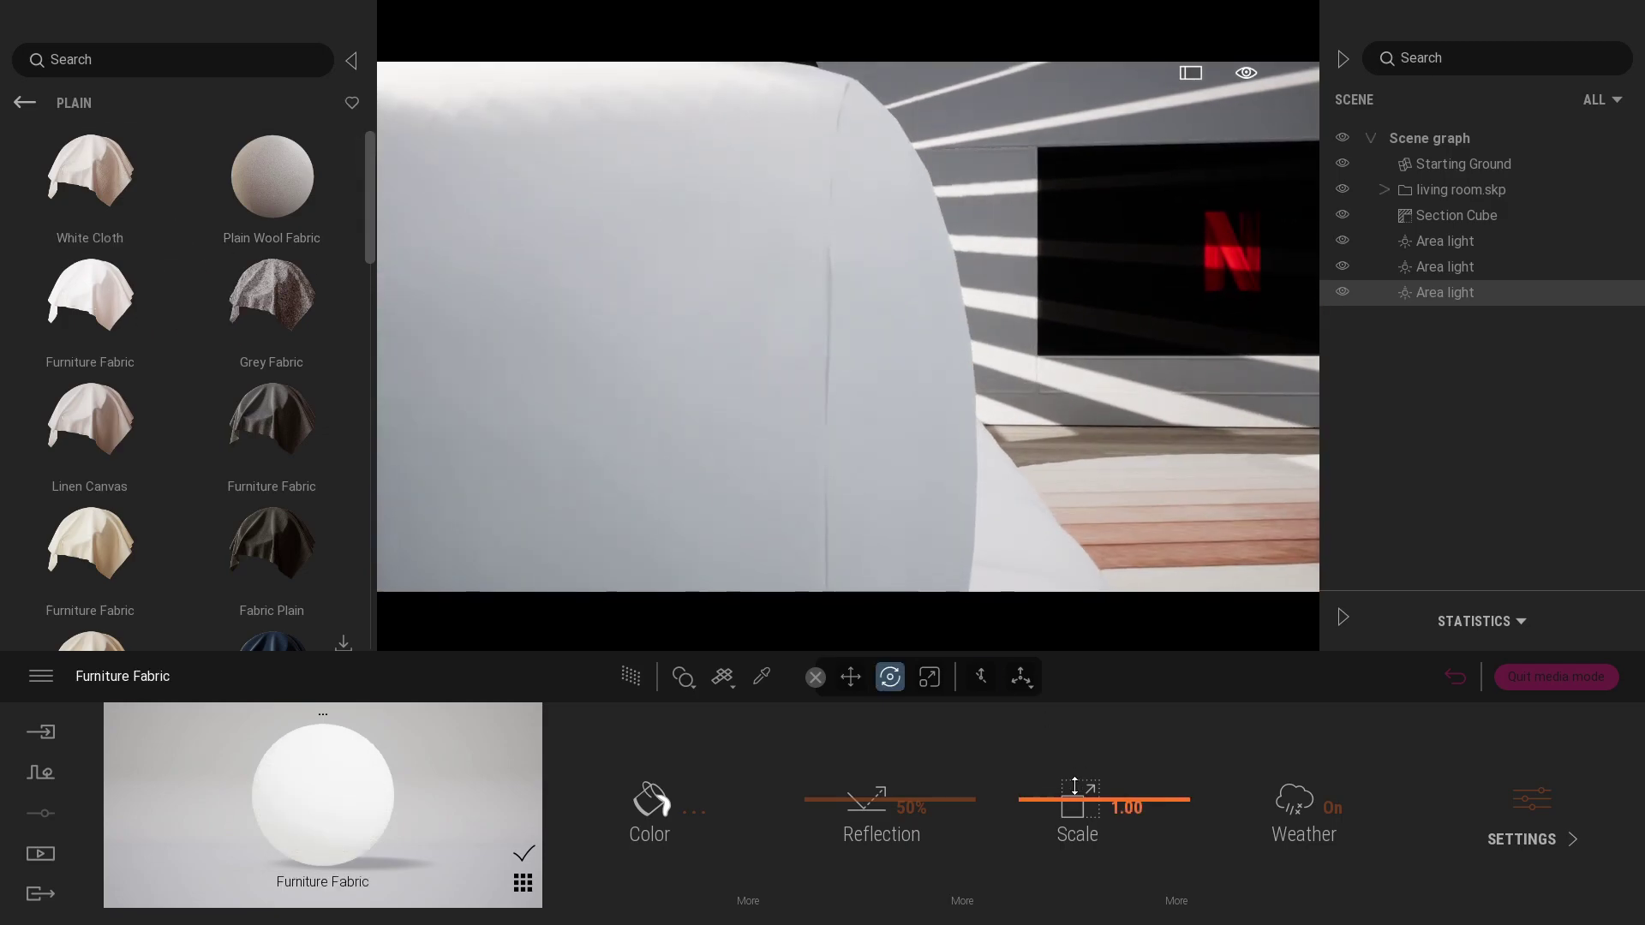
drag(1074, 786, 1071, 683)
key(ctrl+z)
scroll(712, 369, down, 5)
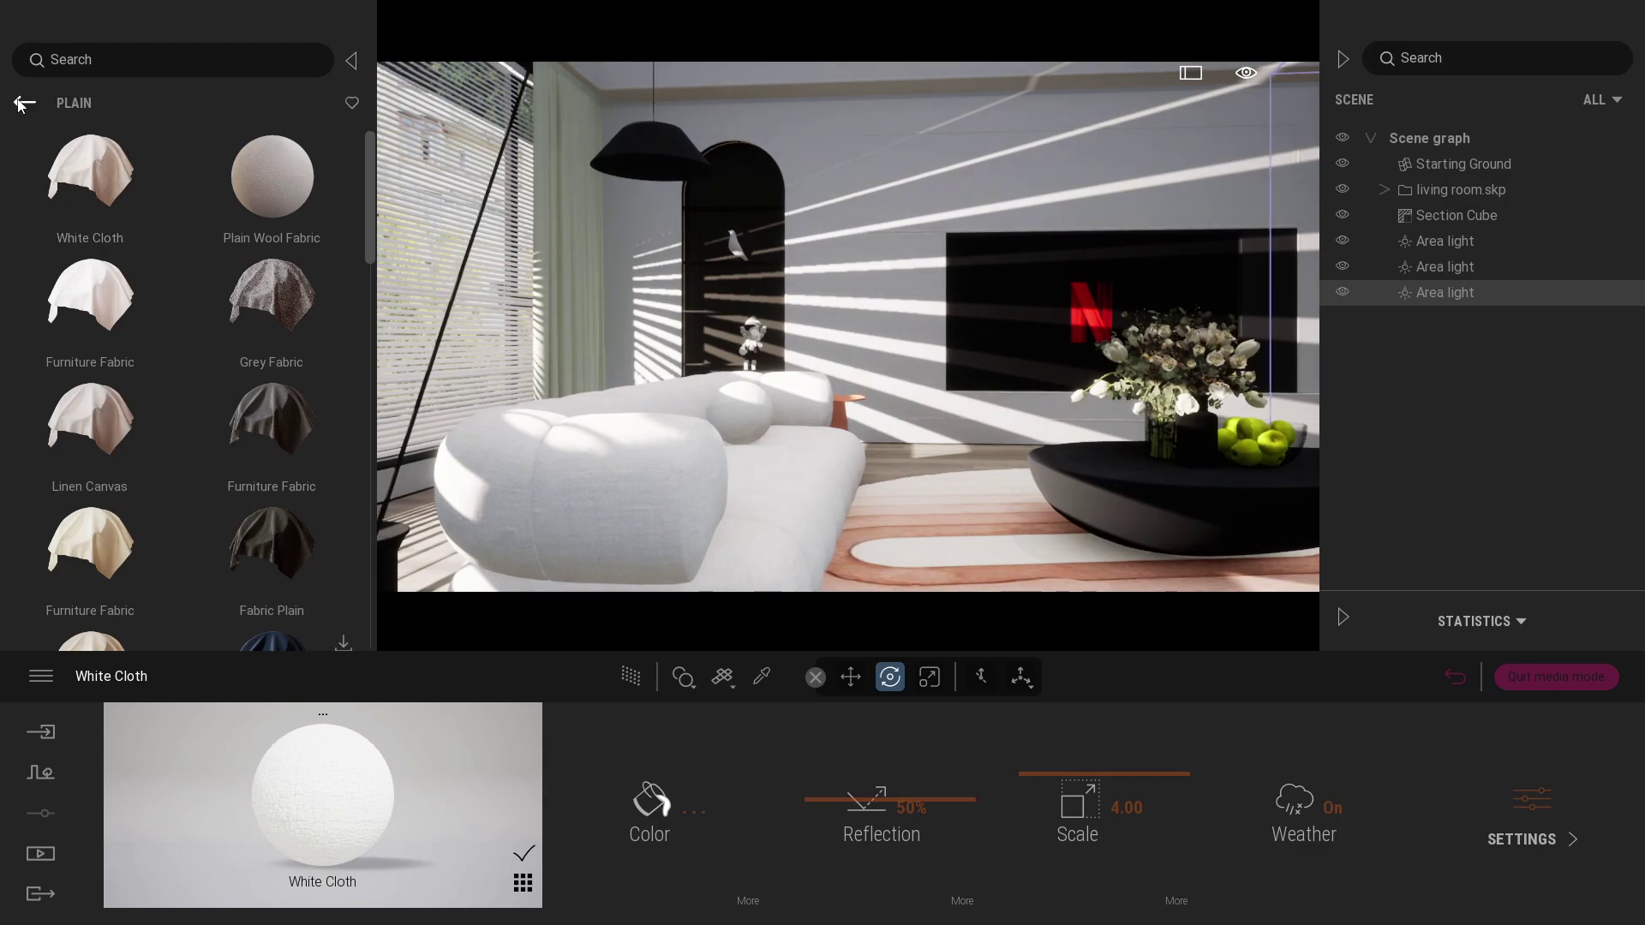
Return up to the Quixel Megascans categories and show the image media list.
click(24, 102)
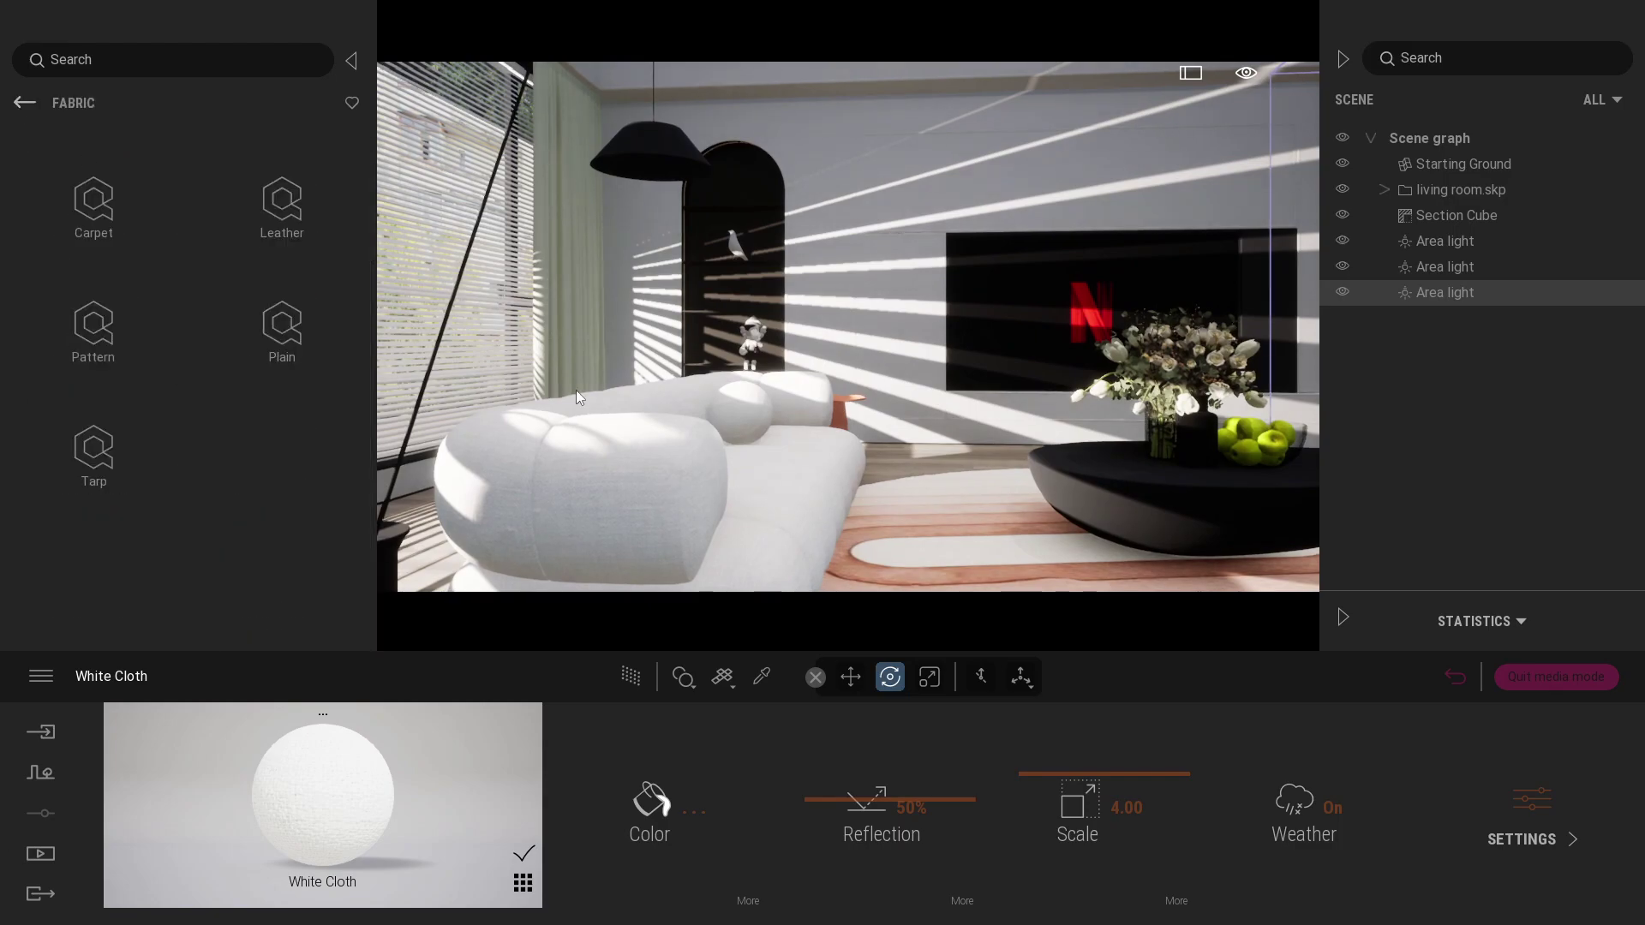
drag(576, 389, 118, 397)
click(25, 102)
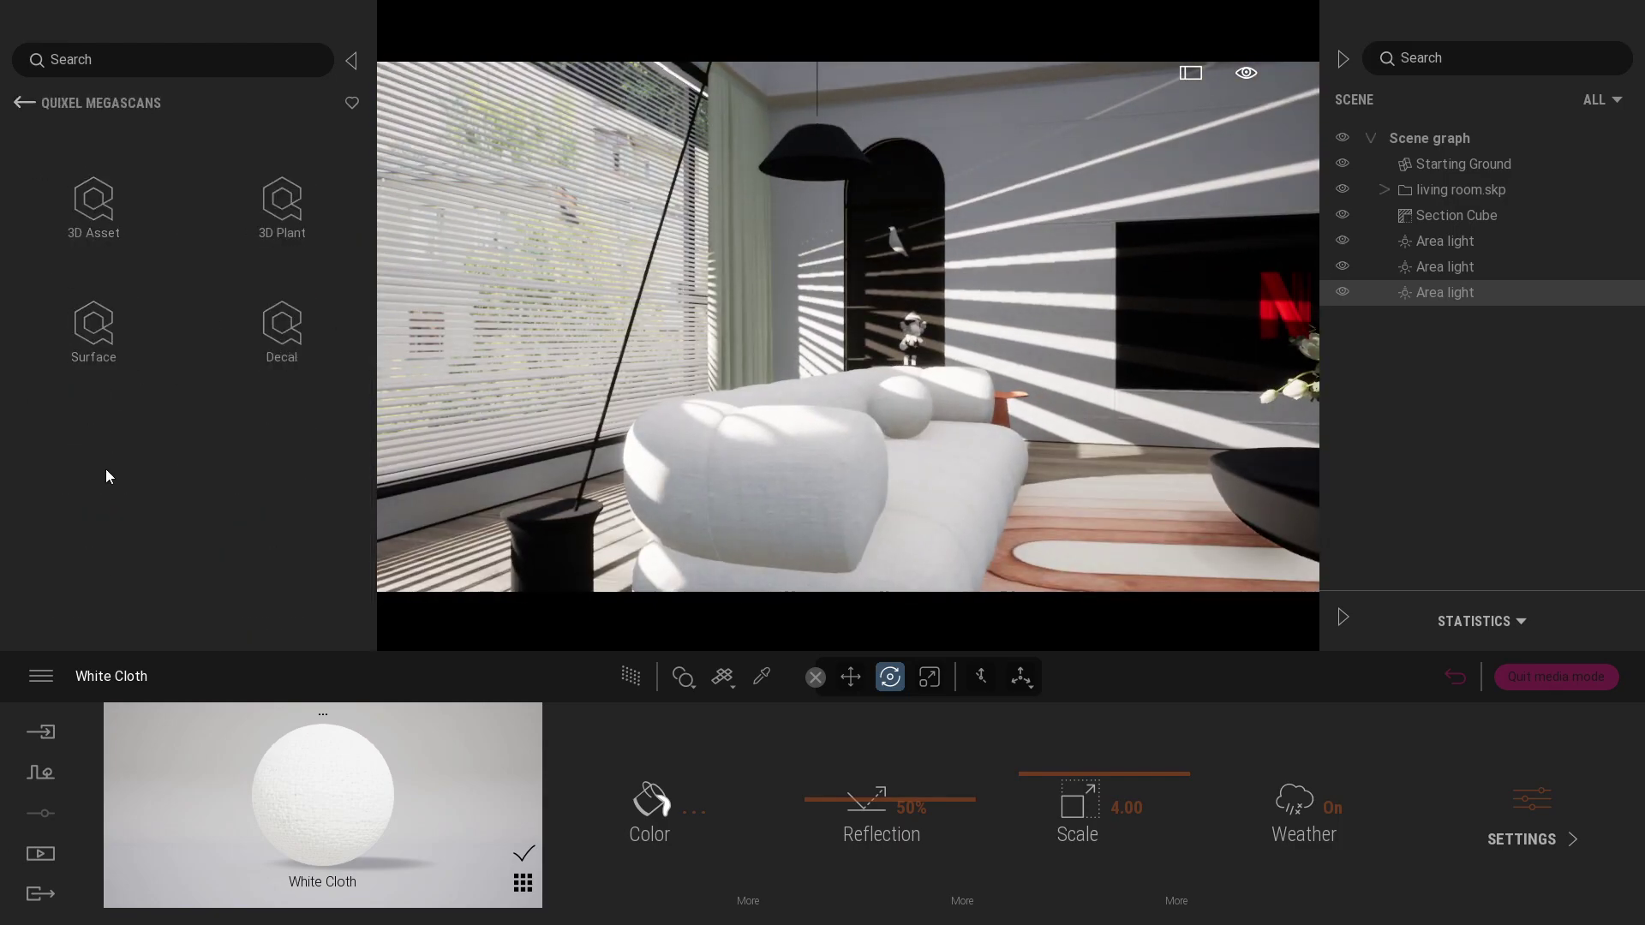
click(40, 854)
Using the eyedropper, set the coffee-table black material to 50% reflection and another black to 45%.
click(723, 677)
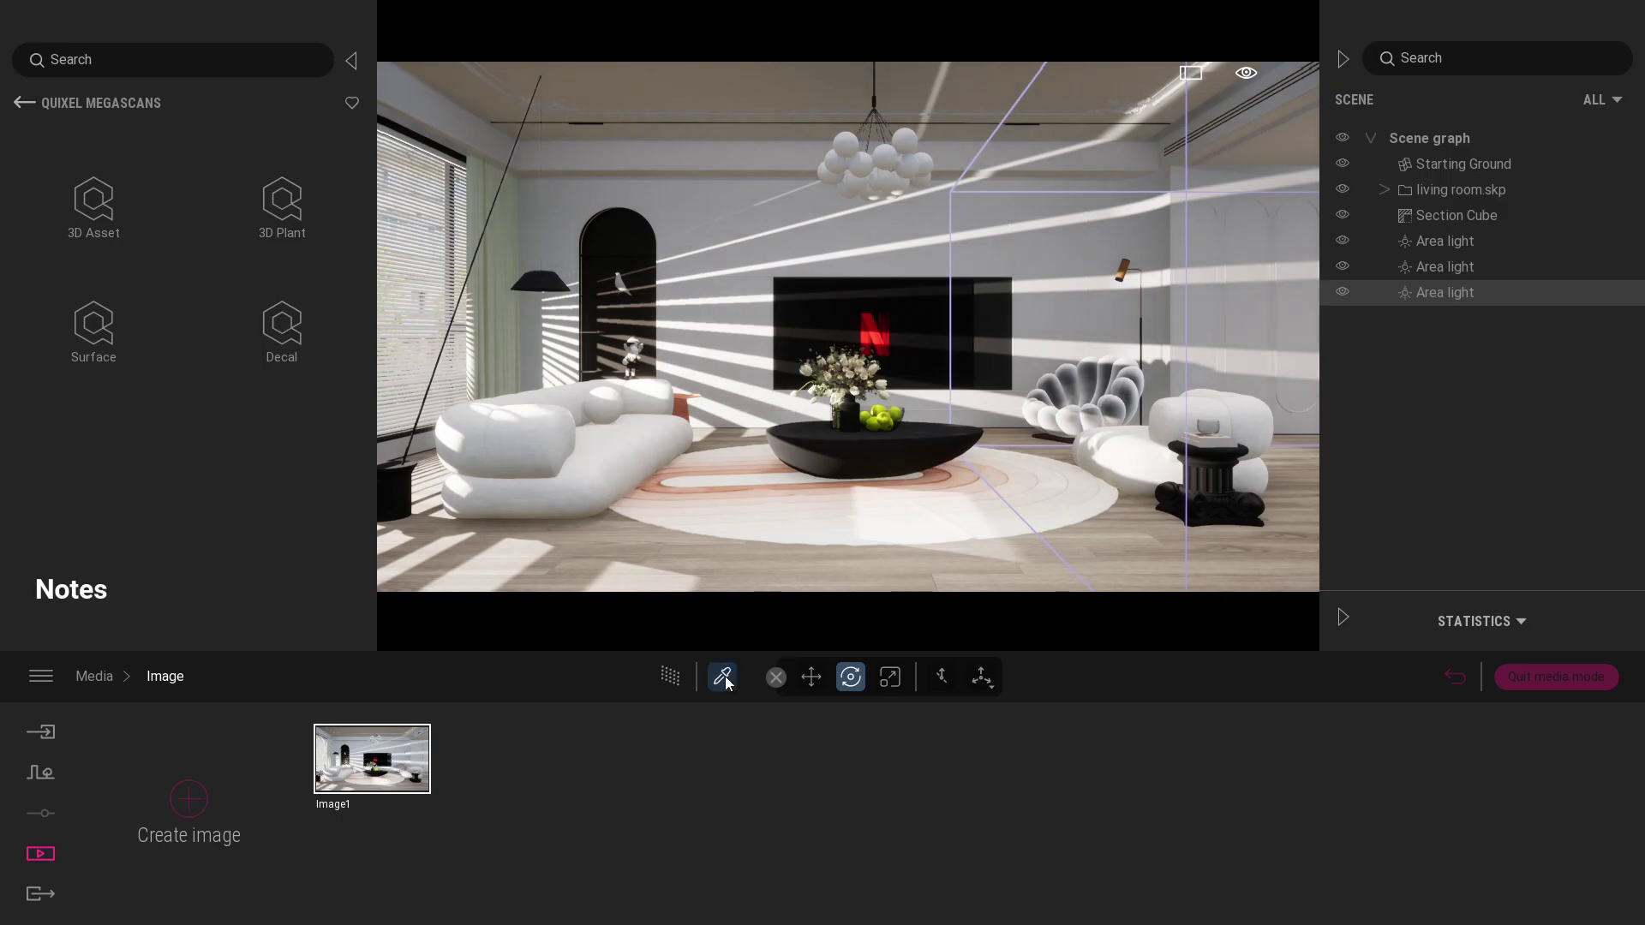
click(867, 496)
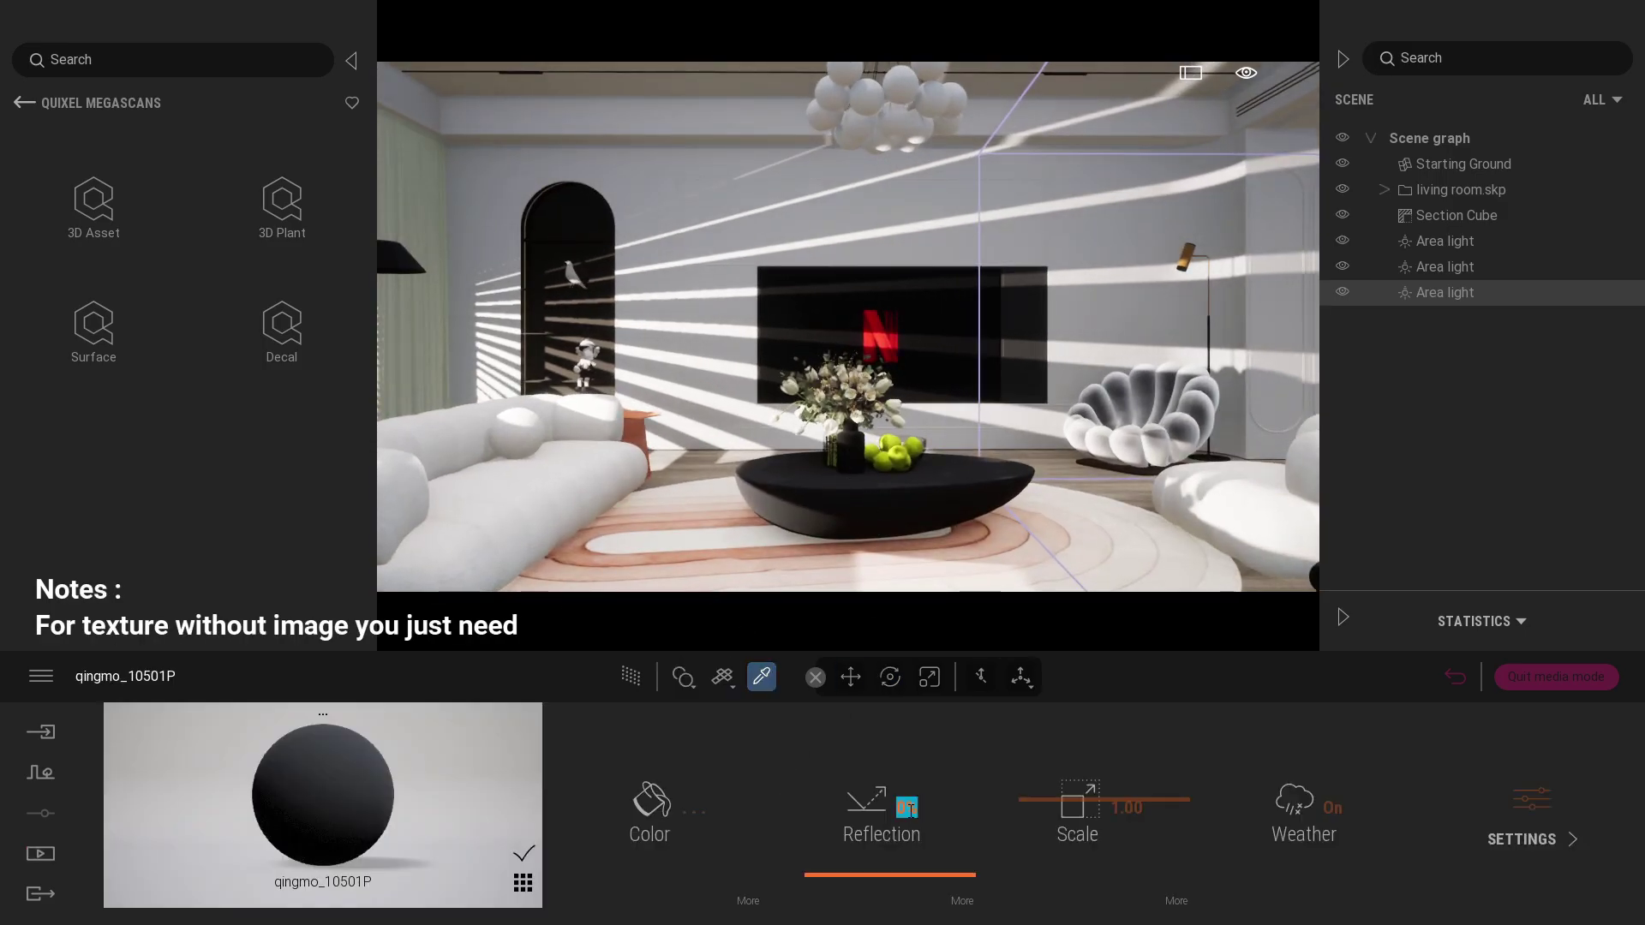
text(0)
key(Return)
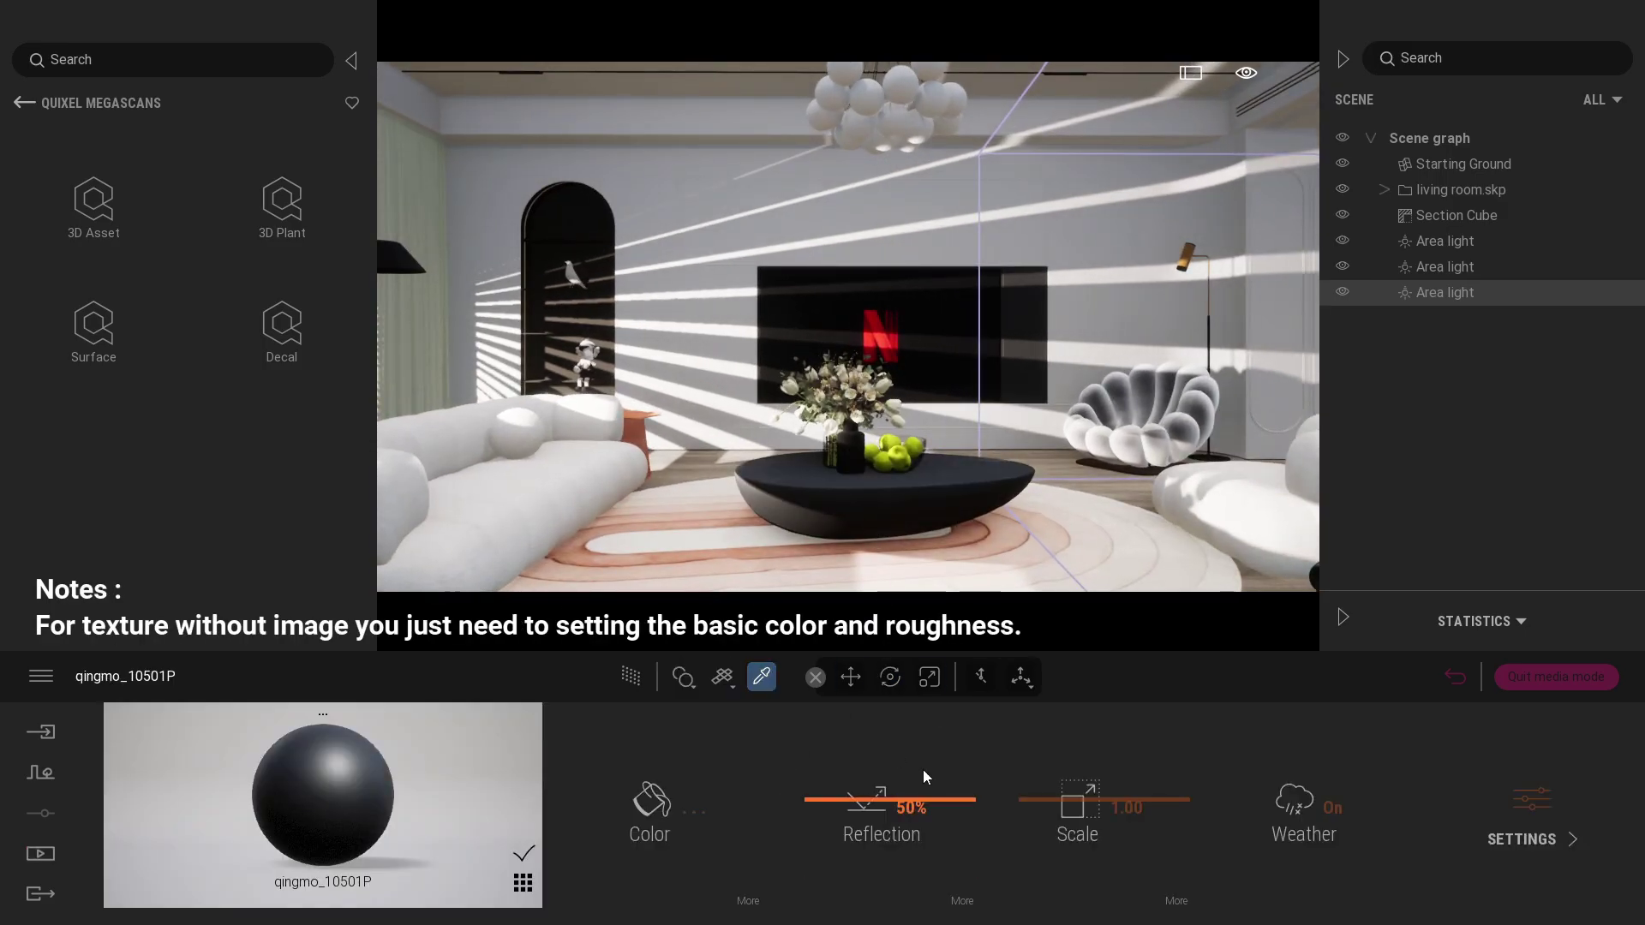
click(780, 285)
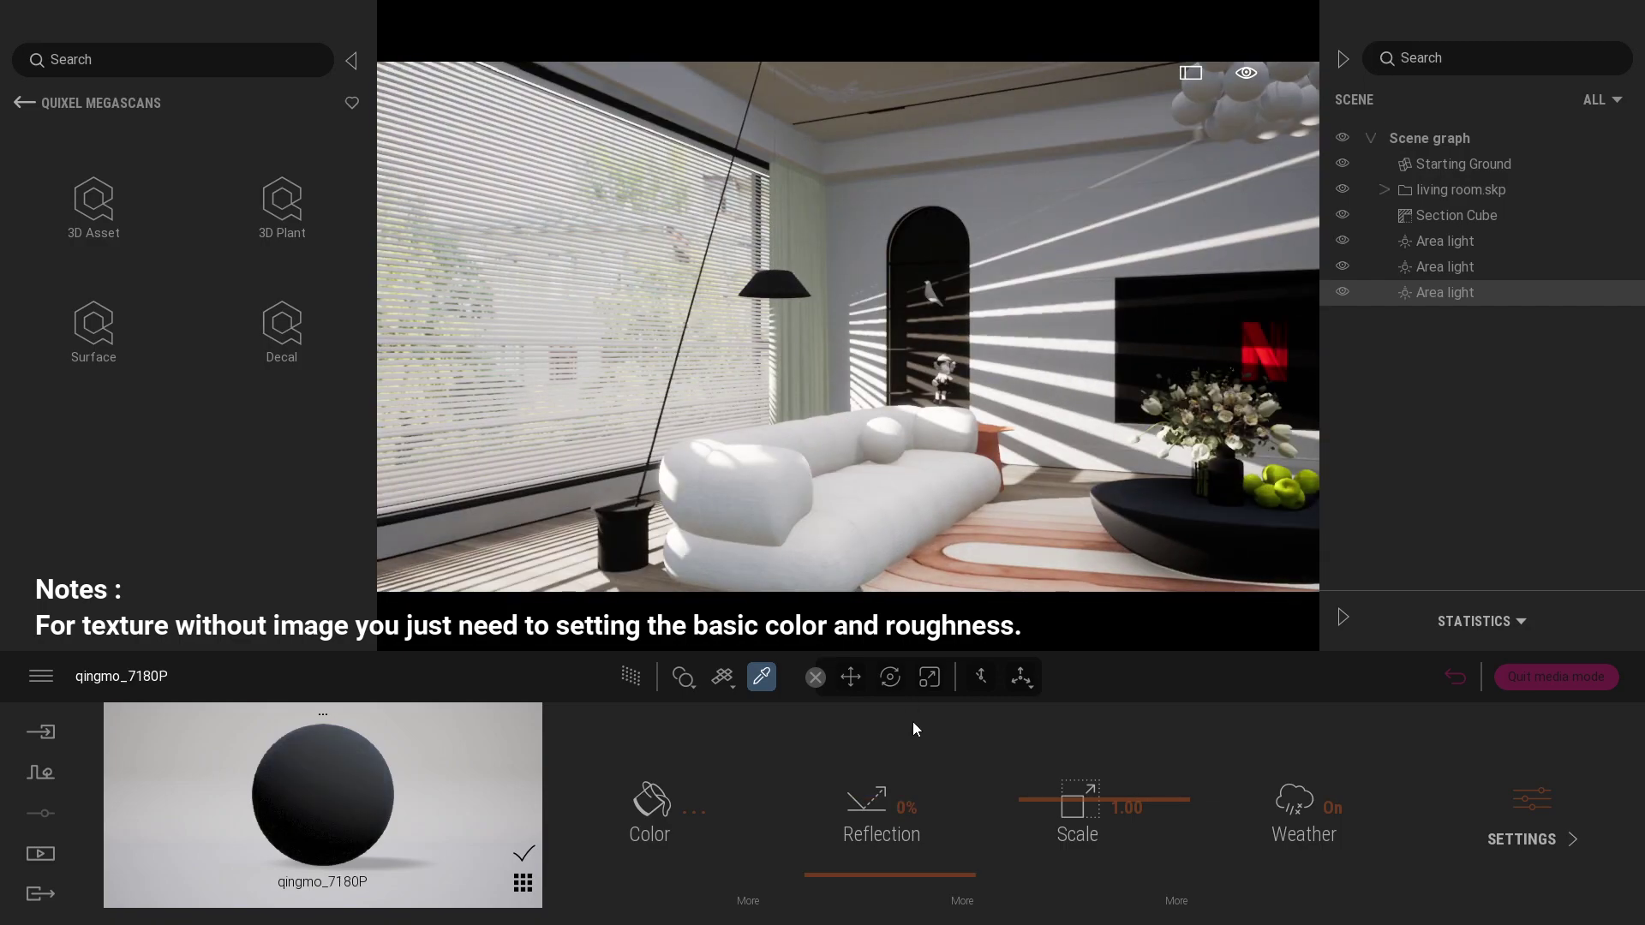
text(45)
key(Return)
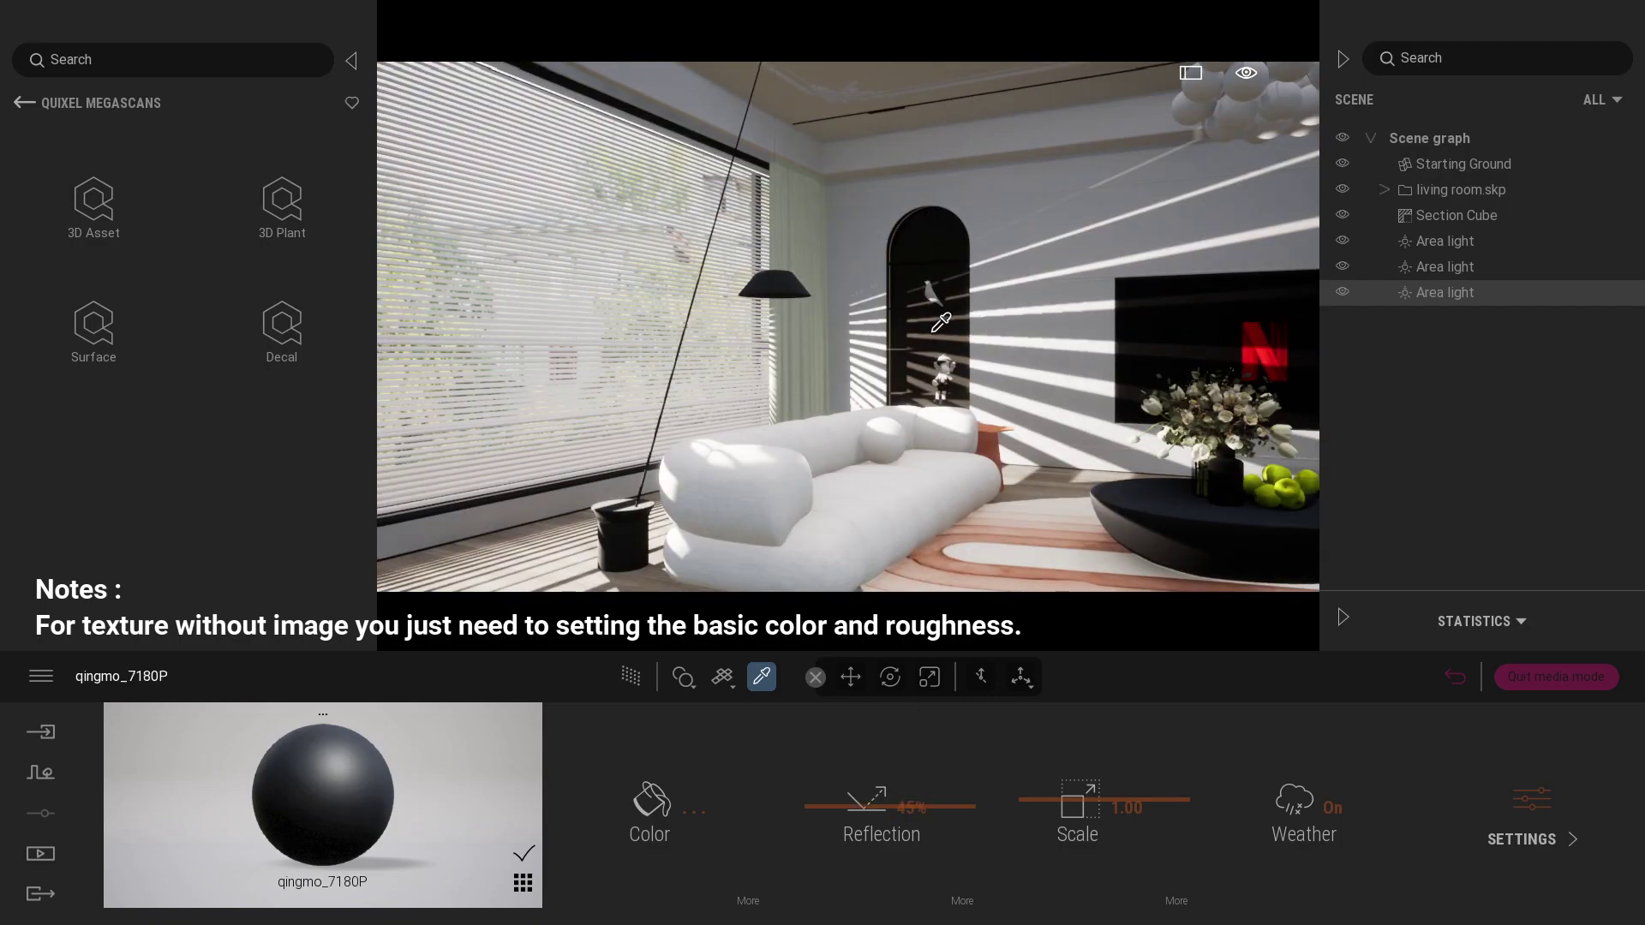
Adjust reflection on qingmo_7204P (65%, then 55%), the TV screen material and the white wall (35%).
click(935, 330)
text(65)
key(Return)
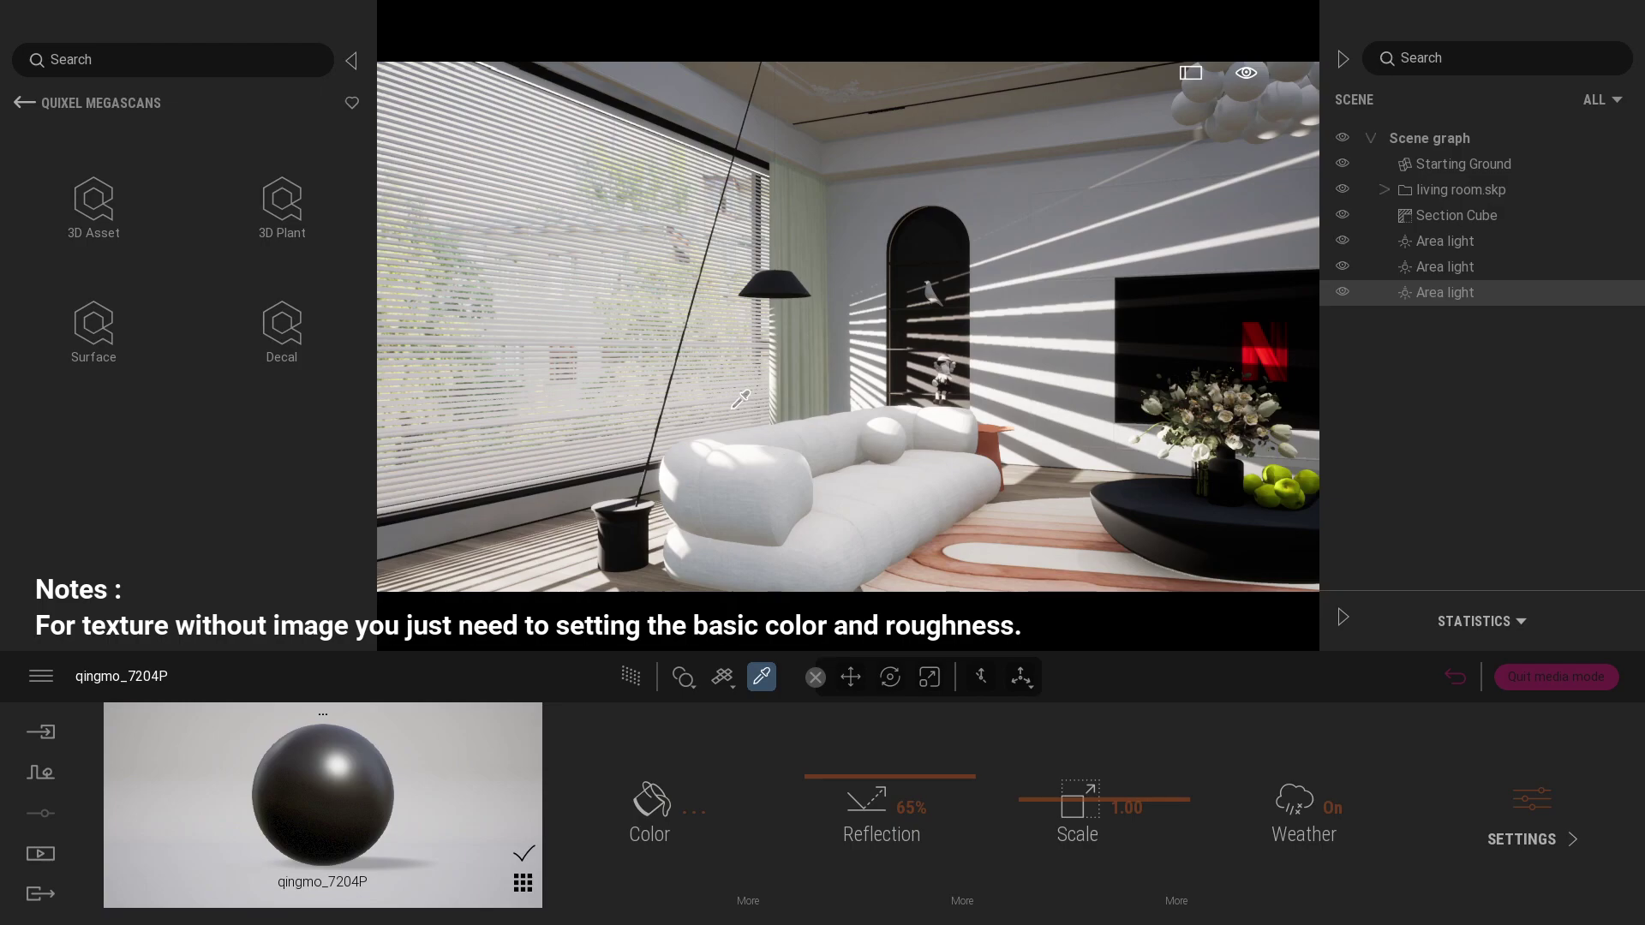
key(Return)
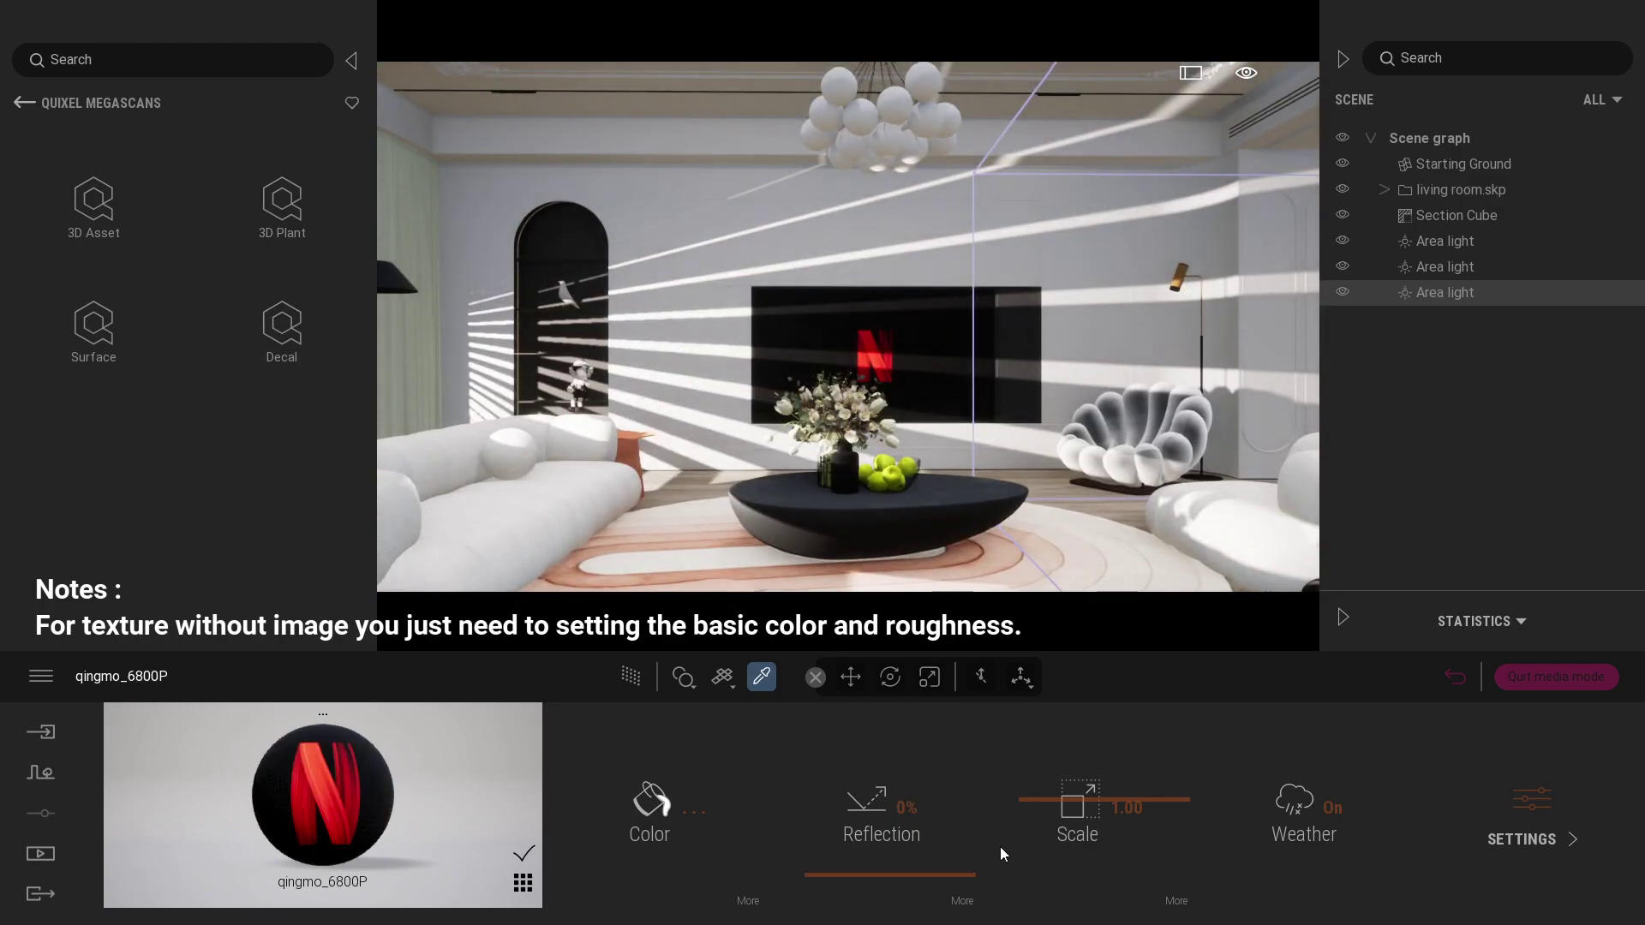
text(5)
key(Return)
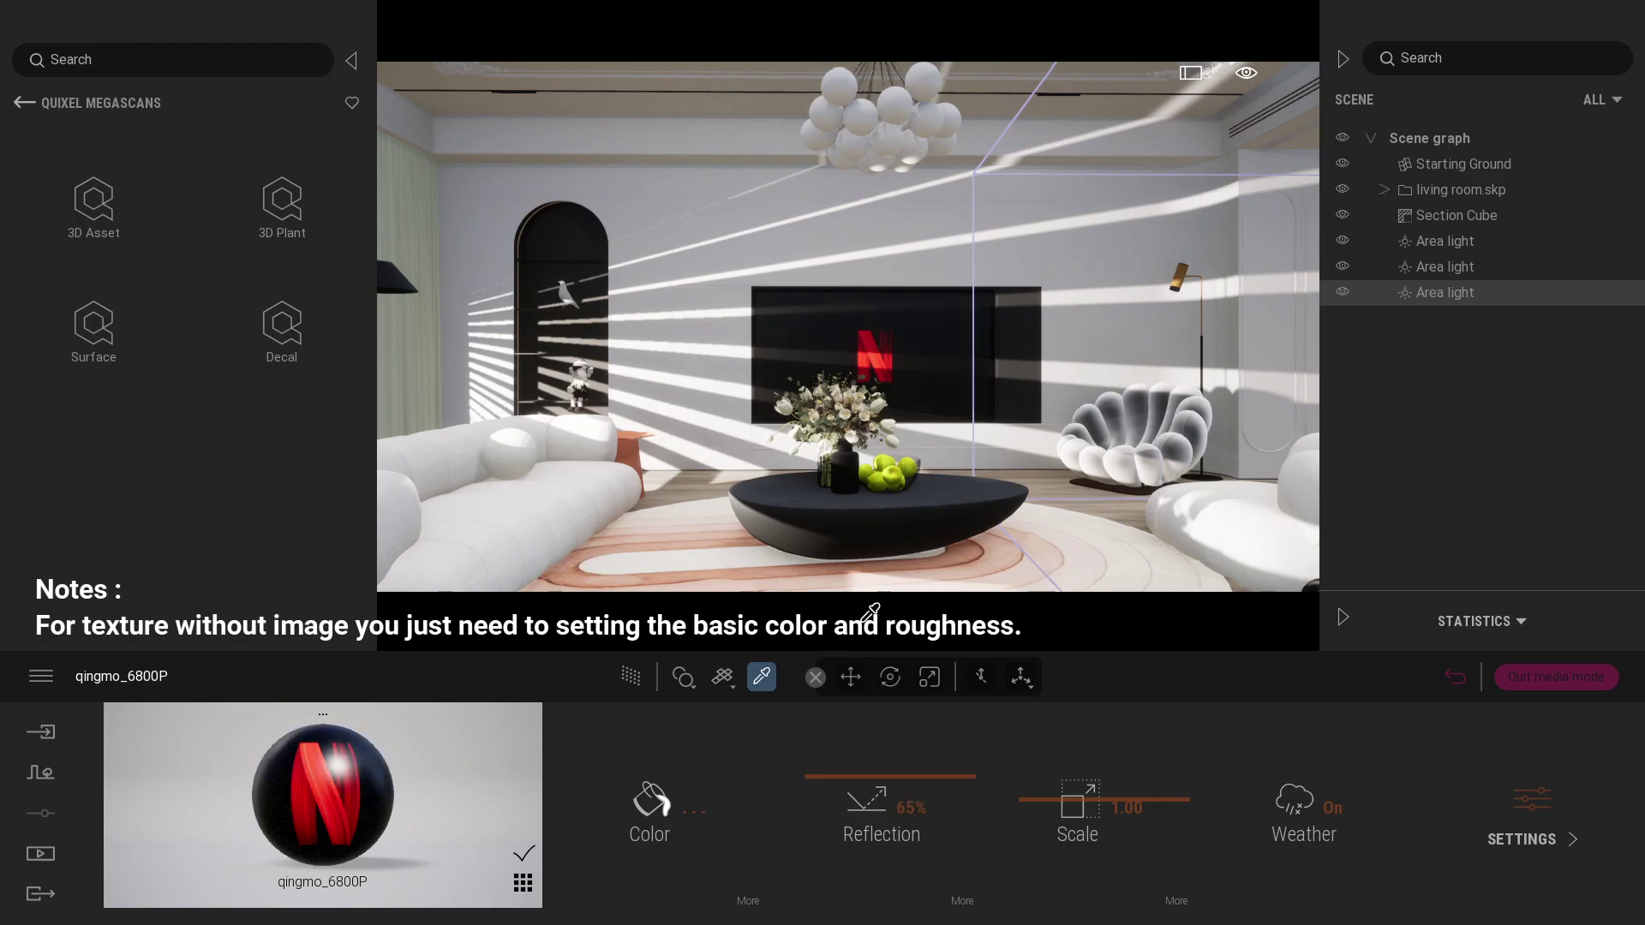
click(874, 279)
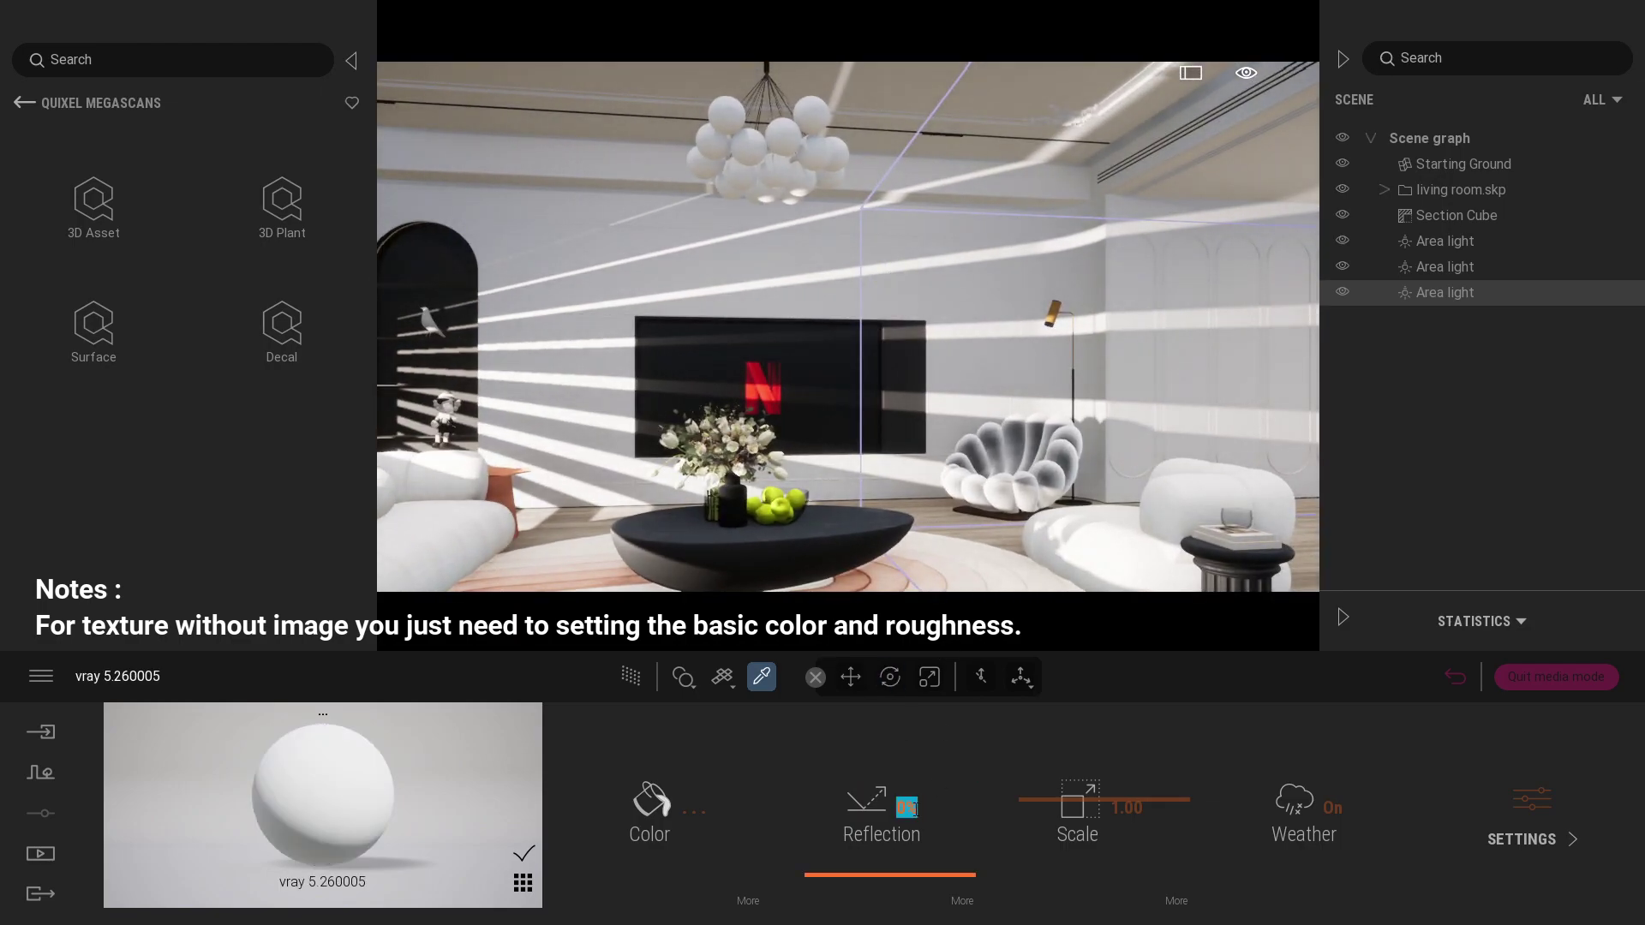
key(Return)
Raise the glossy black coffee-table material's reflection to 85%.
click(756, 521)
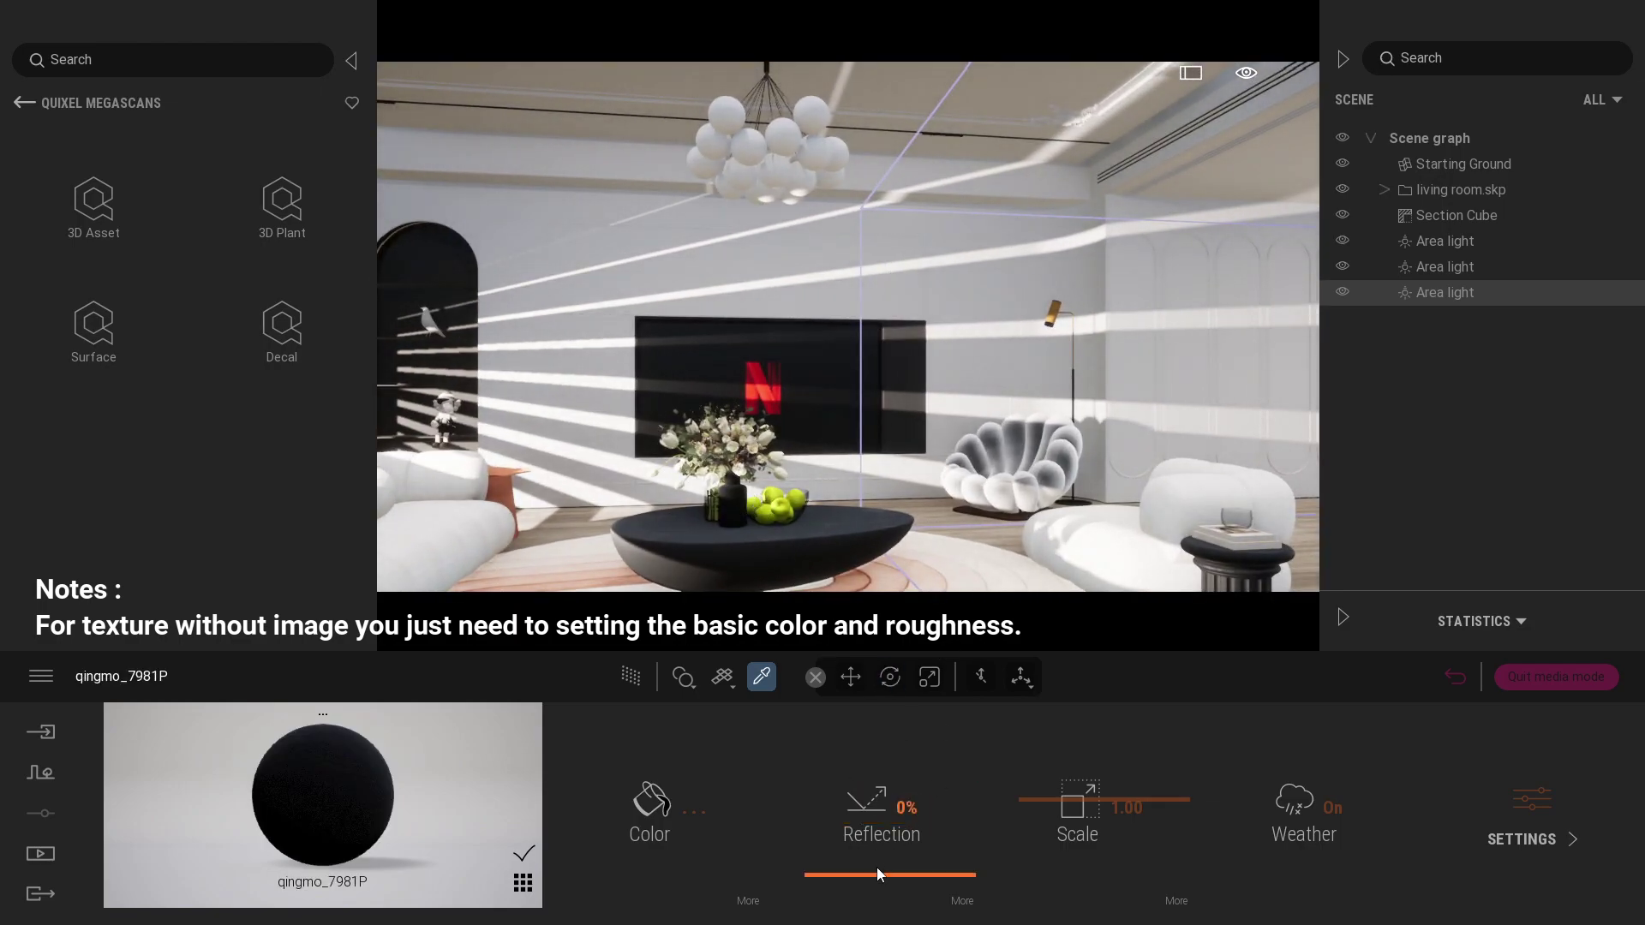
drag(881, 871, 871, 830)
click(903, 812)
text(65)
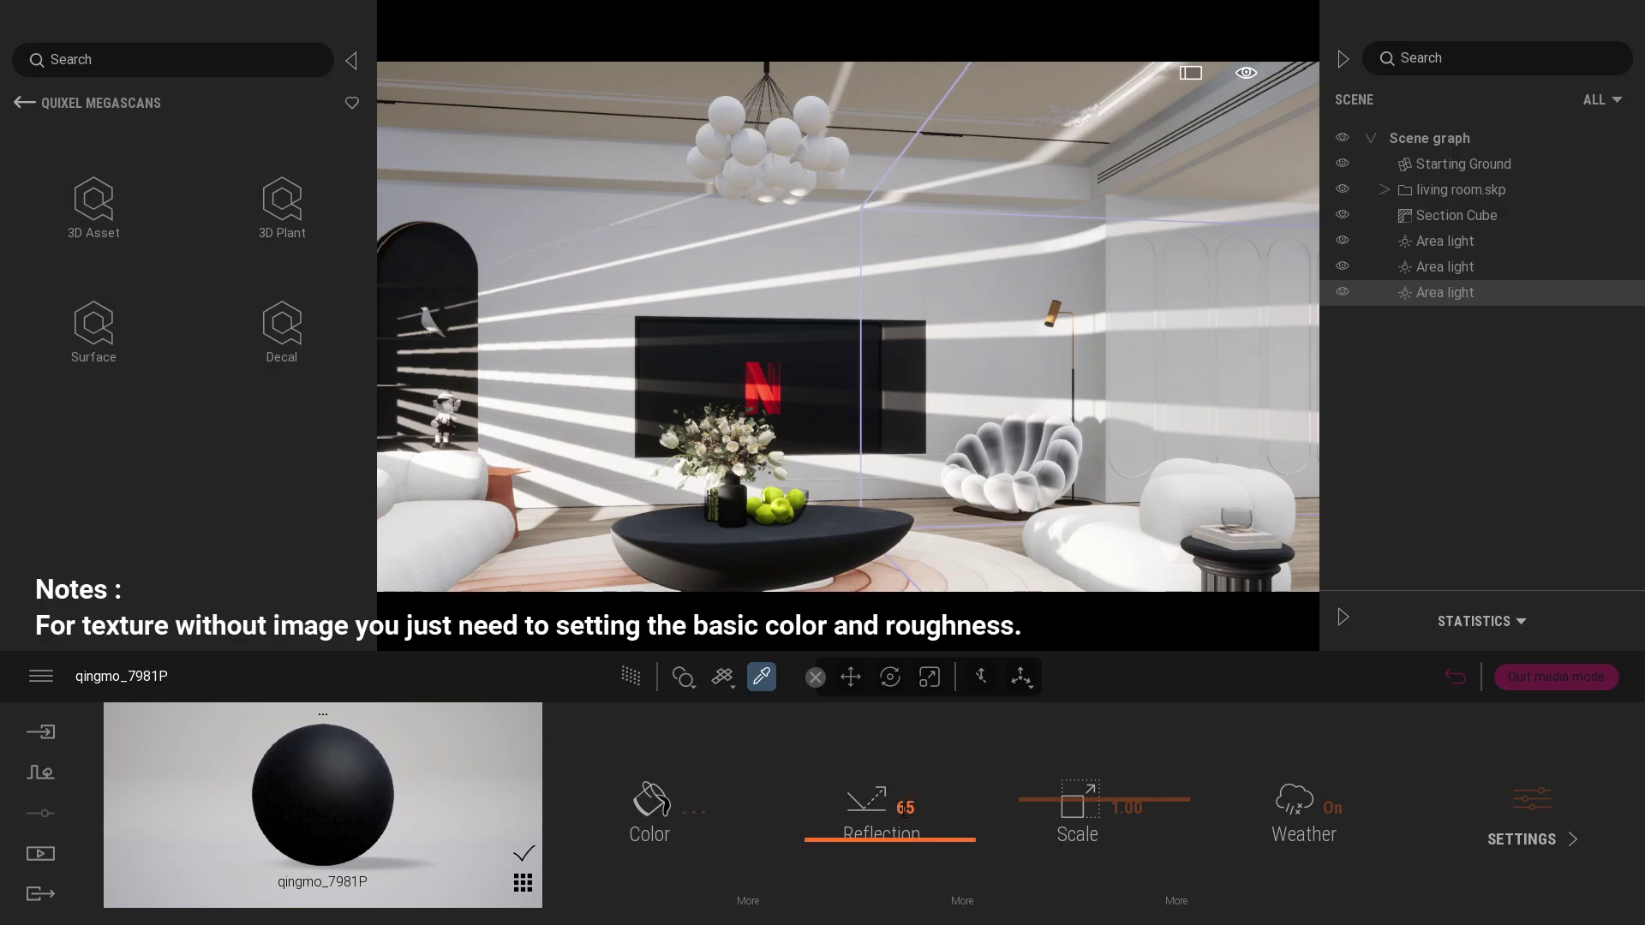
key(Return)
click(686, 813)
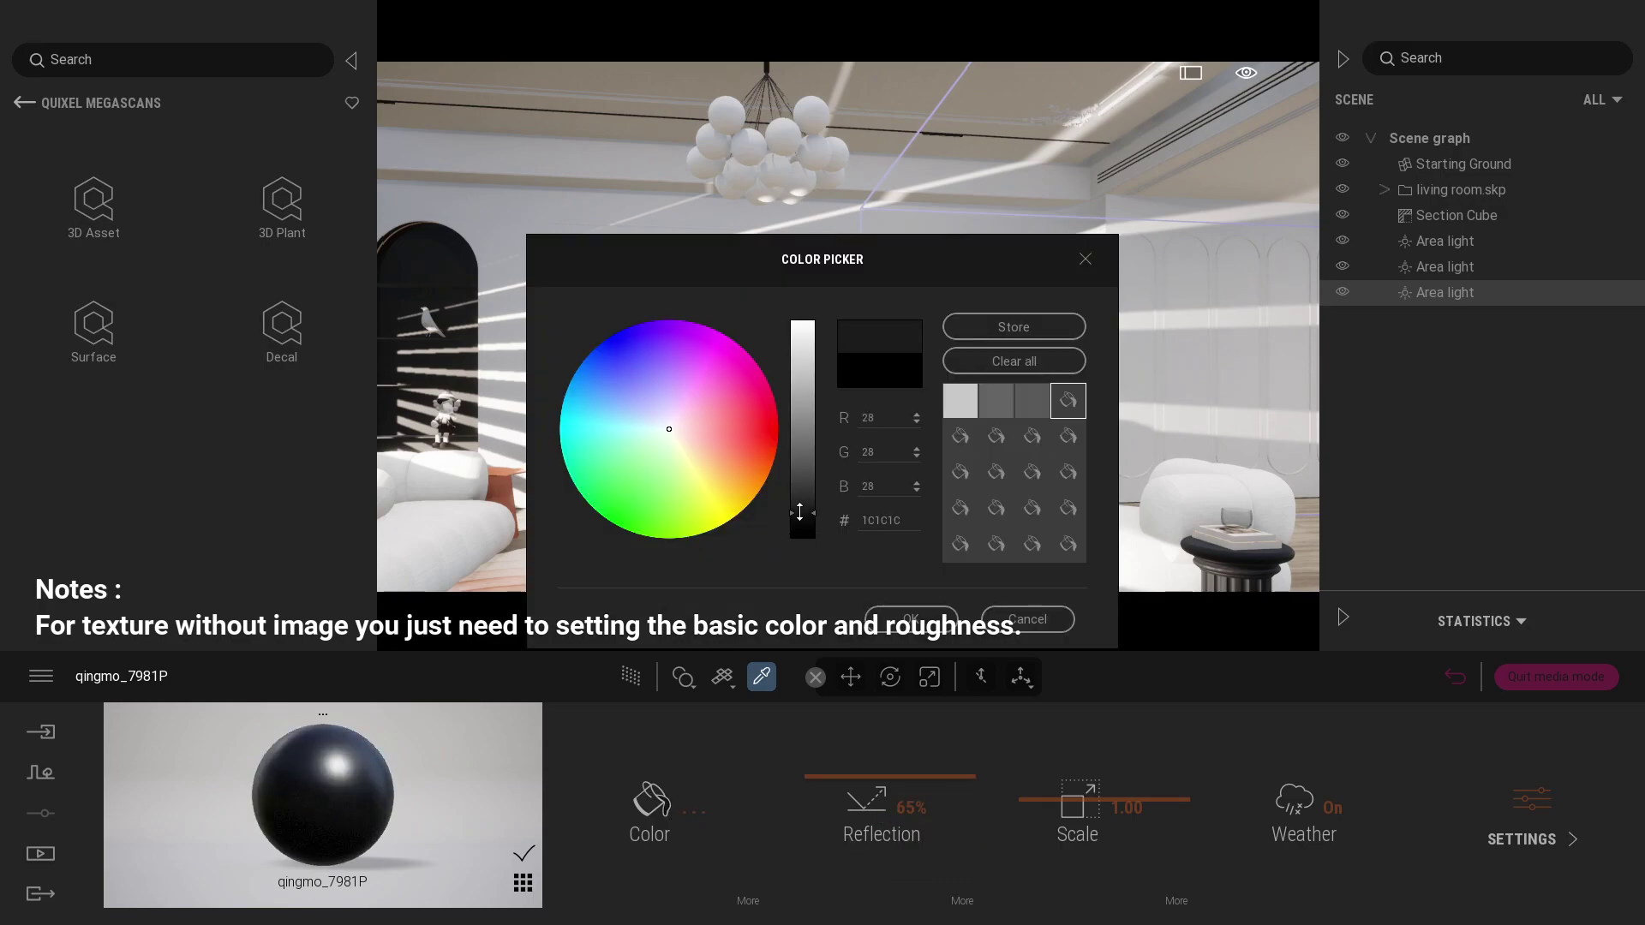
click(910, 619)
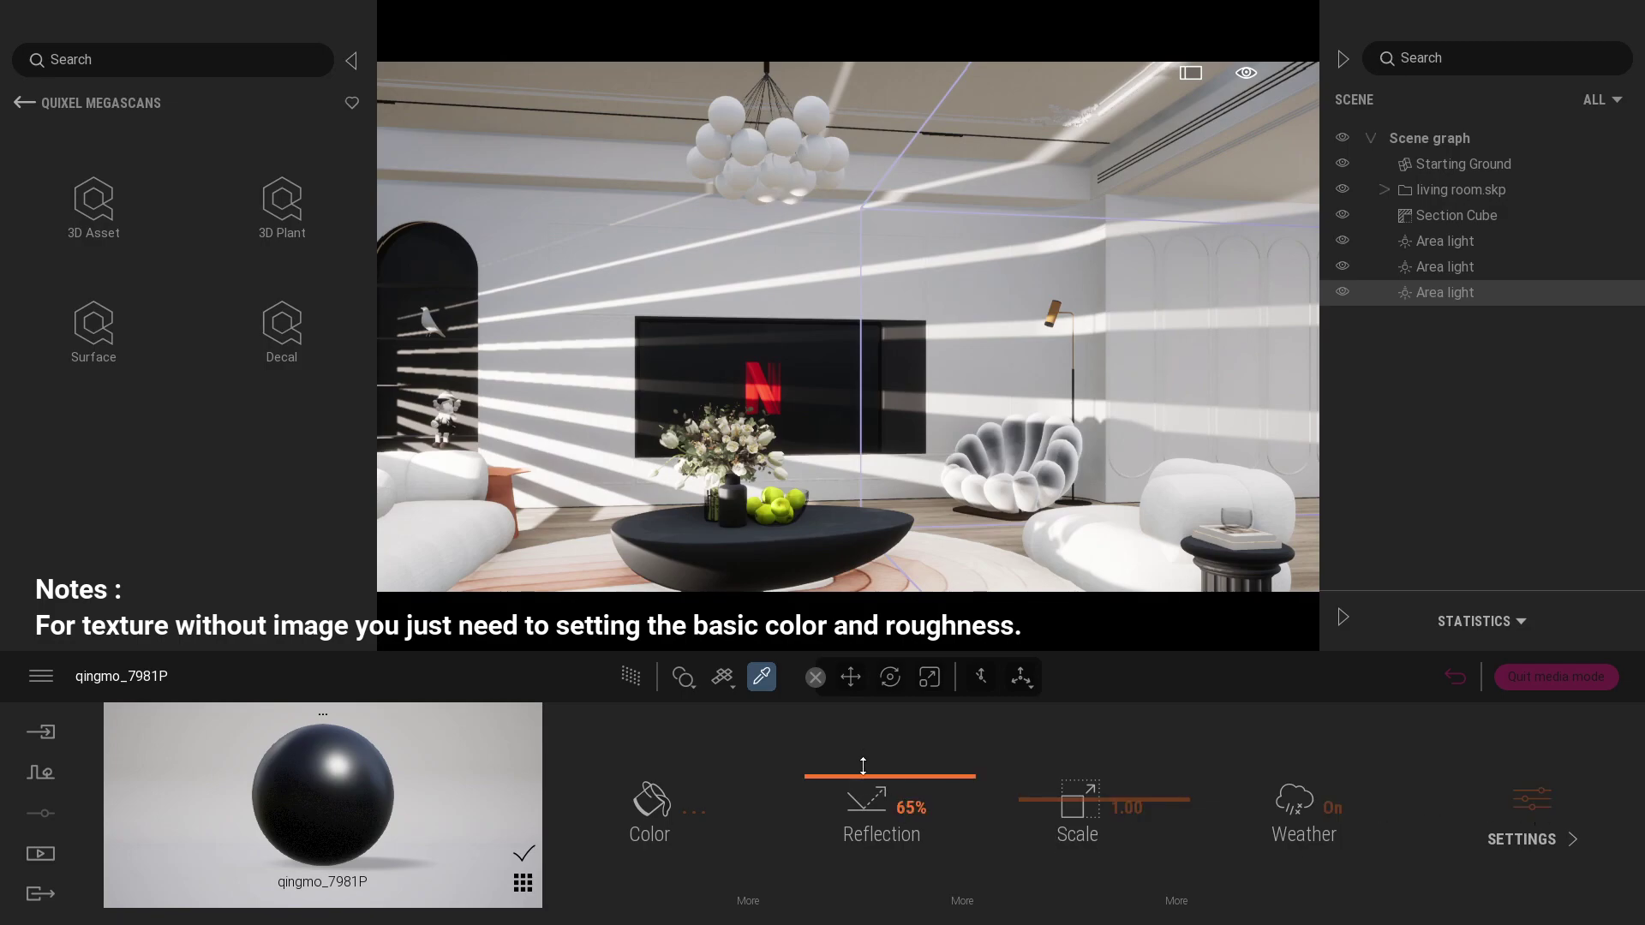
drag(863, 765, 876, 731)
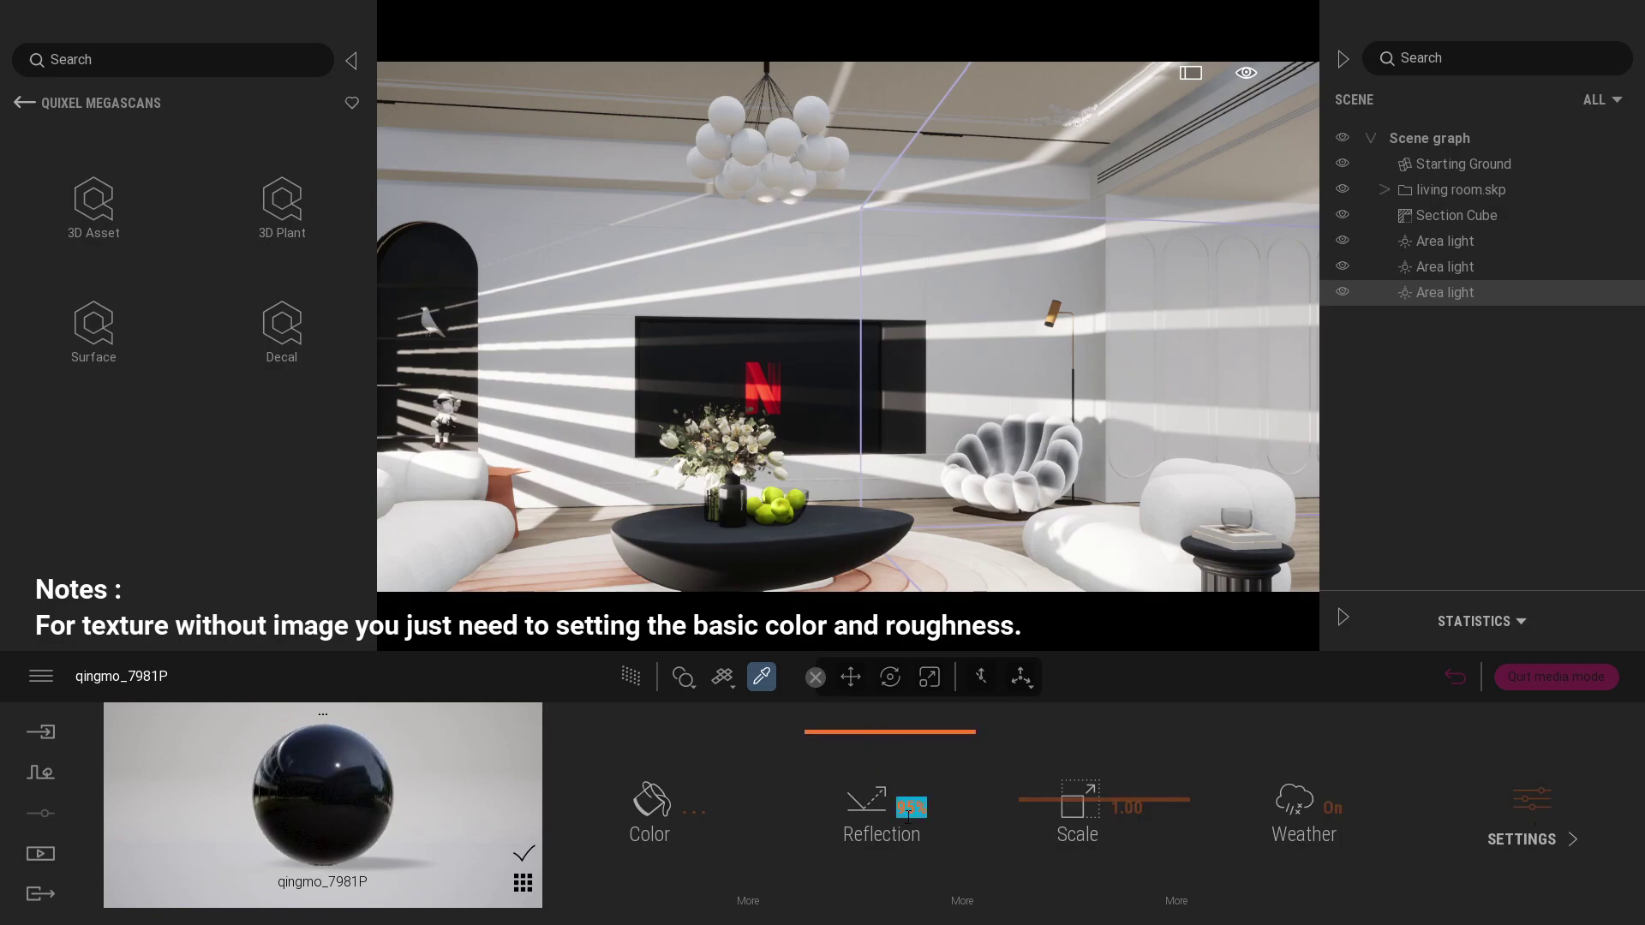
text(85)
key(Return)
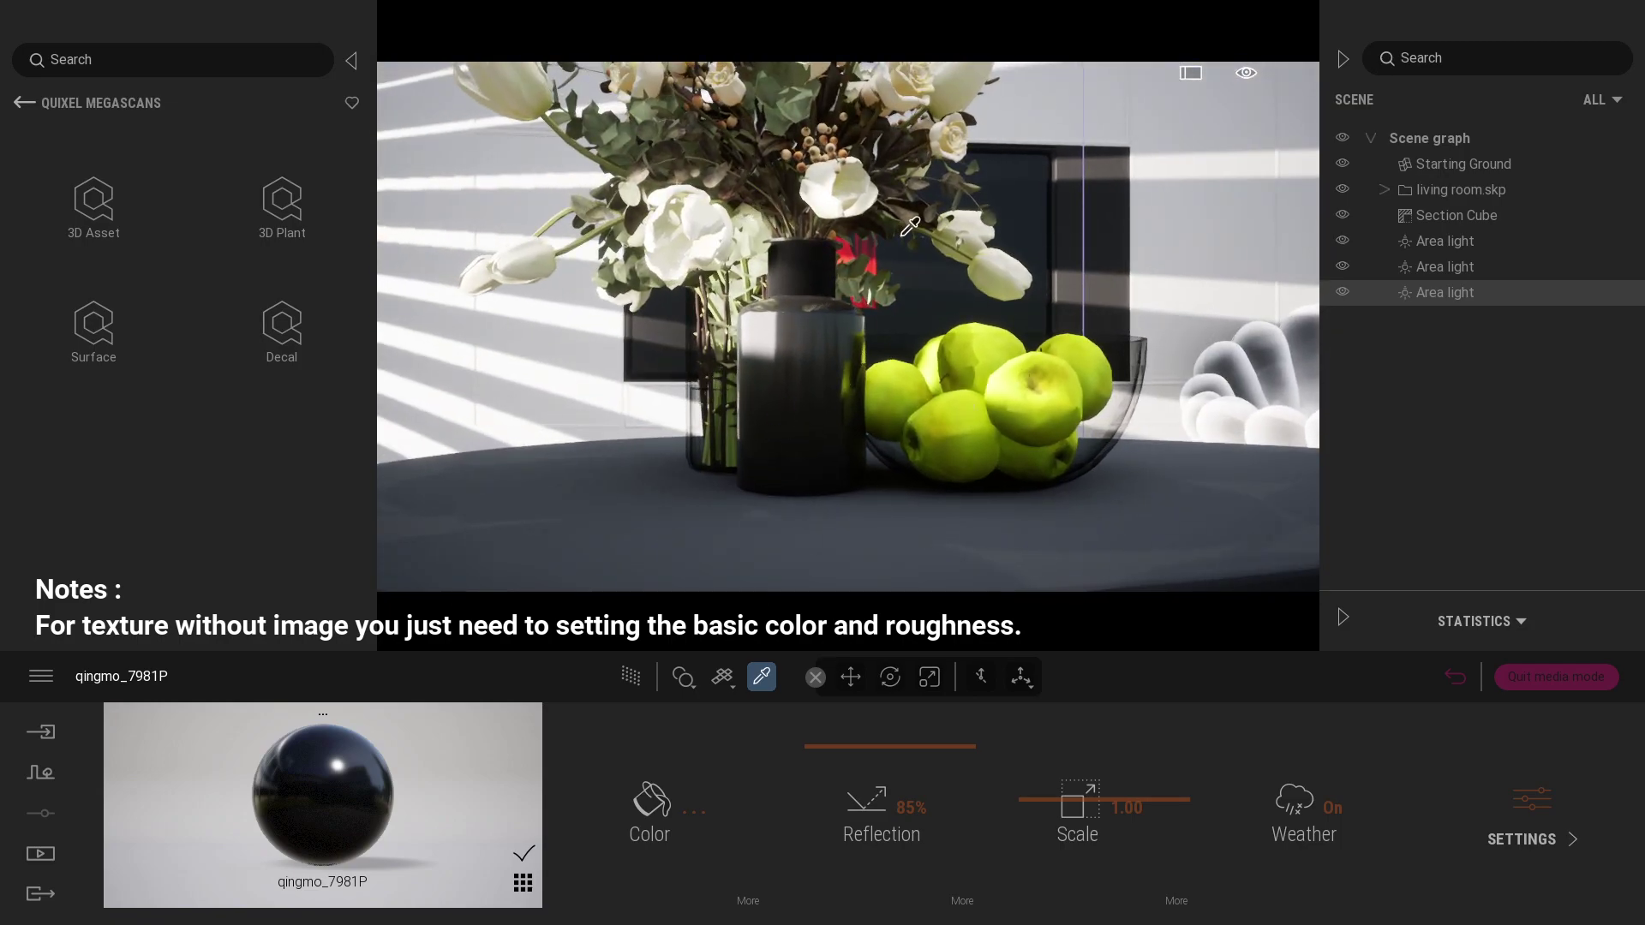
Set the bouquet's leaf material to 40% reflection and the apple material to 65%.
click(917, 207)
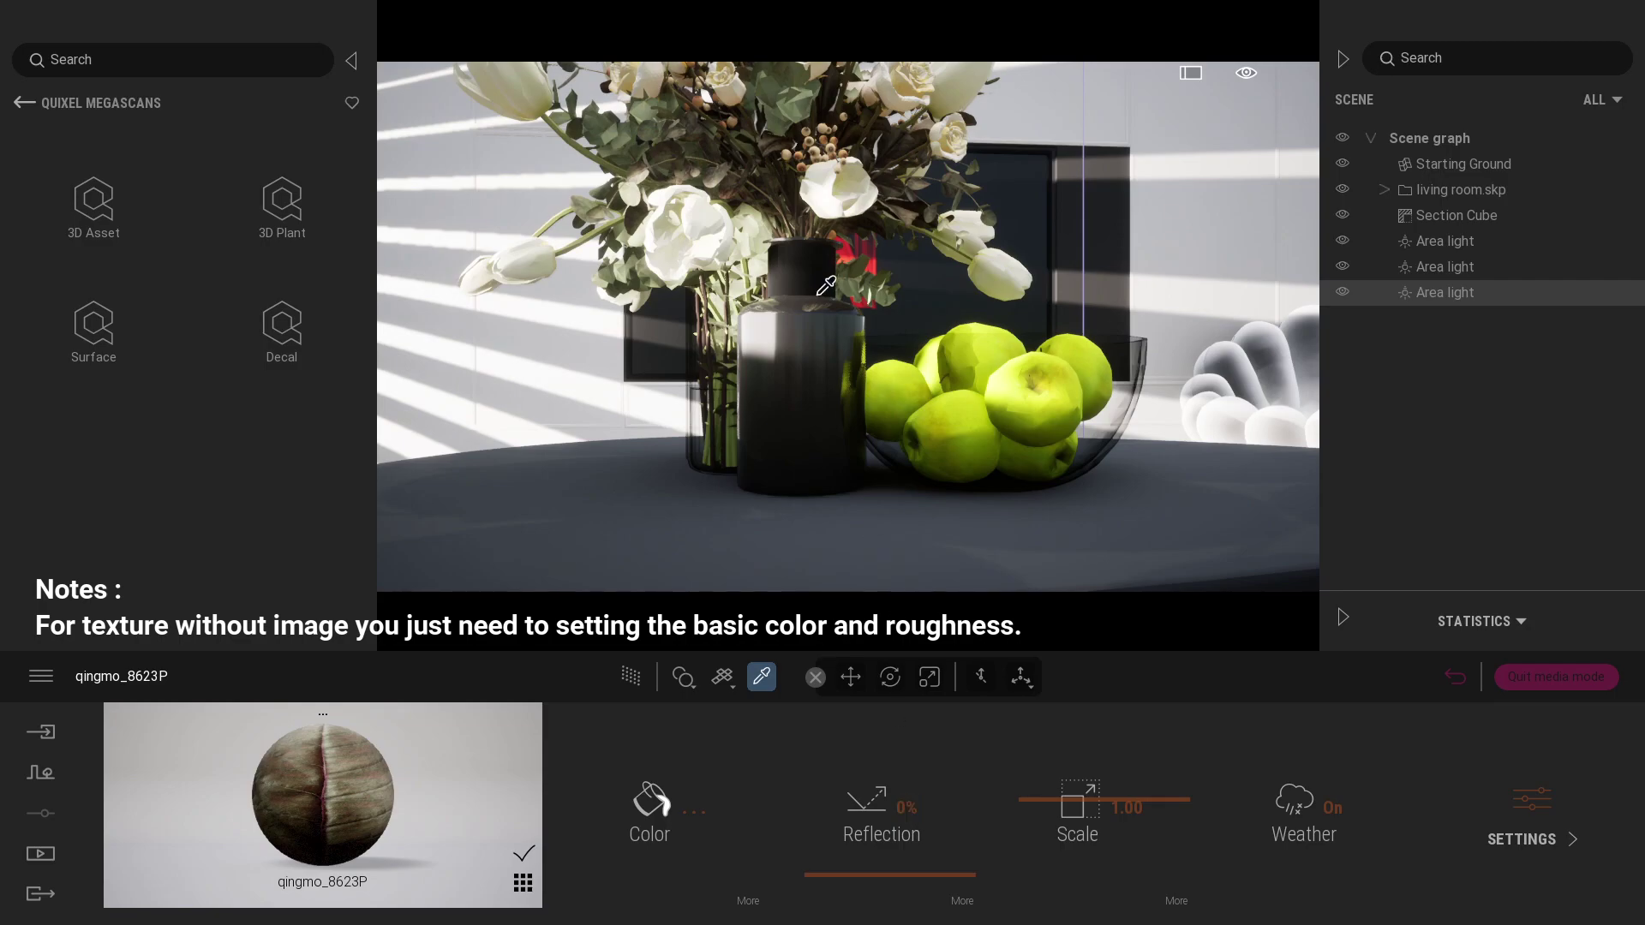
click(580, 142)
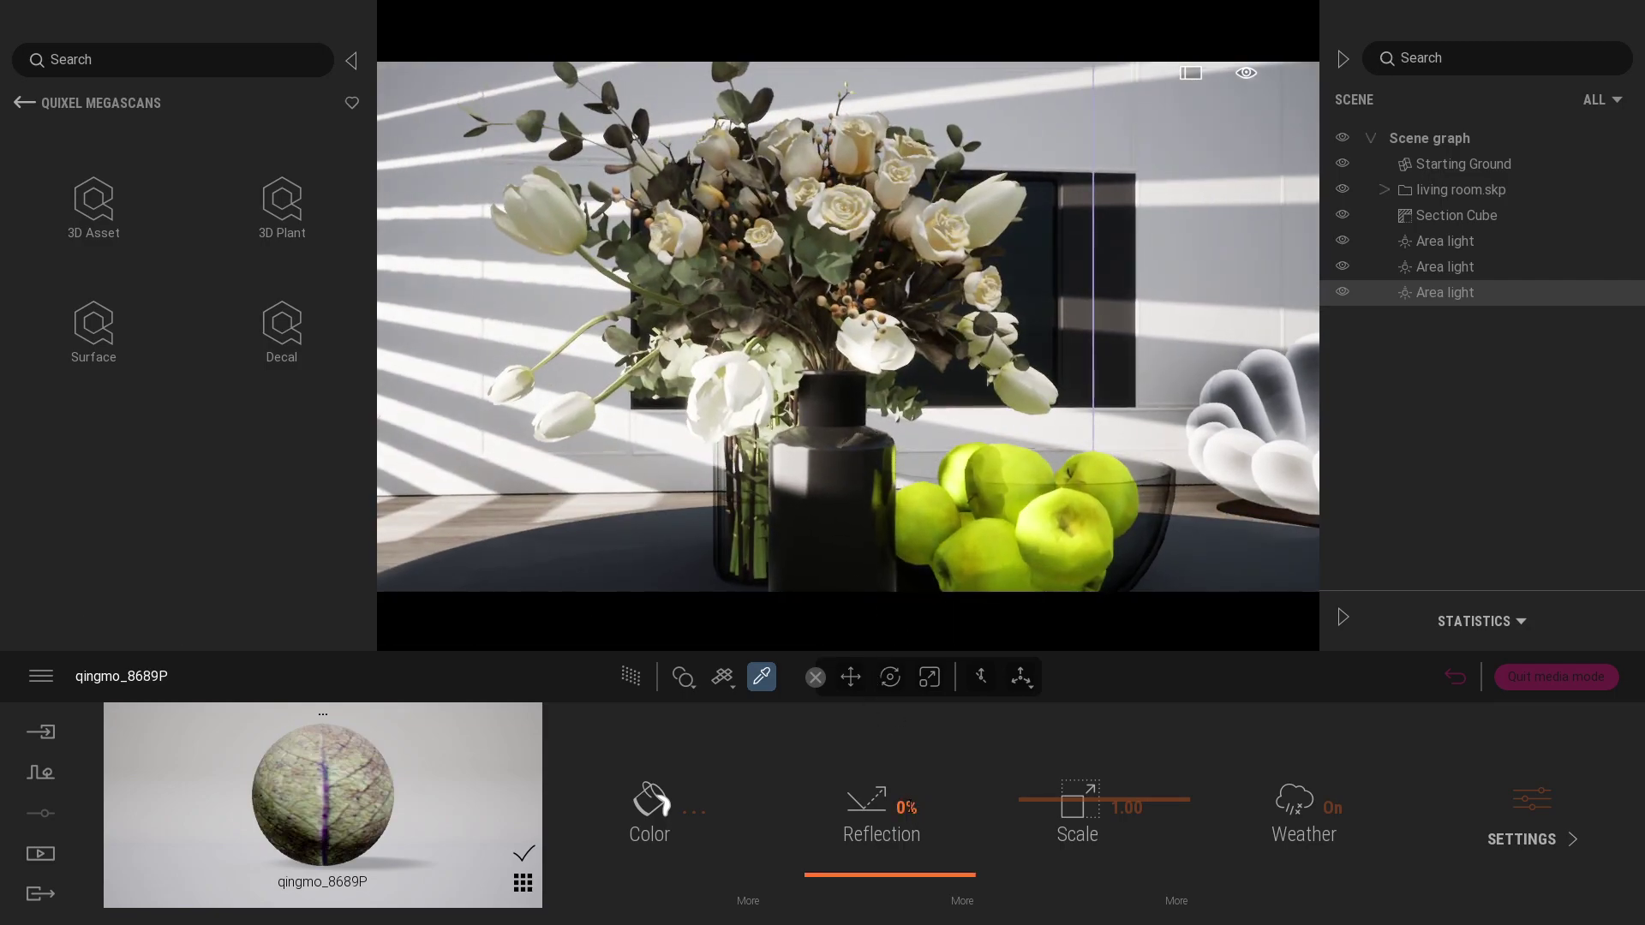
text(35)
click(908, 808)
text(40)
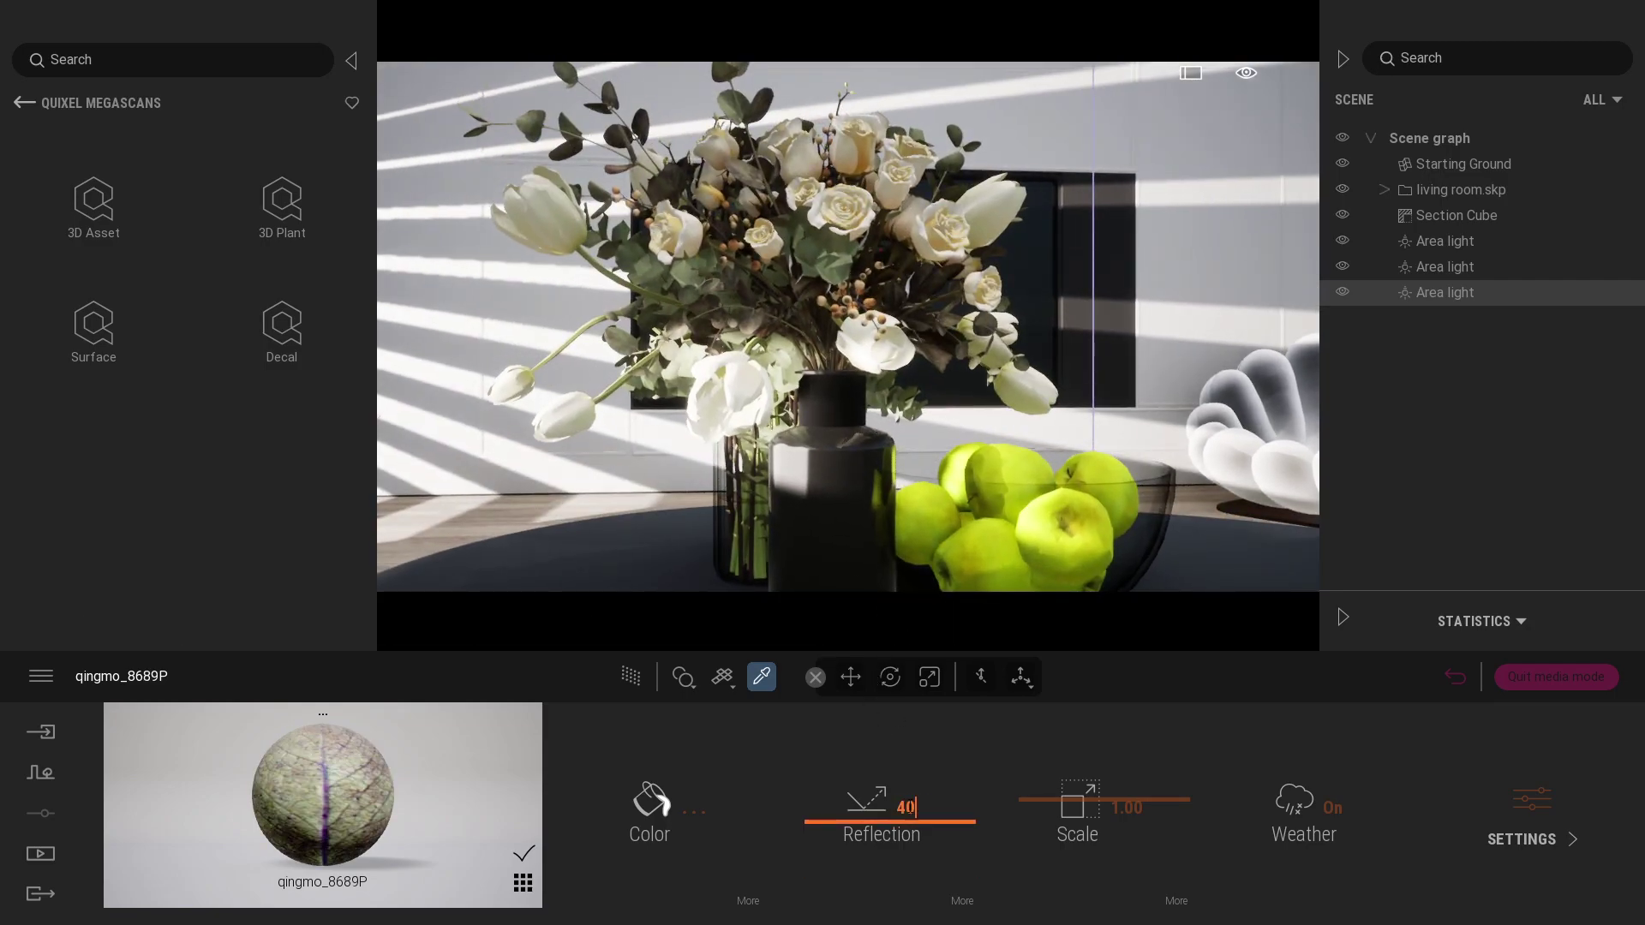
key(Return)
click(1018, 476)
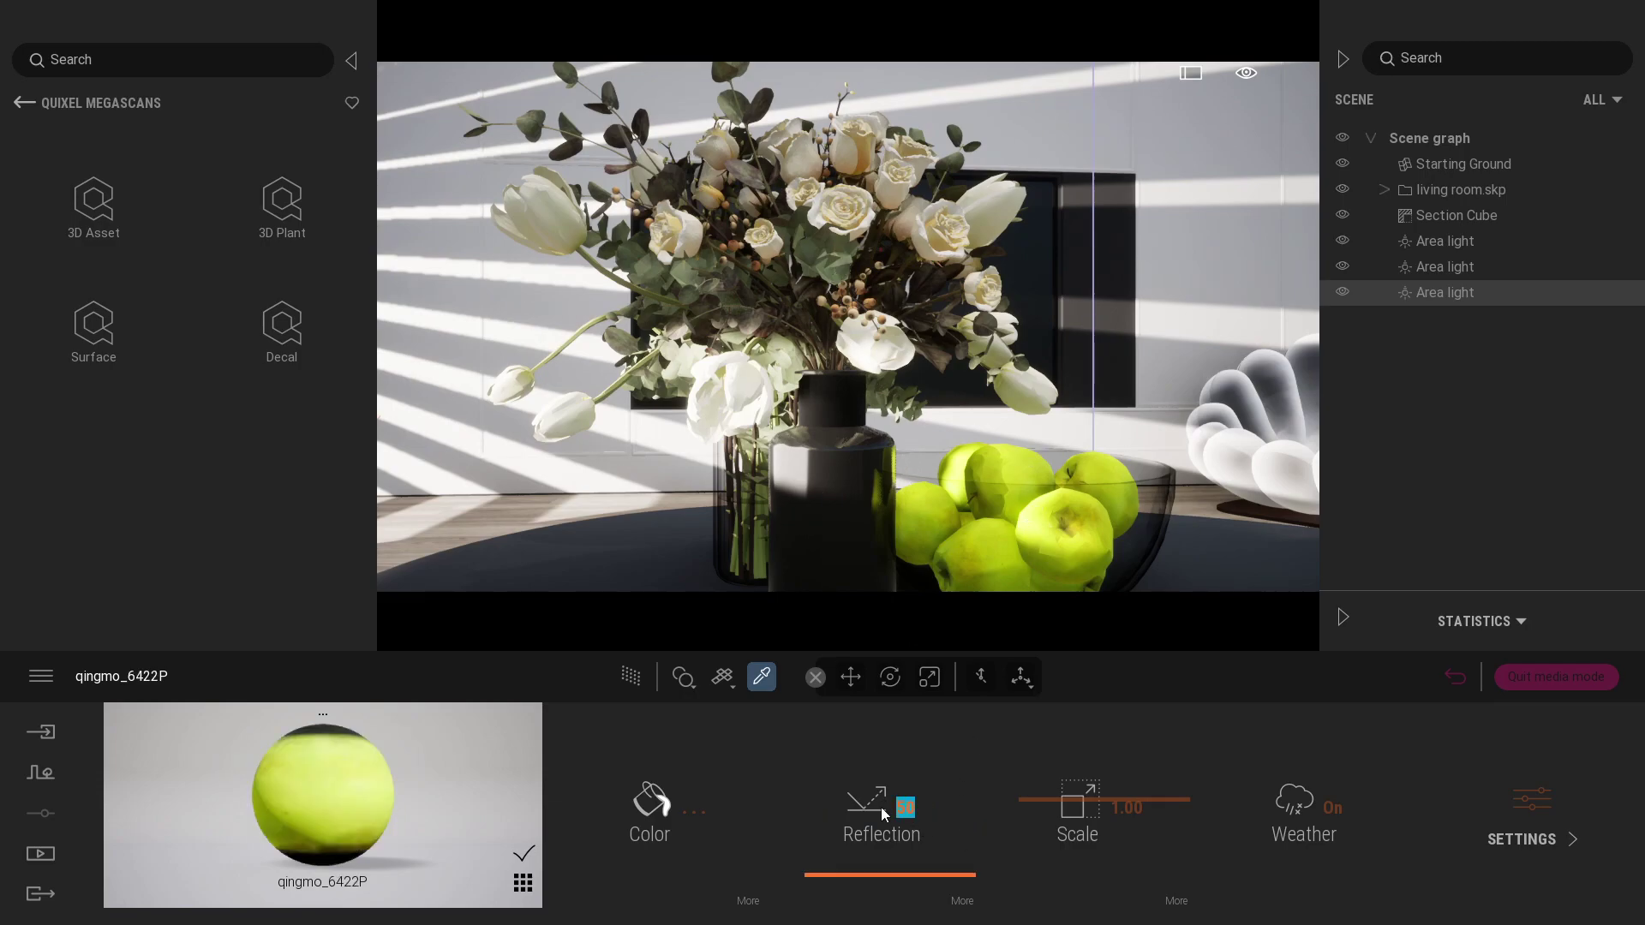
text(65)
key(Return)
click(831, 410)
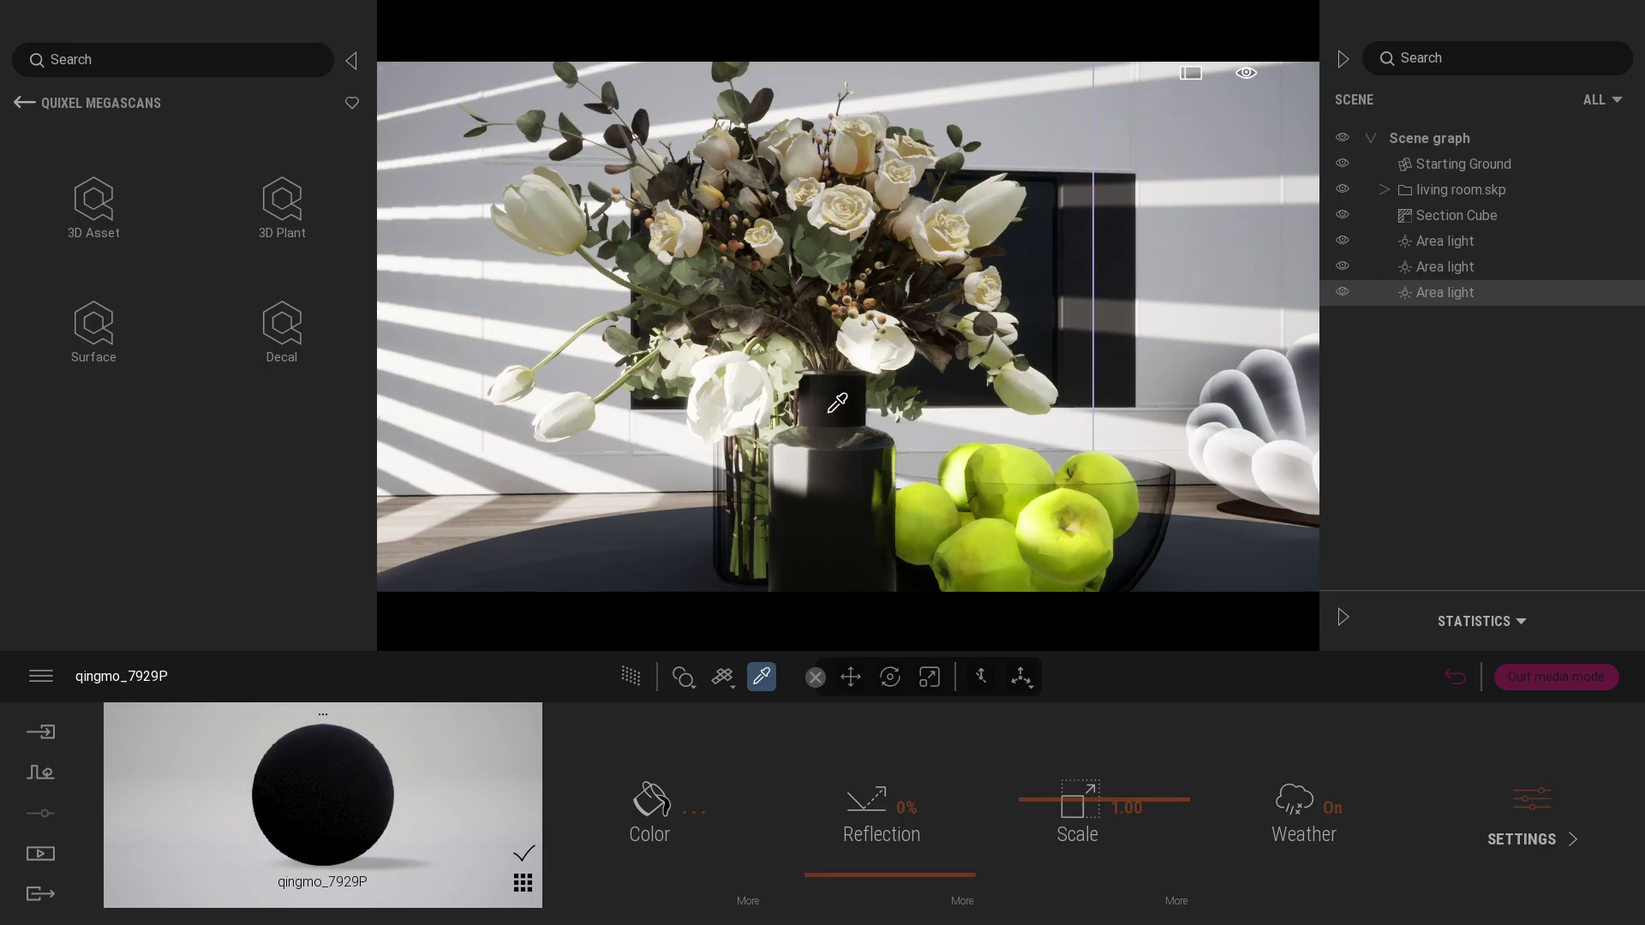
click(851, 520)
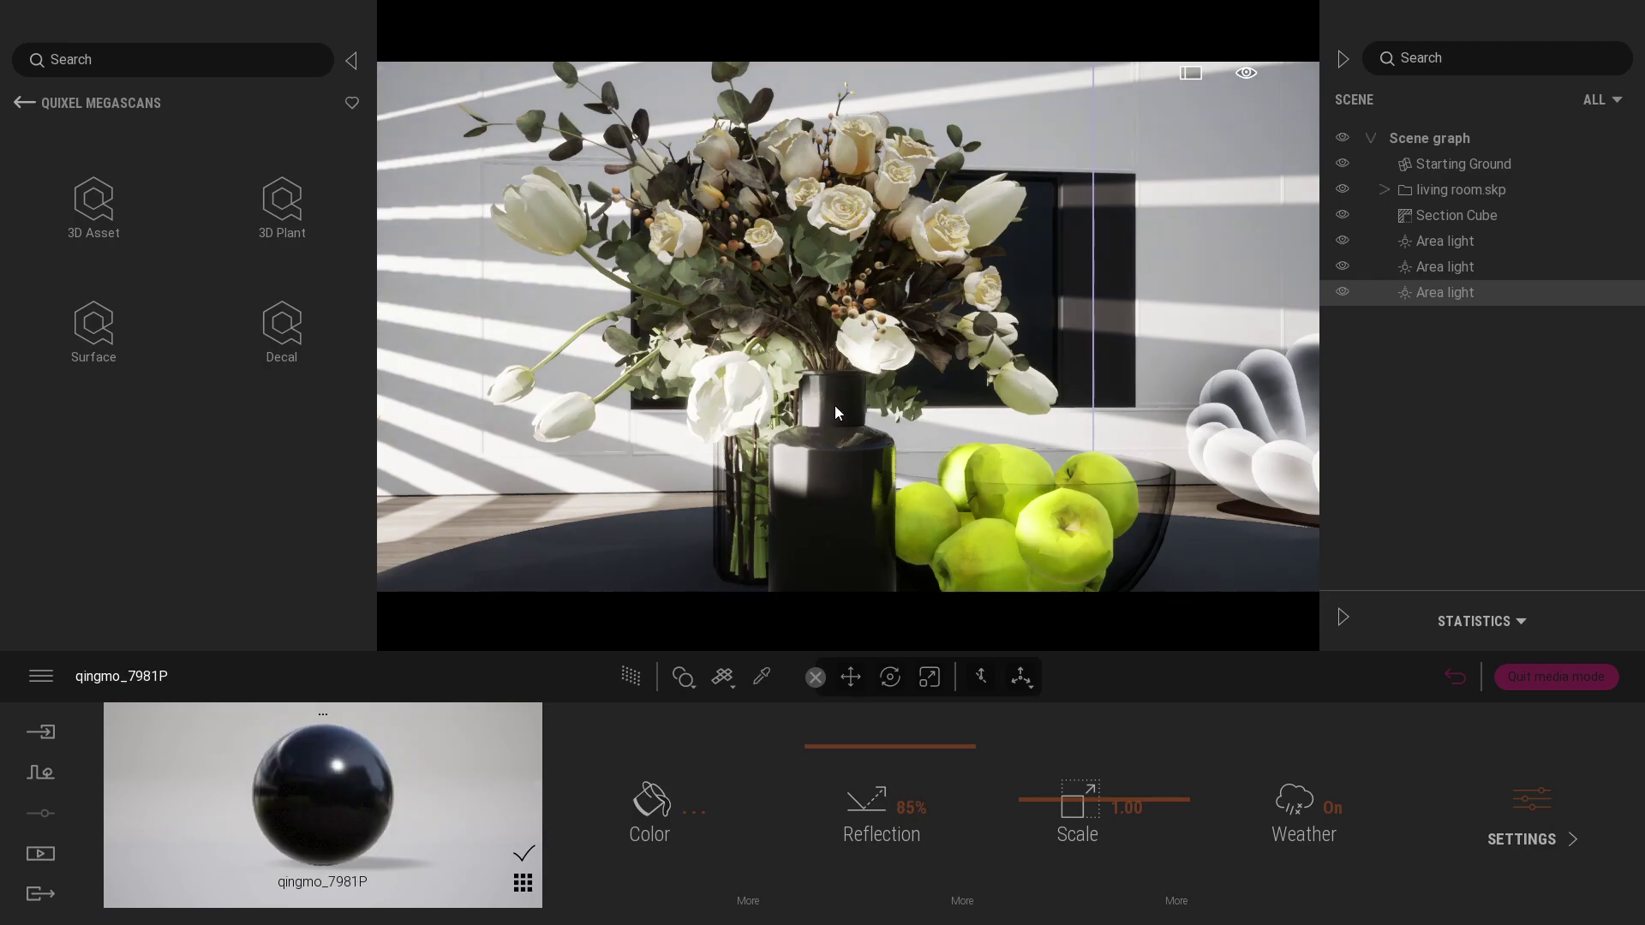
Apply the Clear glass material to the glass vase.
scroll(838, 527, down, 5)
click(632, 679)
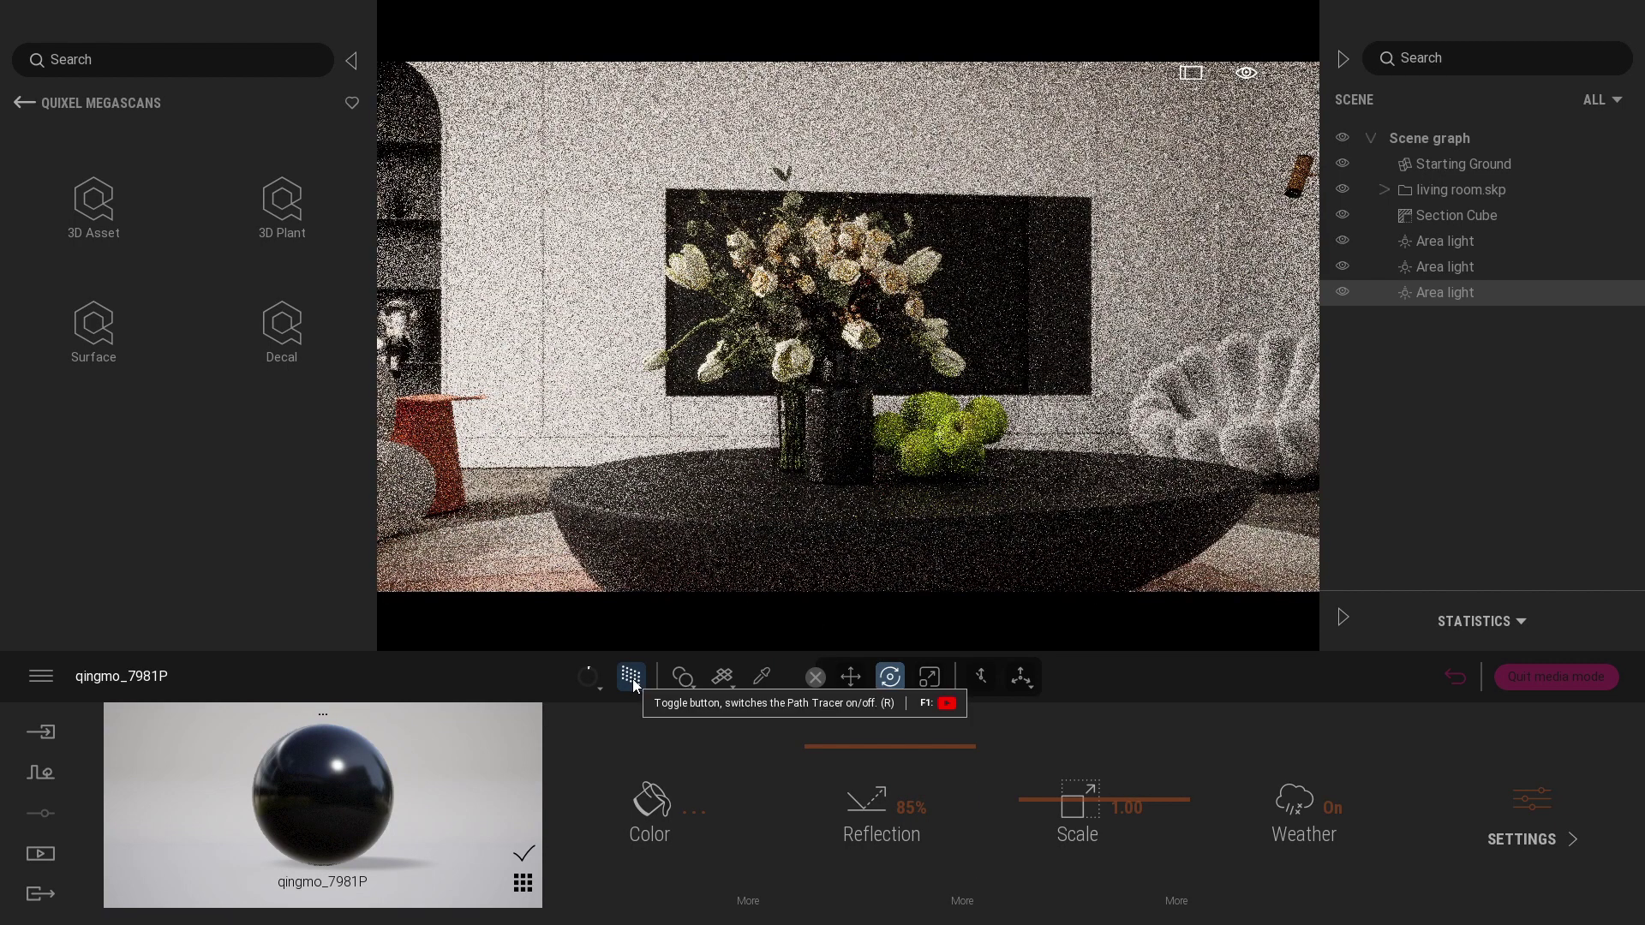
click(632, 679)
click(24, 103)
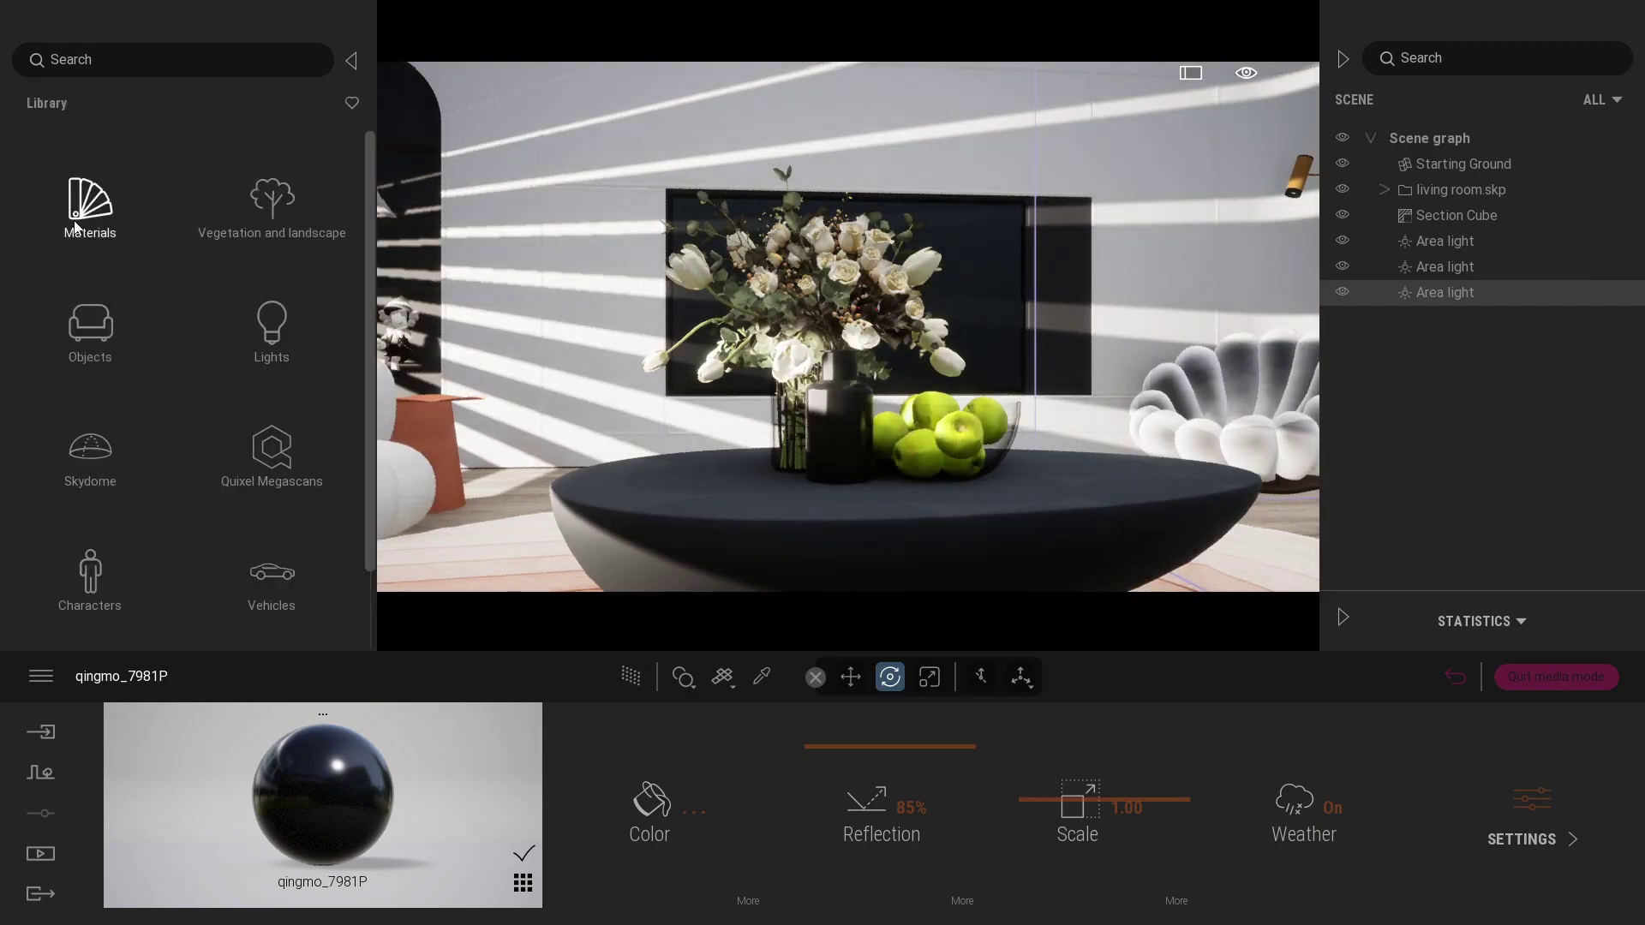
click(90, 201)
click(122, 284)
drag(121, 284, 788, 430)
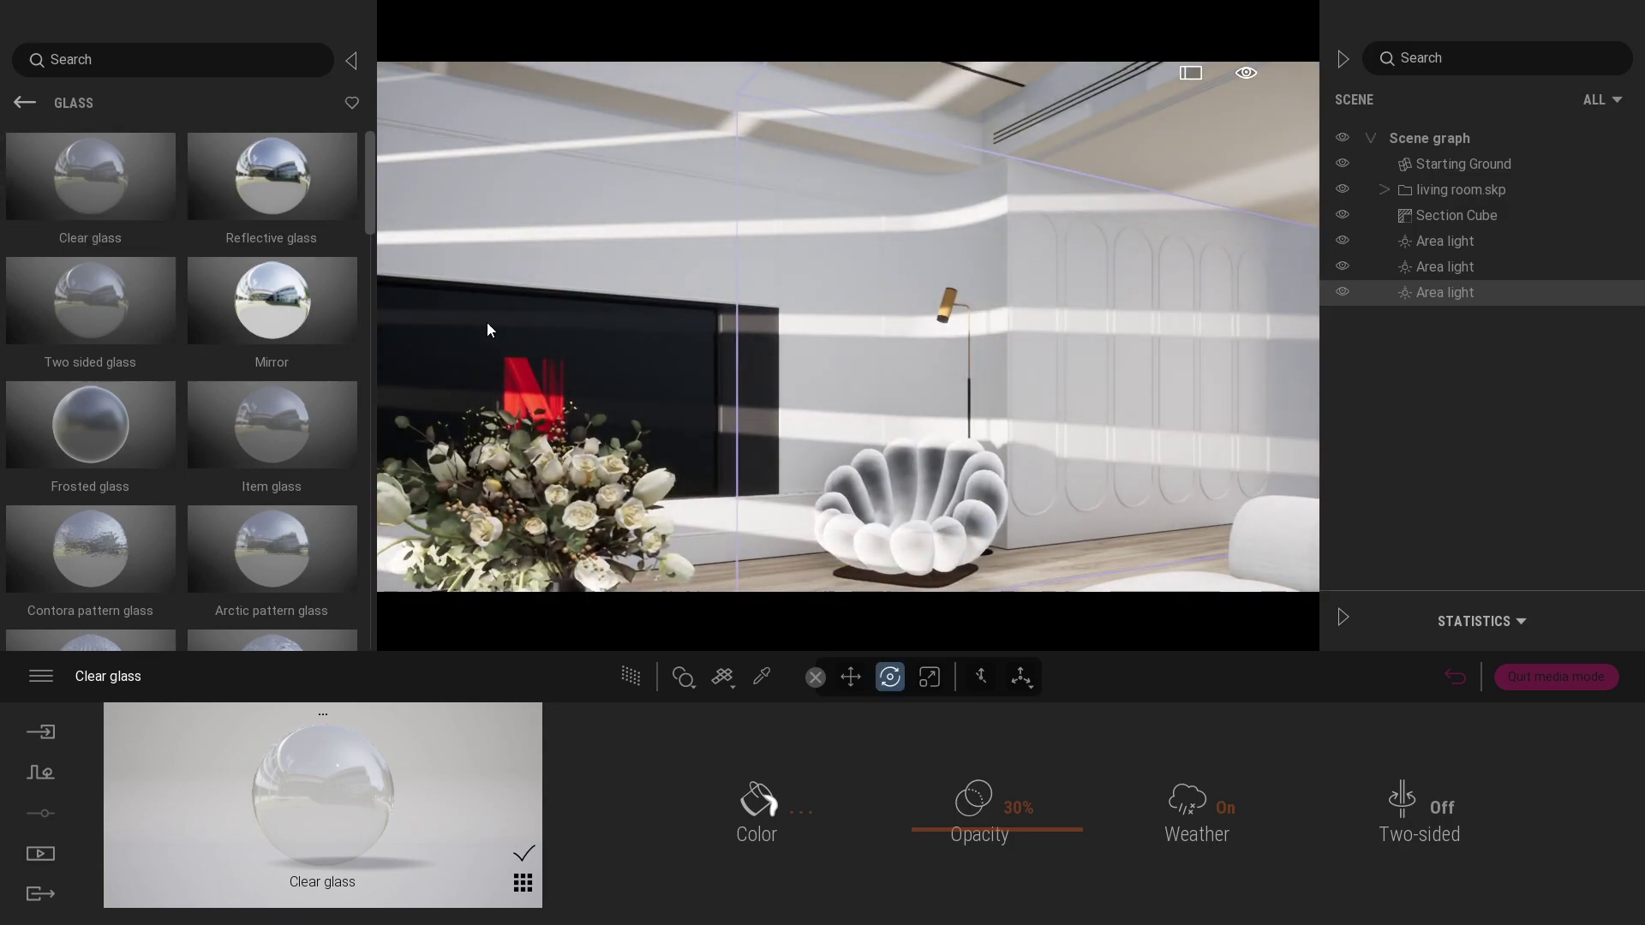
Put Slightly worn bronze on the floor lamp and make its colour paler.
click(24, 102)
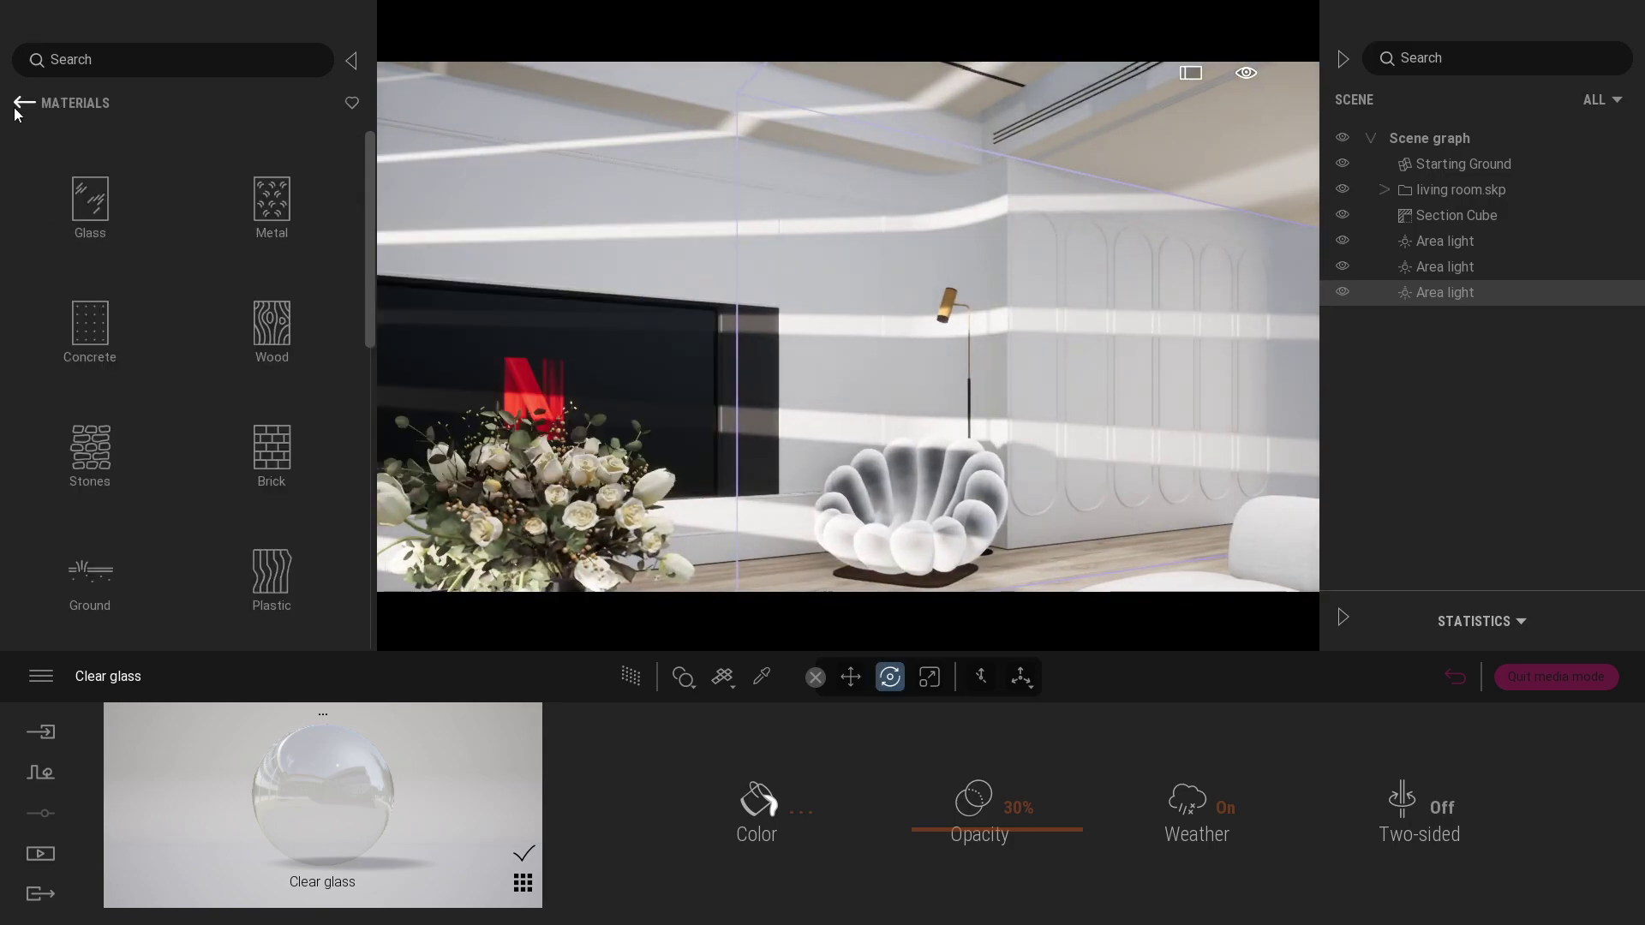
click(272, 202)
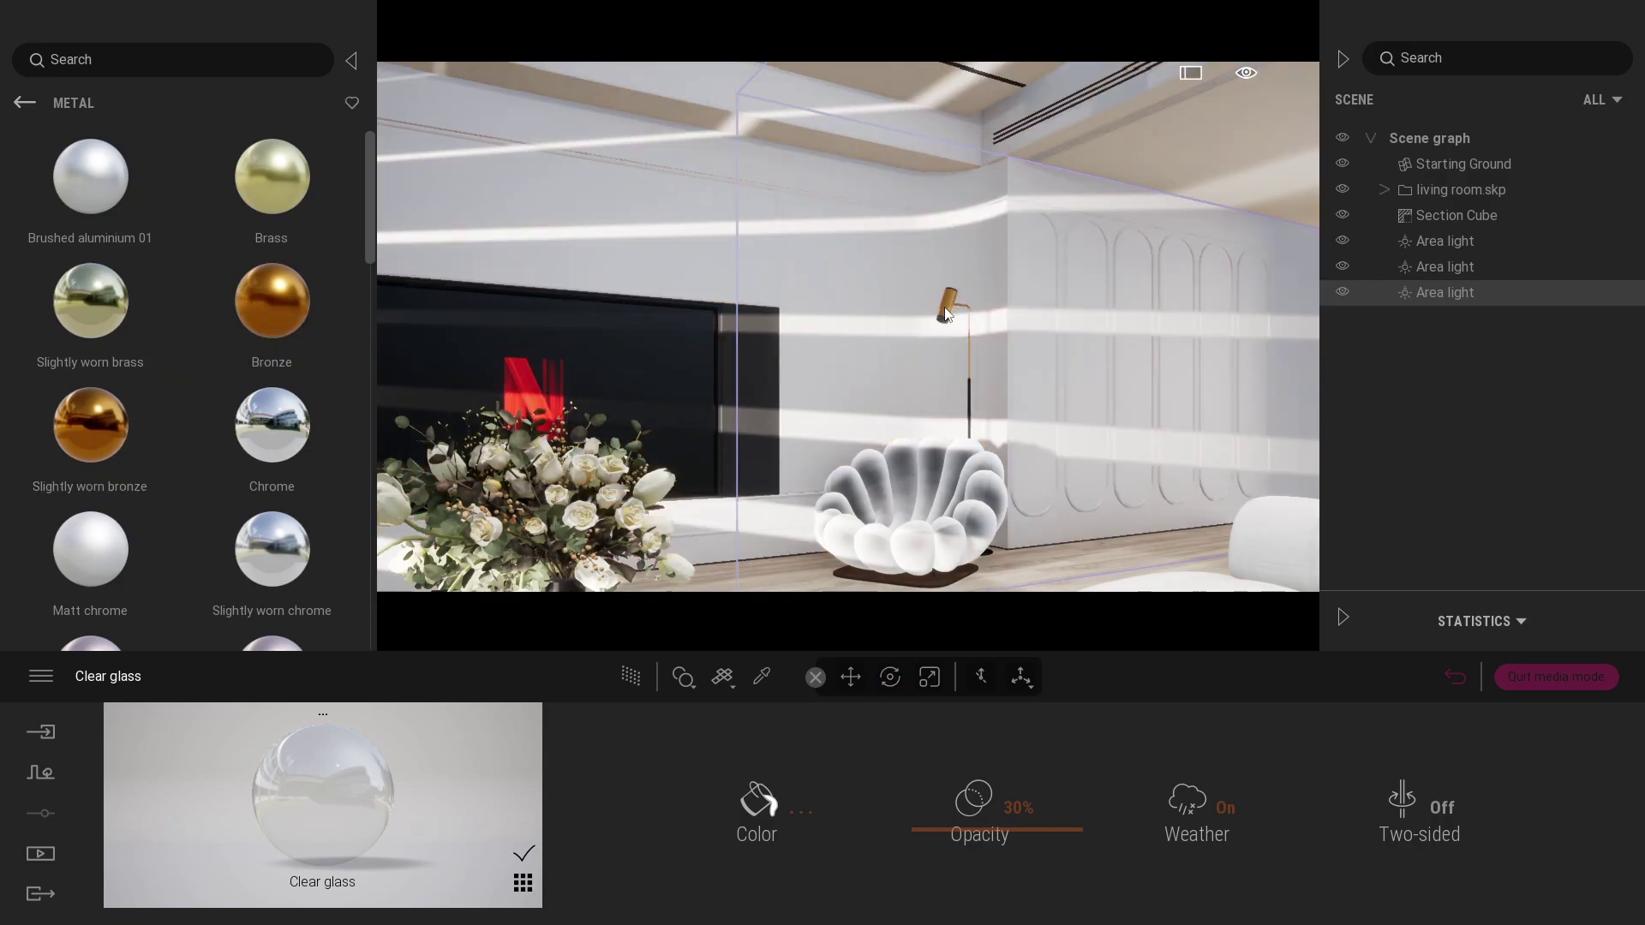
drag(271, 300, 966, 324)
click(707, 811)
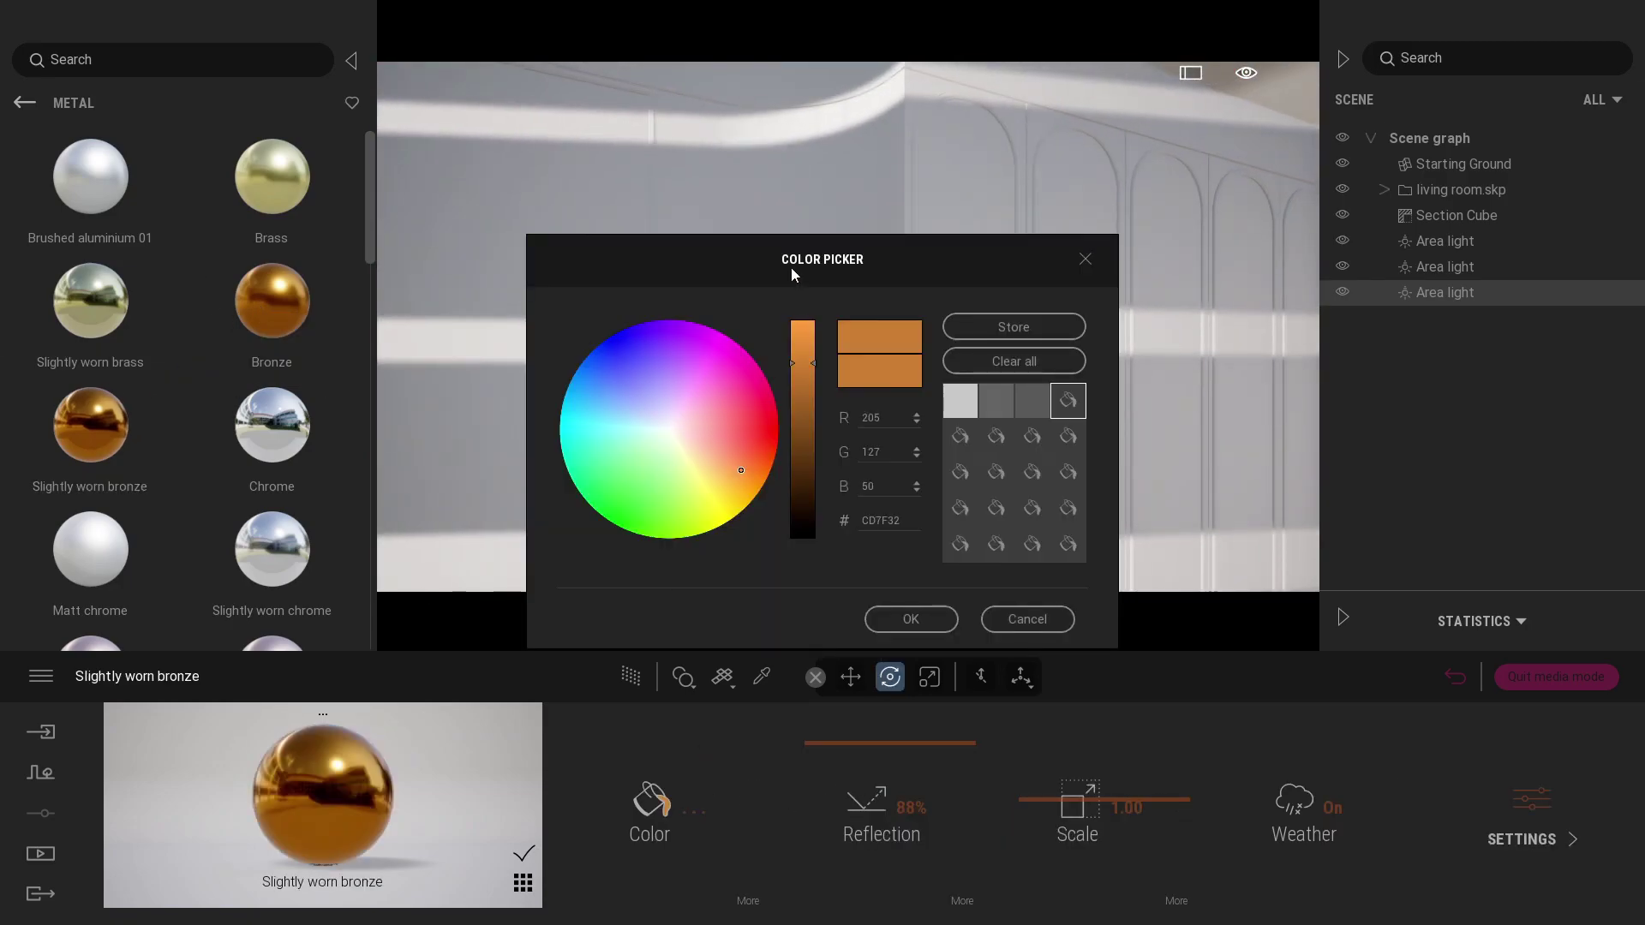
drag(216, 394, 209, 391)
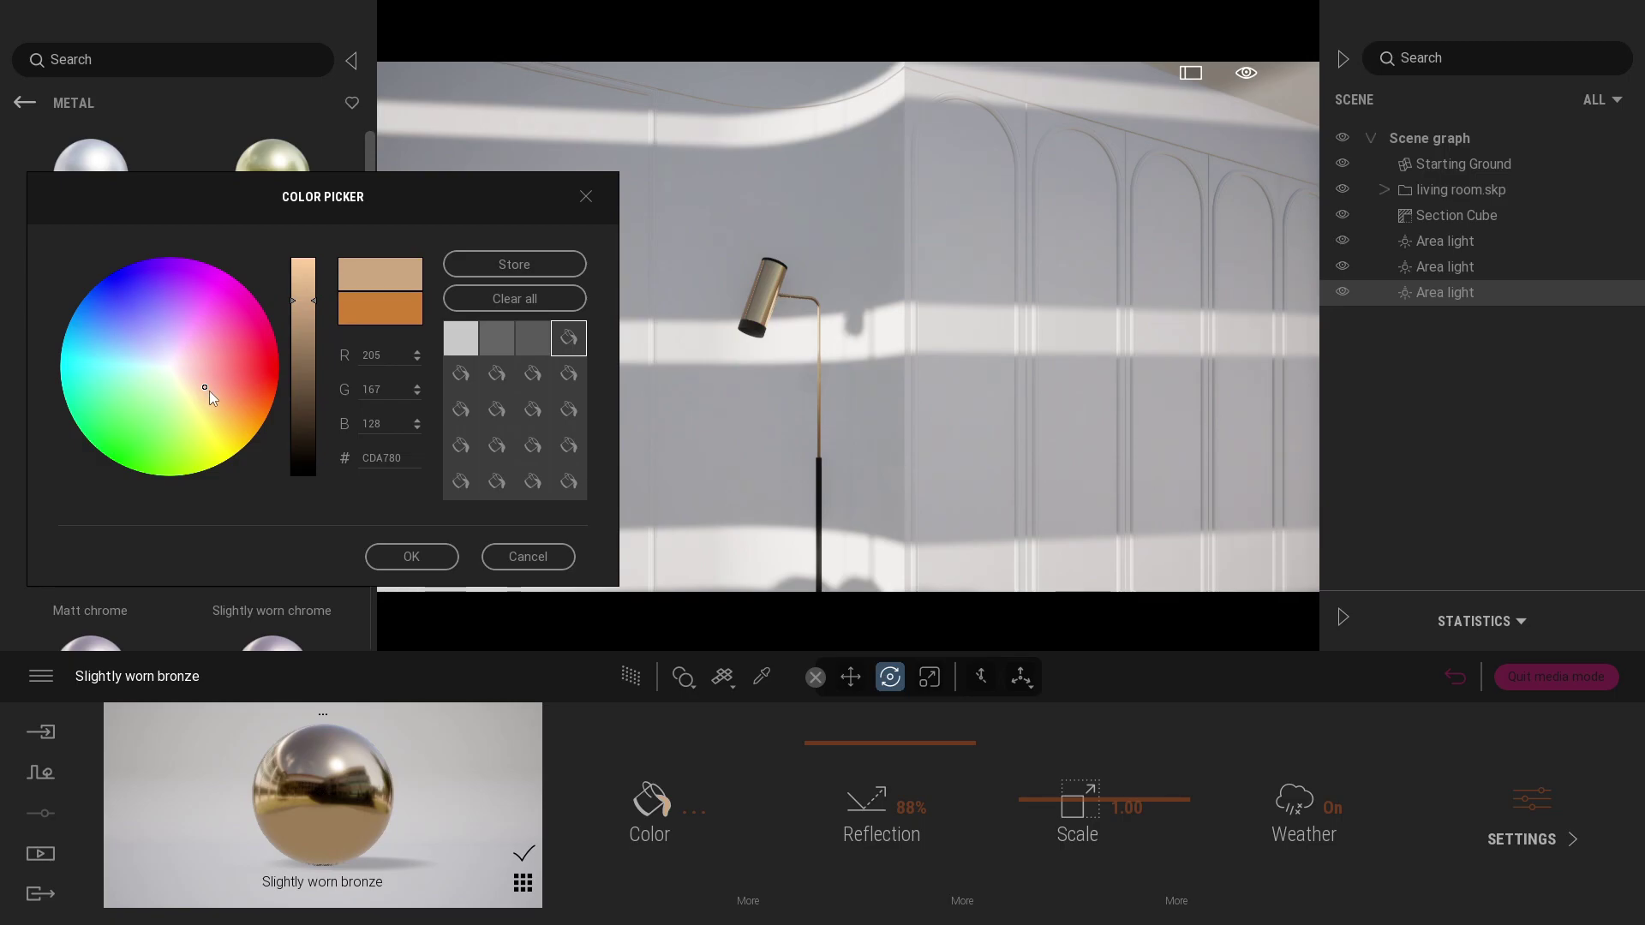
click(677, 424)
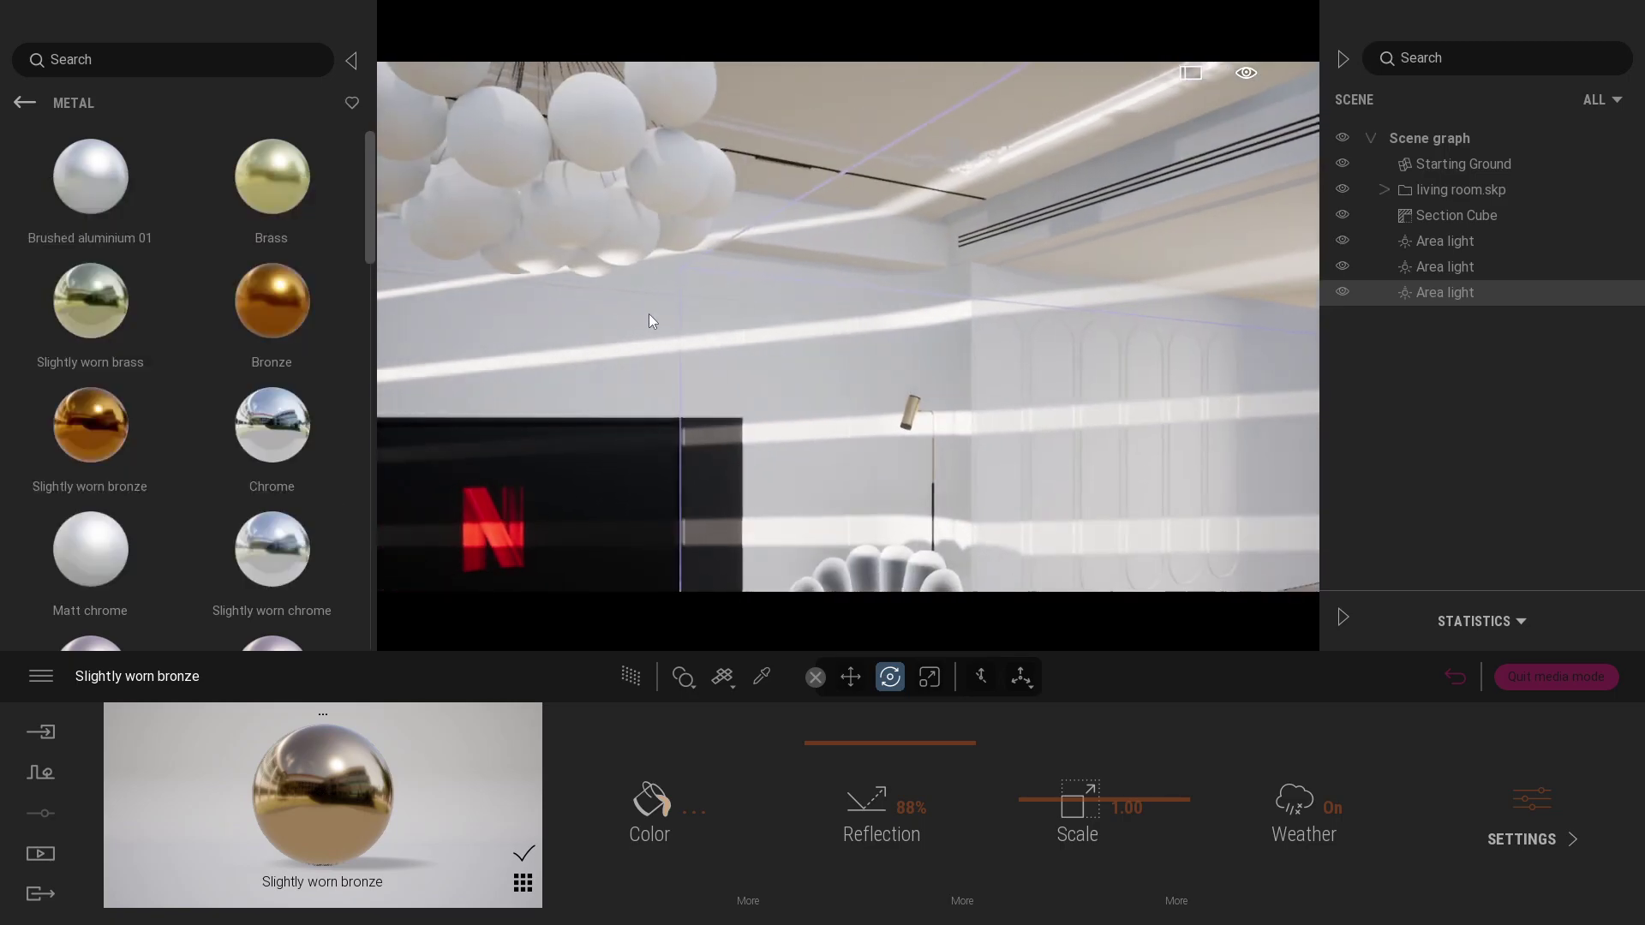
drag(649, 313, 727, 314)
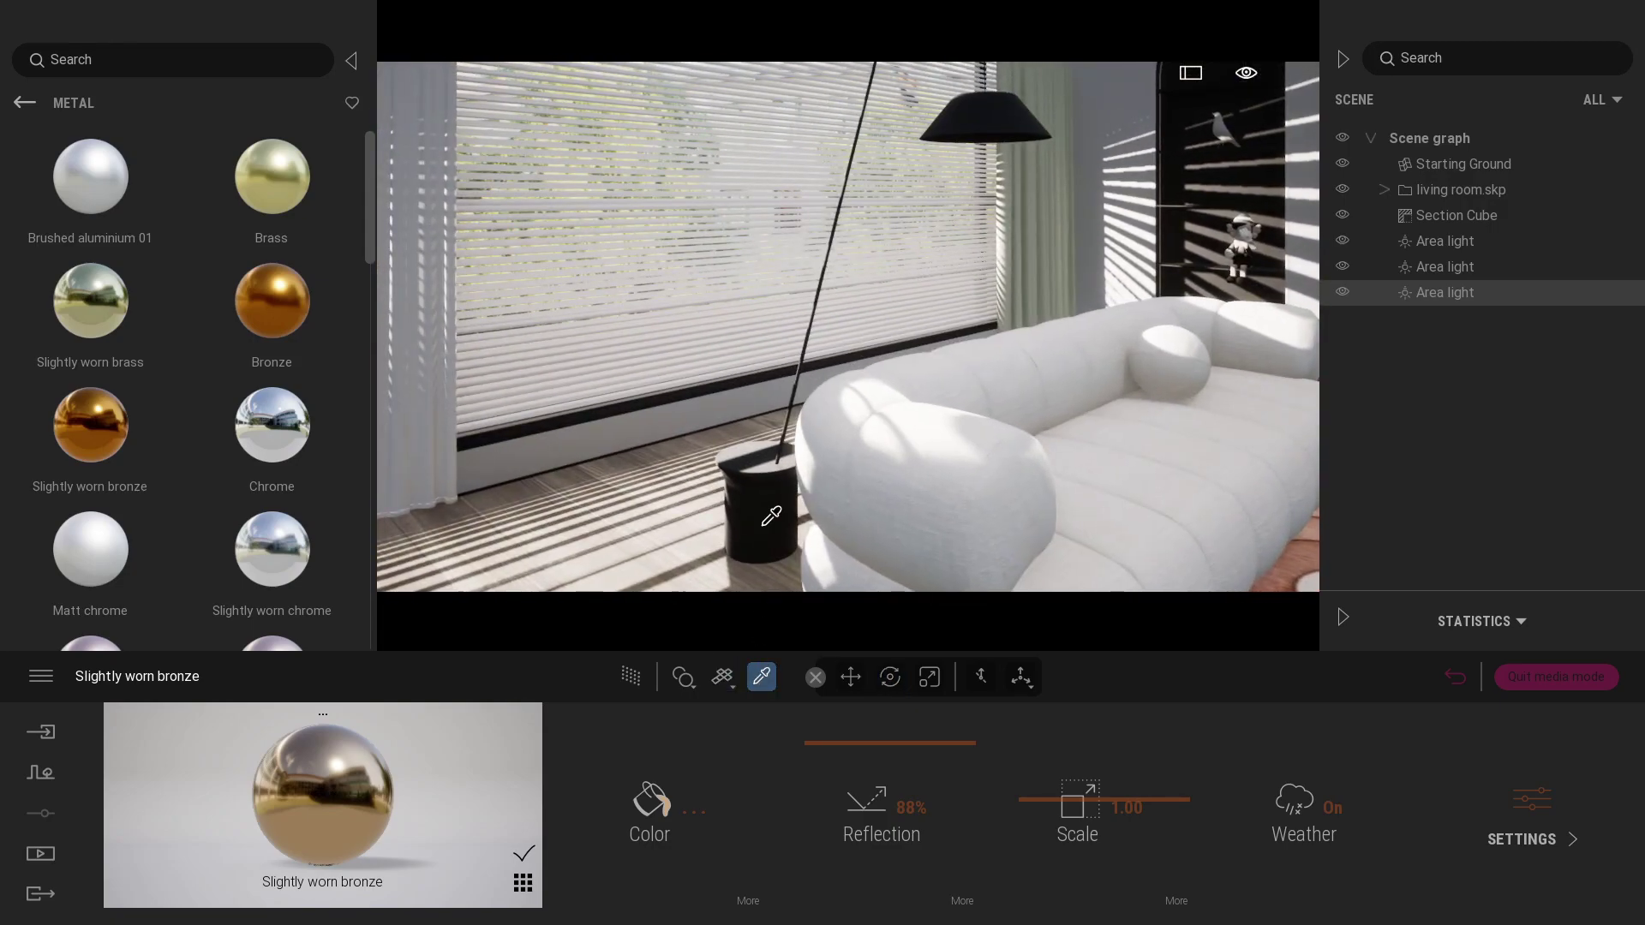
Sample scene materials and set the chair base's dark brown material to 65% reflection.
click(762, 523)
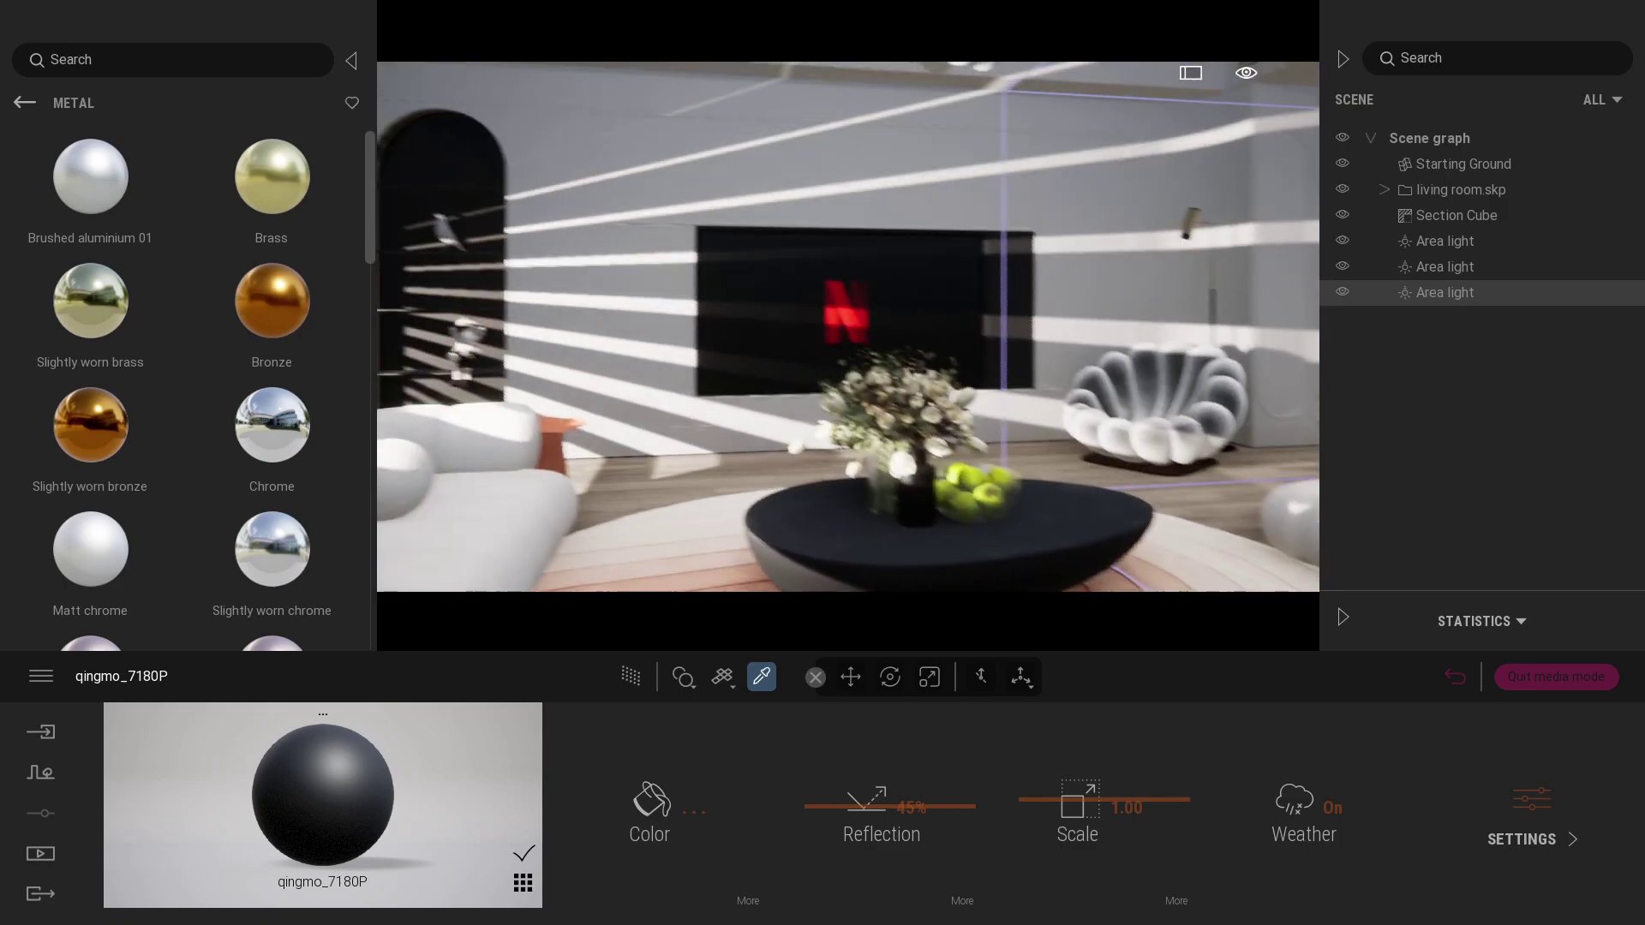
click(647, 283)
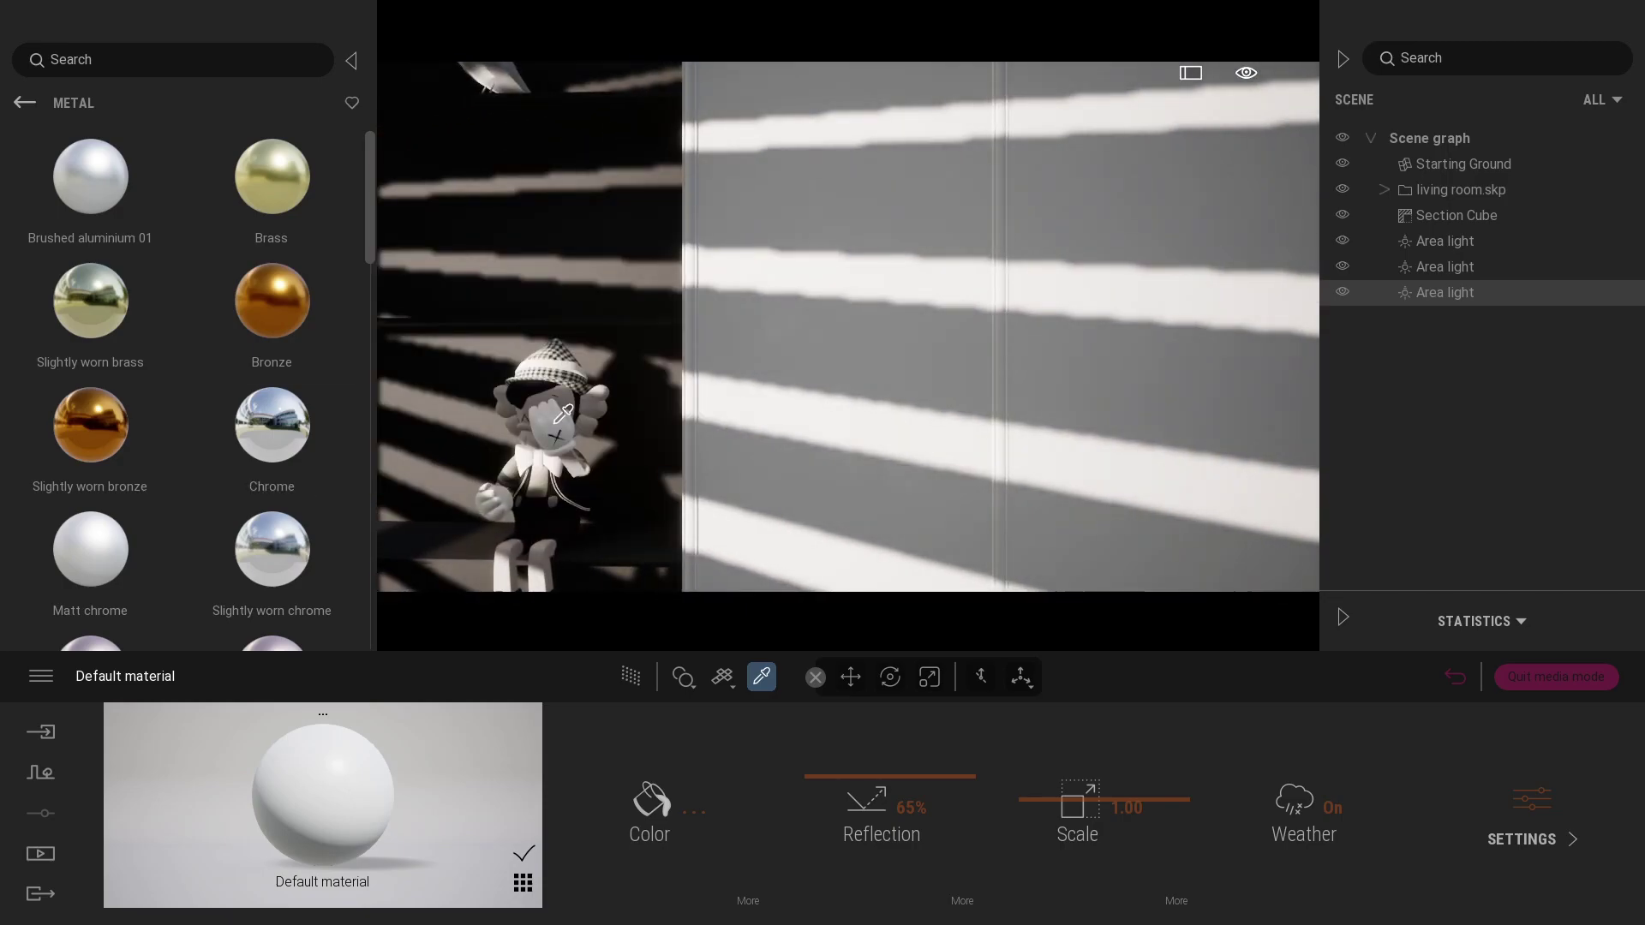
click(556, 422)
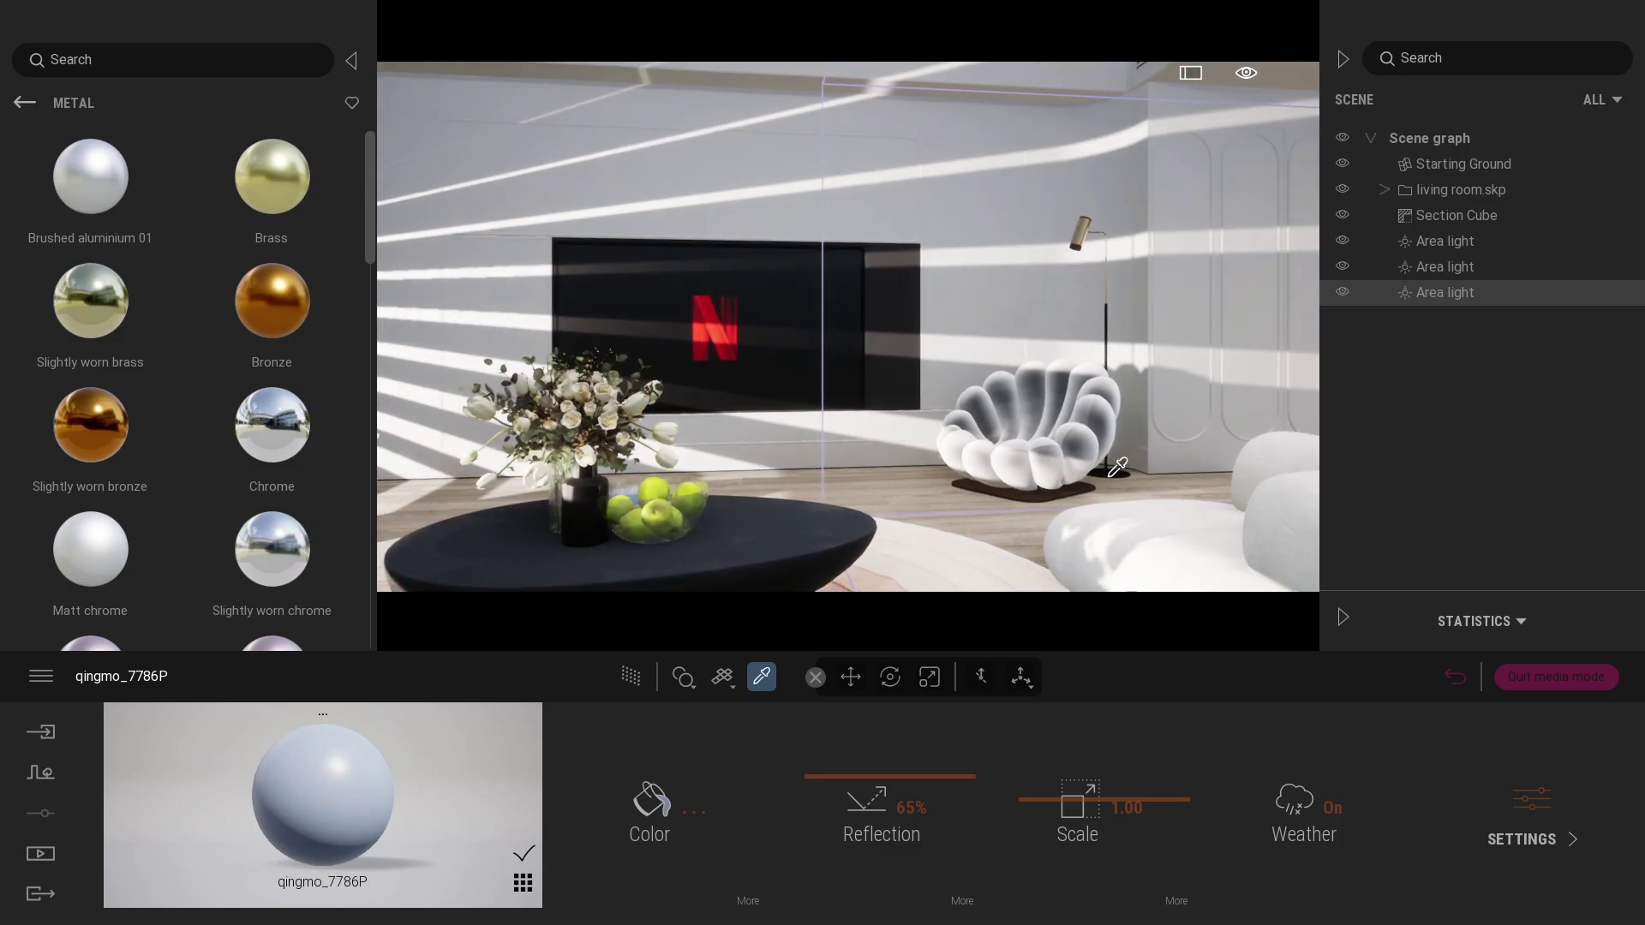
click(1112, 472)
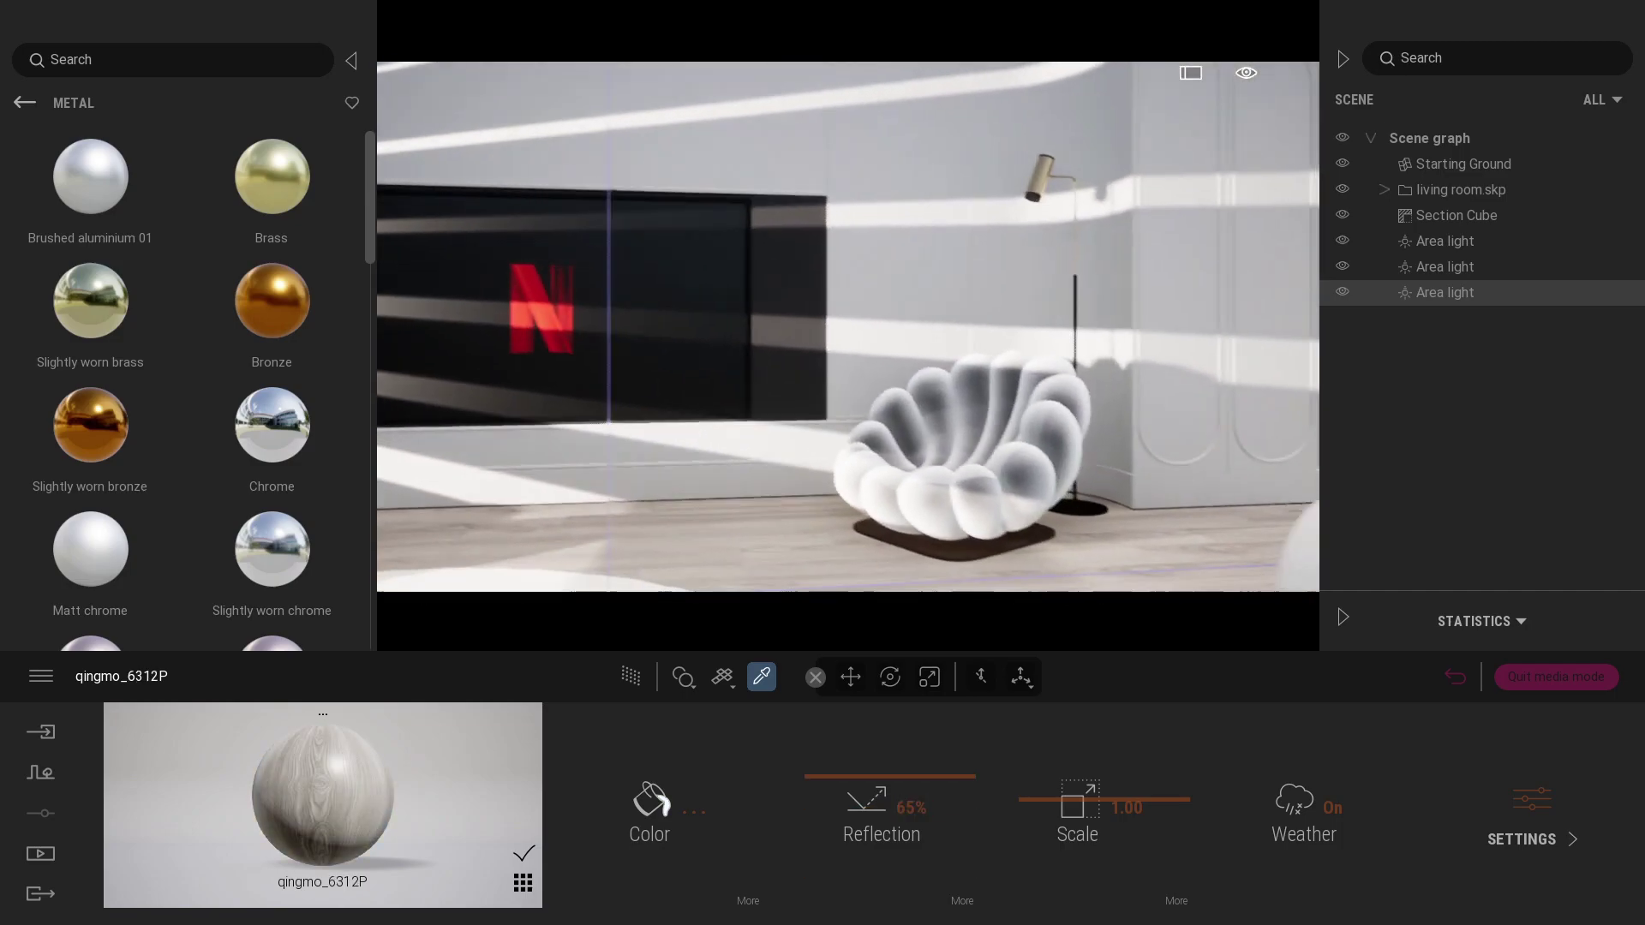
click(943, 550)
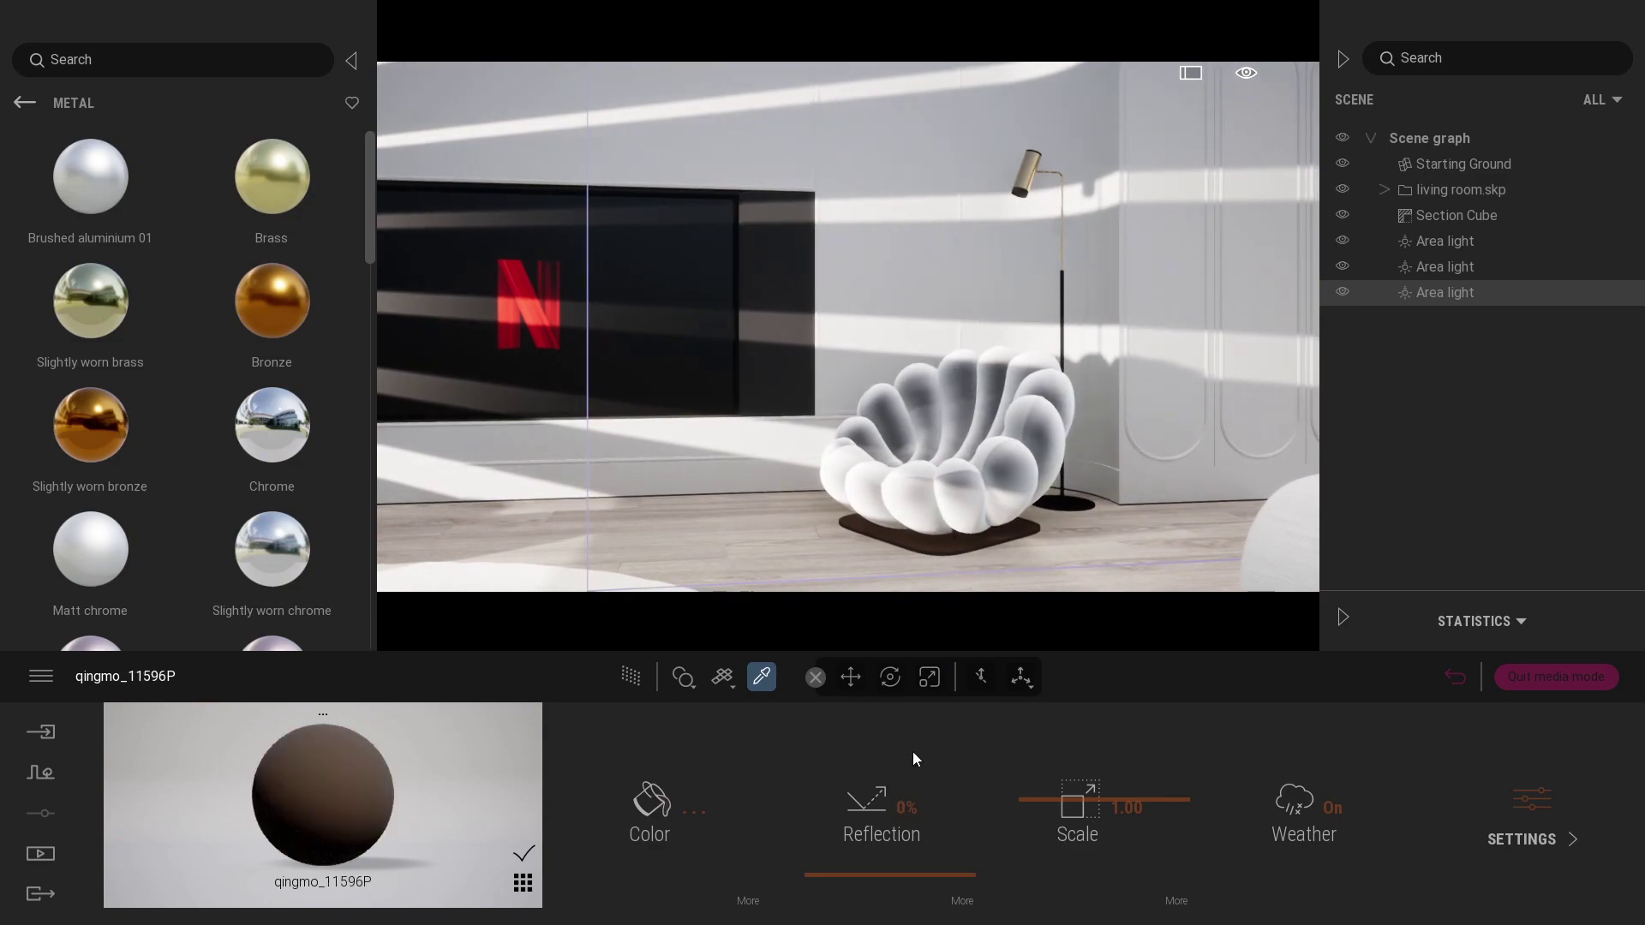
click(913, 806)
Set the floor lamp's black base material to 65% reflection, then sample other scene materials.
click(1054, 509)
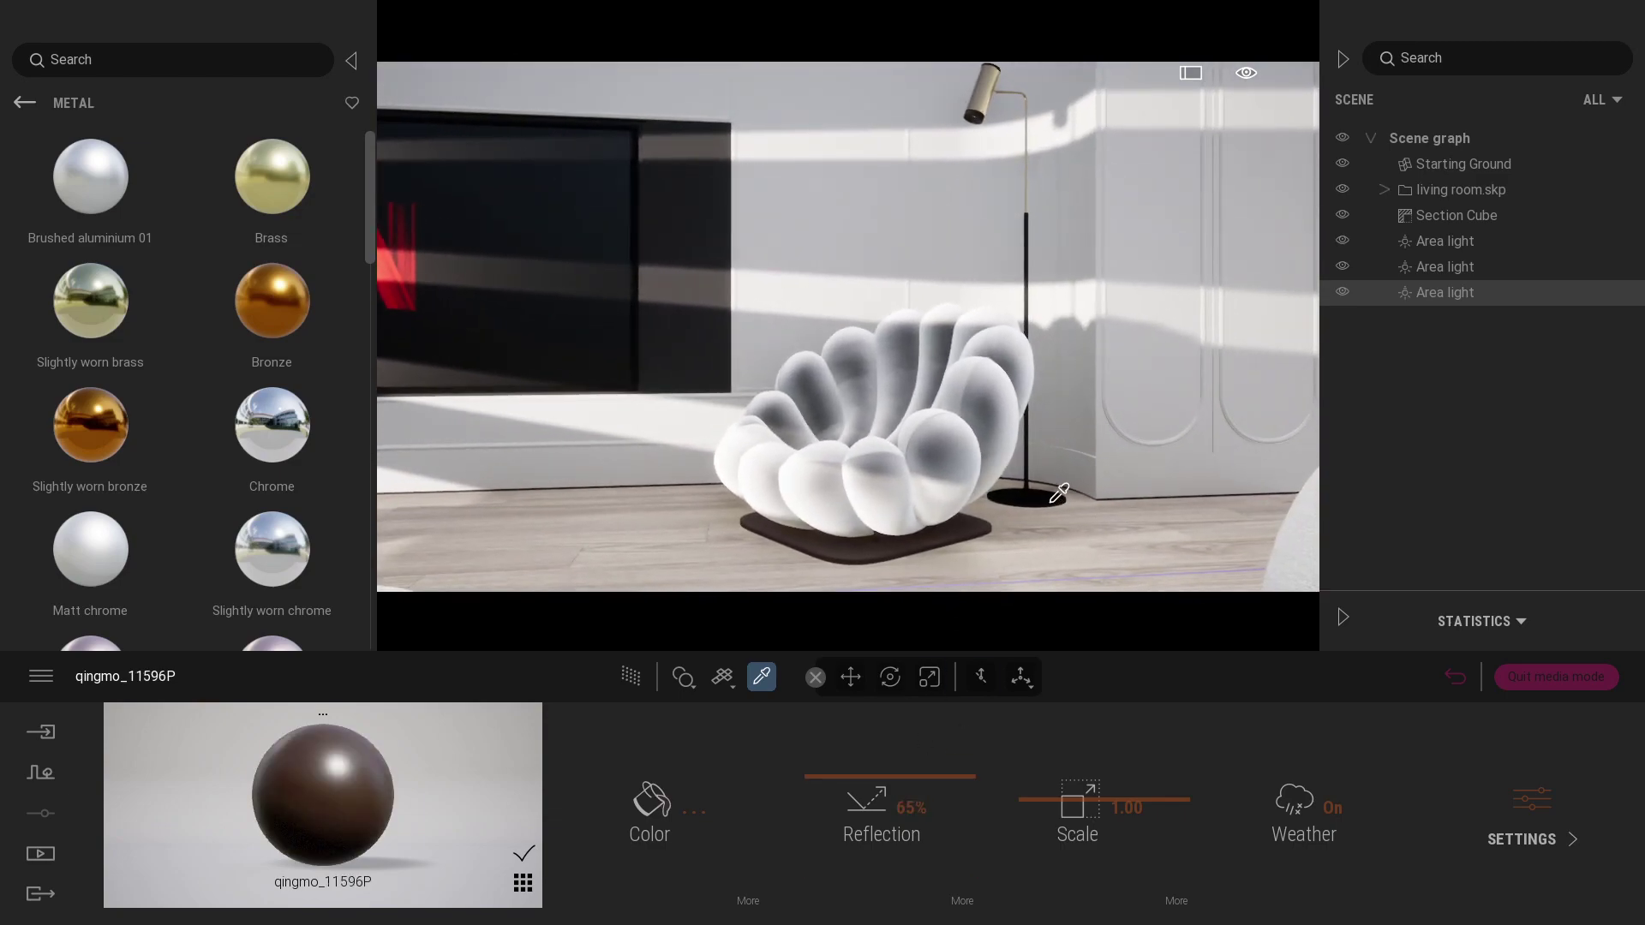
click(928, 808)
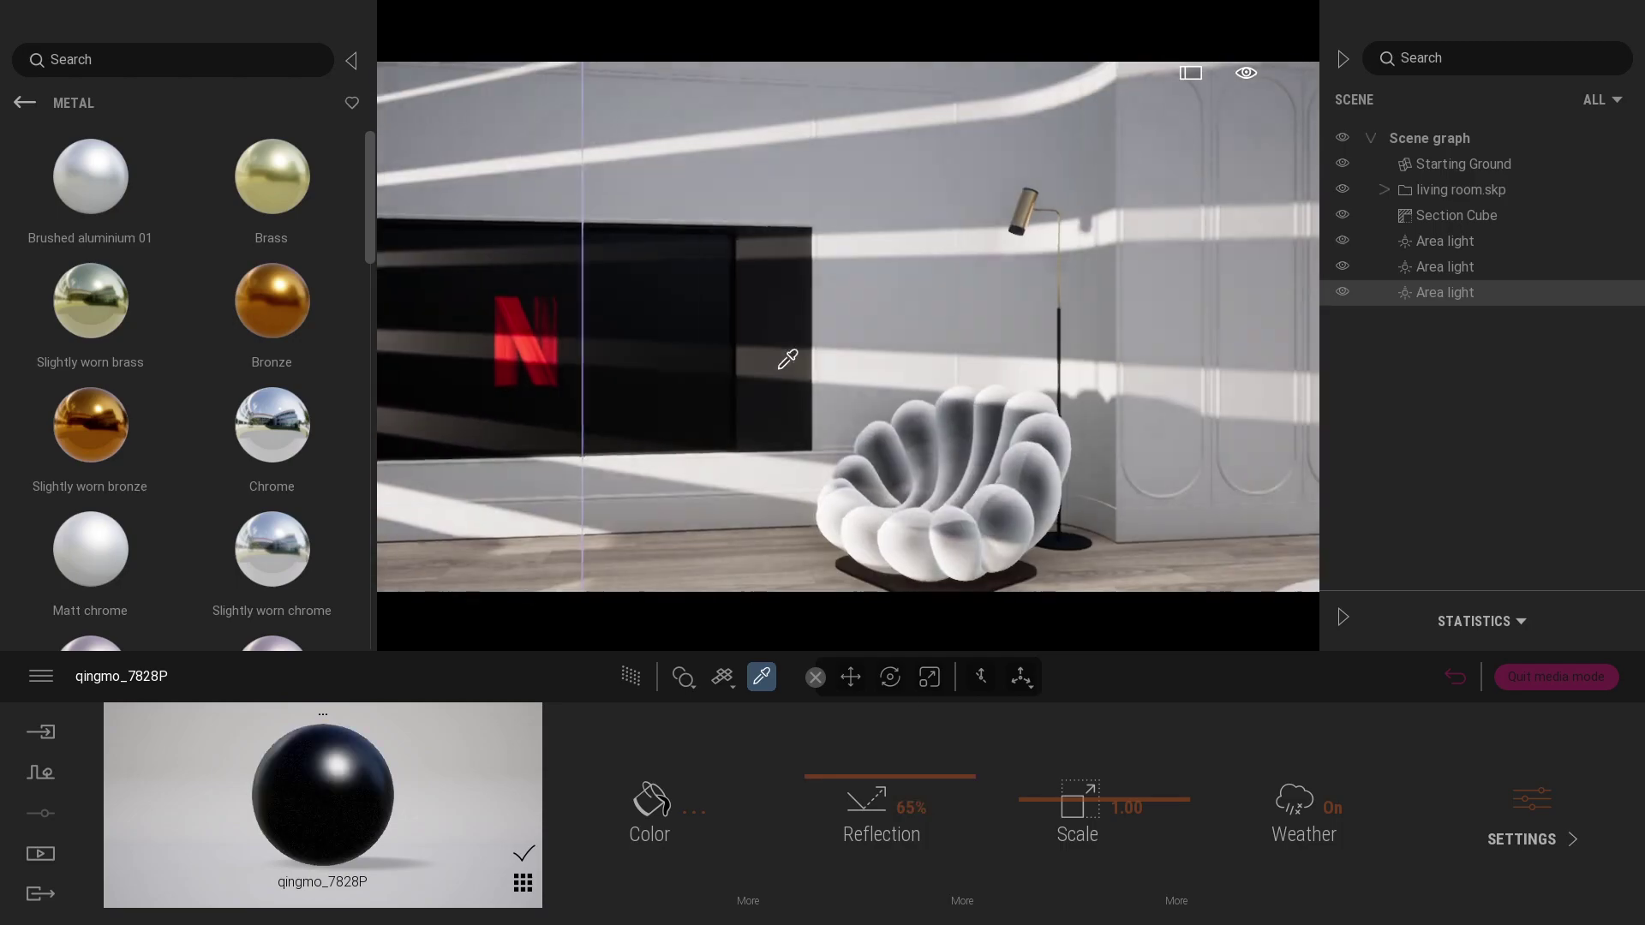
click(774, 326)
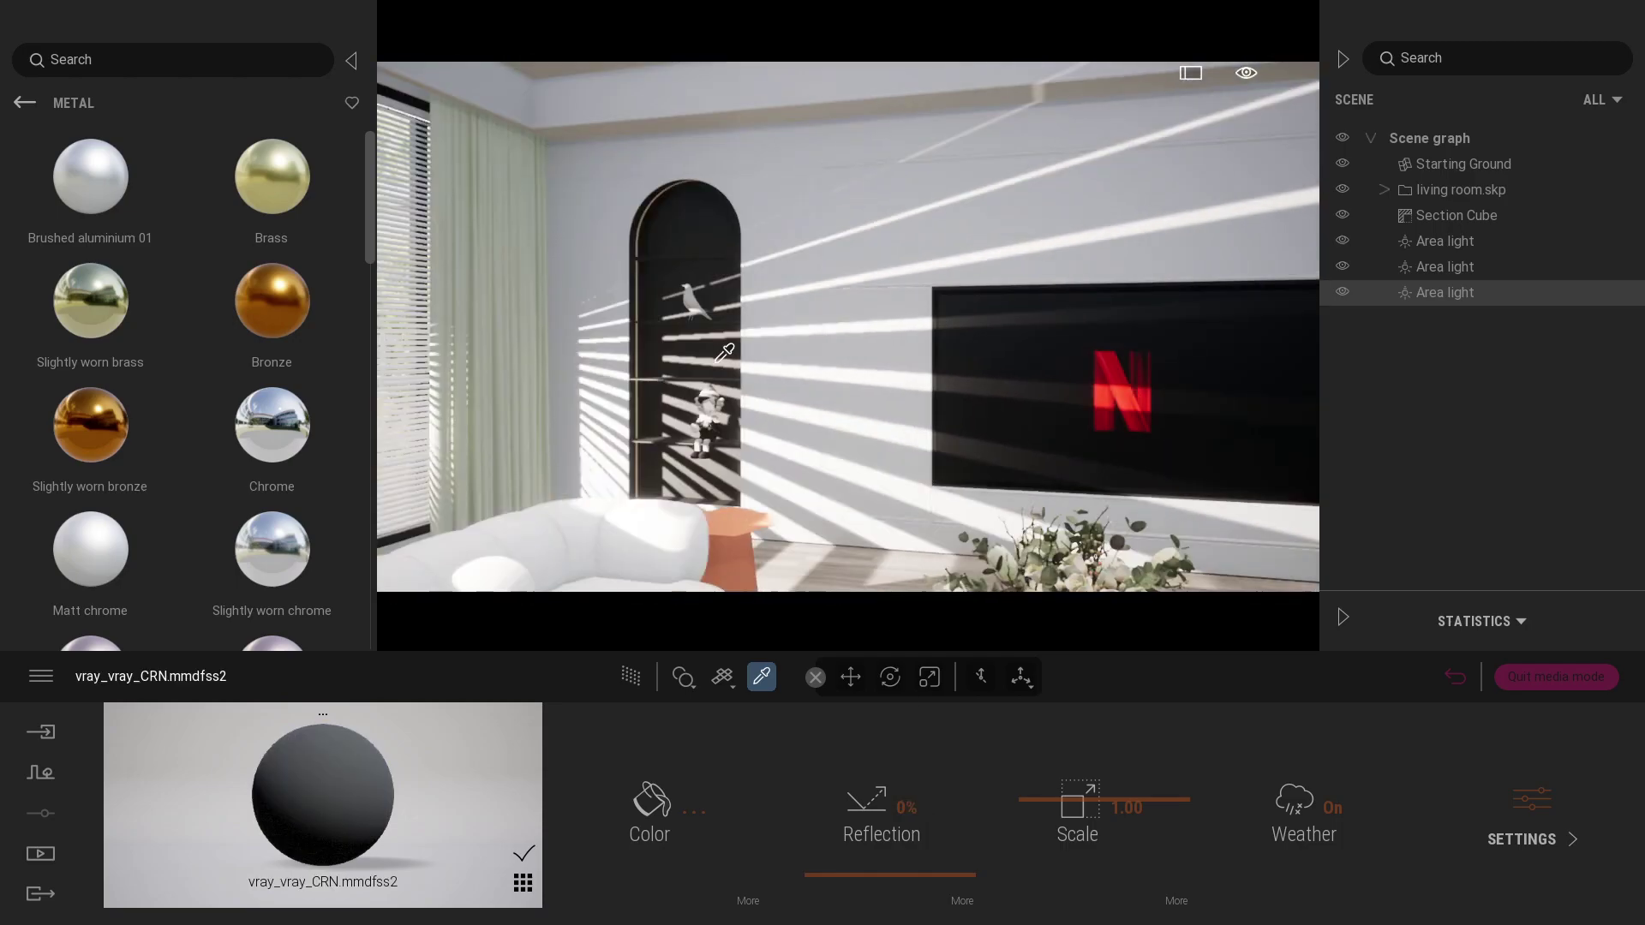
click(720, 358)
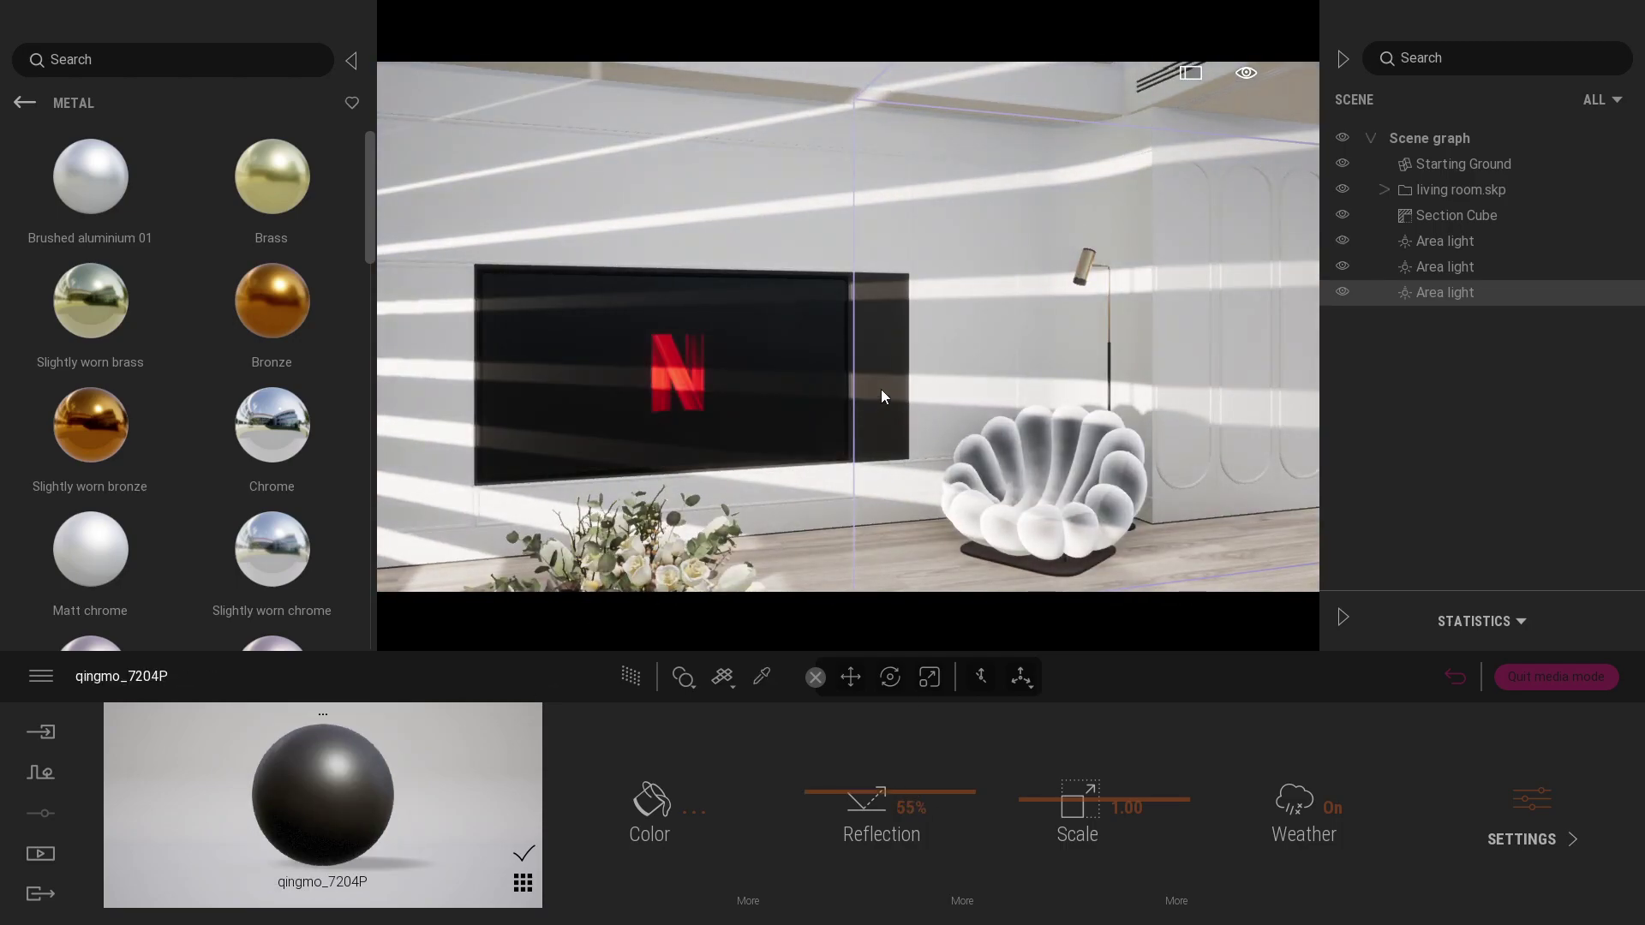
key(e)
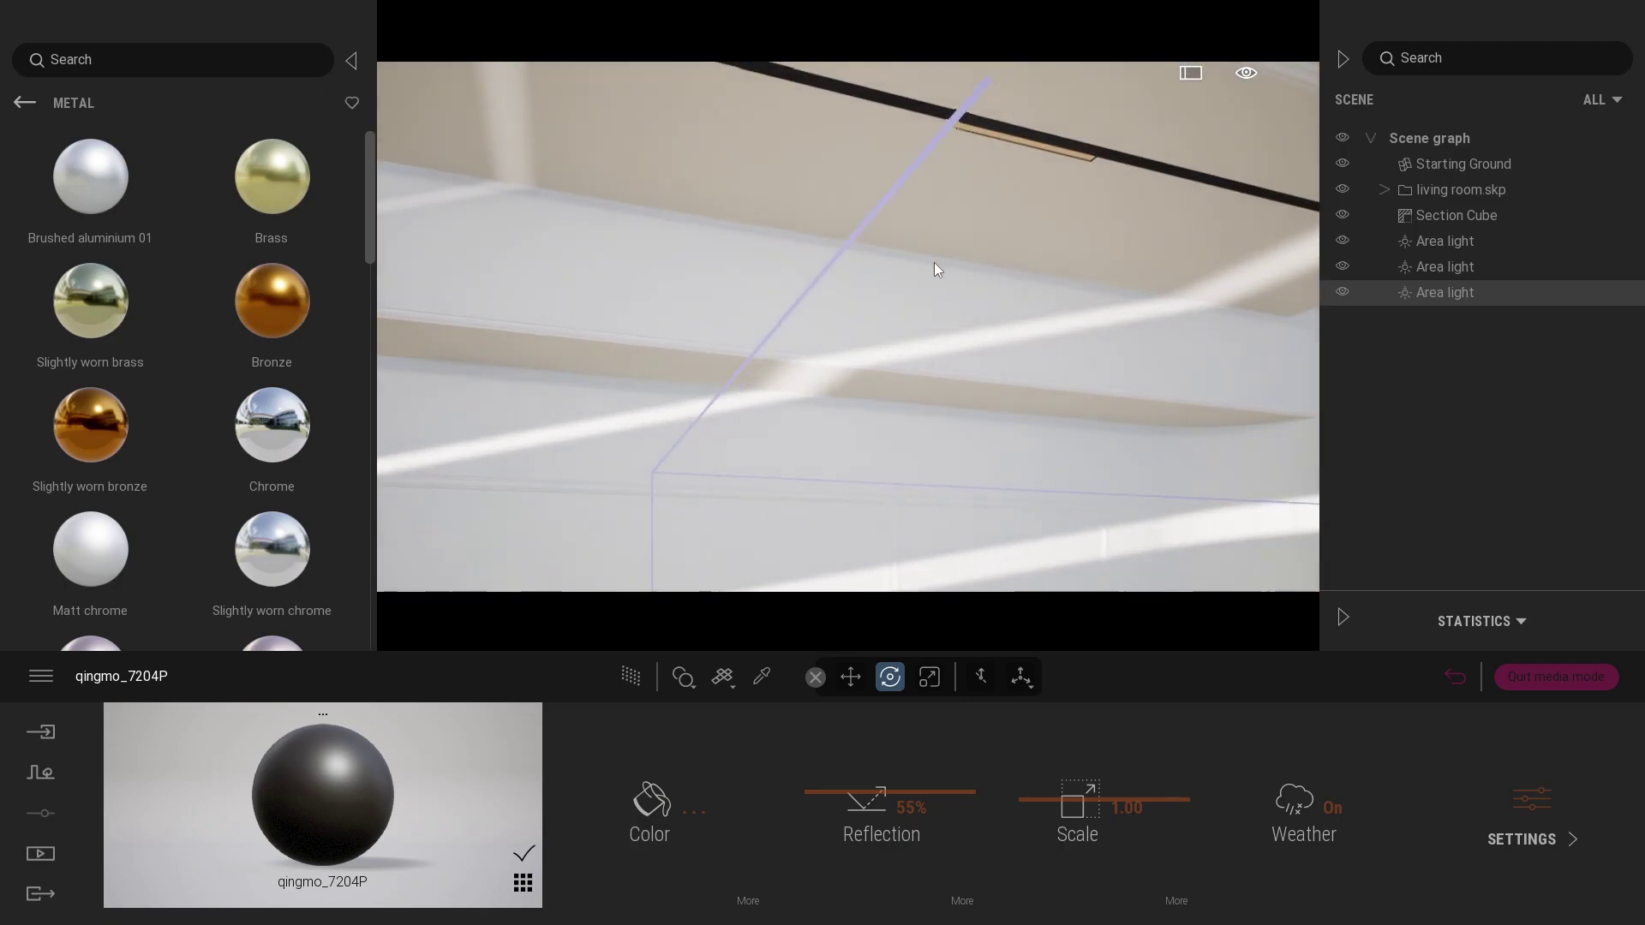
click(900, 204)
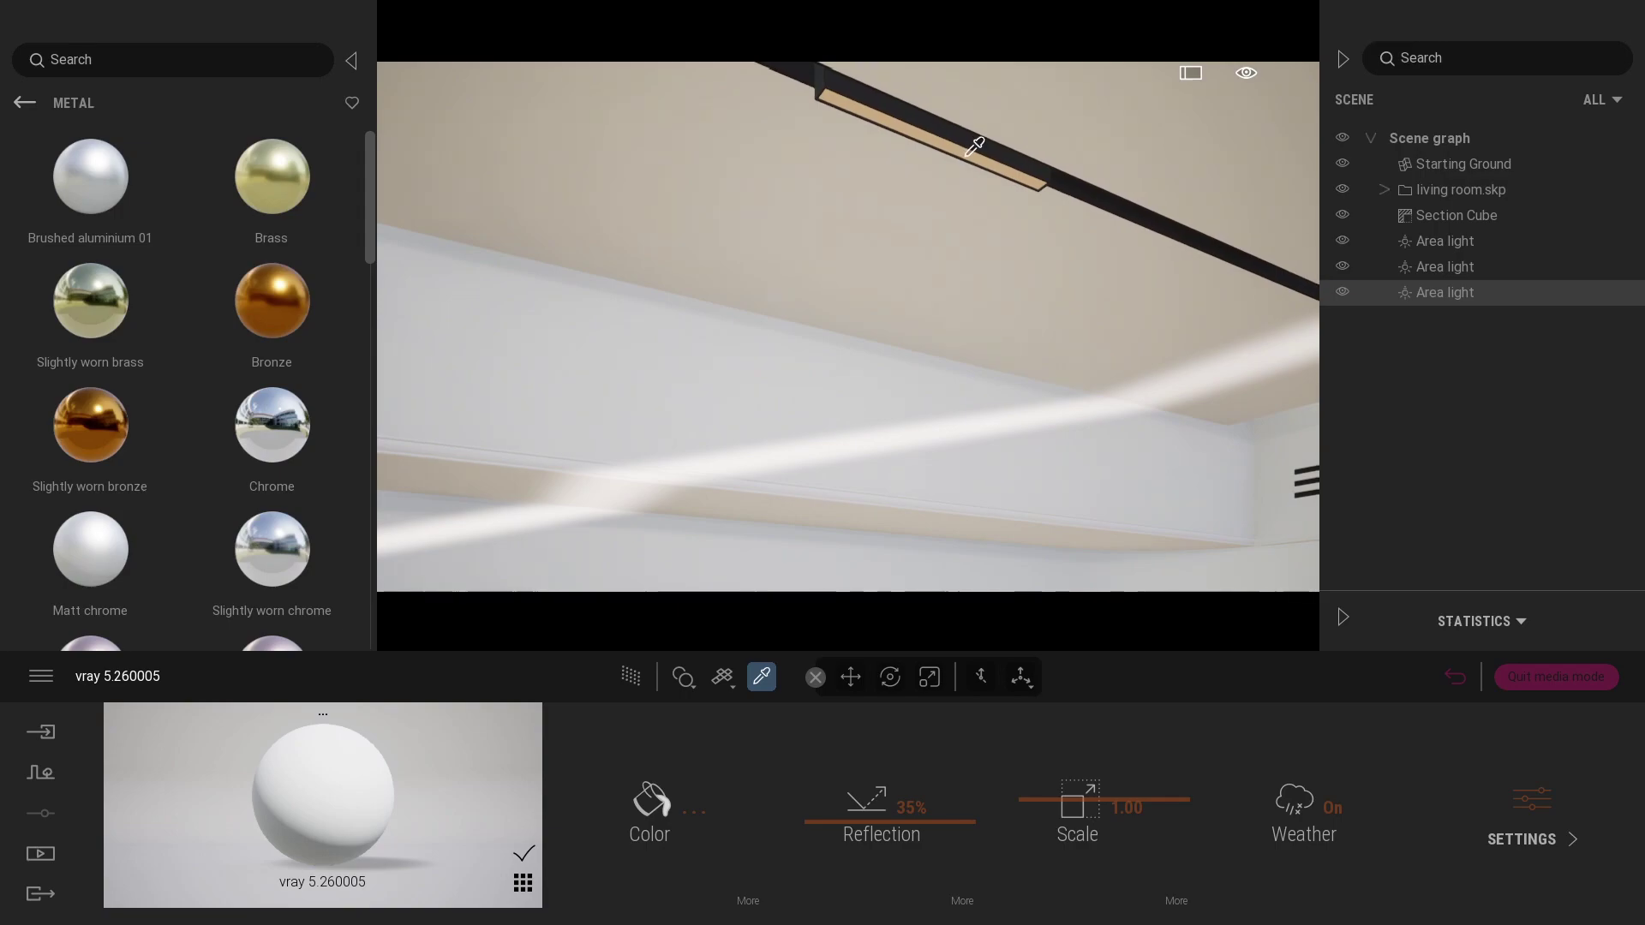
Make the ceiling light strip glow, then give the dark qingmo_5967P material 65% reflection.
click(1466, 840)
click(917, 805)
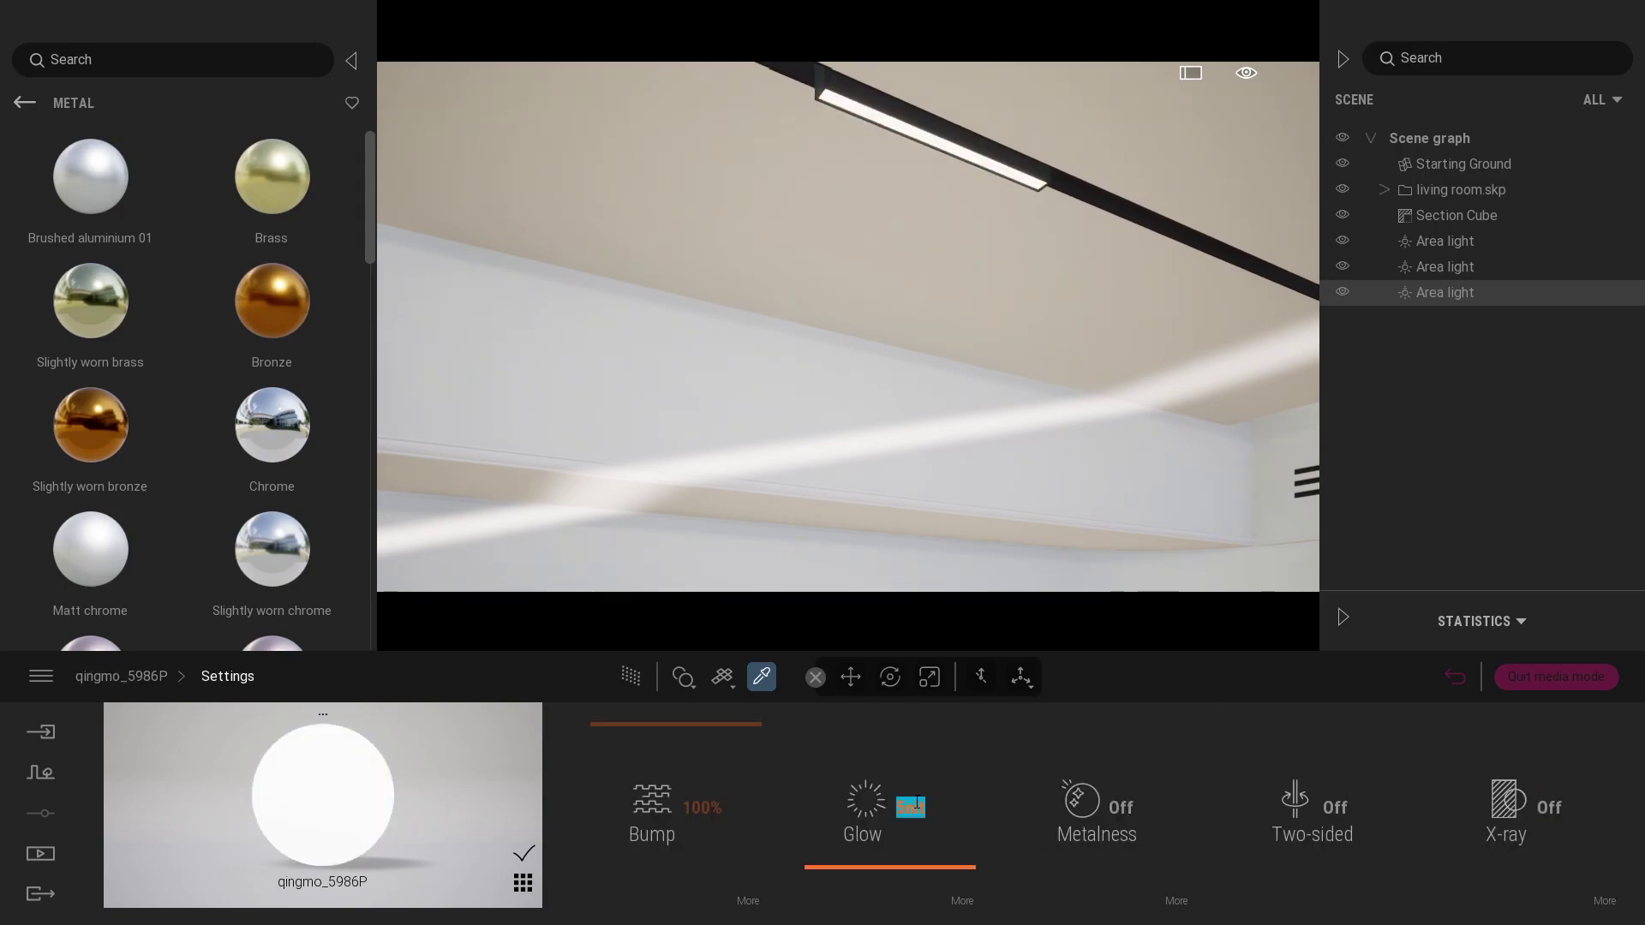
click(935, 120)
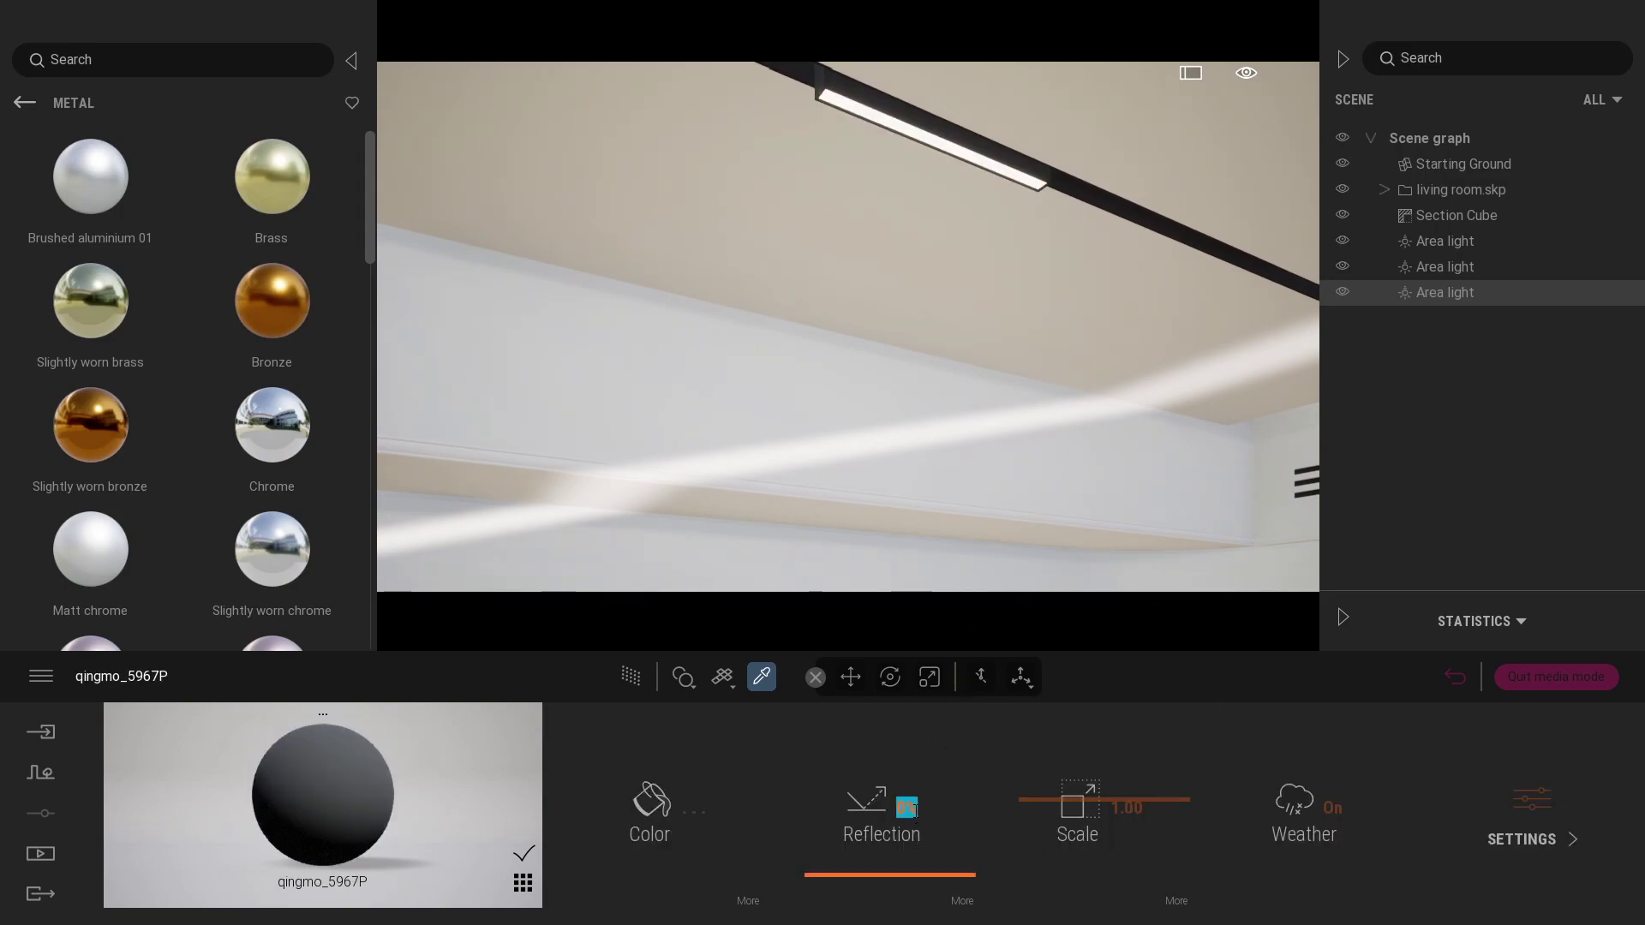
text(65)
key(Return)
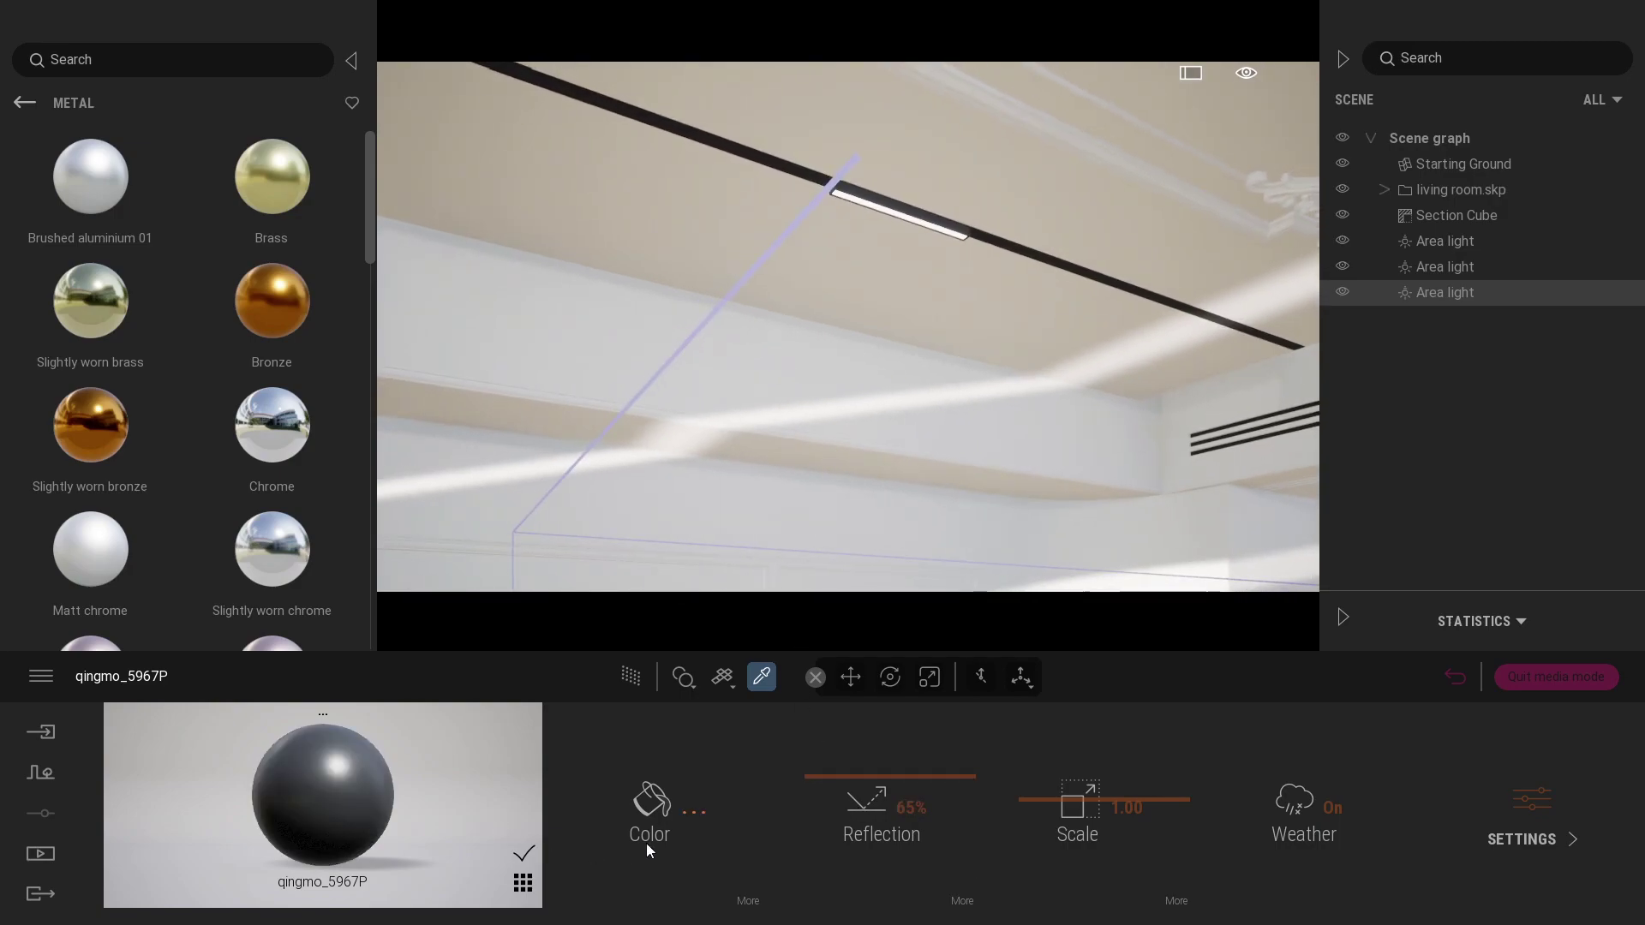
Darken the qingmo_5967P material colour to near-black 202020.
click(646, 843)
drag(809, 486, 802, 509)
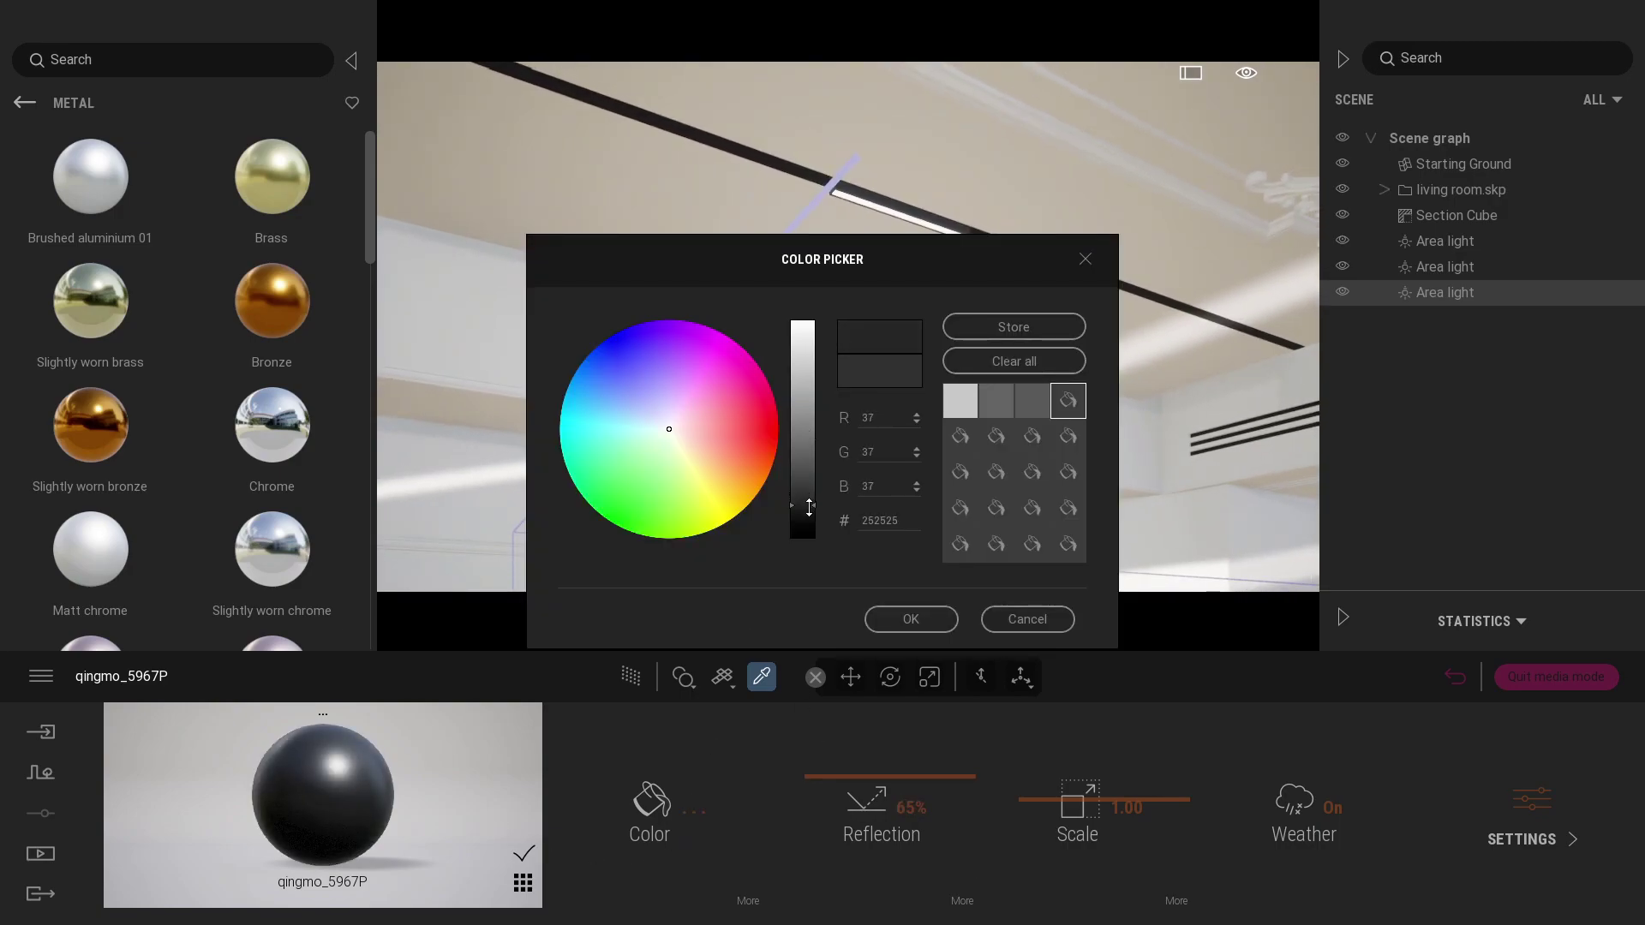
click(911, 621)
click(858, 314)
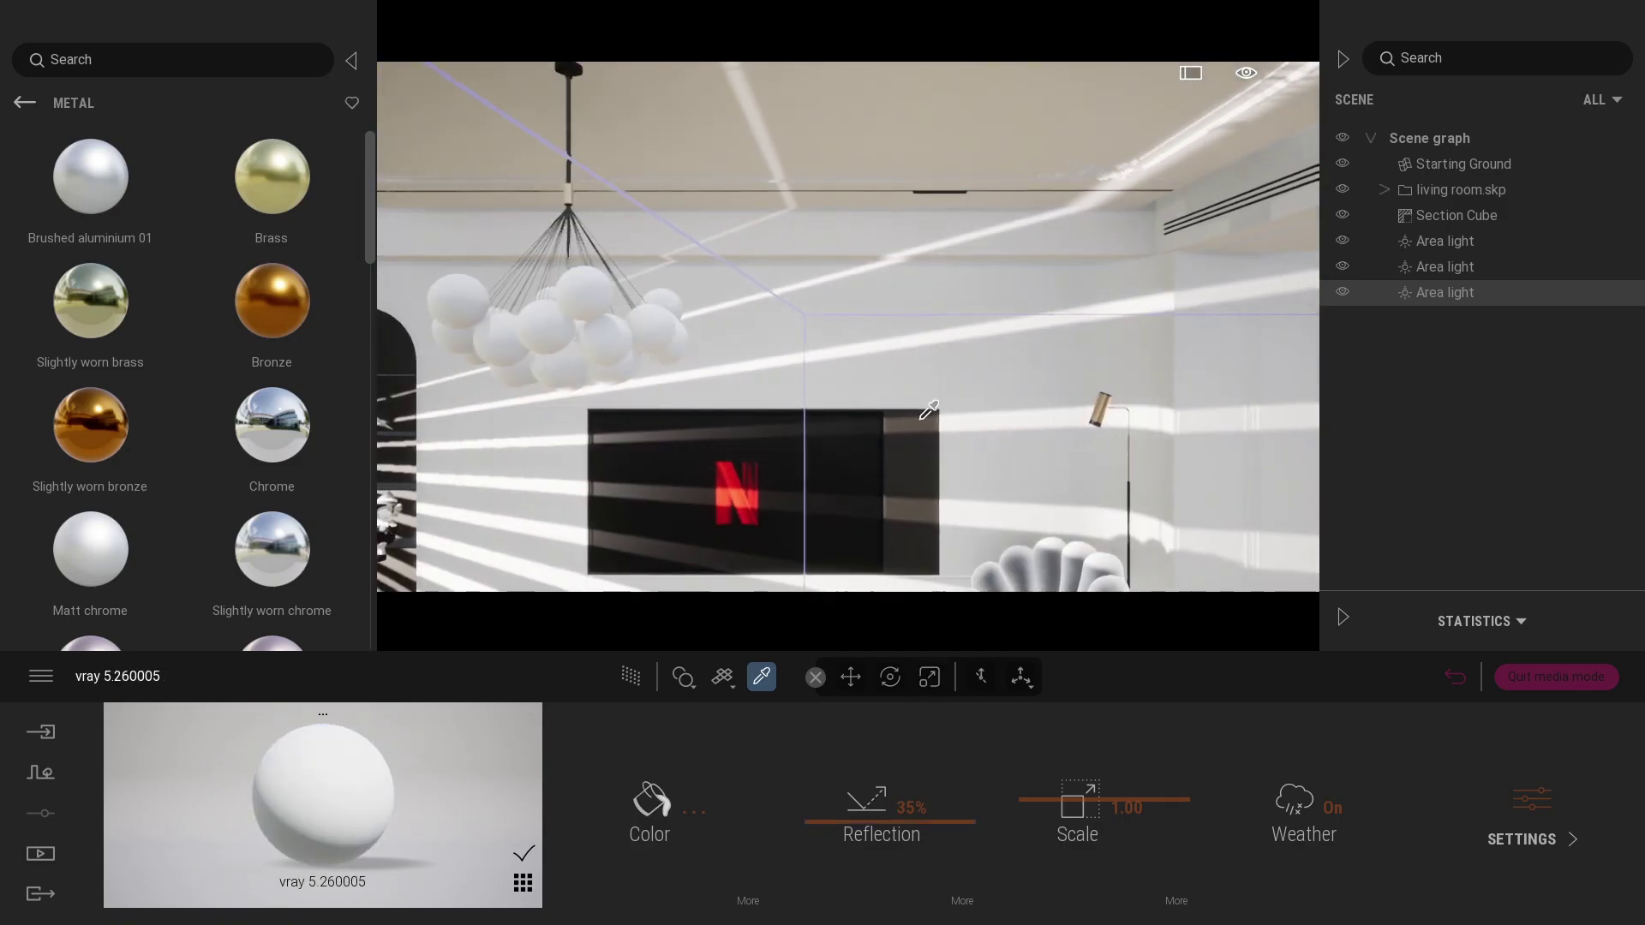
Preview the room path-traced from the still image list, then return to realtime.
click(40, 854)
click(317, 805)
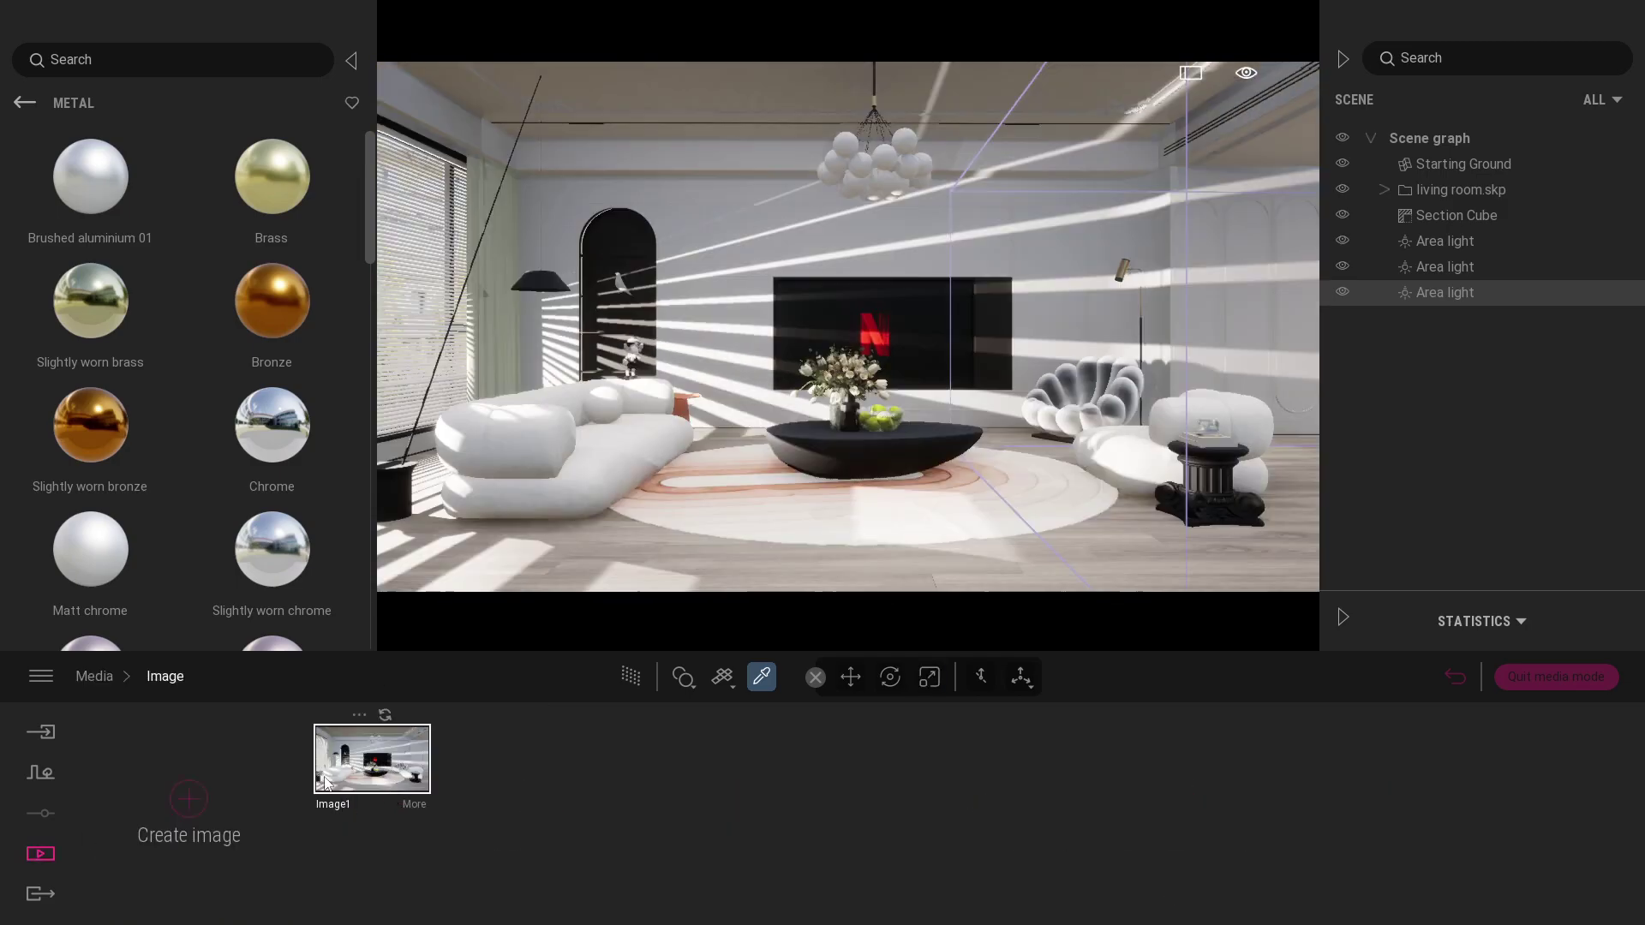
click(627, 683)
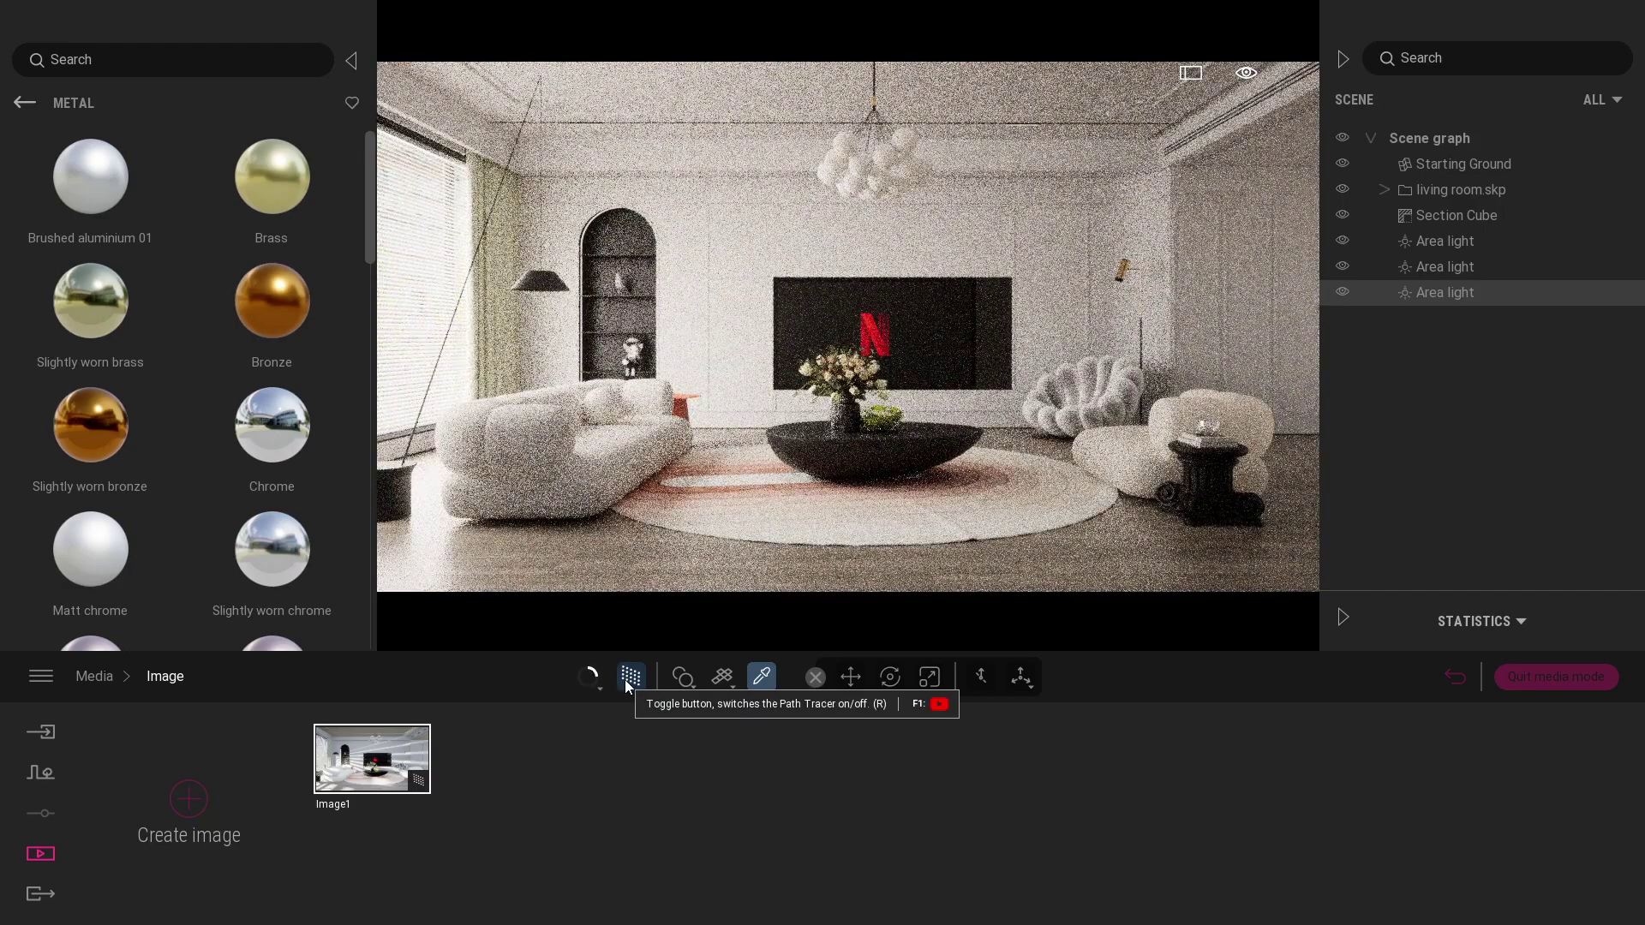
click(627, 683)
Apply the Fabric material Long pile carpet 02 to the round rug.
click(24, 103)
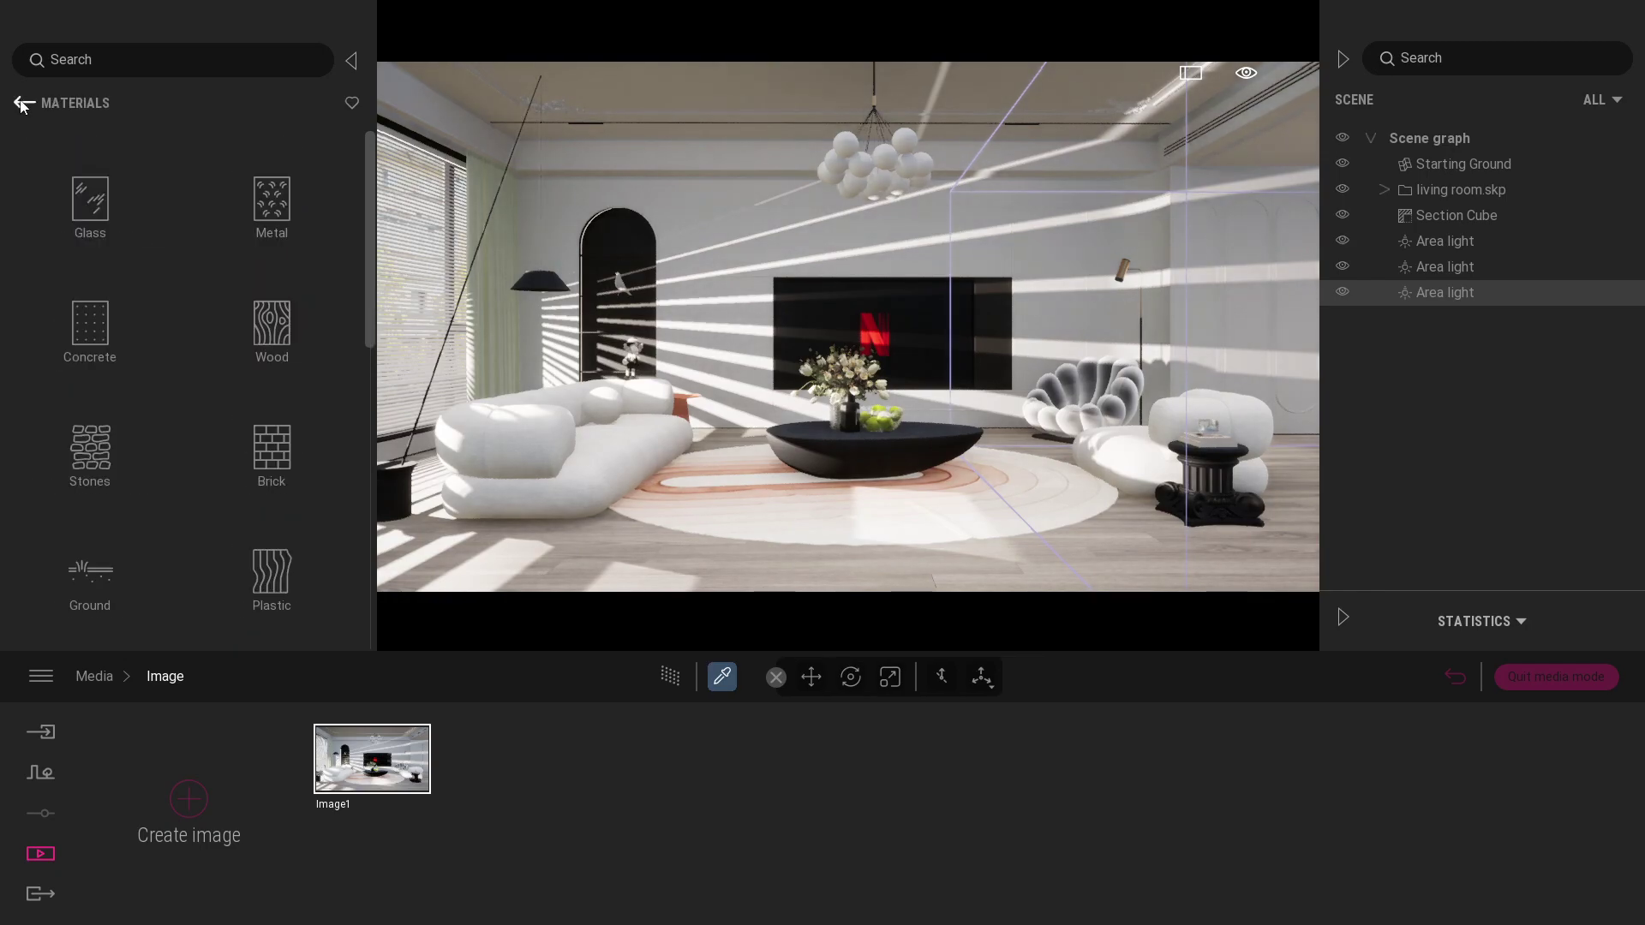
click(90, 205)
scroll(119, 382, down, 5)
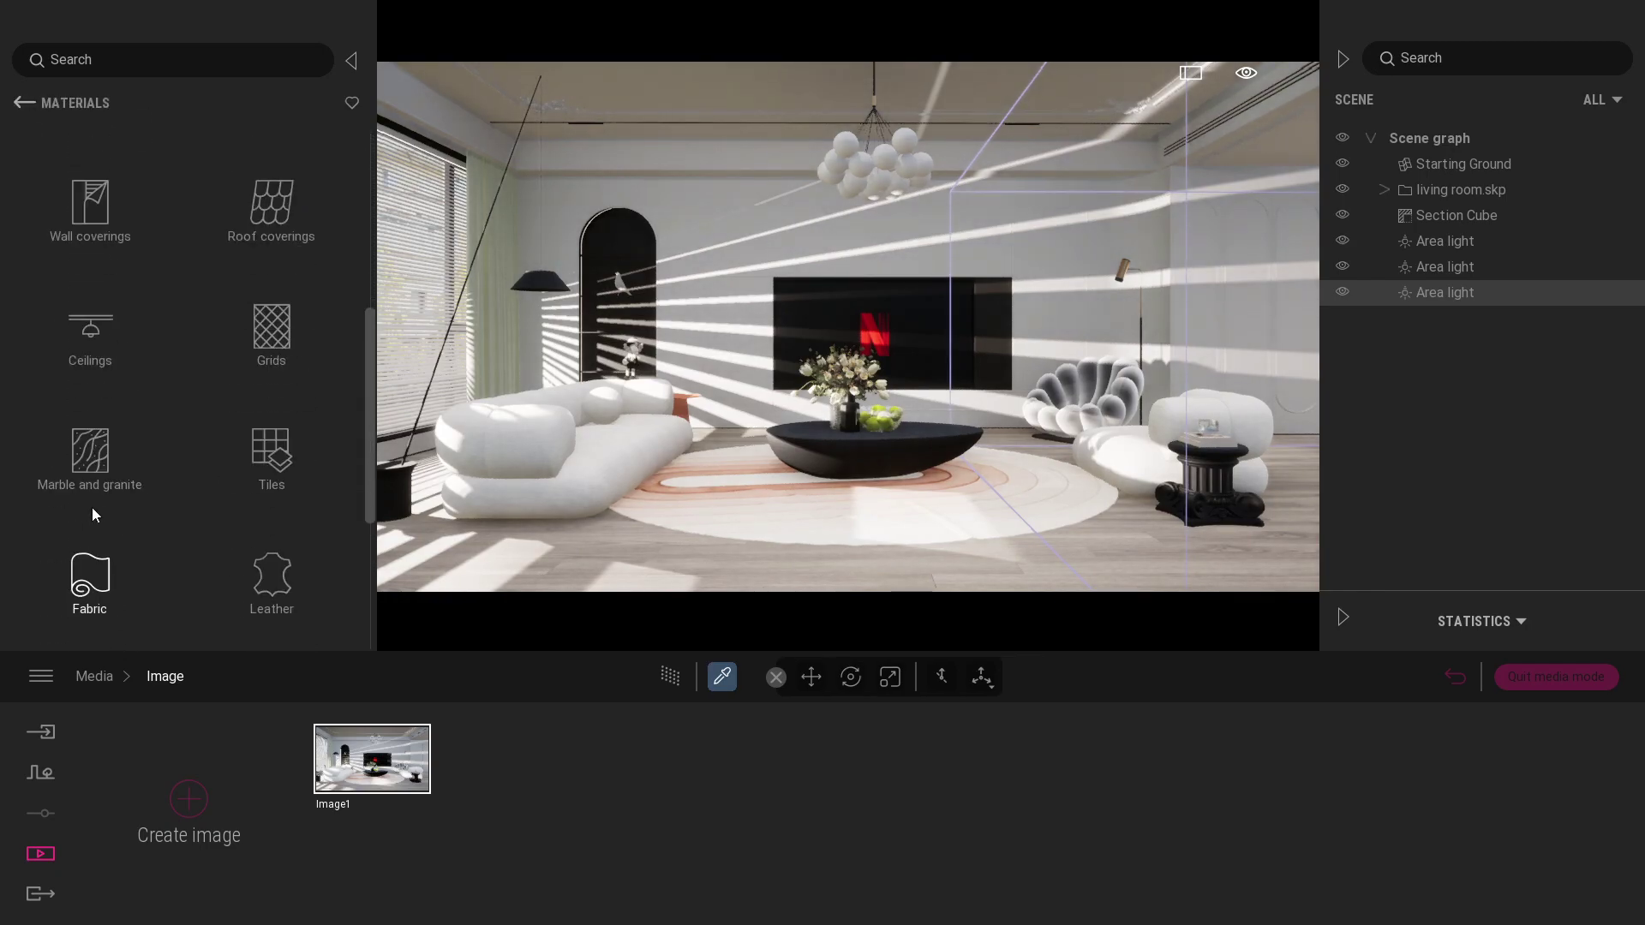
click(90, 574)
scroll(185, 322, down, 2)
scroll(146, 403, down, 1)
scroll(145, 403, down, 4)
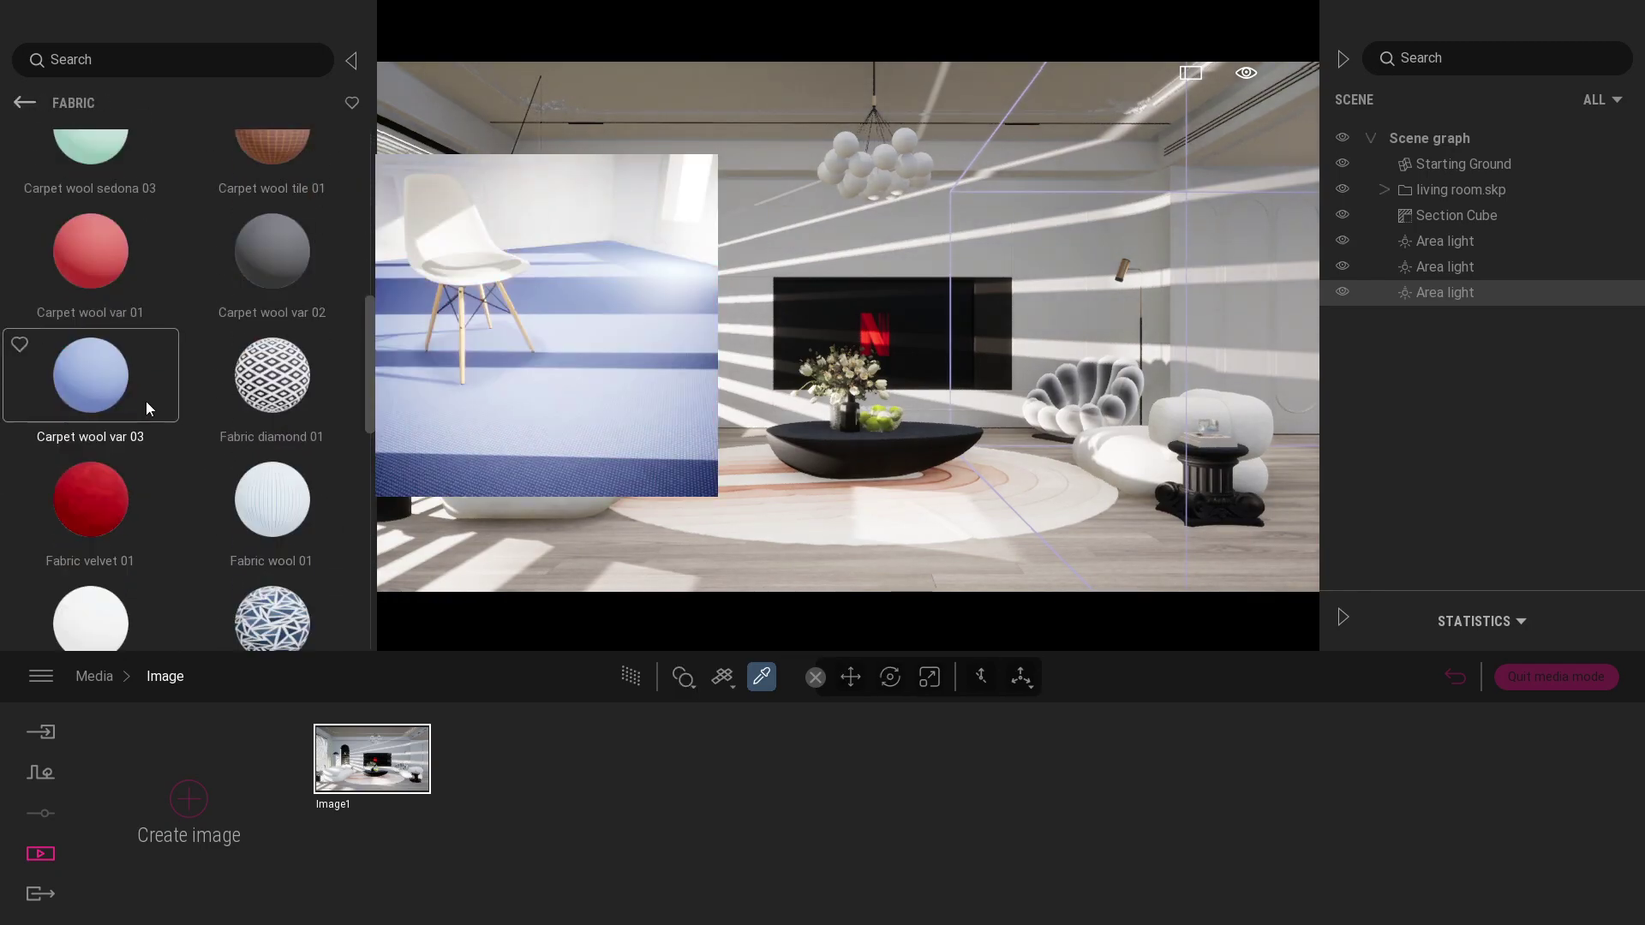
scroll(146, 403, down, 2)
scroll(145, 401, down, 2)
scroll(146, 401, down, 4)
scroll(146, 402, down, 4)
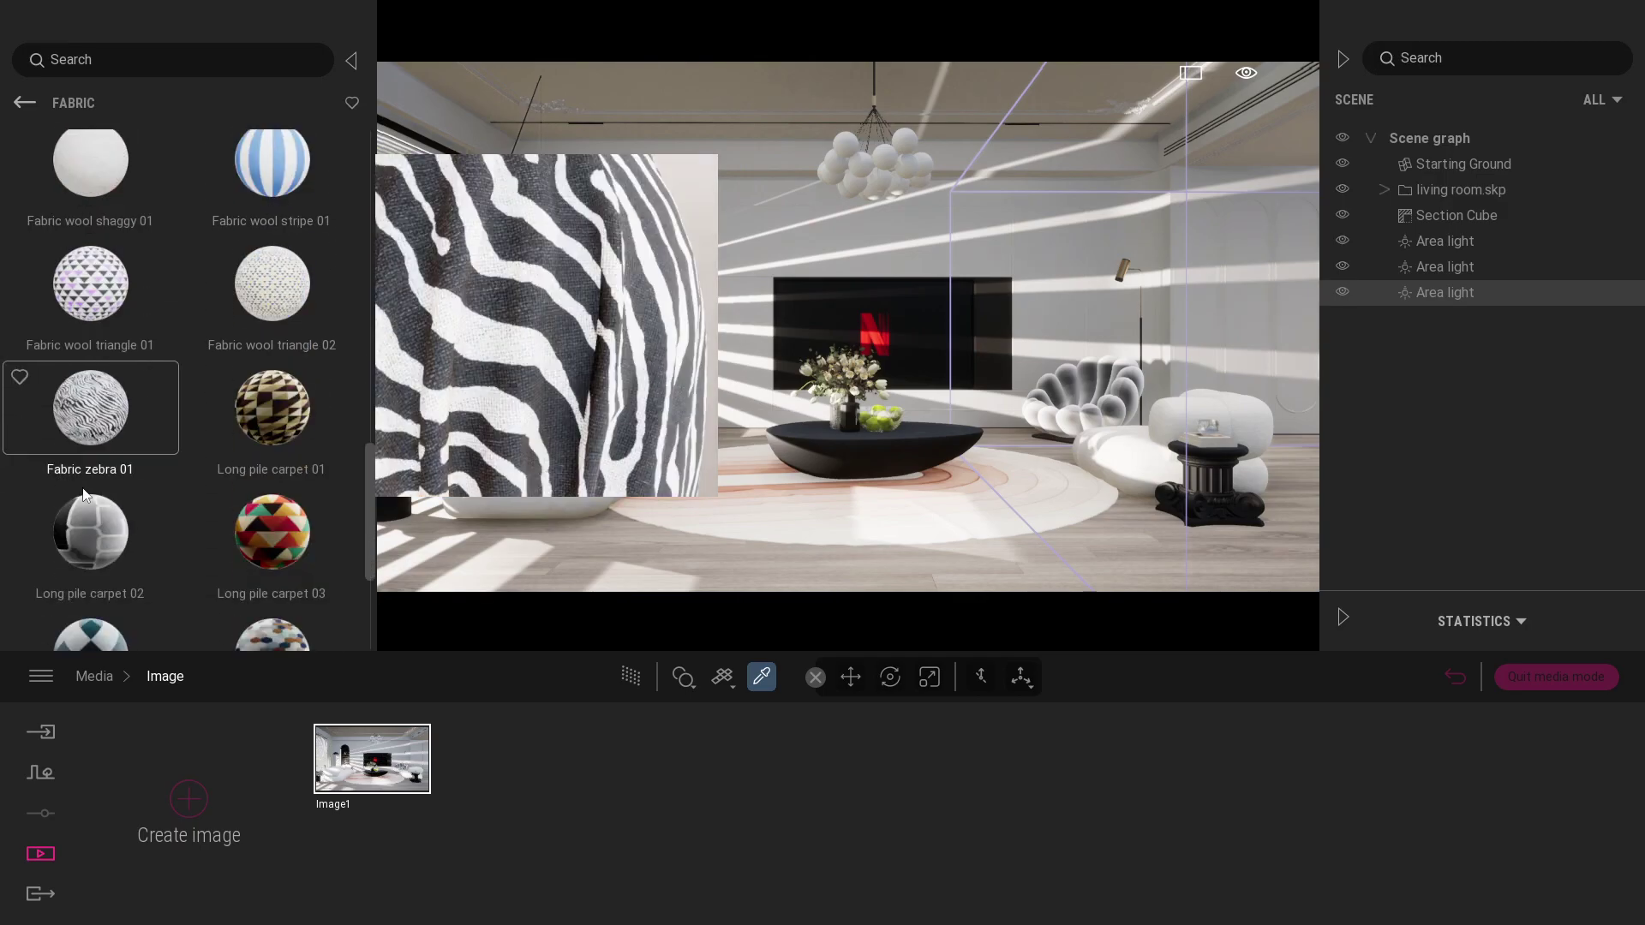
scroll(888, 518, up, 3)
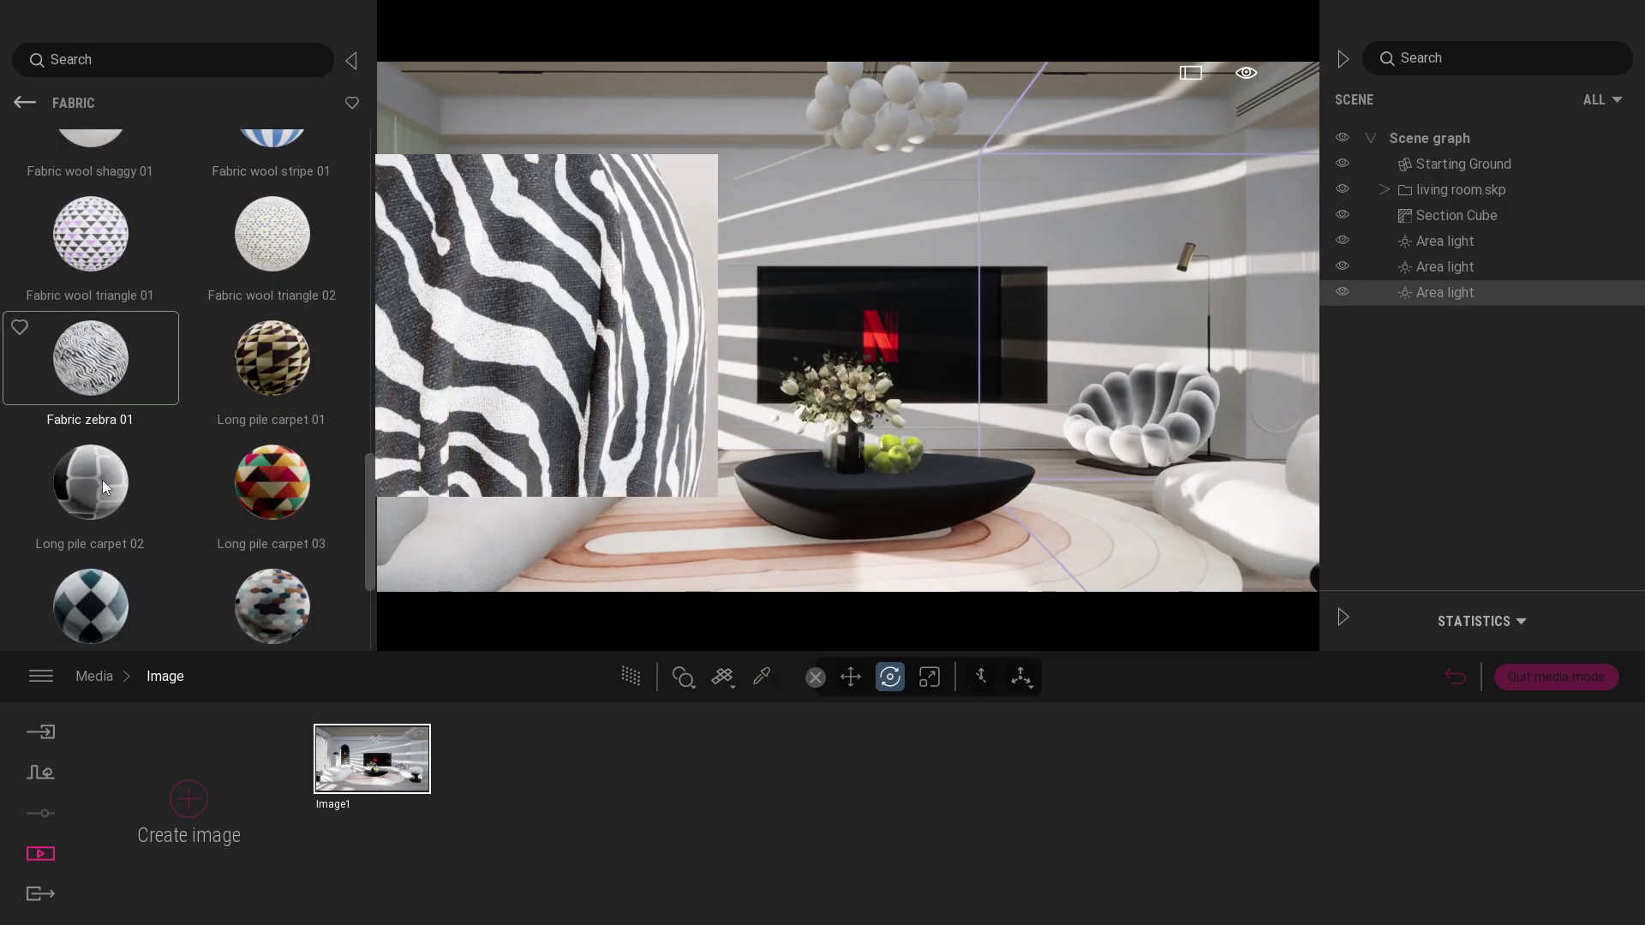
drag(90, 483, 734, 492)
Place a new Area light from the lights library into the room.
scroll(733, 487, up, 3)
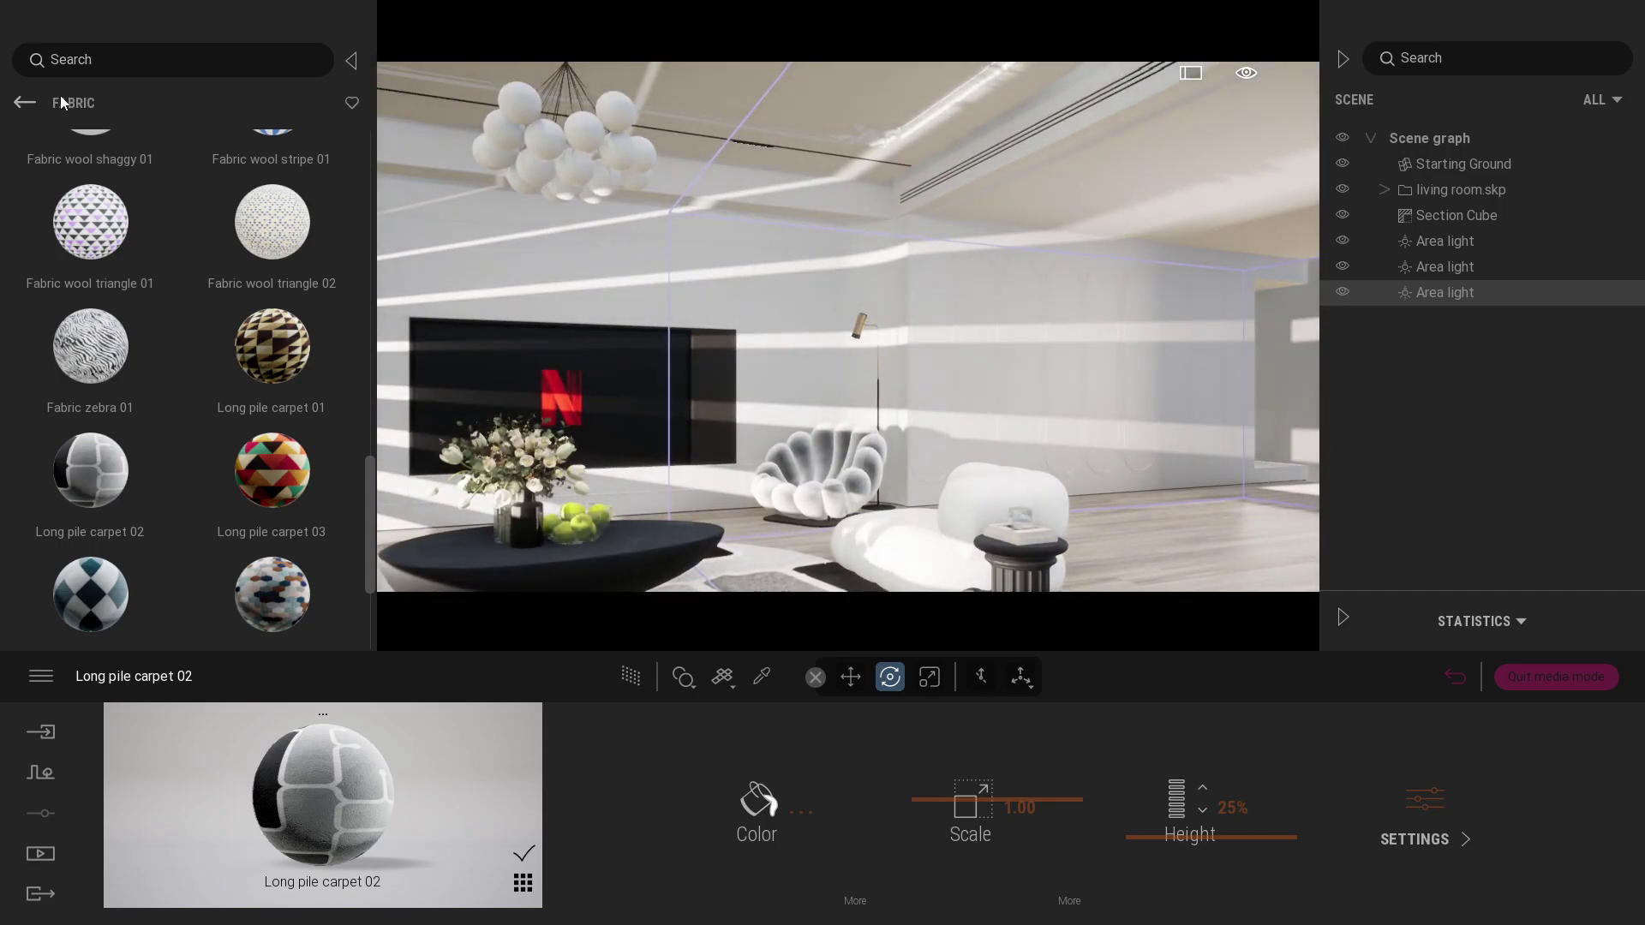
click(40, 108)
click(275, 322)
mouse_move(272, 299)
mouse_down()
mouse_move(845, 153)
mouse_move(963, 598)
mouse_up()
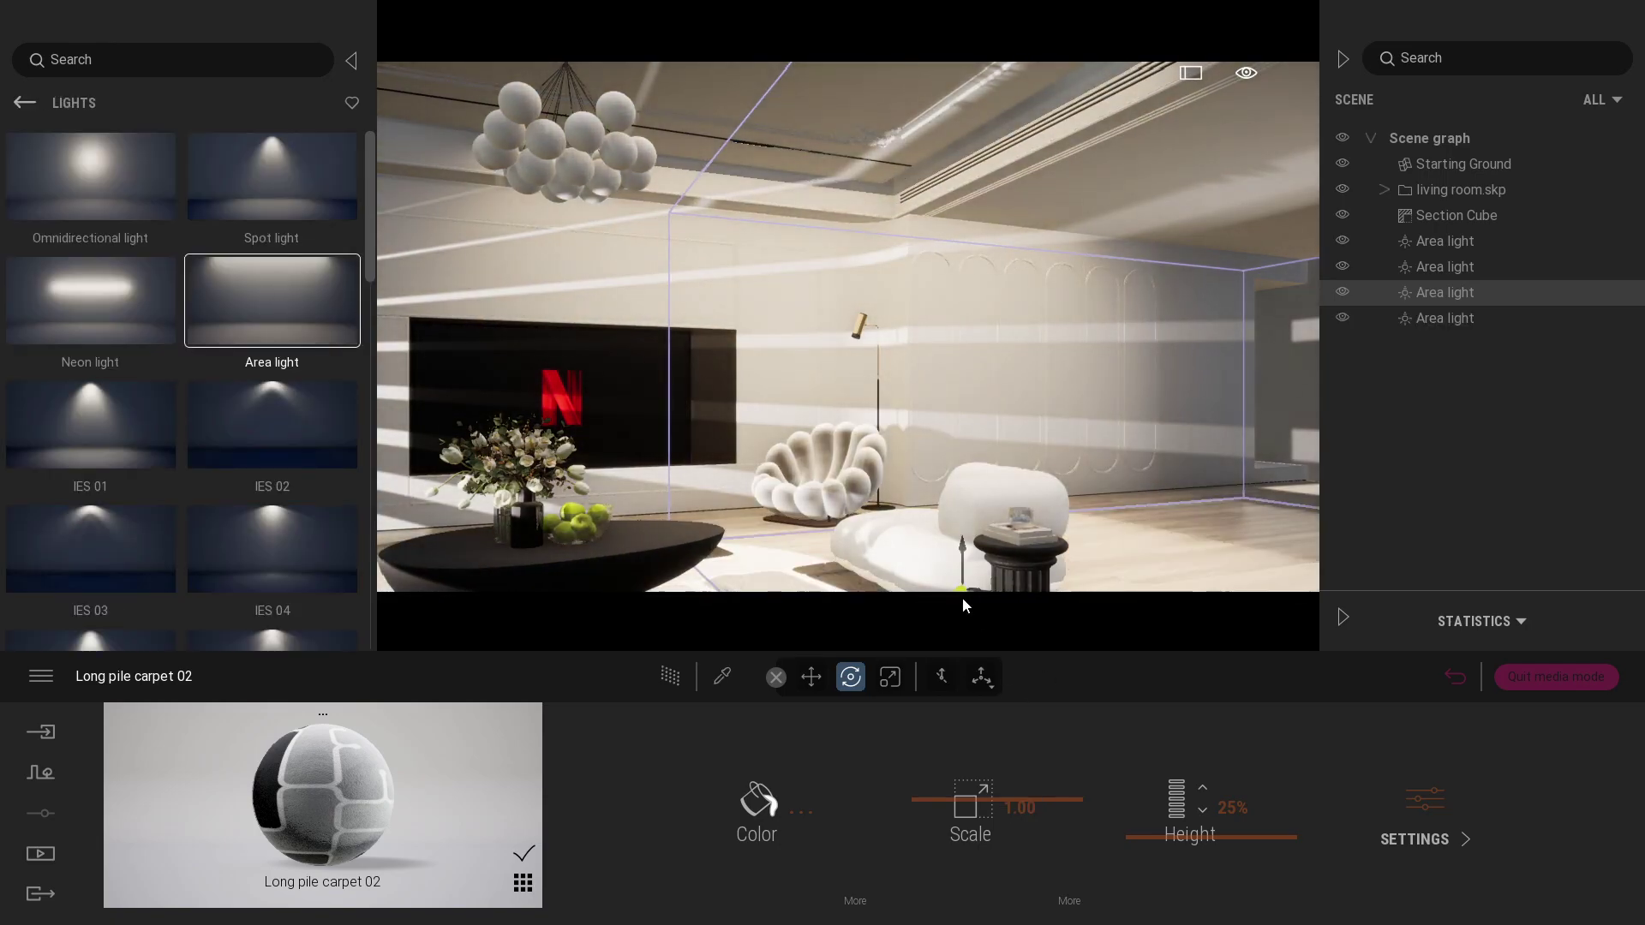
Move the new area light up against the ceiling and tilt it slightly.
double_click(1432, 321)
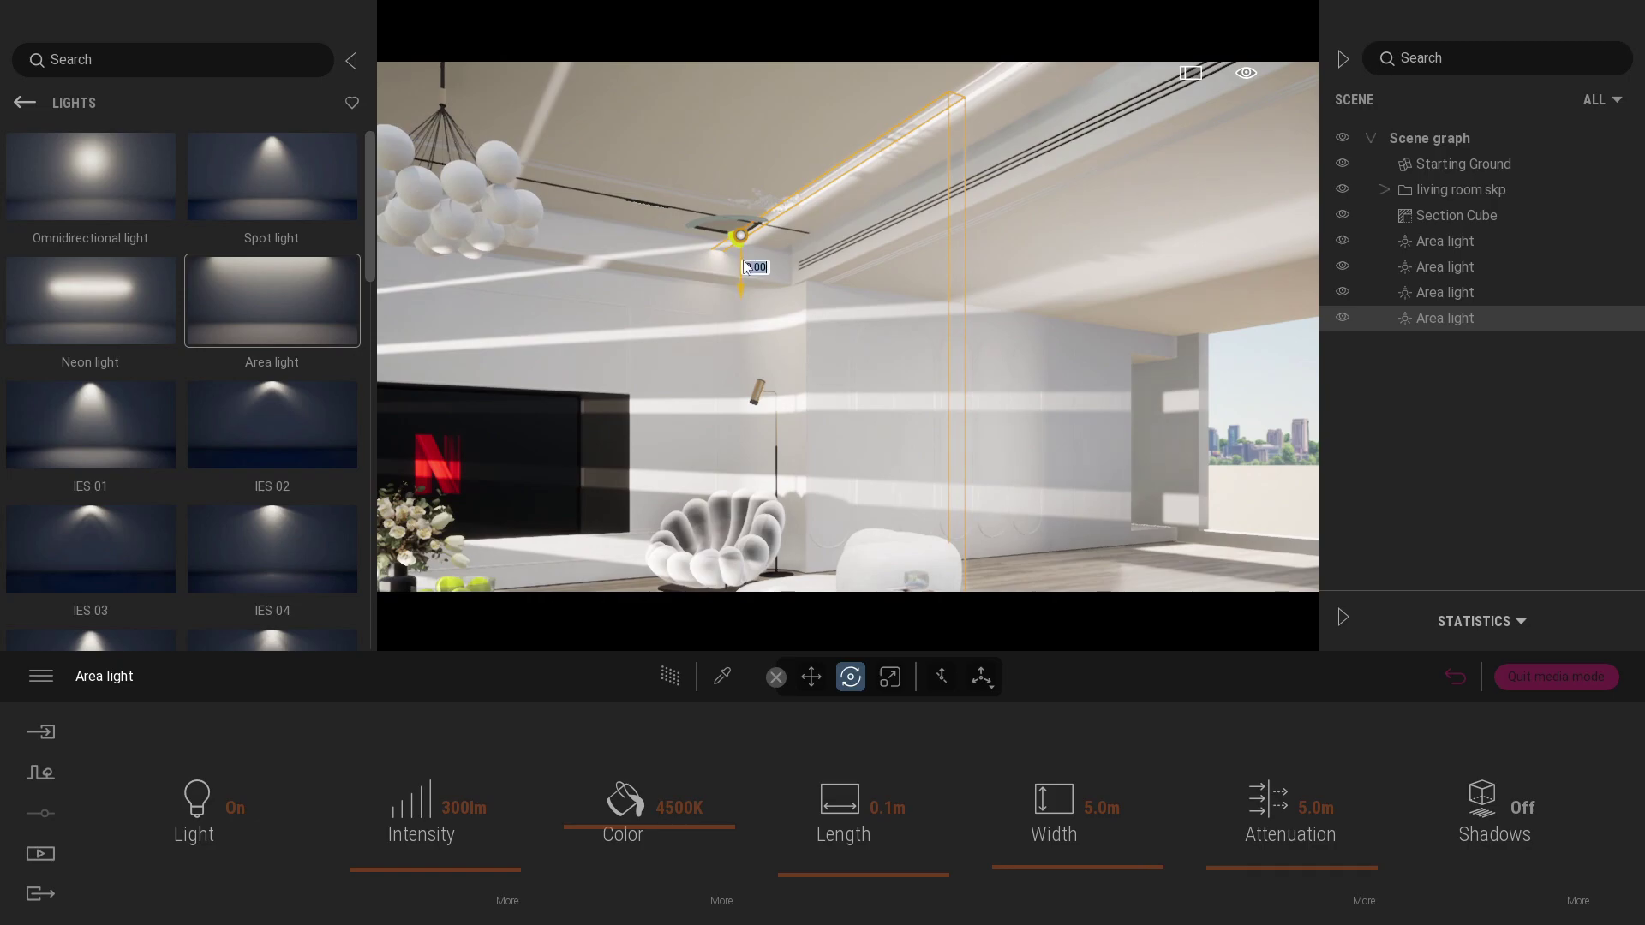
drag(759, 236, 951, 148)
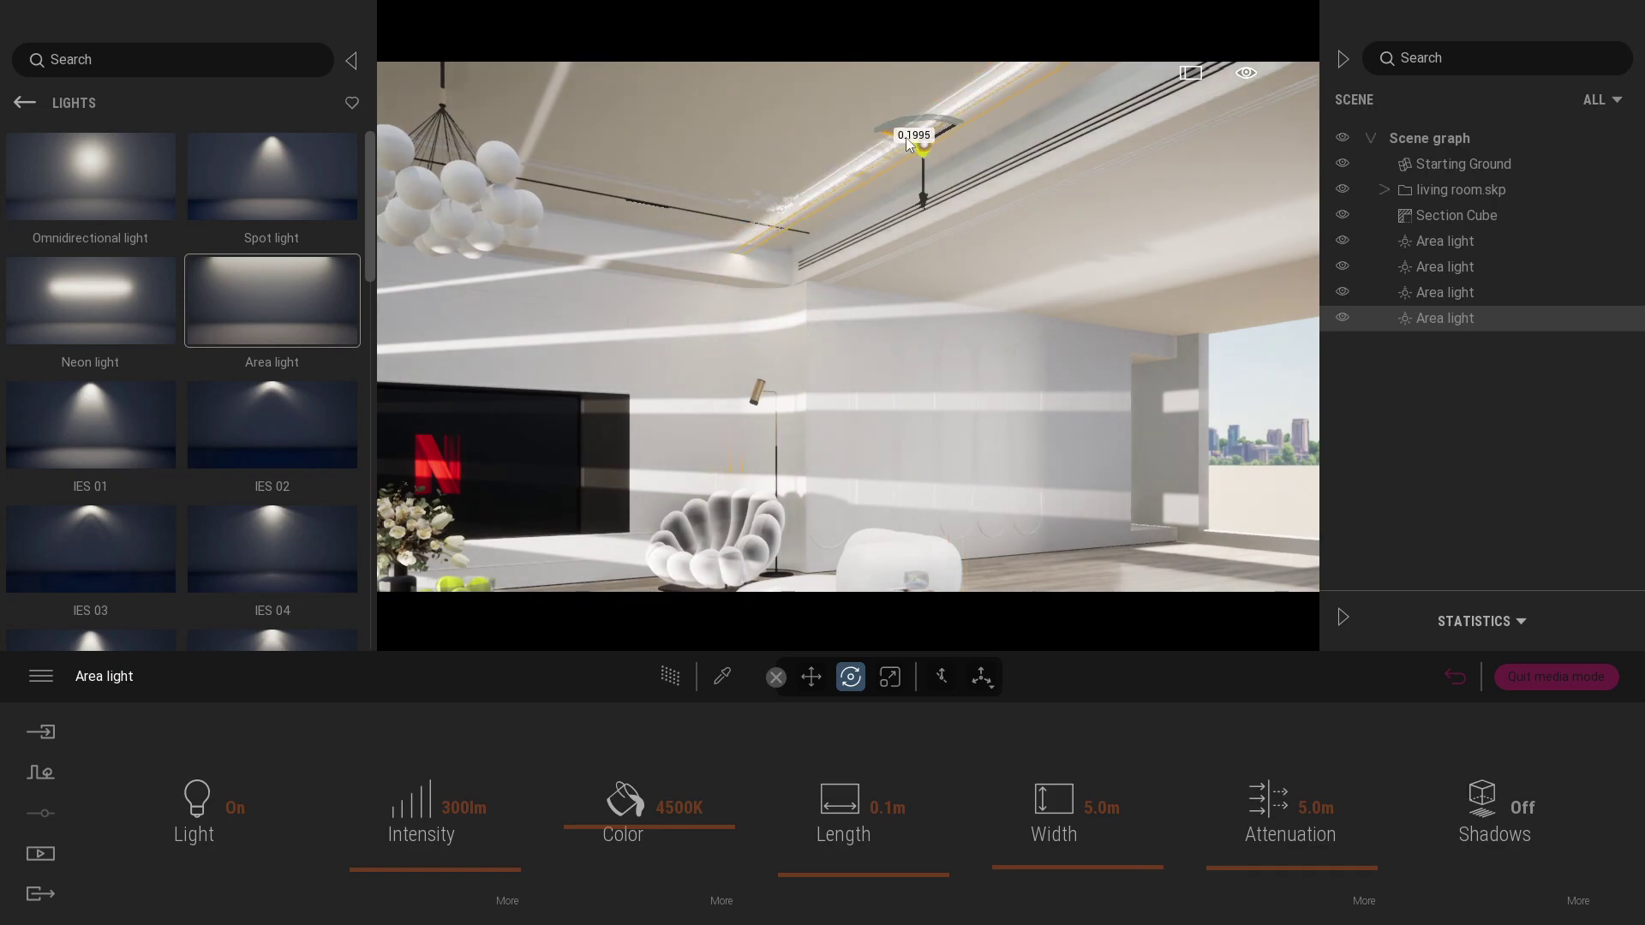
drag(983, 225, 985, 192)
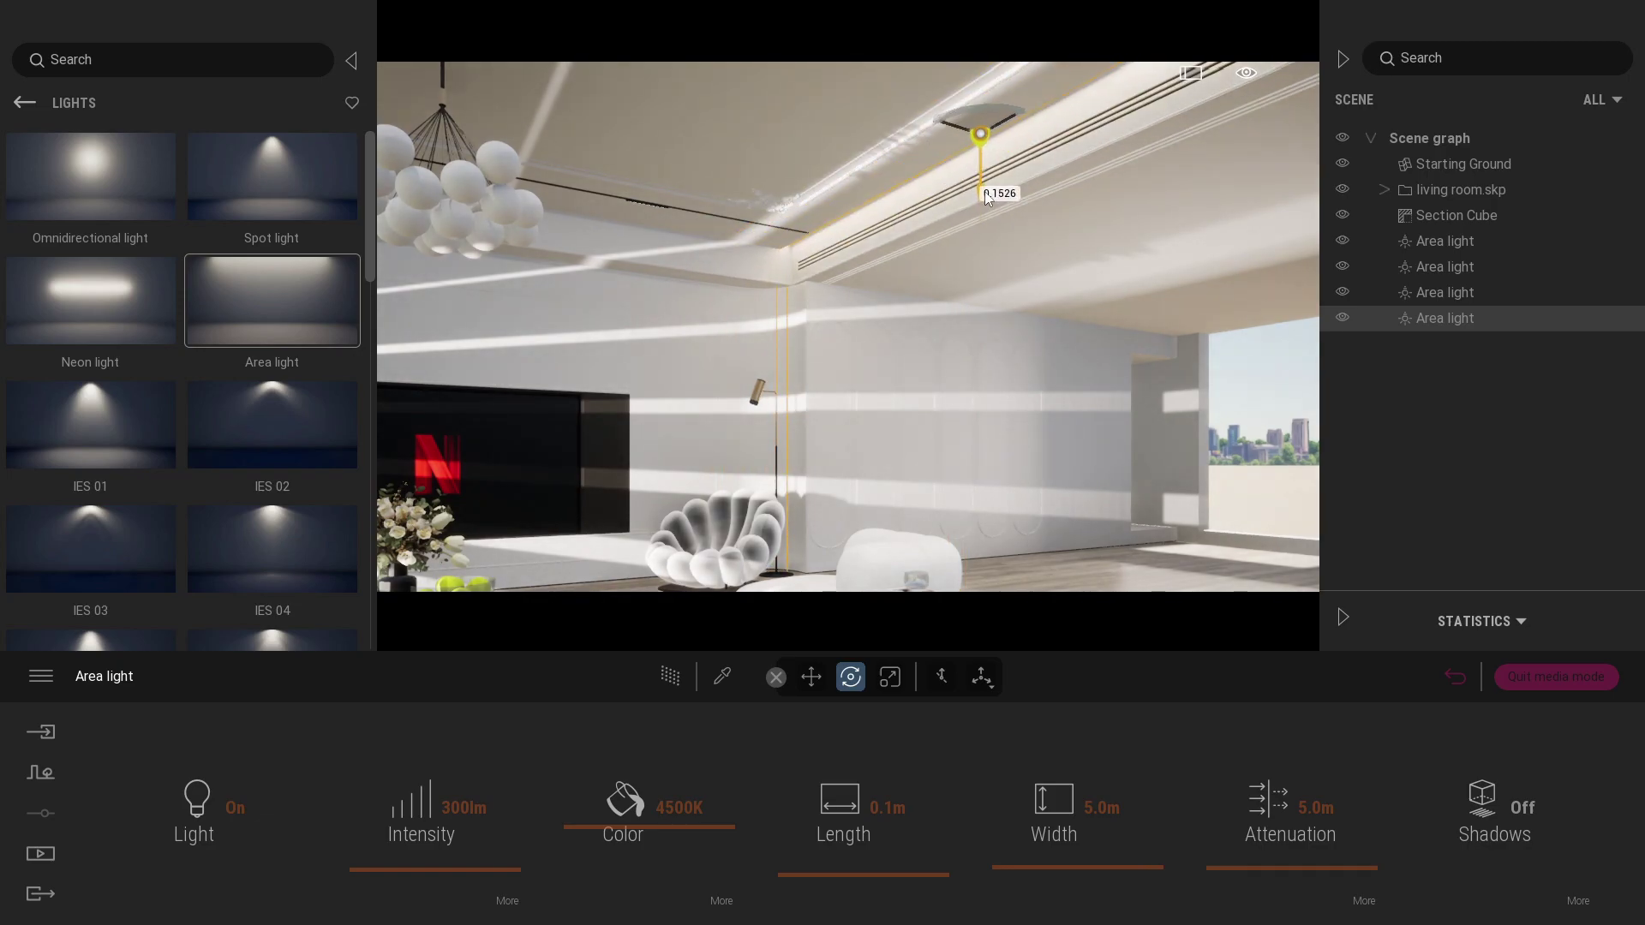
key(f)
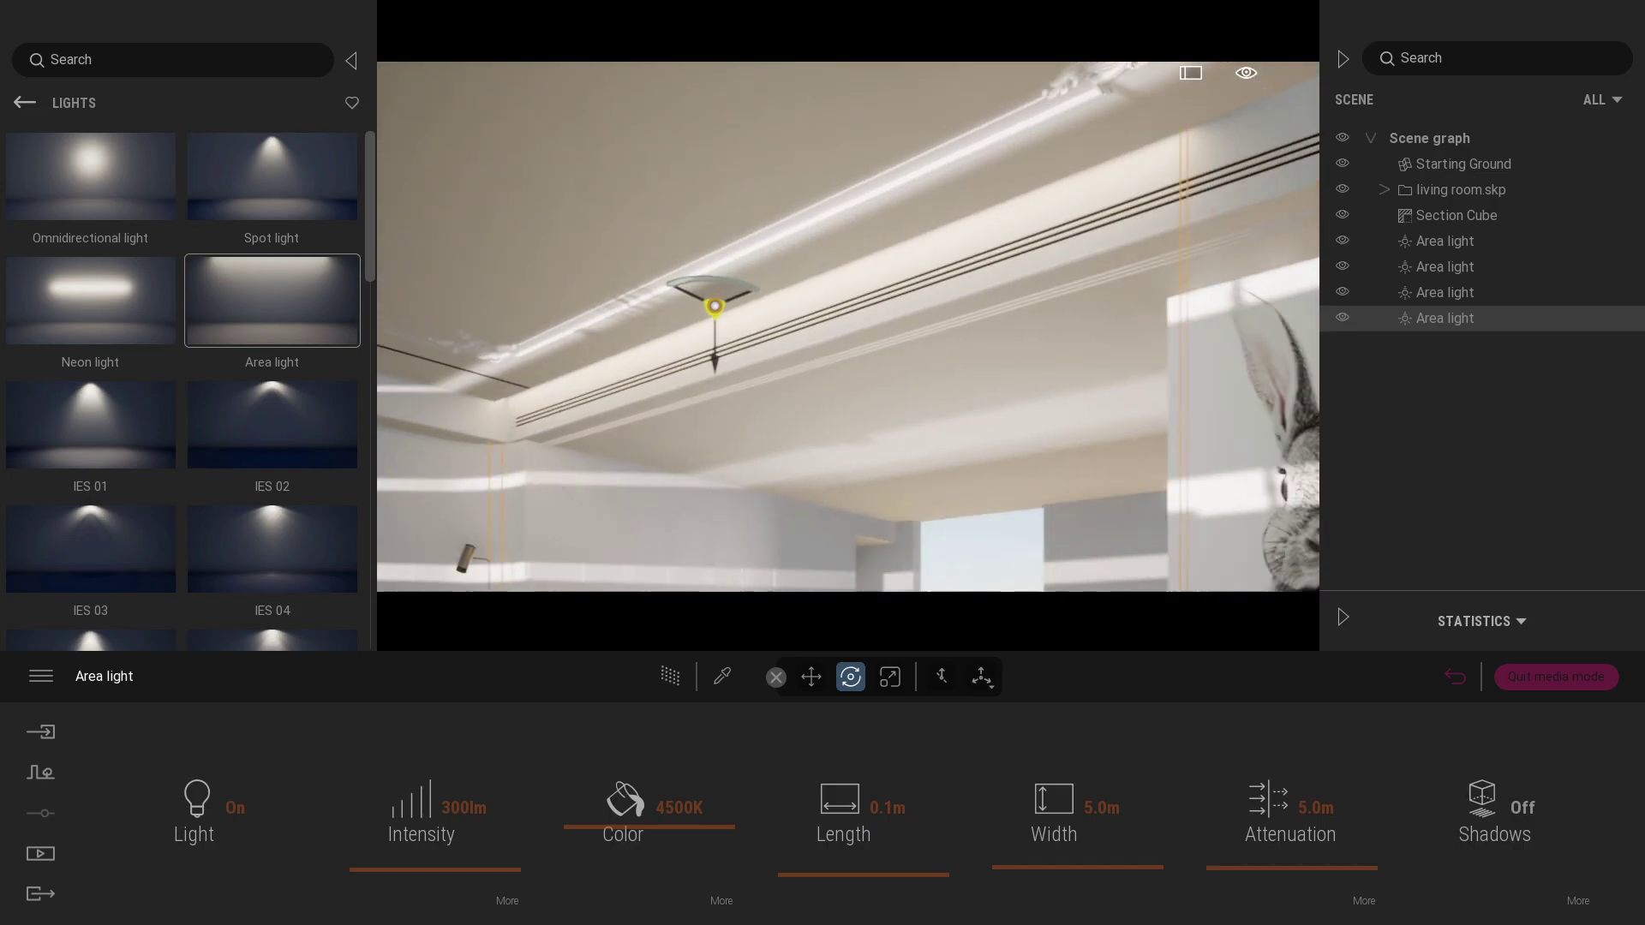
drag(831, 285, 837, 285)
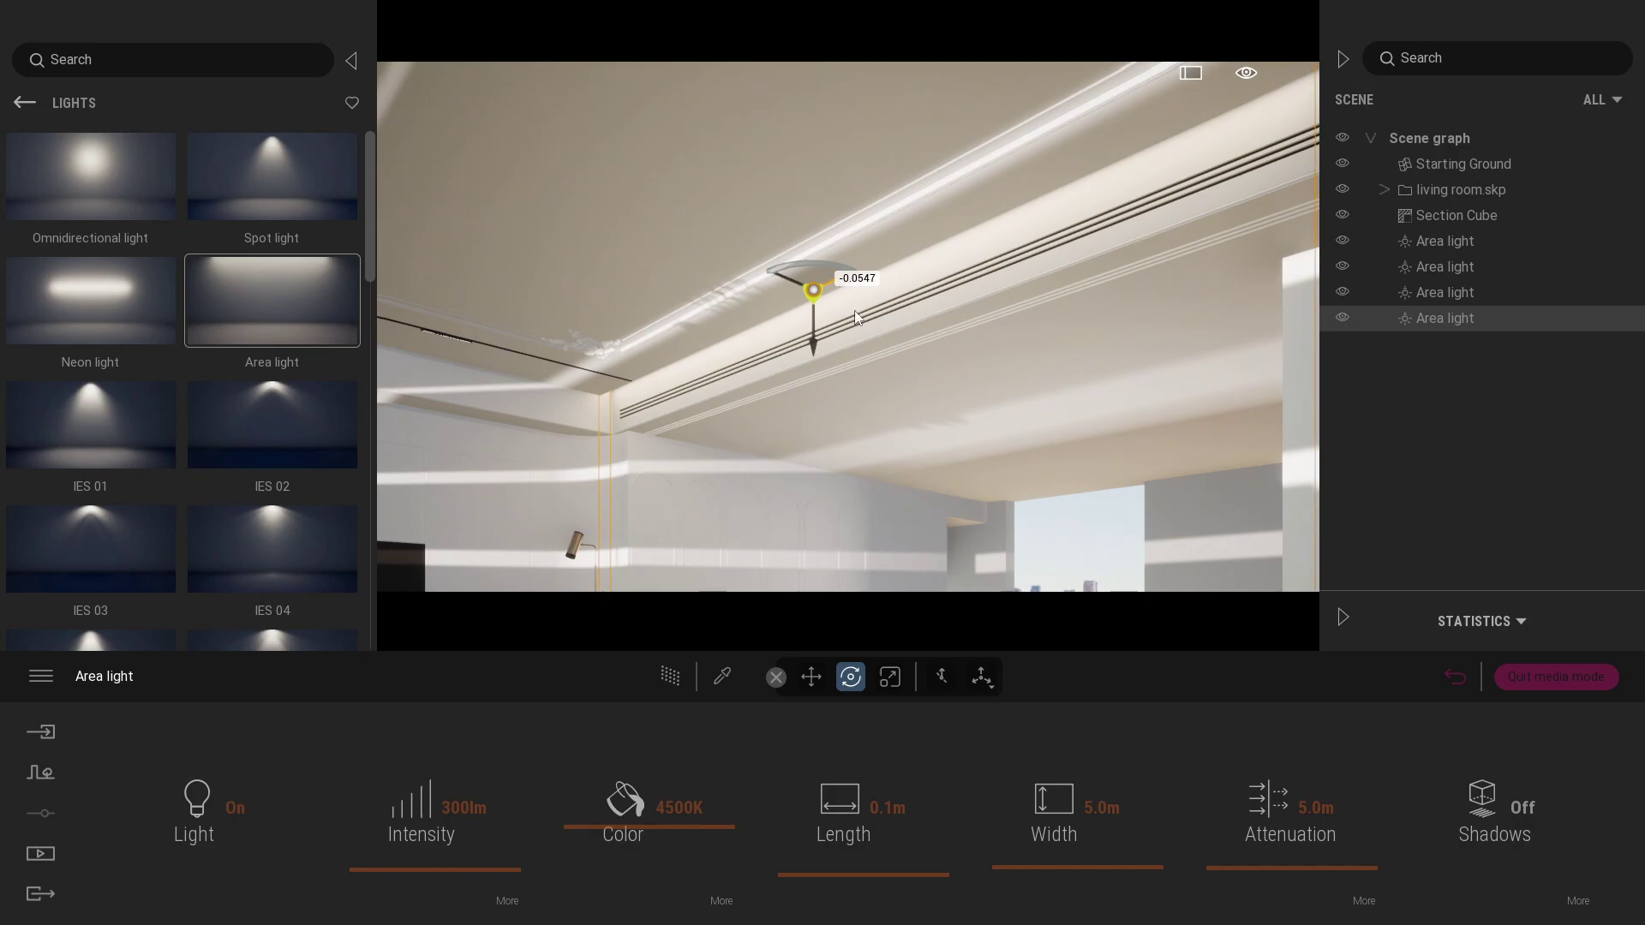
drag(837, 284, 840, 286)
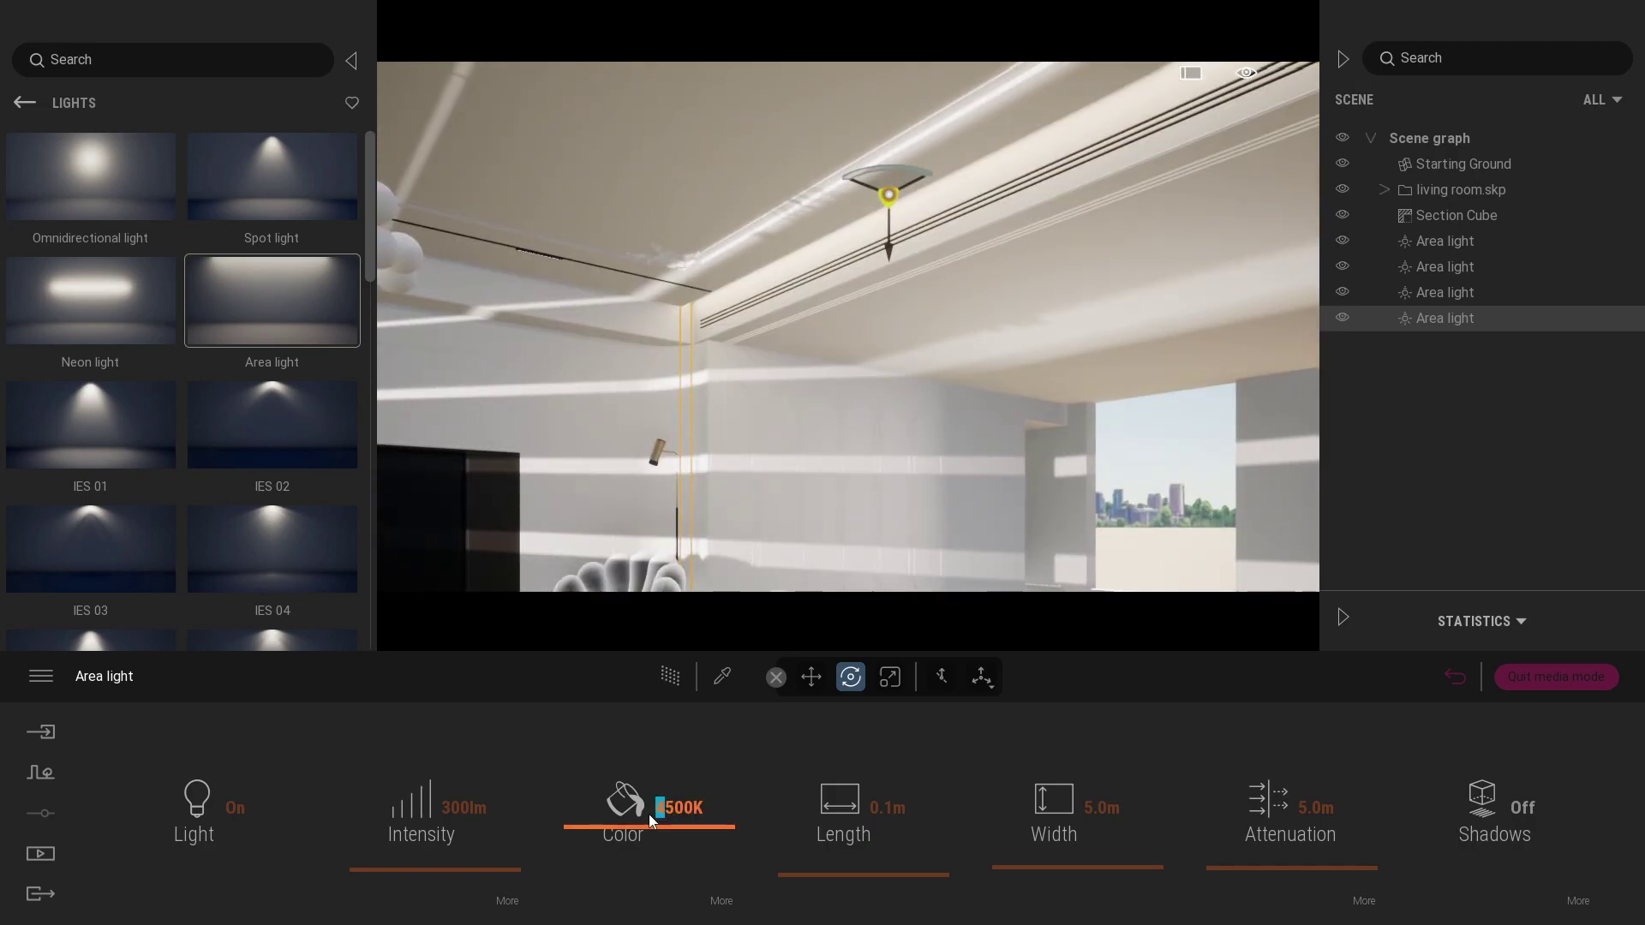
Warm the new area light to 3200K and check it with a path-traced preview.
text(3)
click(668, 681)
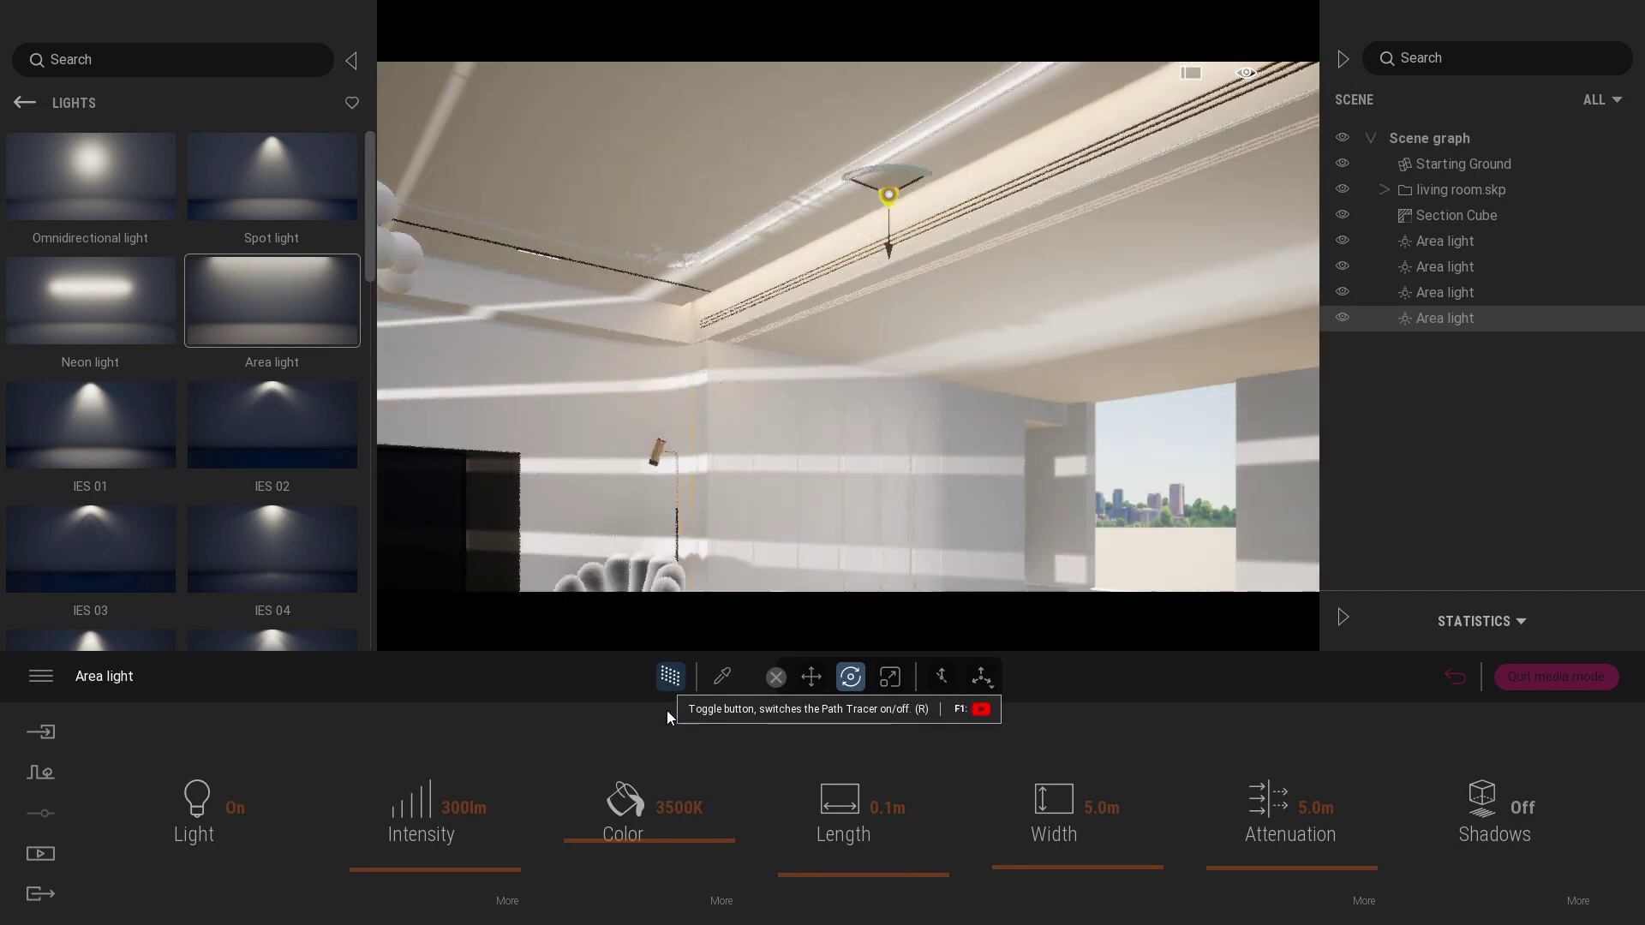
click(673, 808)
click(670, 677)
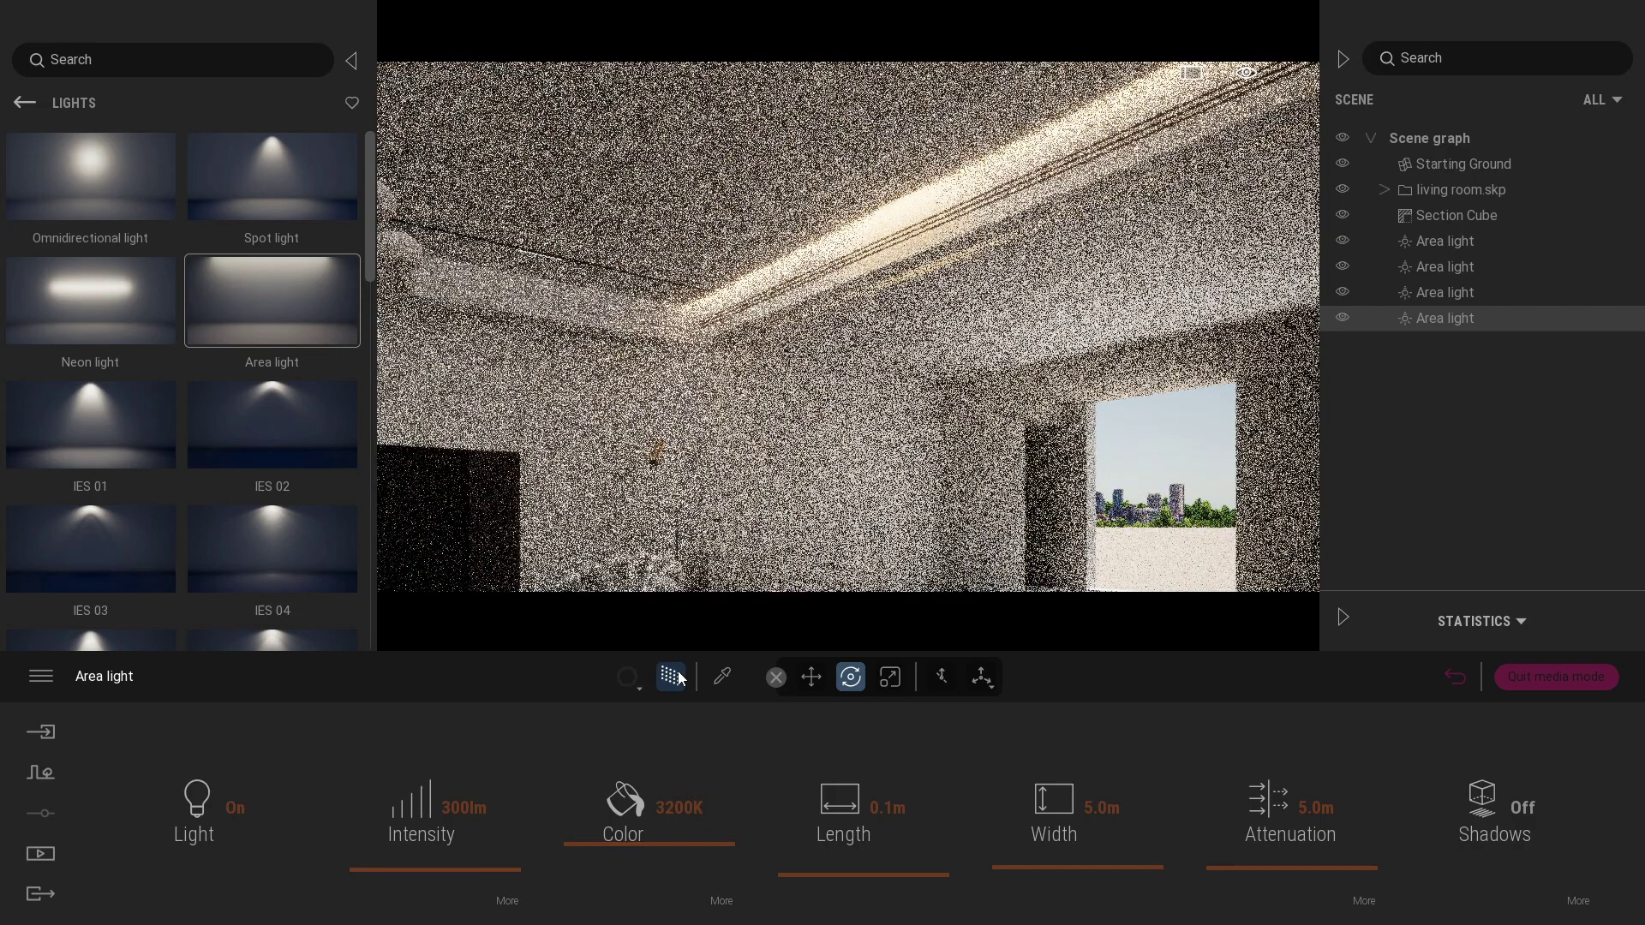
click(670, 676)
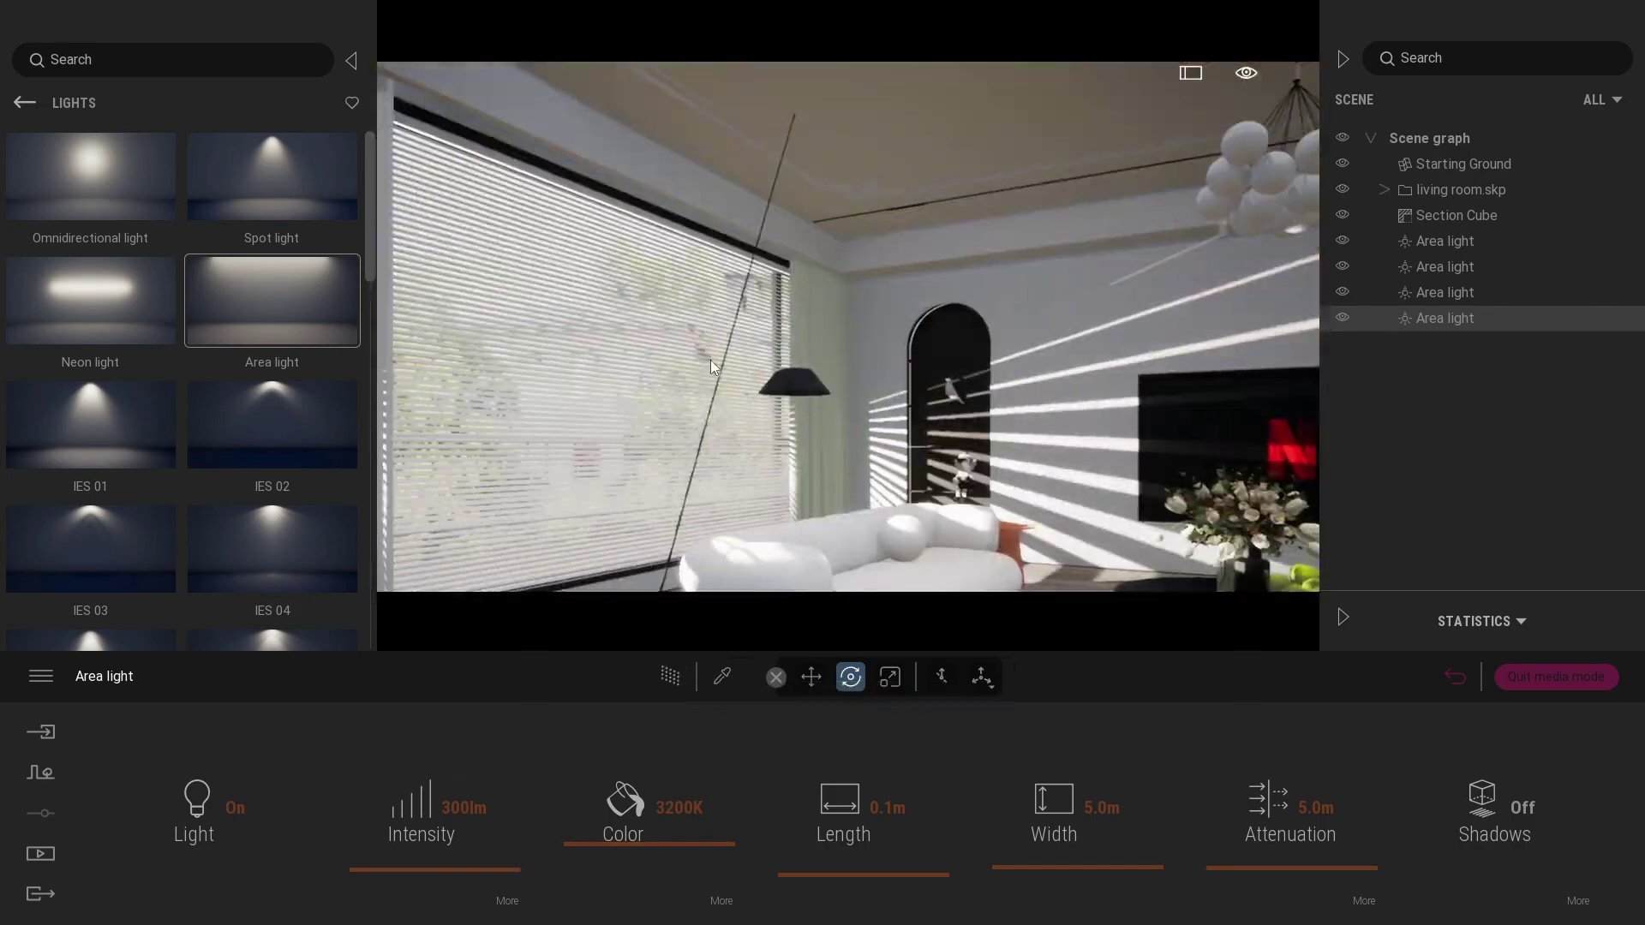
click(24, 102)
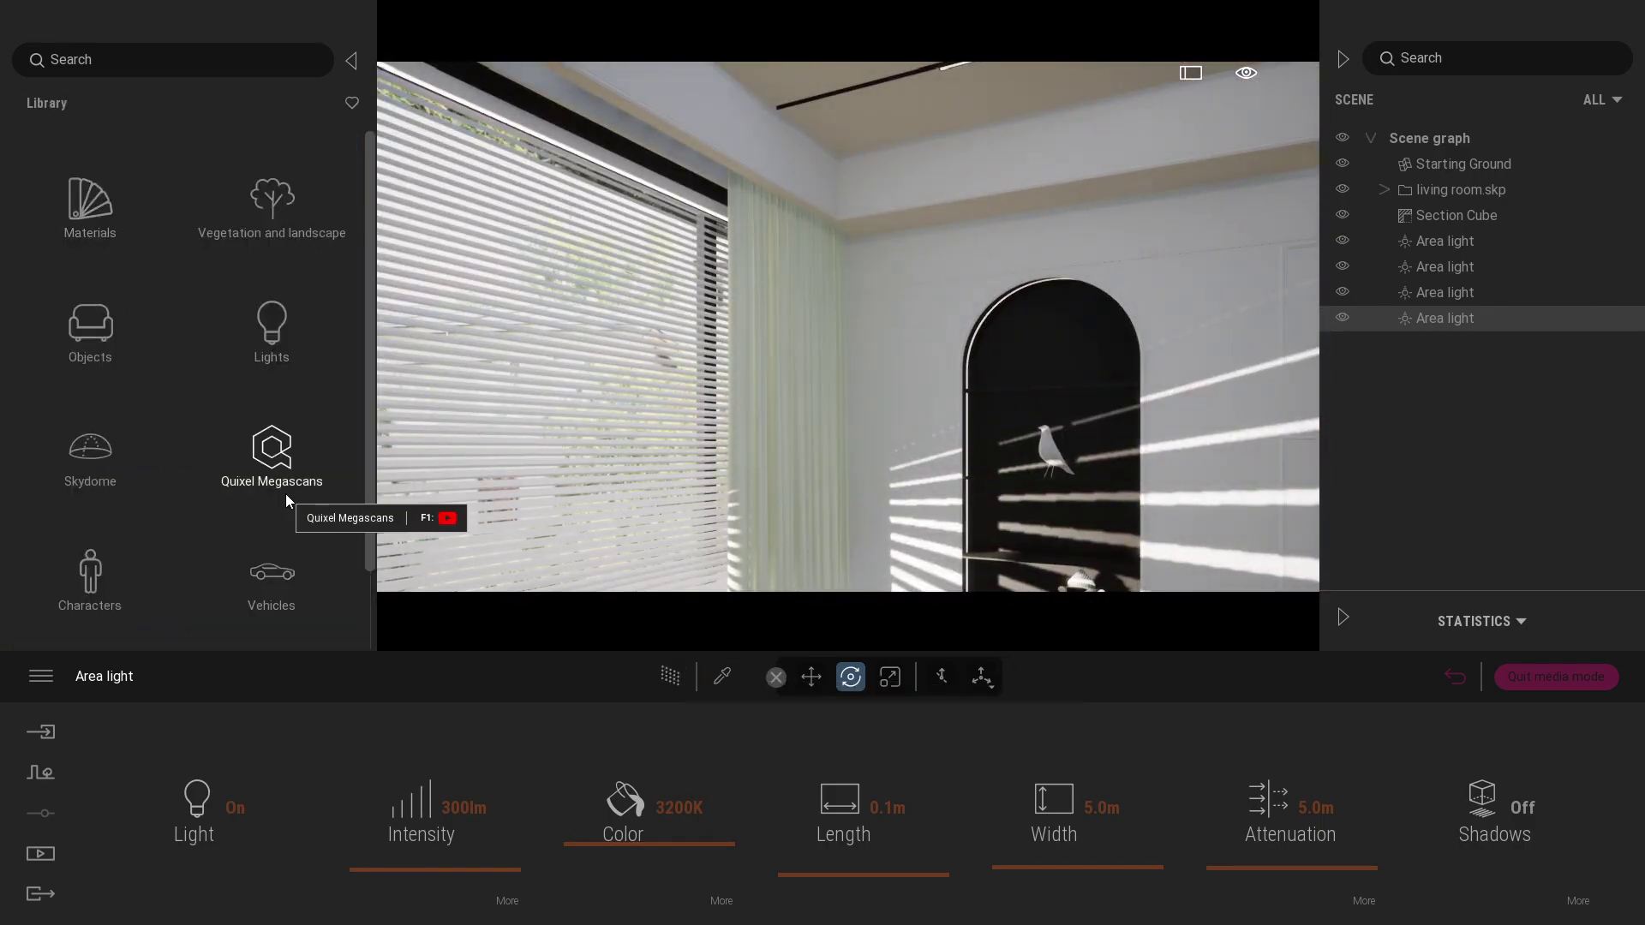
Apply the translucent White styrofoam material to the curtain.
click(90, 201)
scroll(268, 448, down, 3)
scroll(268, 448, down, 3)
click(268, 448)
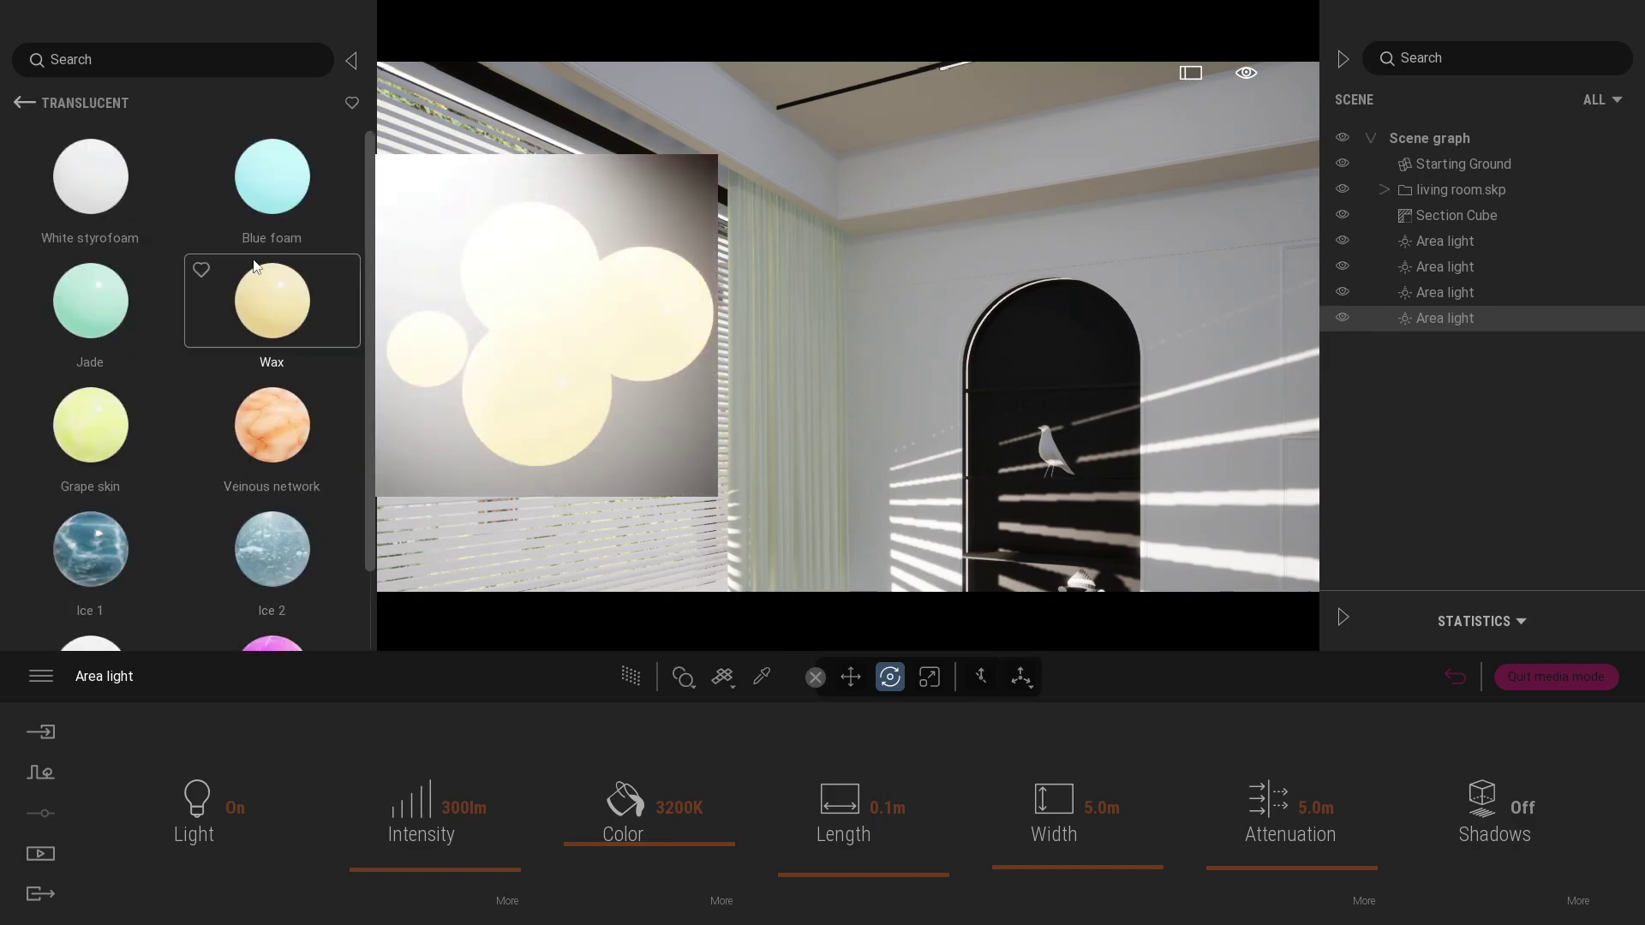
drag(90, 175, 764, 371)
Open the Quixel Megascans library and check the scene with a path-traced preview.
click(24, 103)
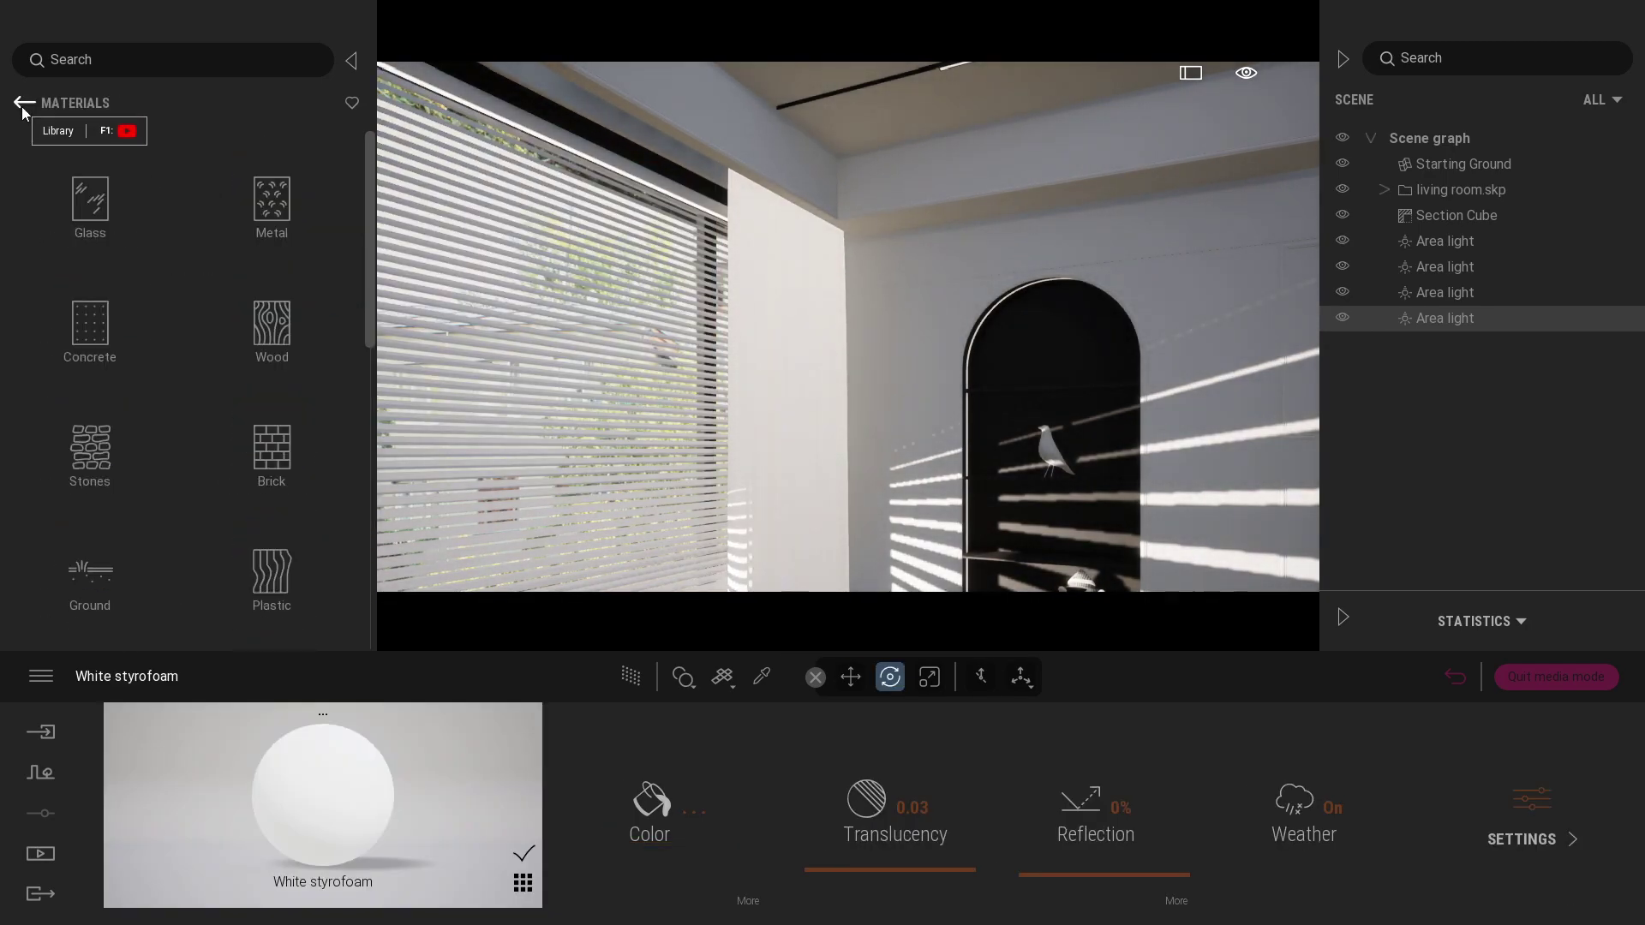
click(24, 102)
click(254, 463)
click(631, 677)
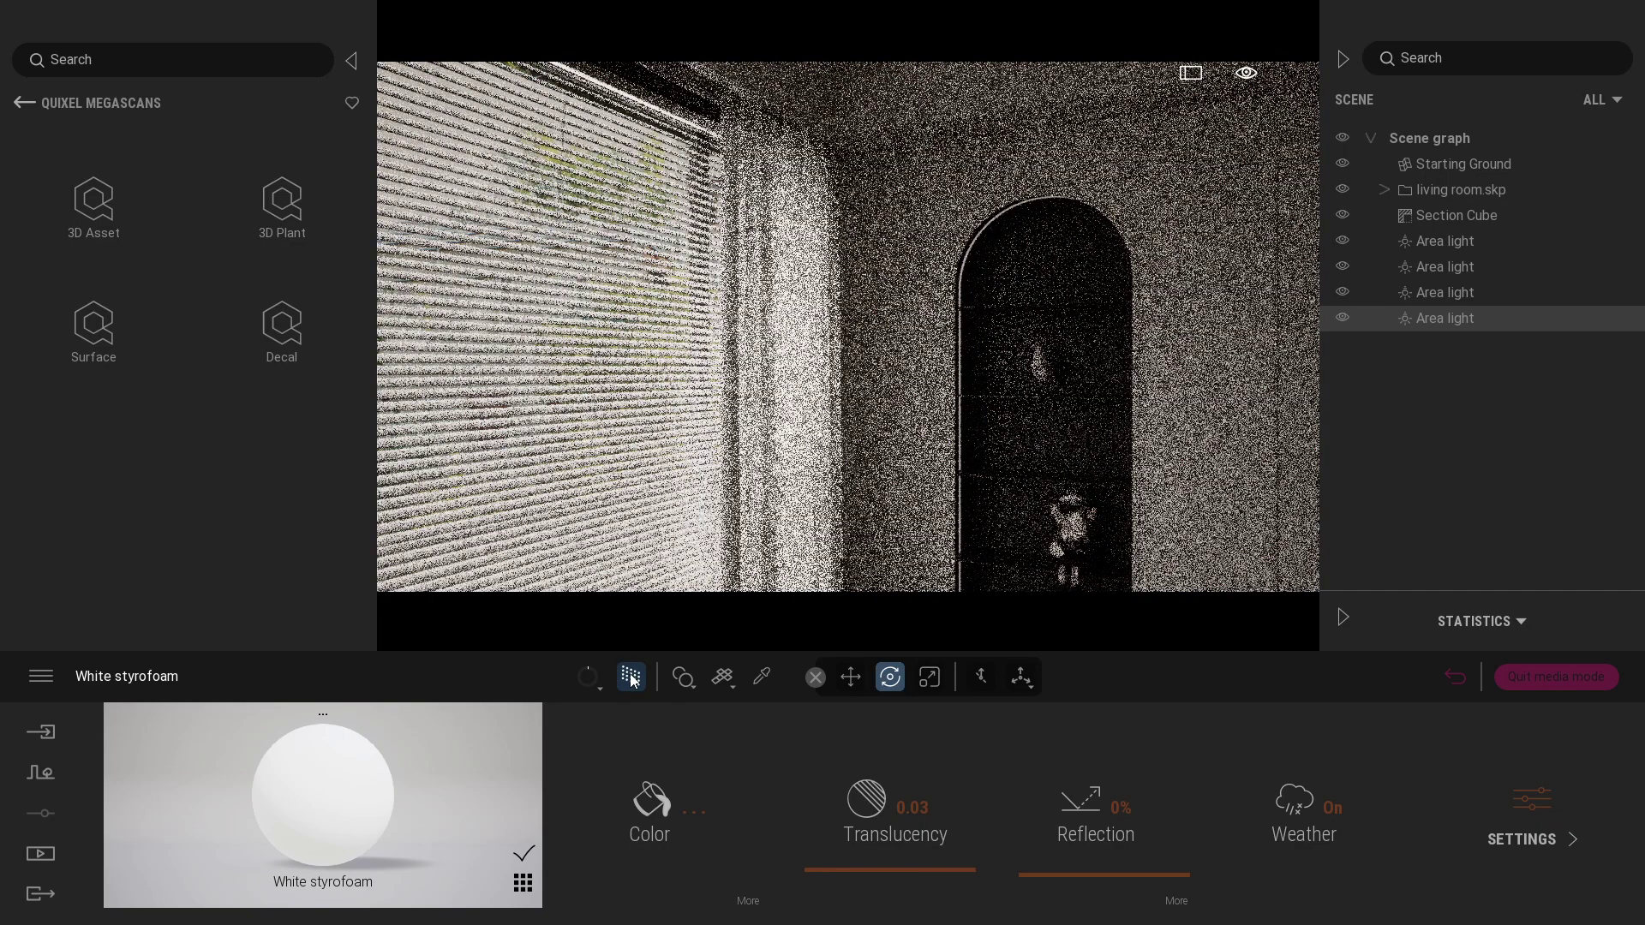
click(631, 679)
scroll(758, 471, up, 3)
scroll(759, 470, up, 3)
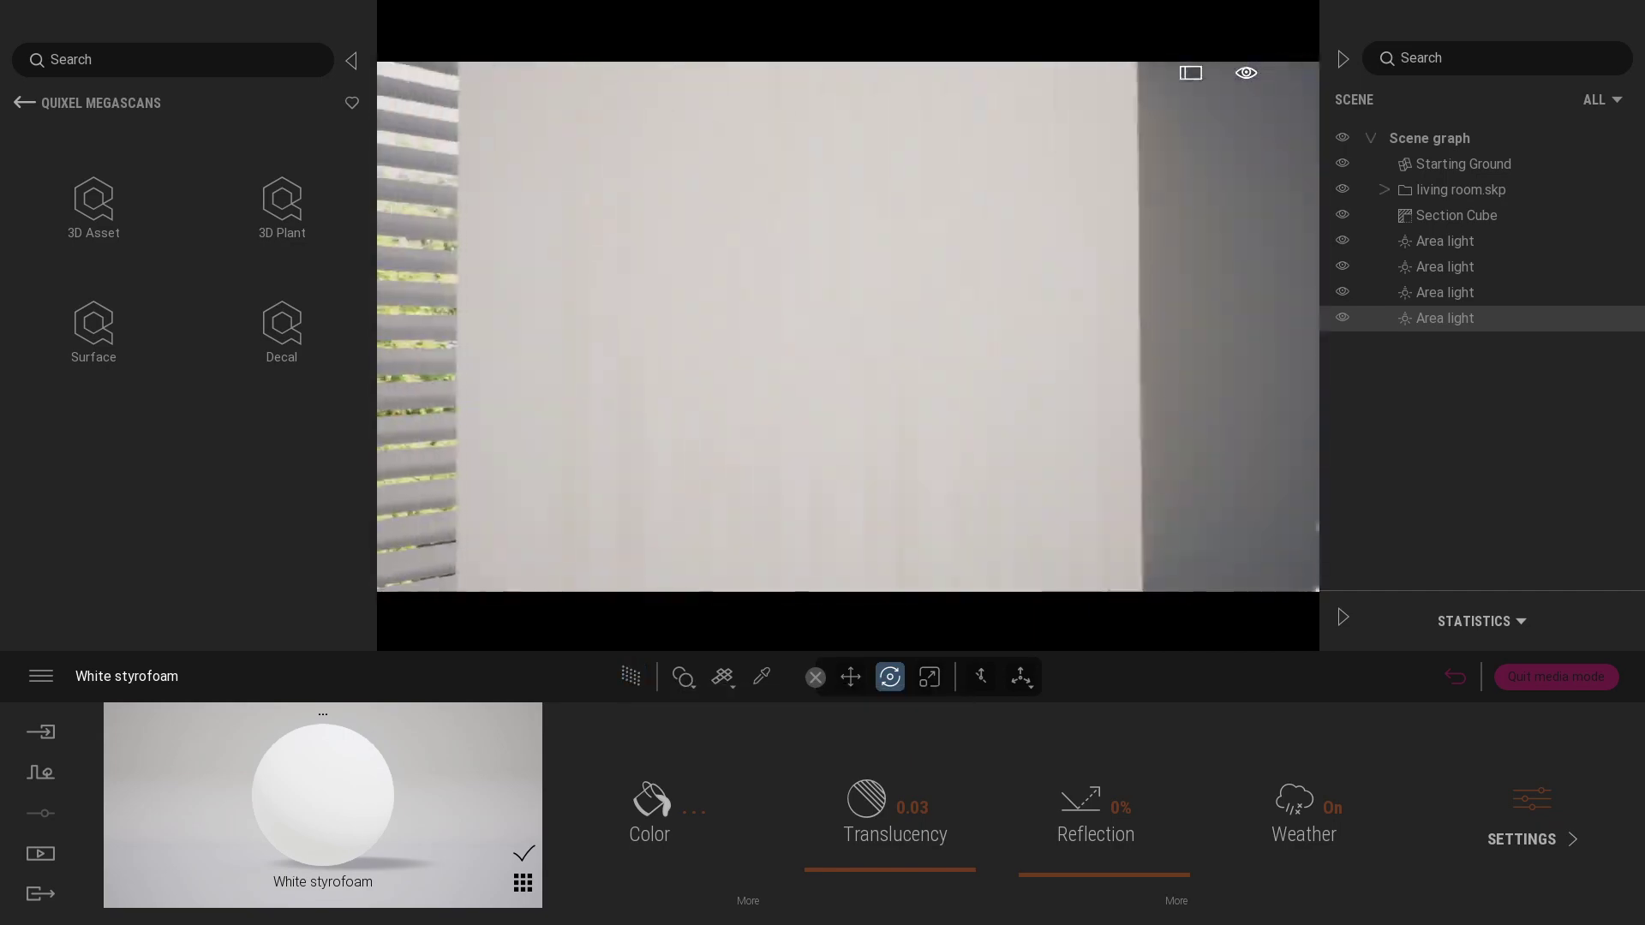
scroll(677, 435, down, 5)
scroll(677, 434, down, 3)
Apply Megascans Grey Fabric from Surface > Fabric > Plain to the curtain.
click(93, 328)
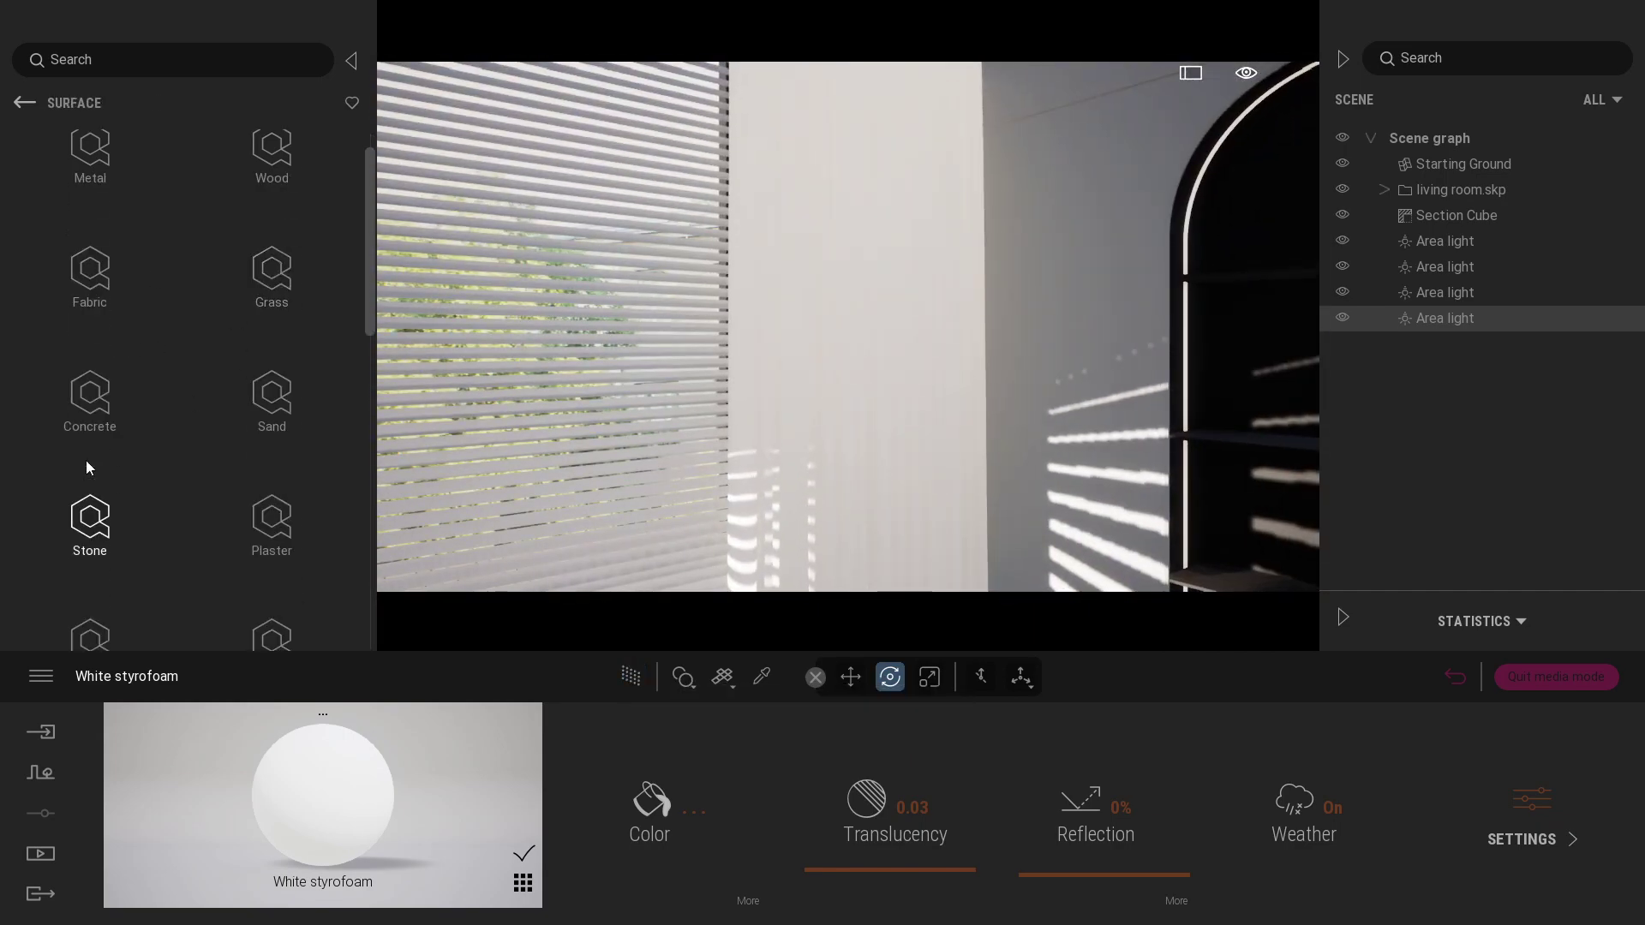
click(128, 296)
click(281, 330)
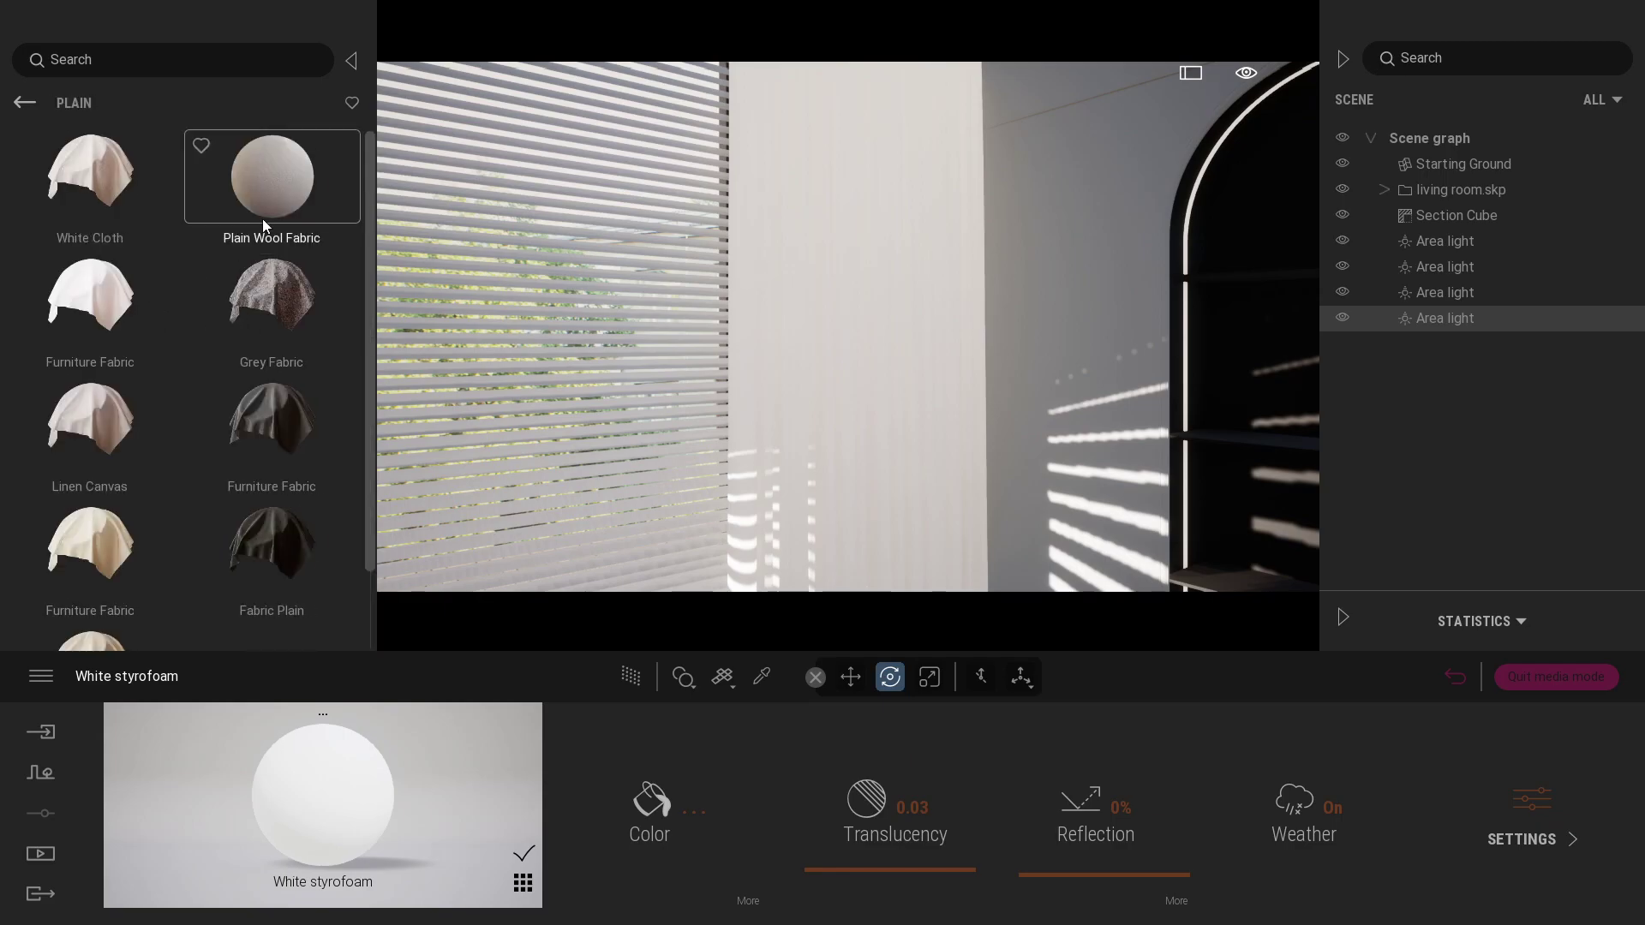
drag(272, 296, 806, 387)
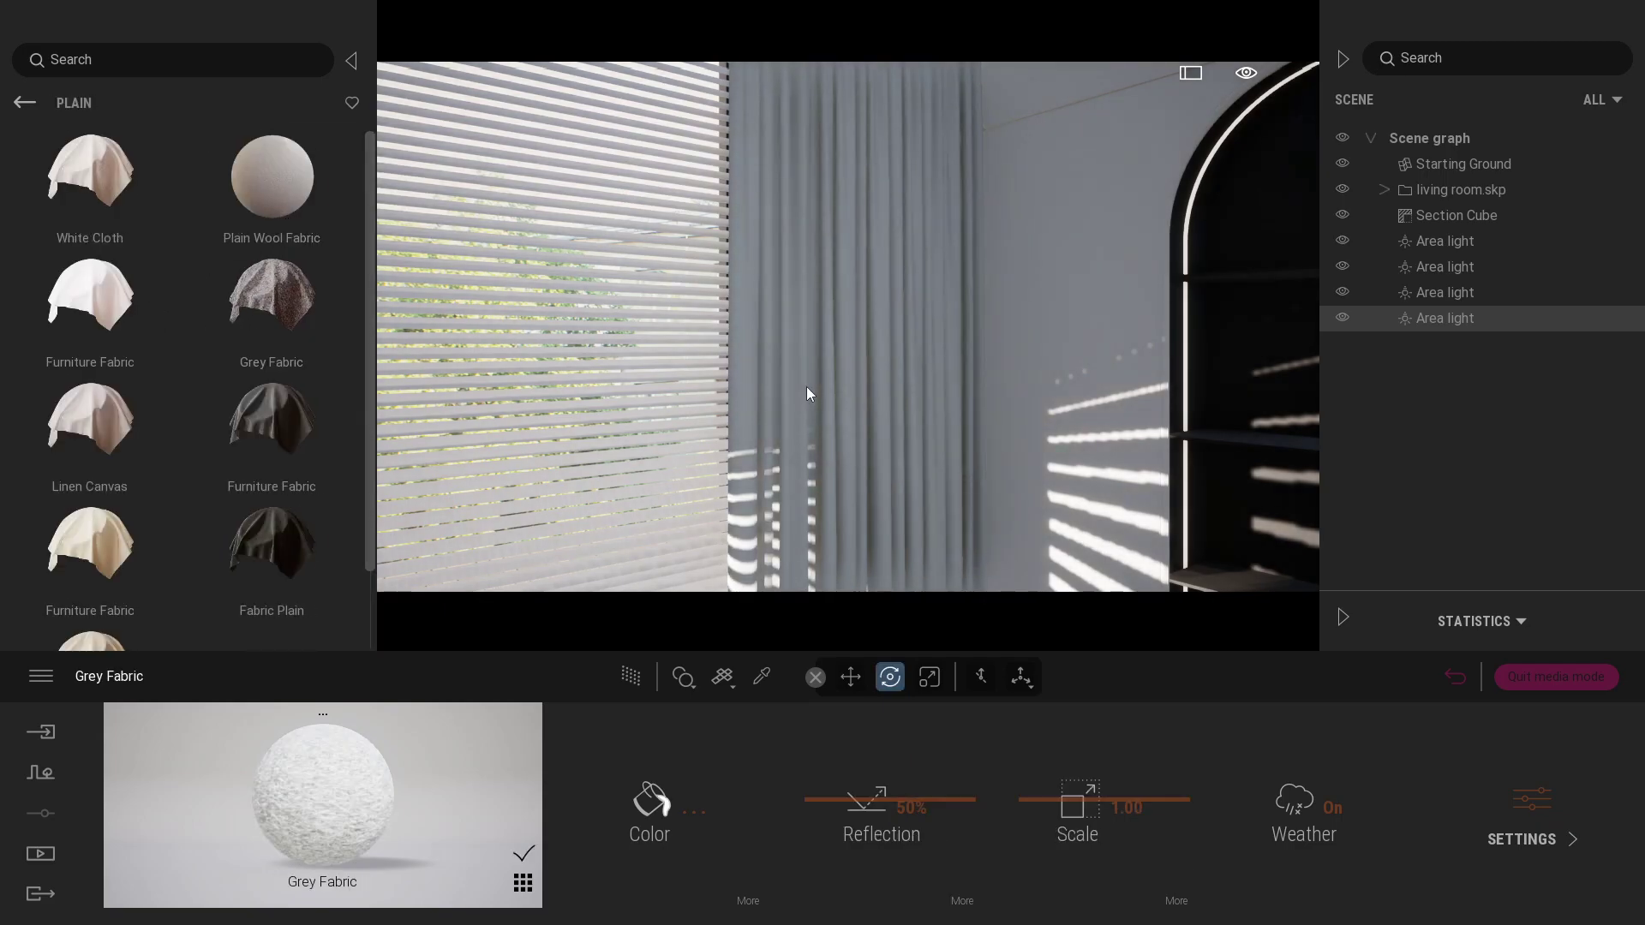
Set the curtain fabric's scale to 10 and stretch it 10 on X and Y.
scroll(805, 388, up, 3)
drag(1076, 799, 1191, 800)
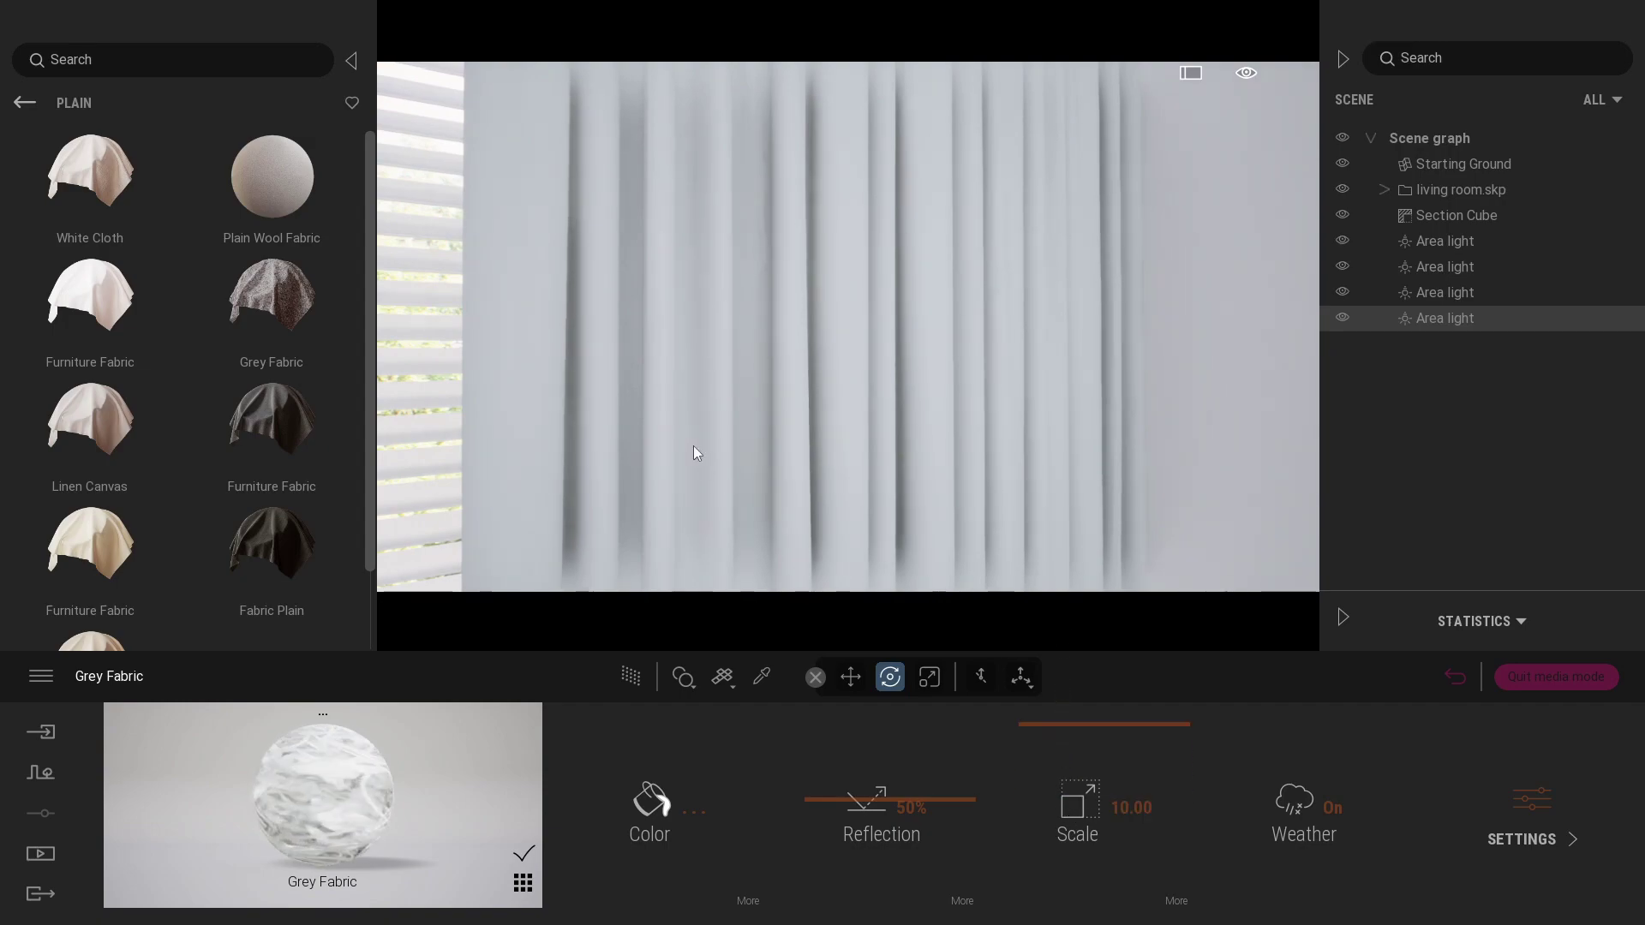
click(1176, 904)
click(1114, 823)
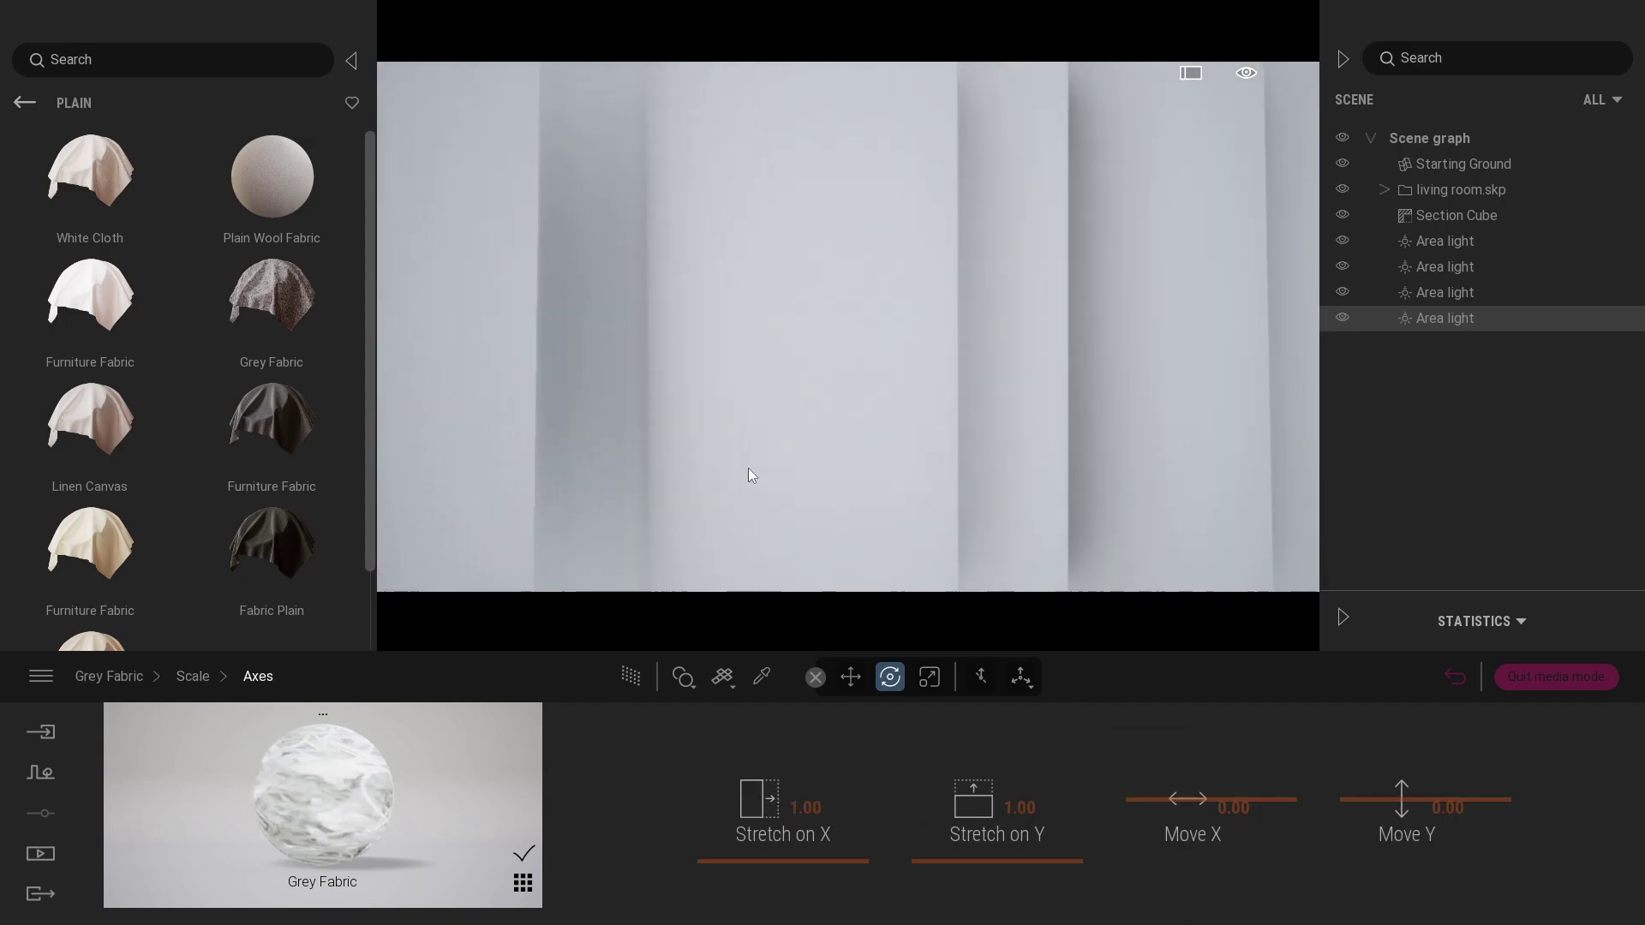
drag(994, 861, 994, 724)
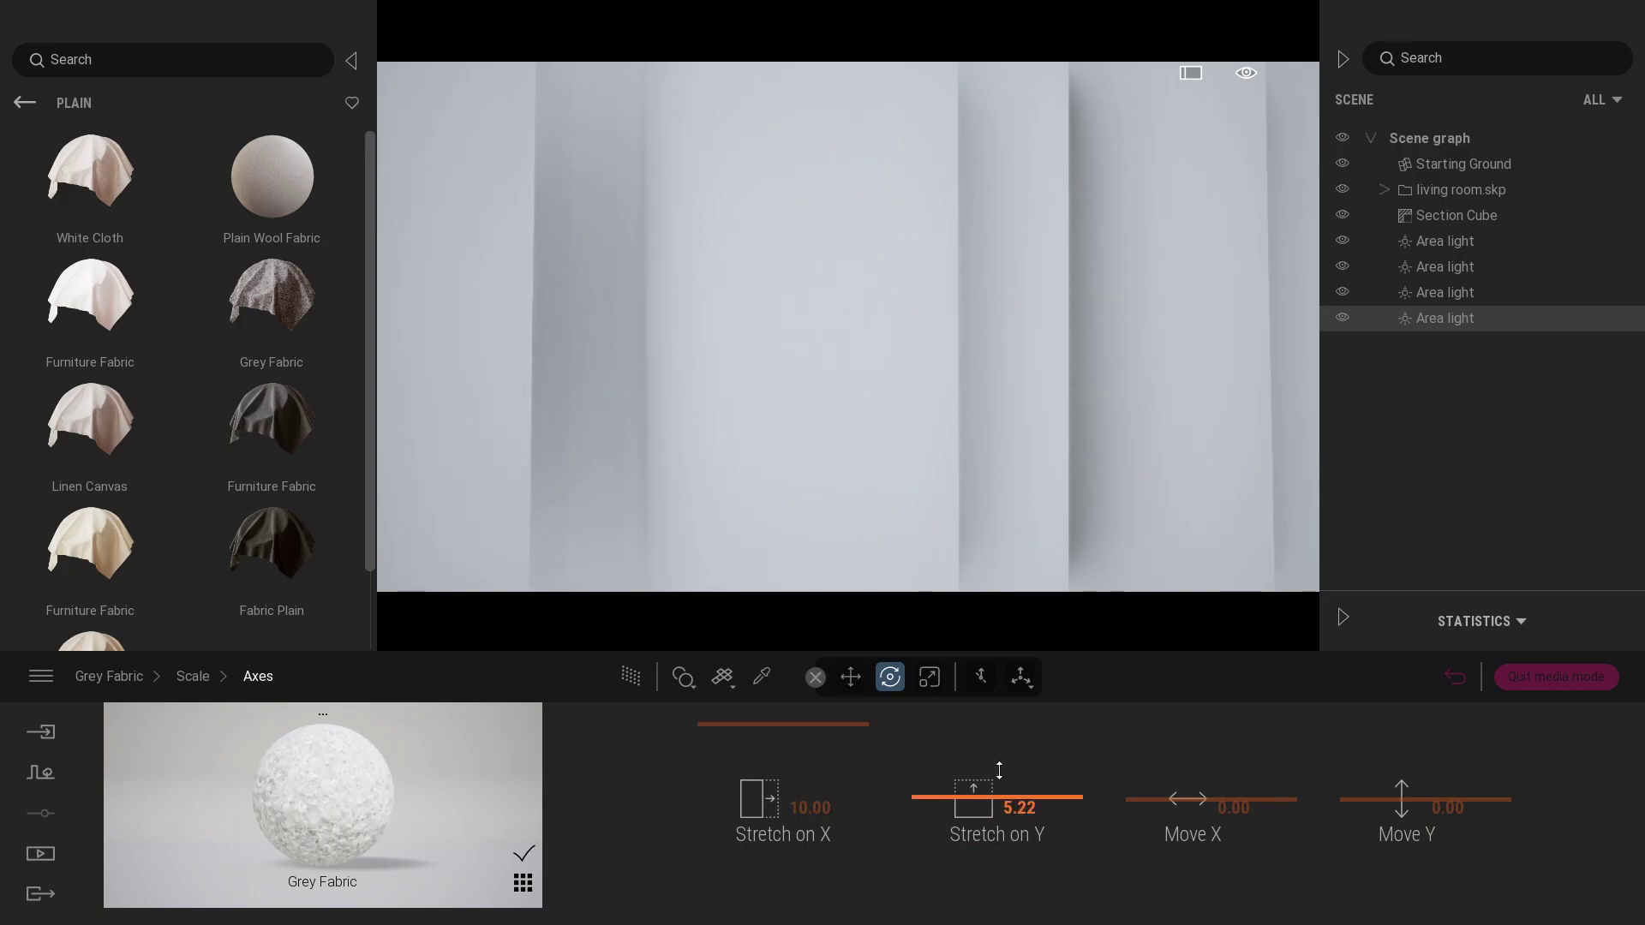
Preview the stretched curtain path-traced, then collapse the material library.
drag(844, 466, 668, 480)
click(631, 676)
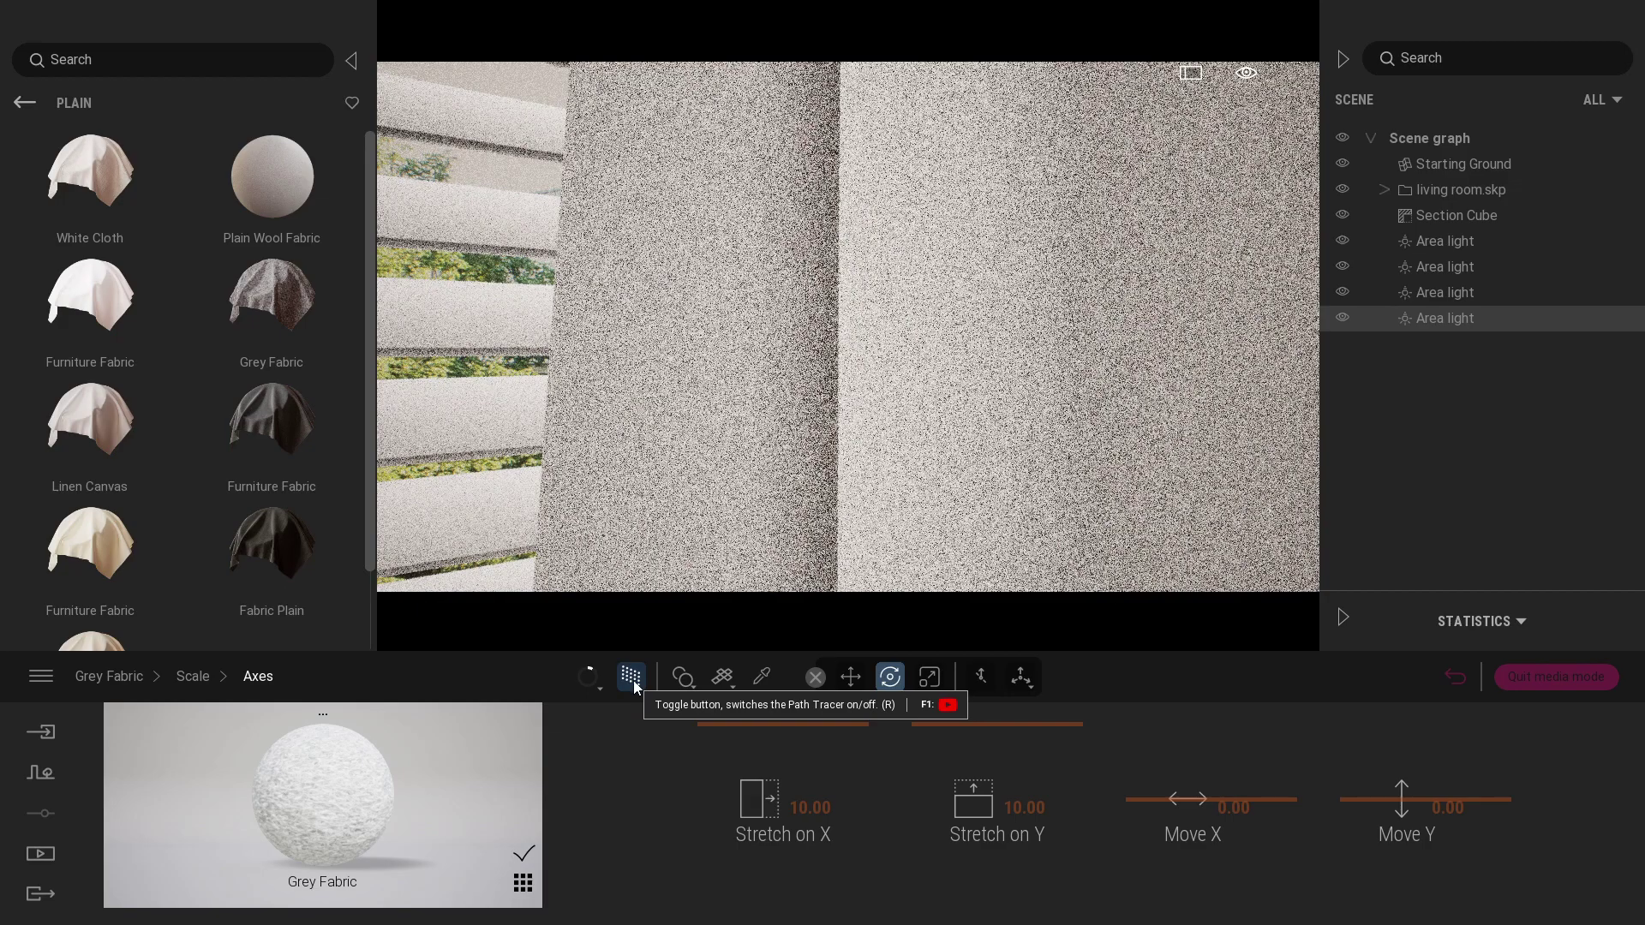
click(634, 680)
click(630, 676)
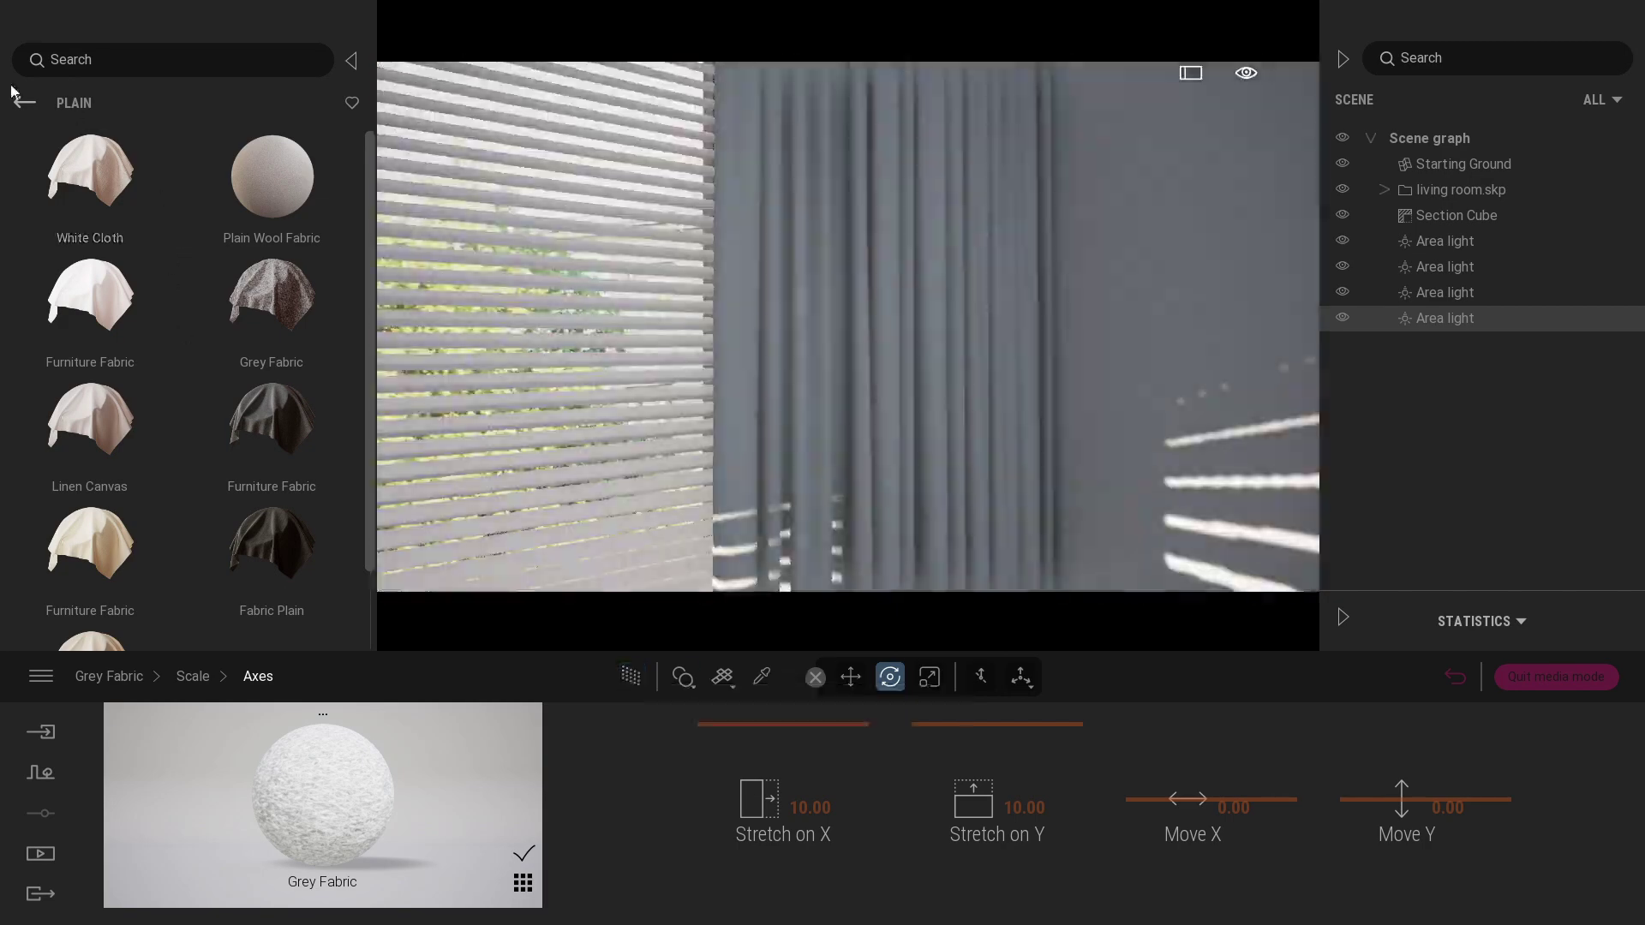
click(24, 104)
click(351, 60)
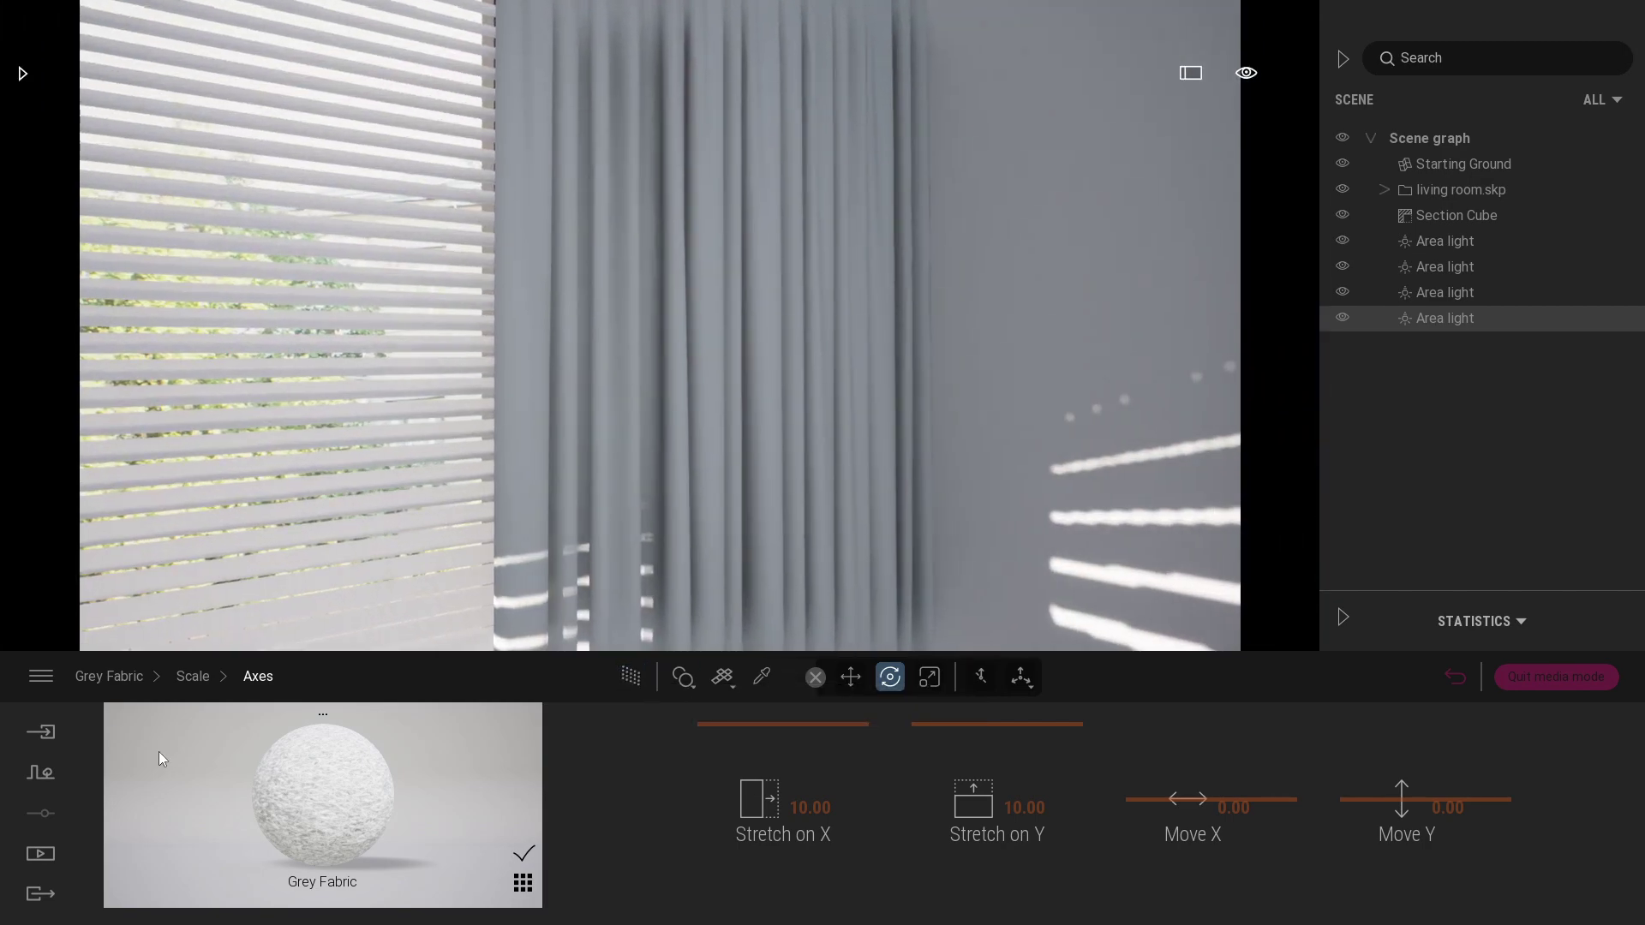
drag(171, 479, 306, 465)
click(41, 854)
Render the Image1 view path-traced and eyedrop the long sofa and curved couch materials.
click(388, 770)
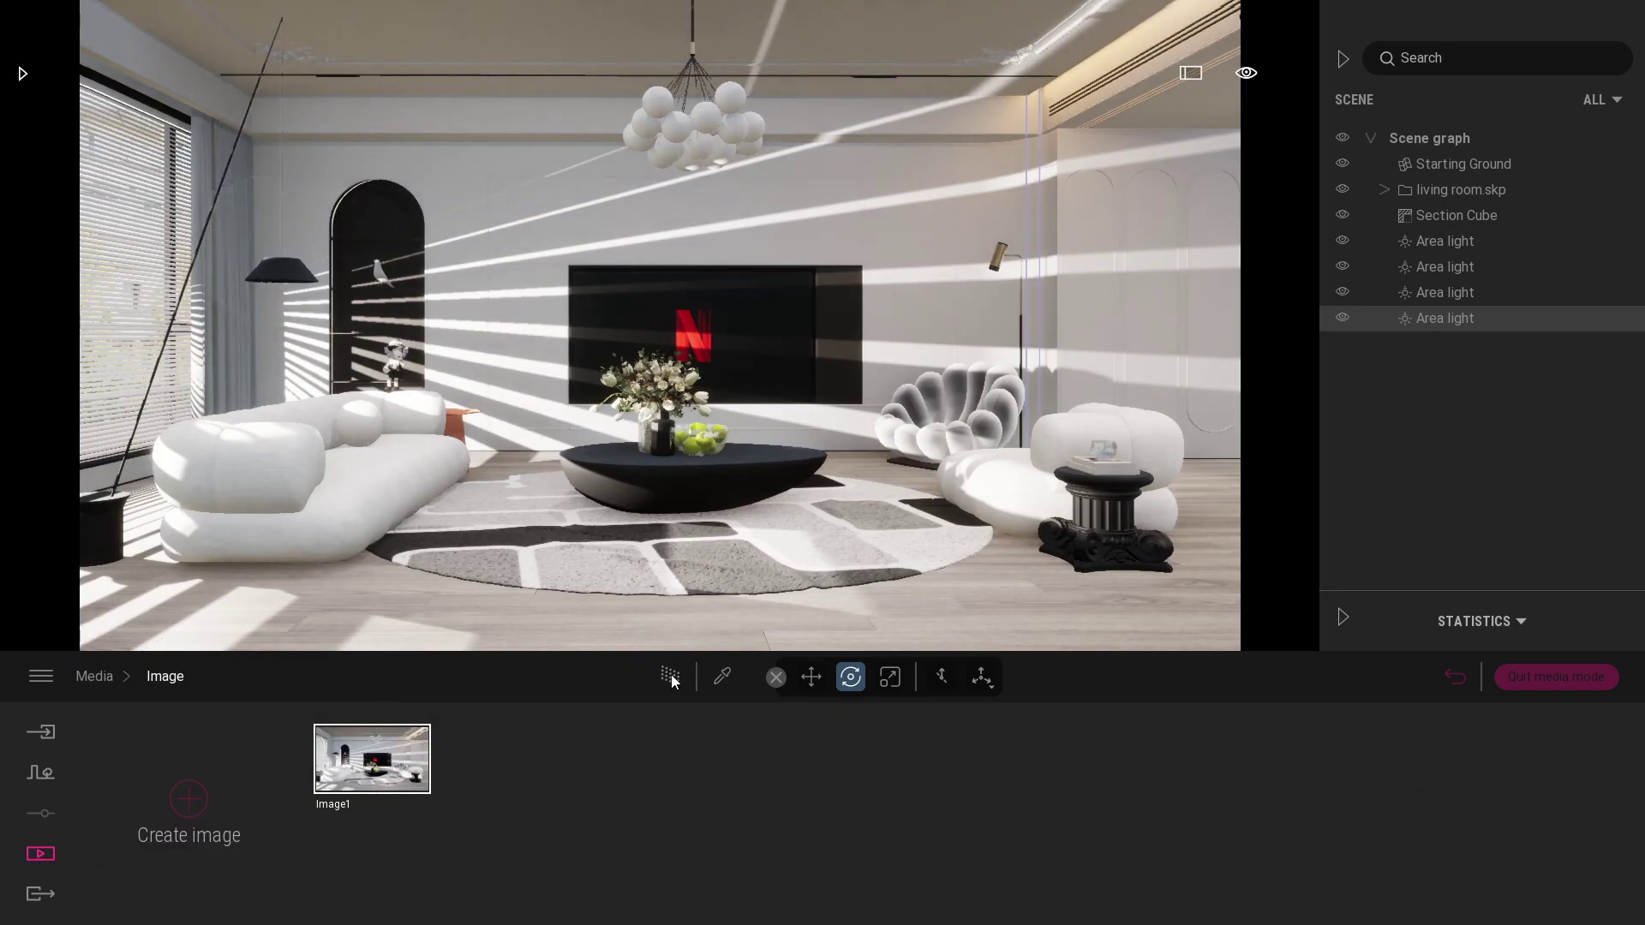
click(671, 679)
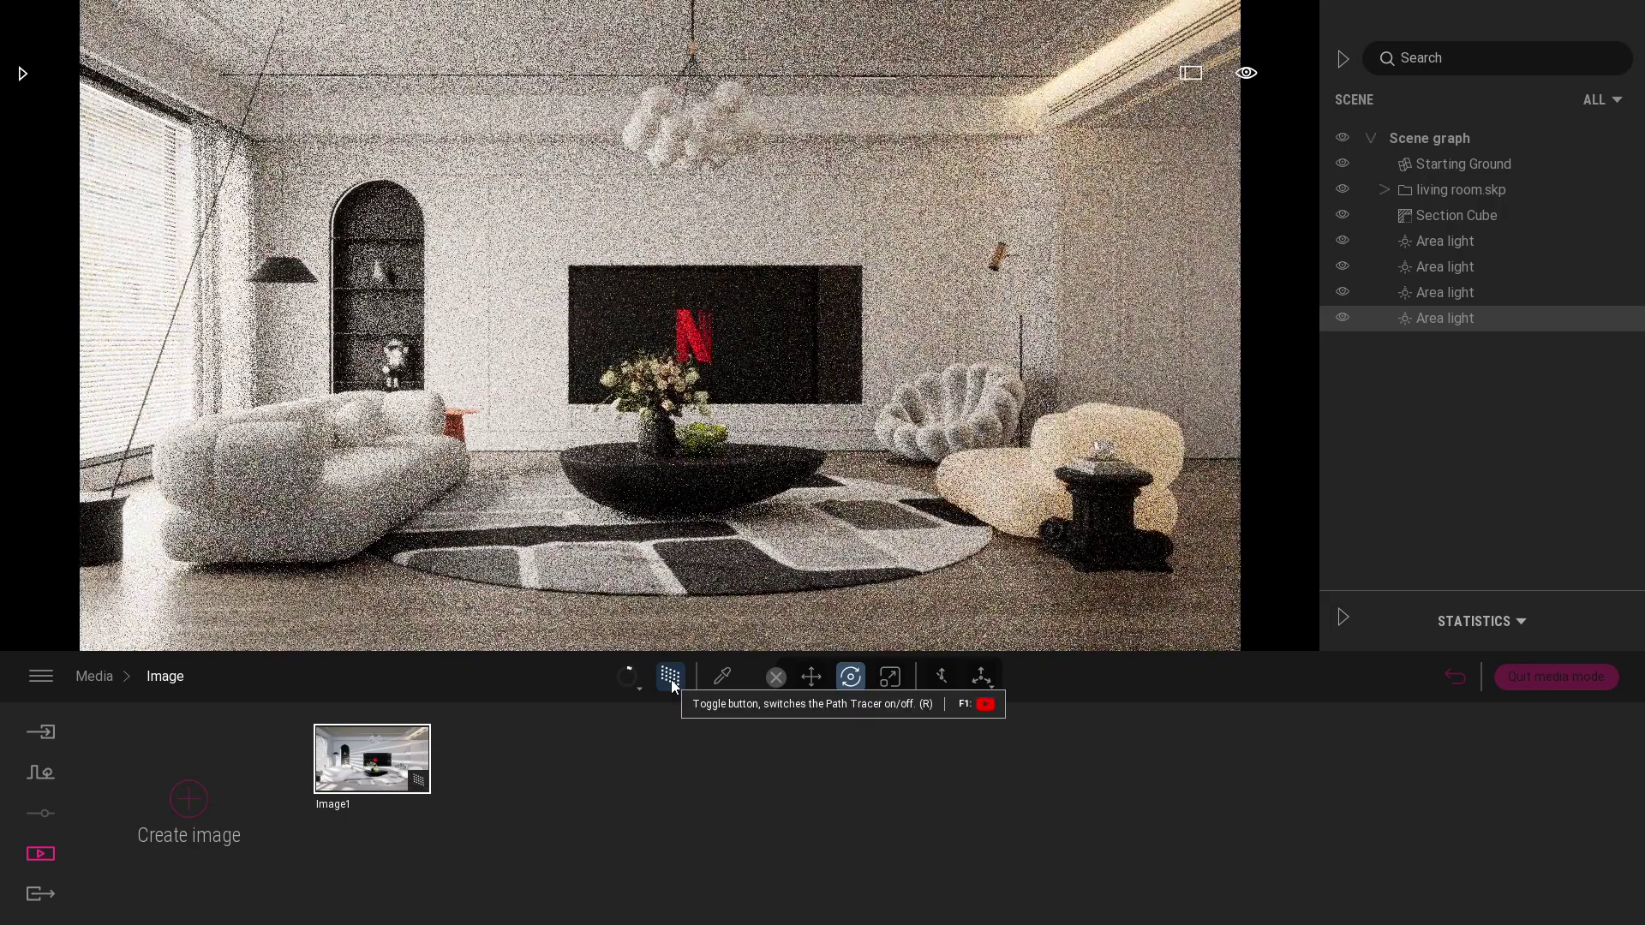
click(722, 677)
click(407, 490)
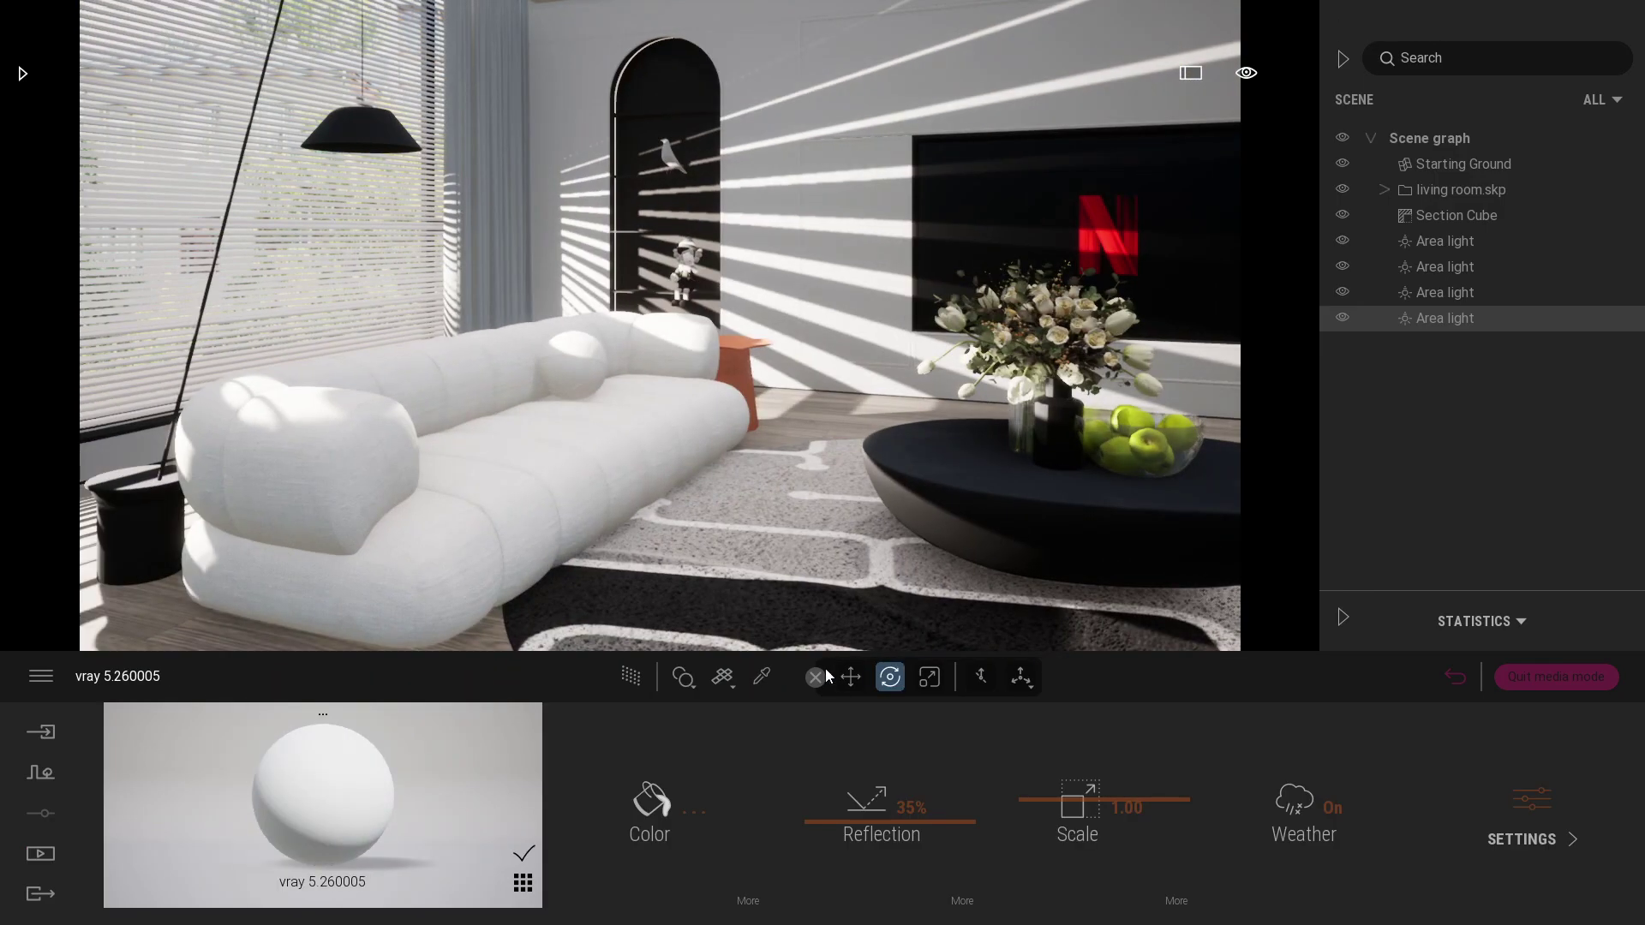
click(761, 677)
click(583, 514)
click(580, 507)
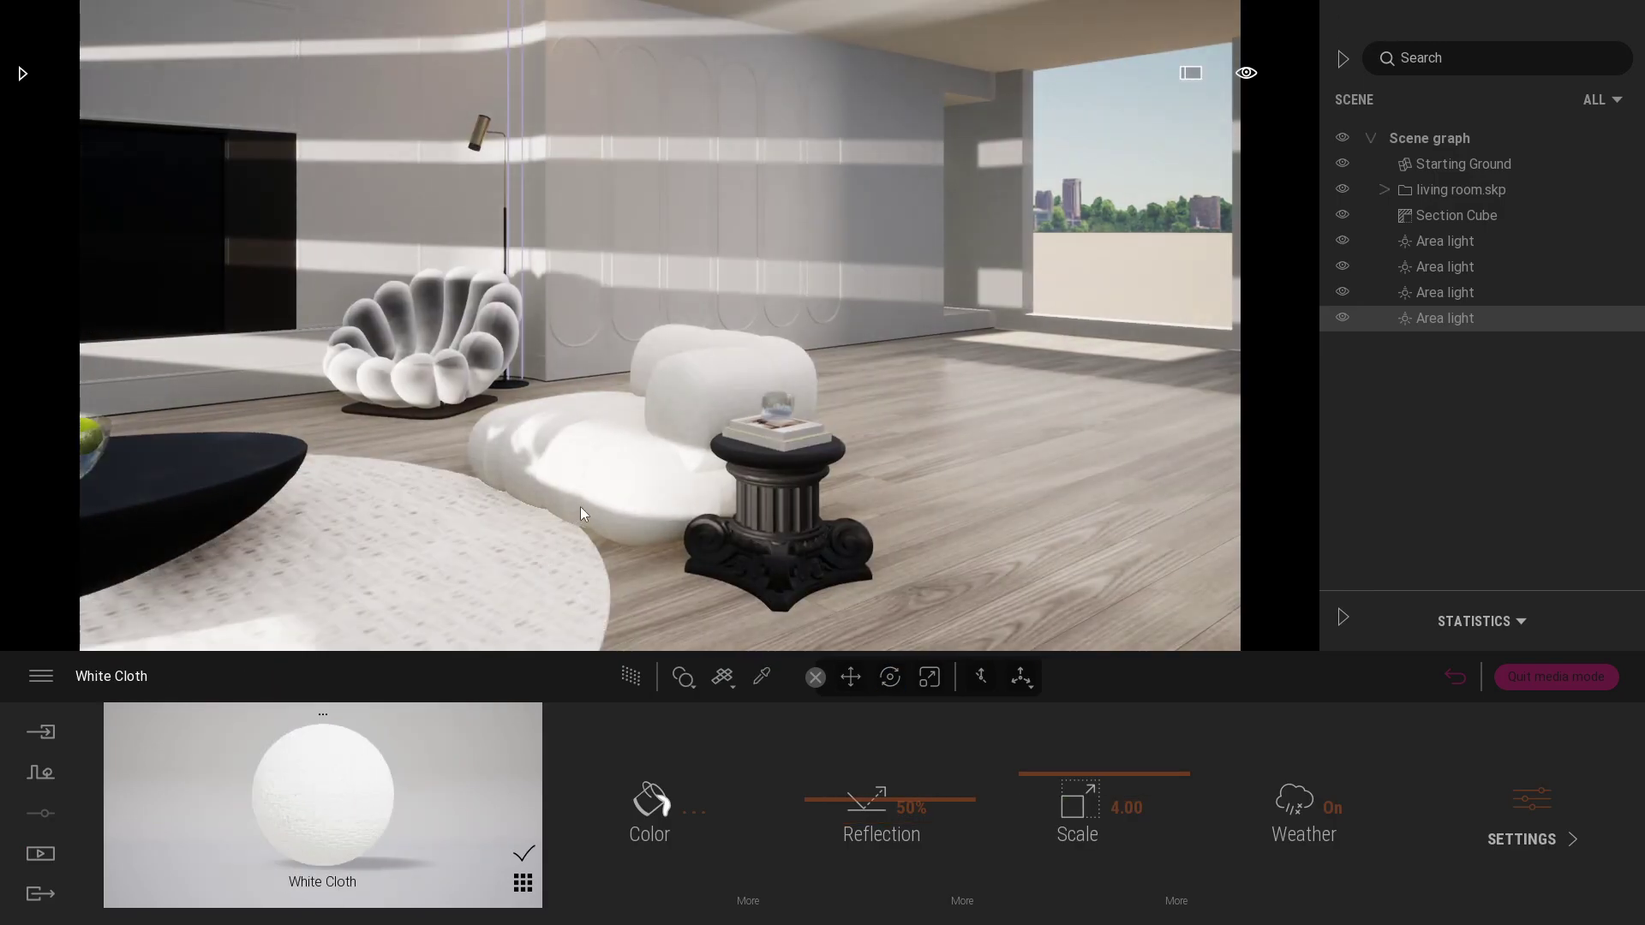
Preview the couch path-traced, select the third area light, and eyedrop the White Cloth couch.
click(49, 853)
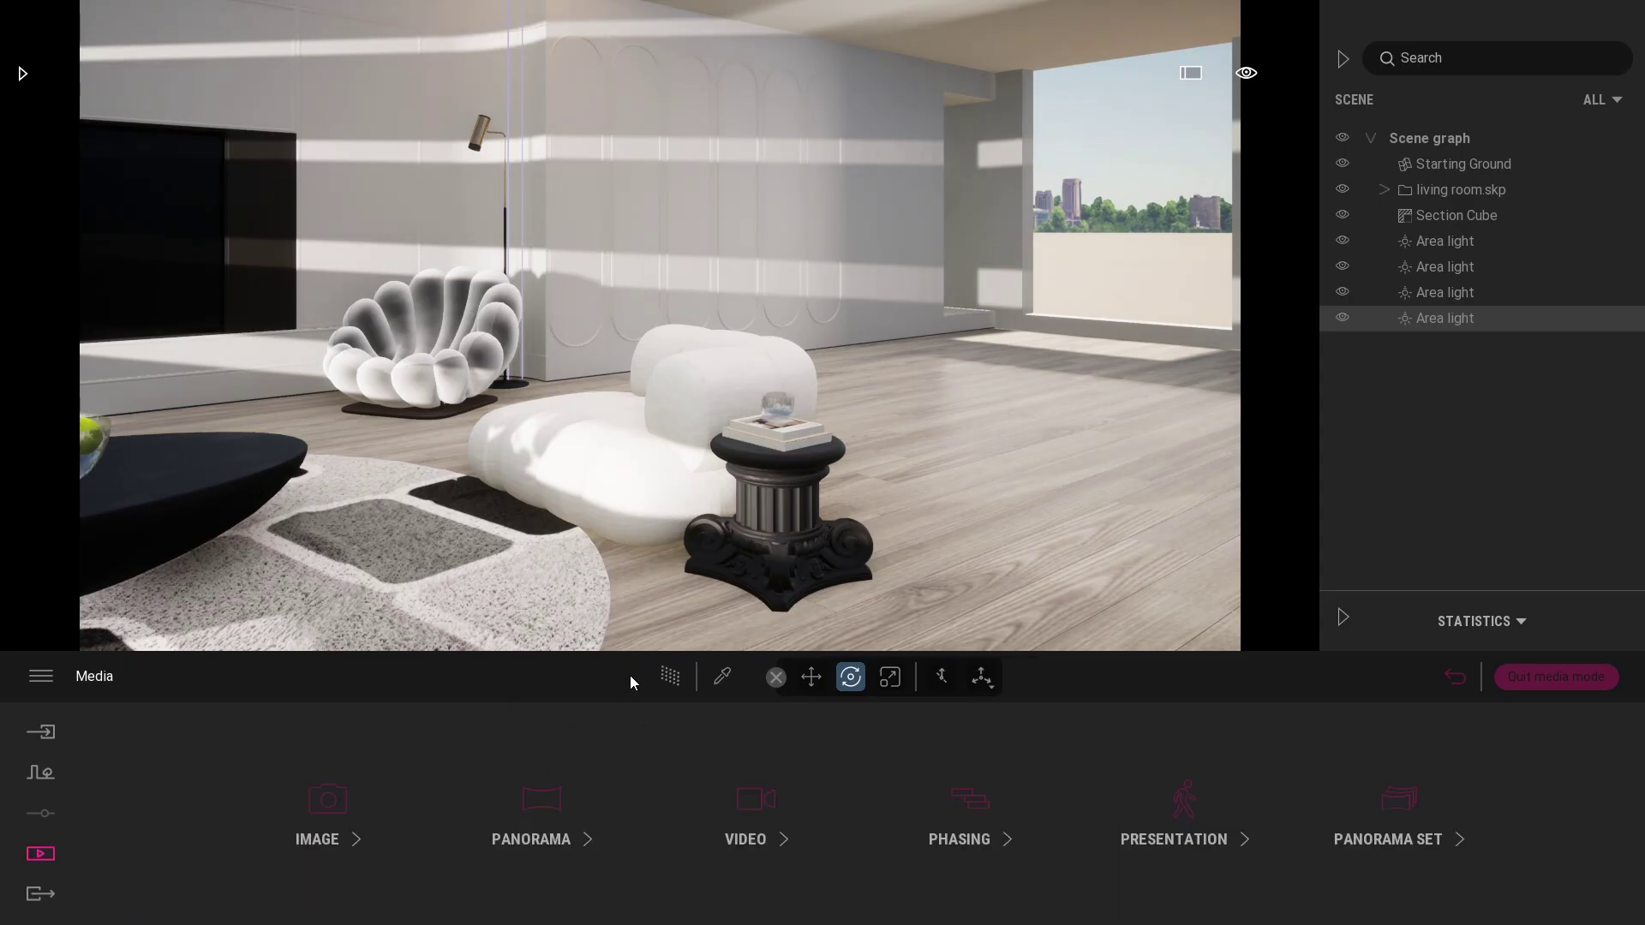
scroll(665, 485, up, 5)
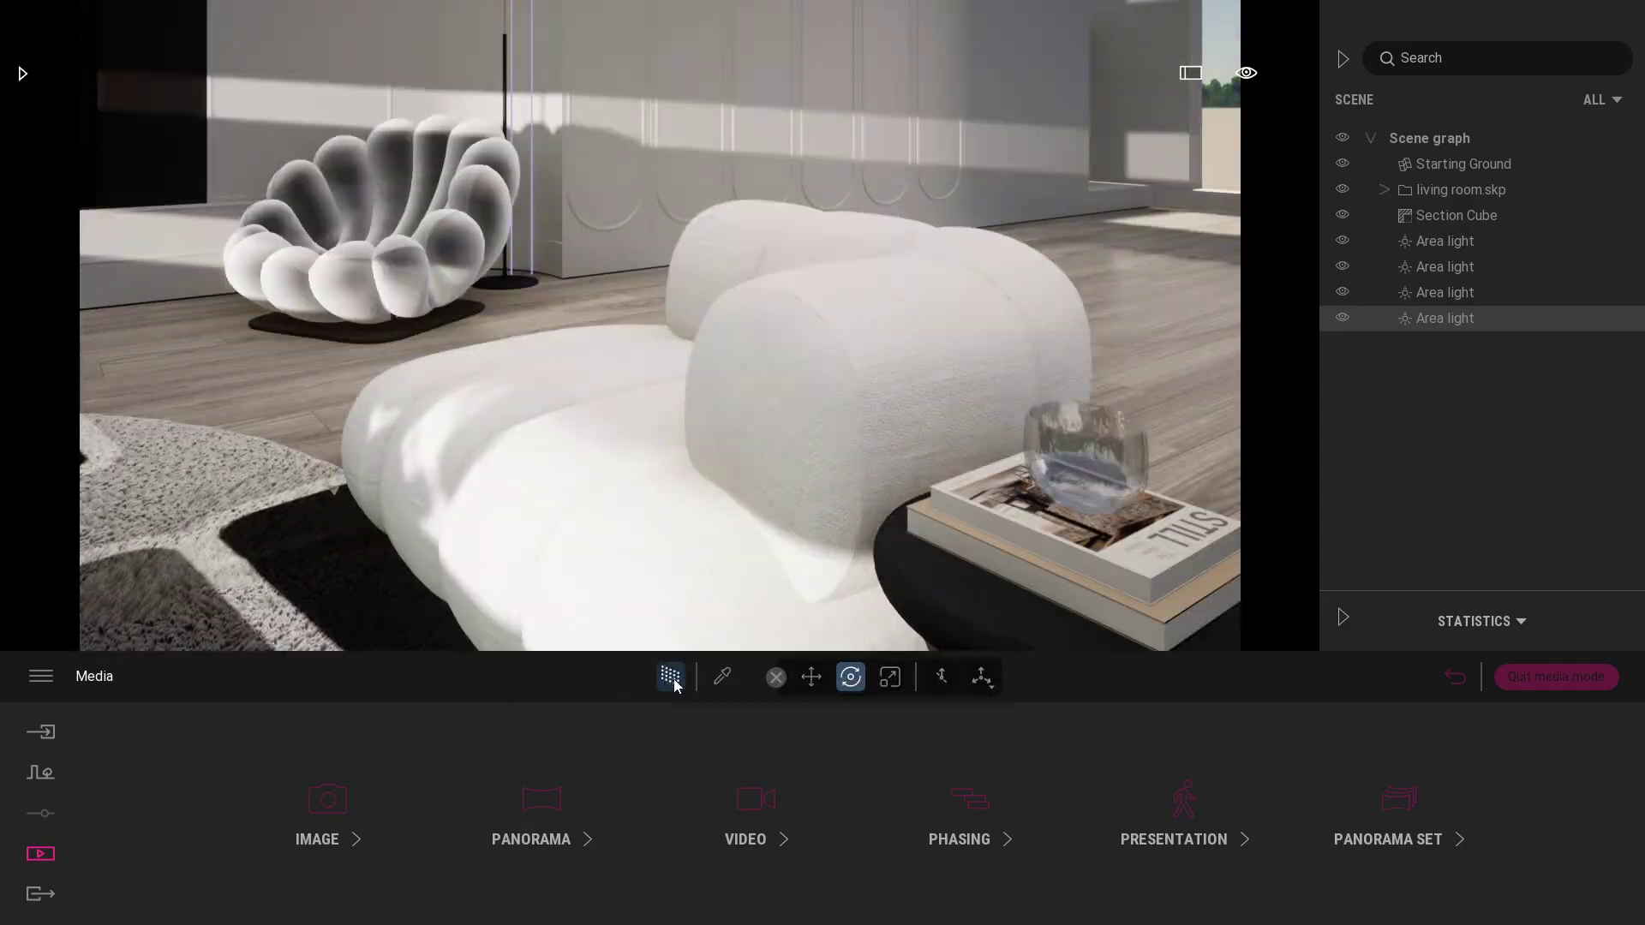
click(671, 678)
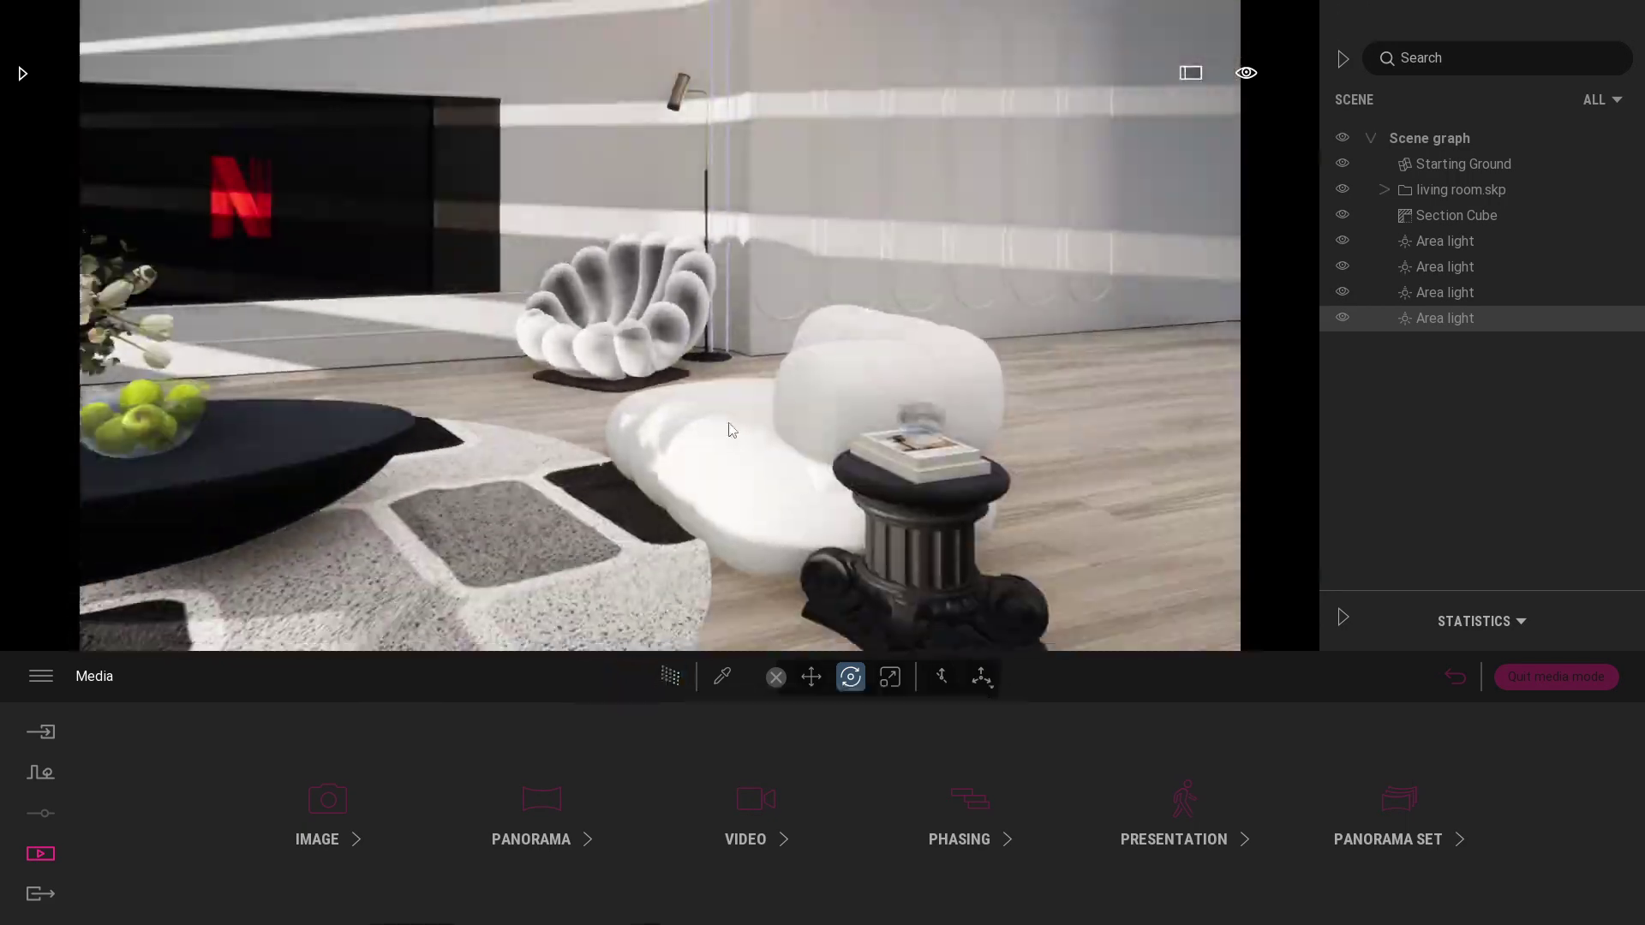
click(1445, 292)
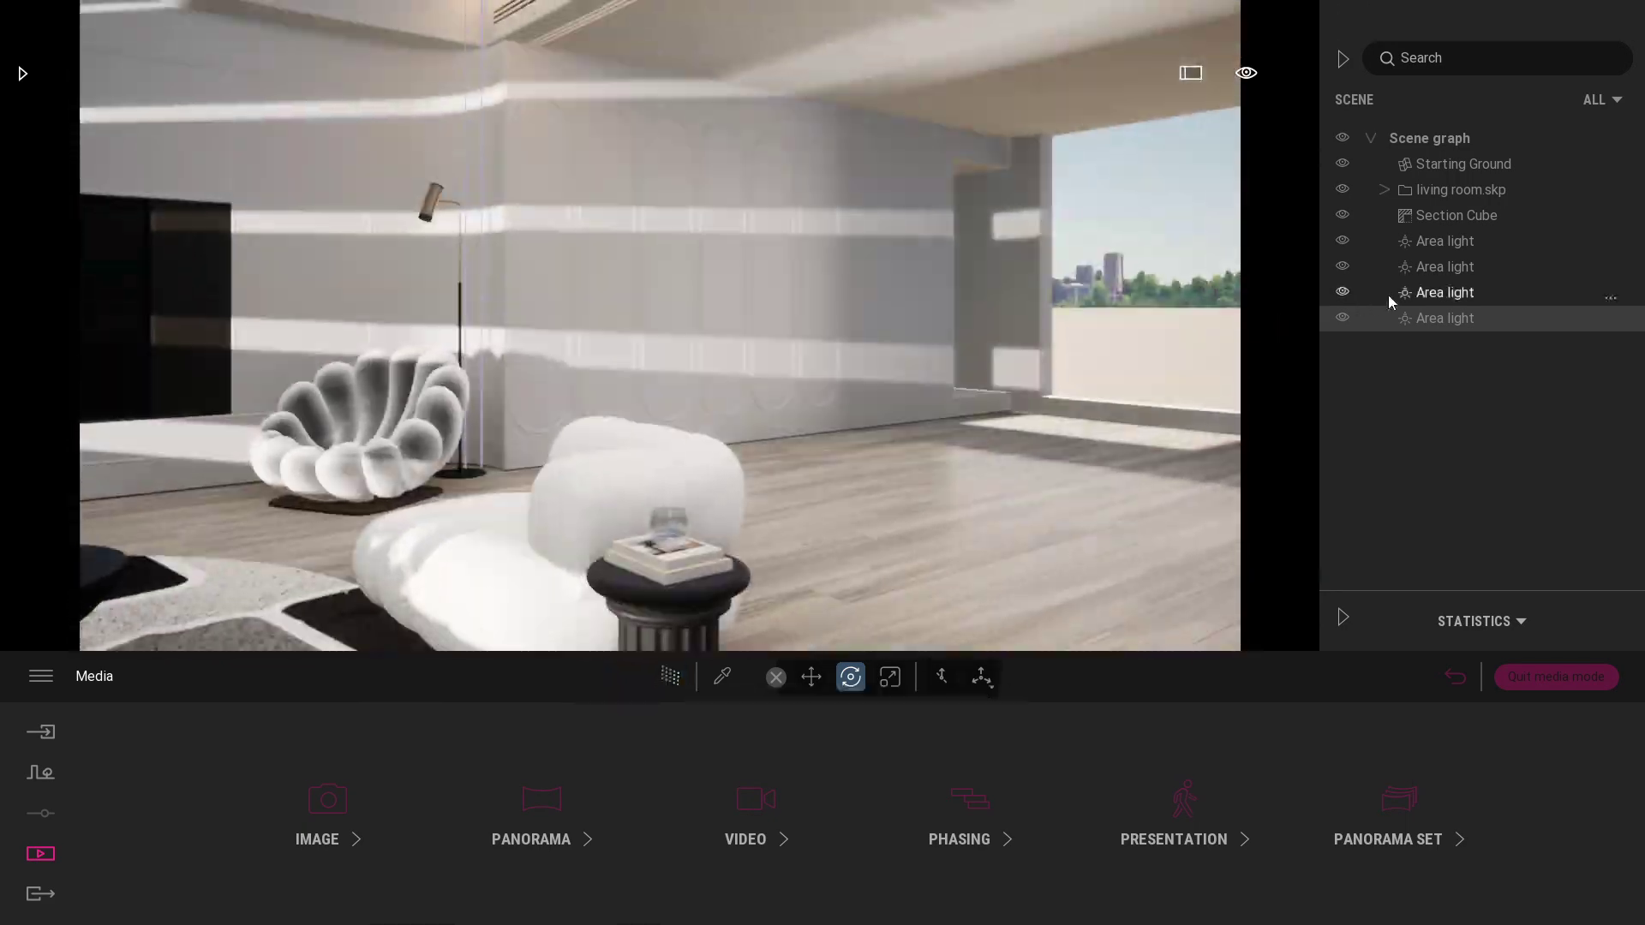
click(671, 675)
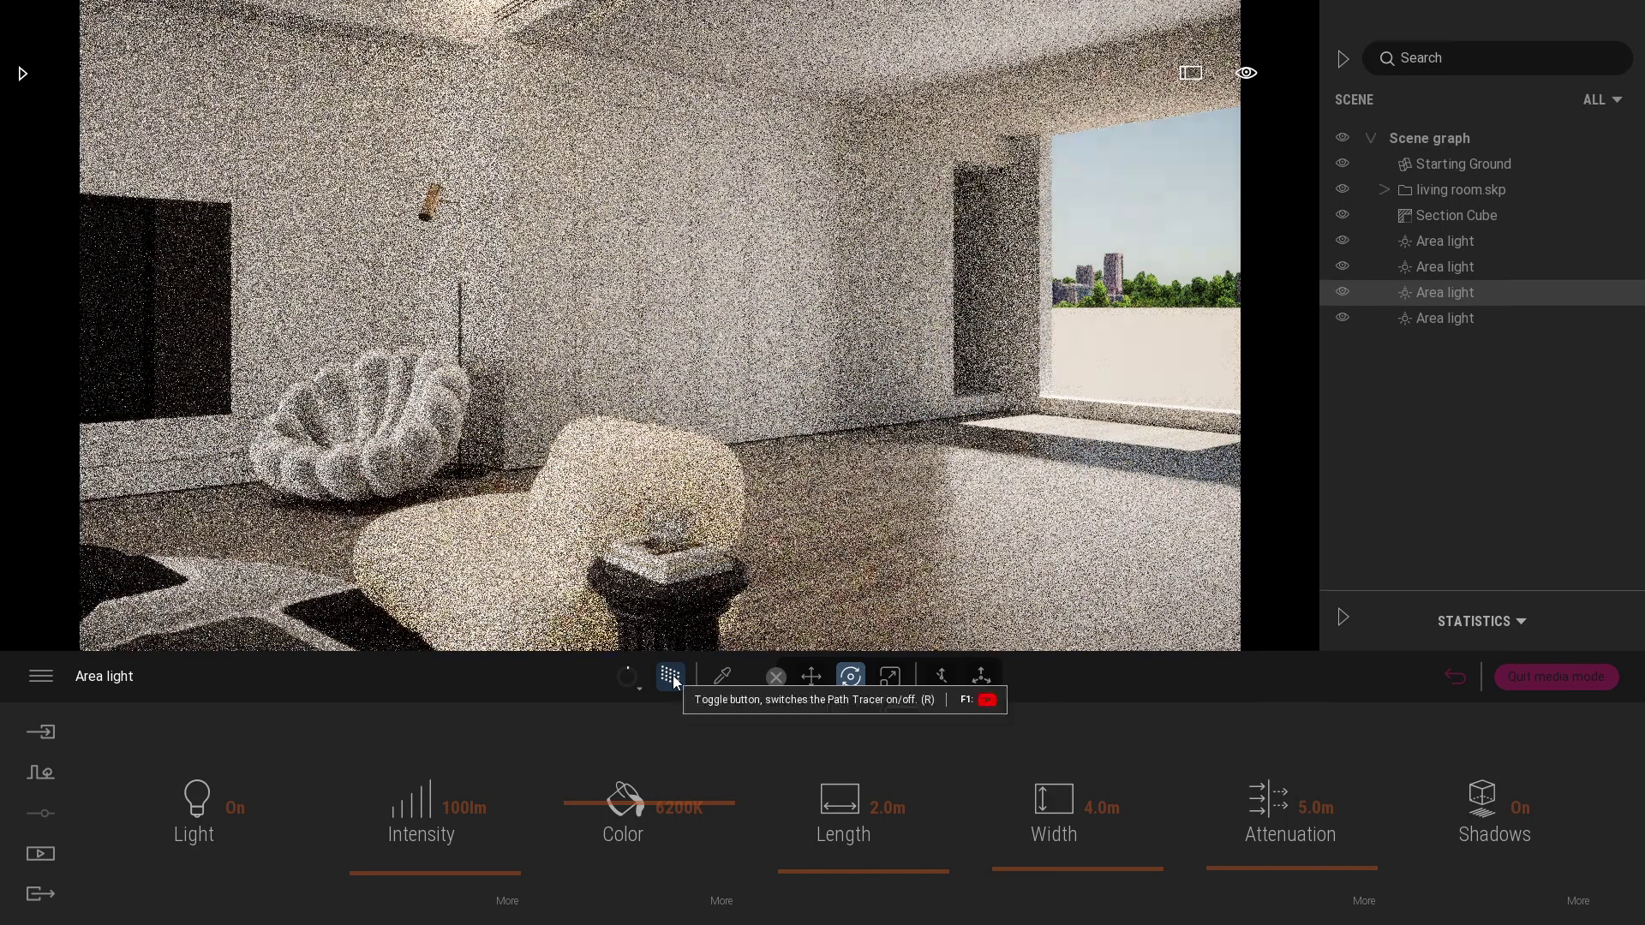
click(671, 675)
click(664, 471)
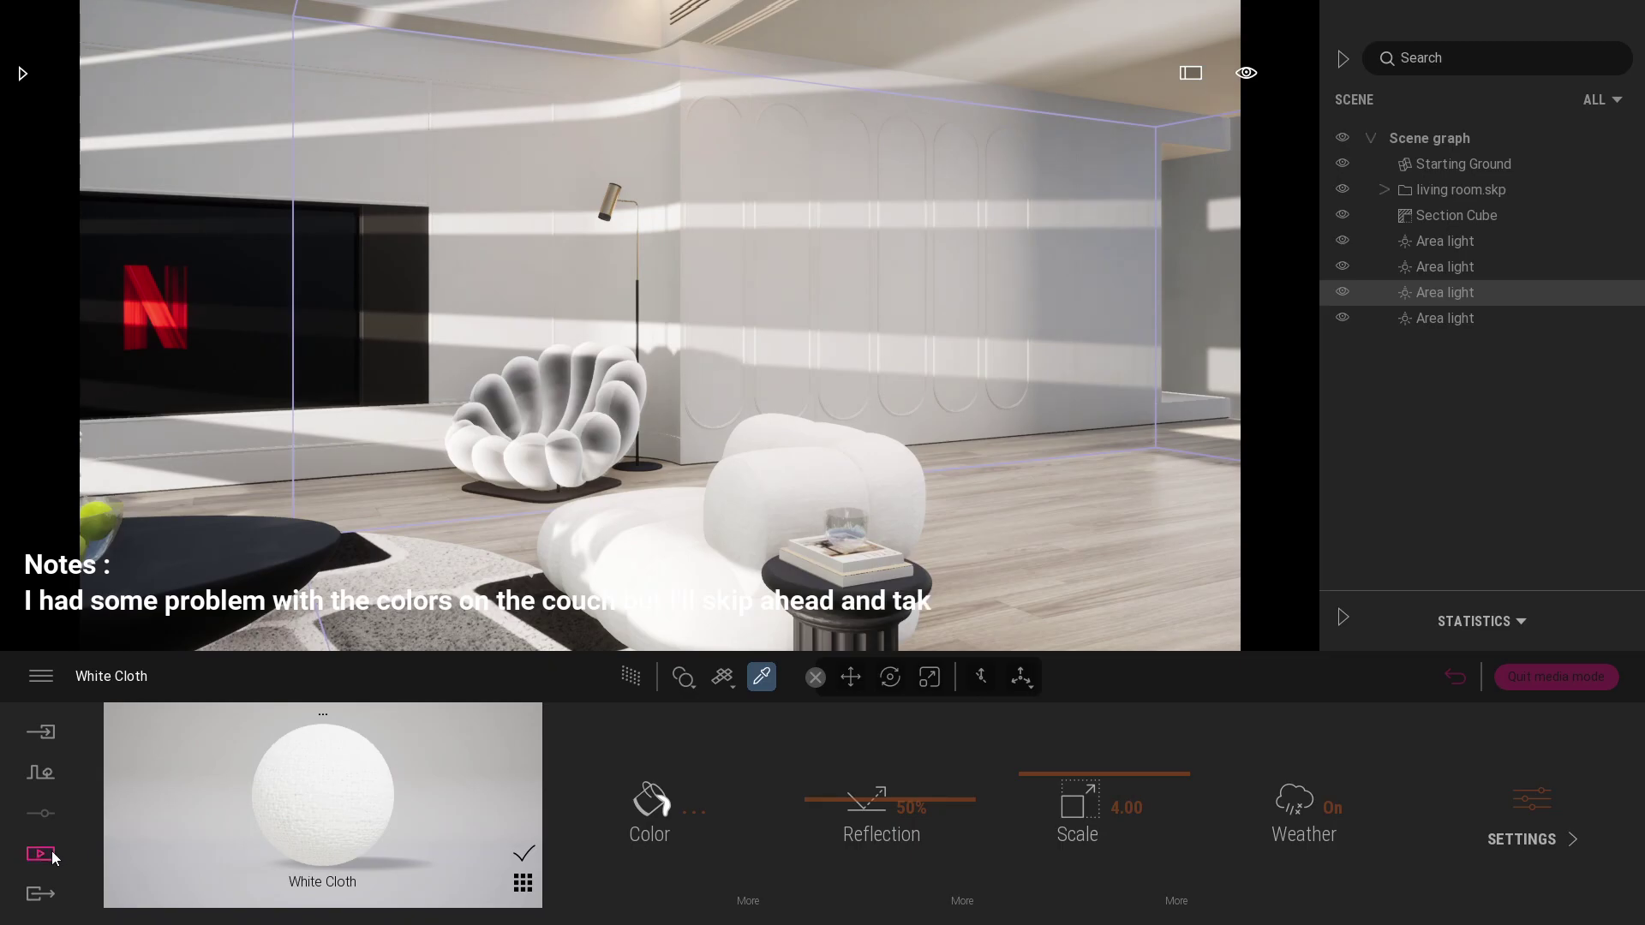
Return to the Image1 view and toggle its path-traced preview on and off.
click(51, 851)
click(310, 794)
click(681, 685)
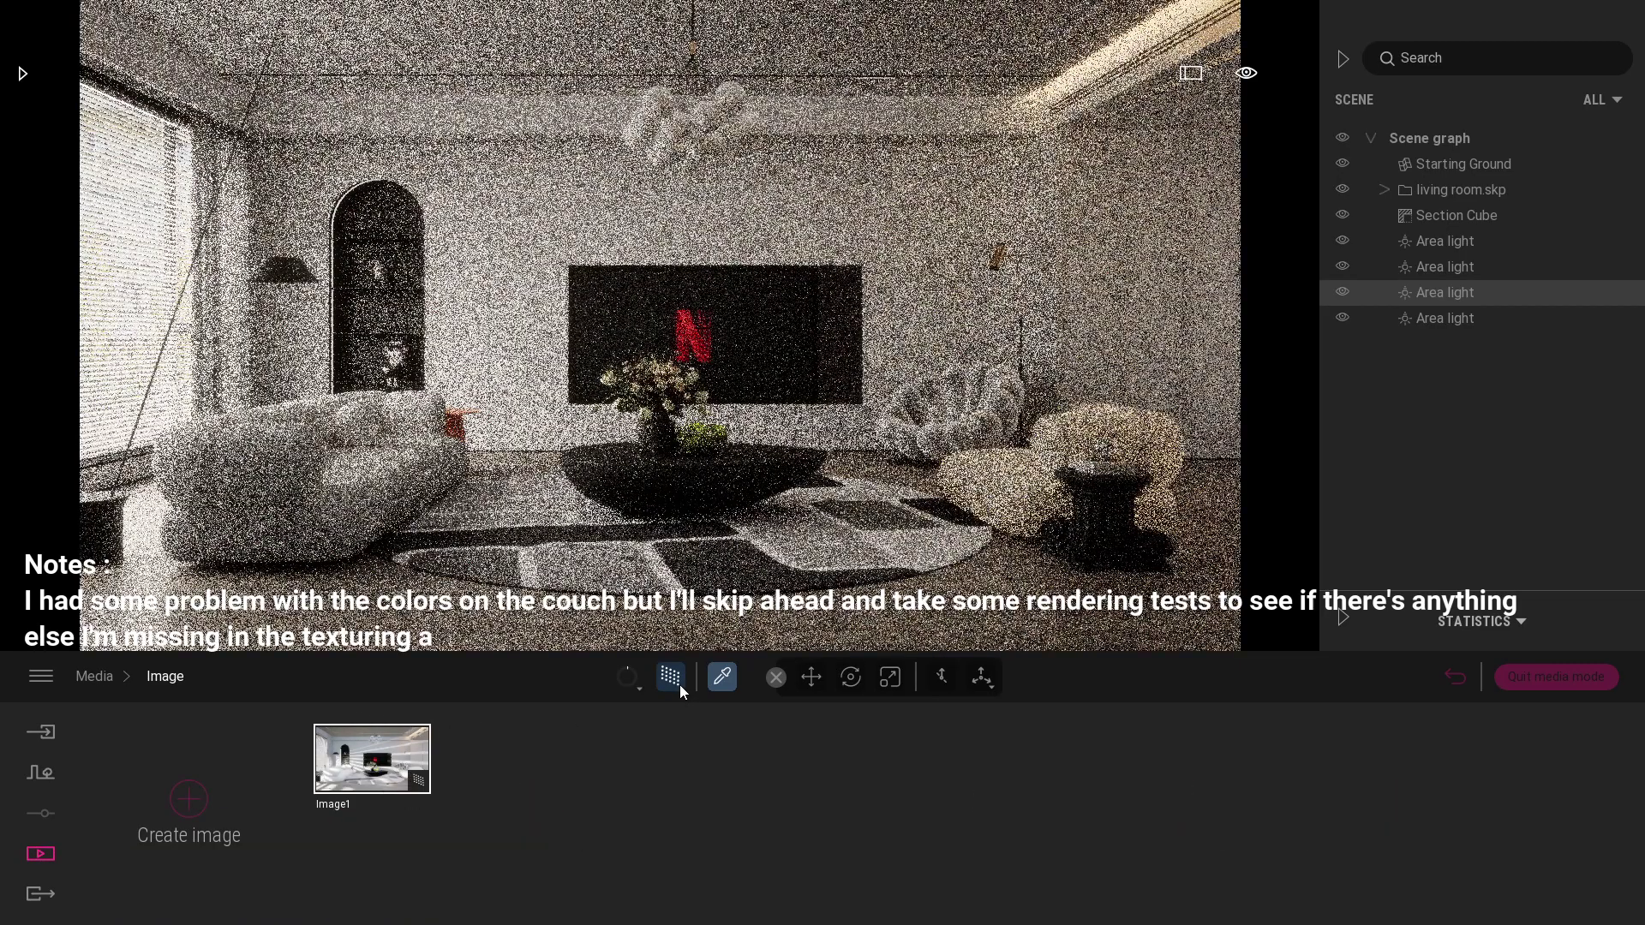
key(super)
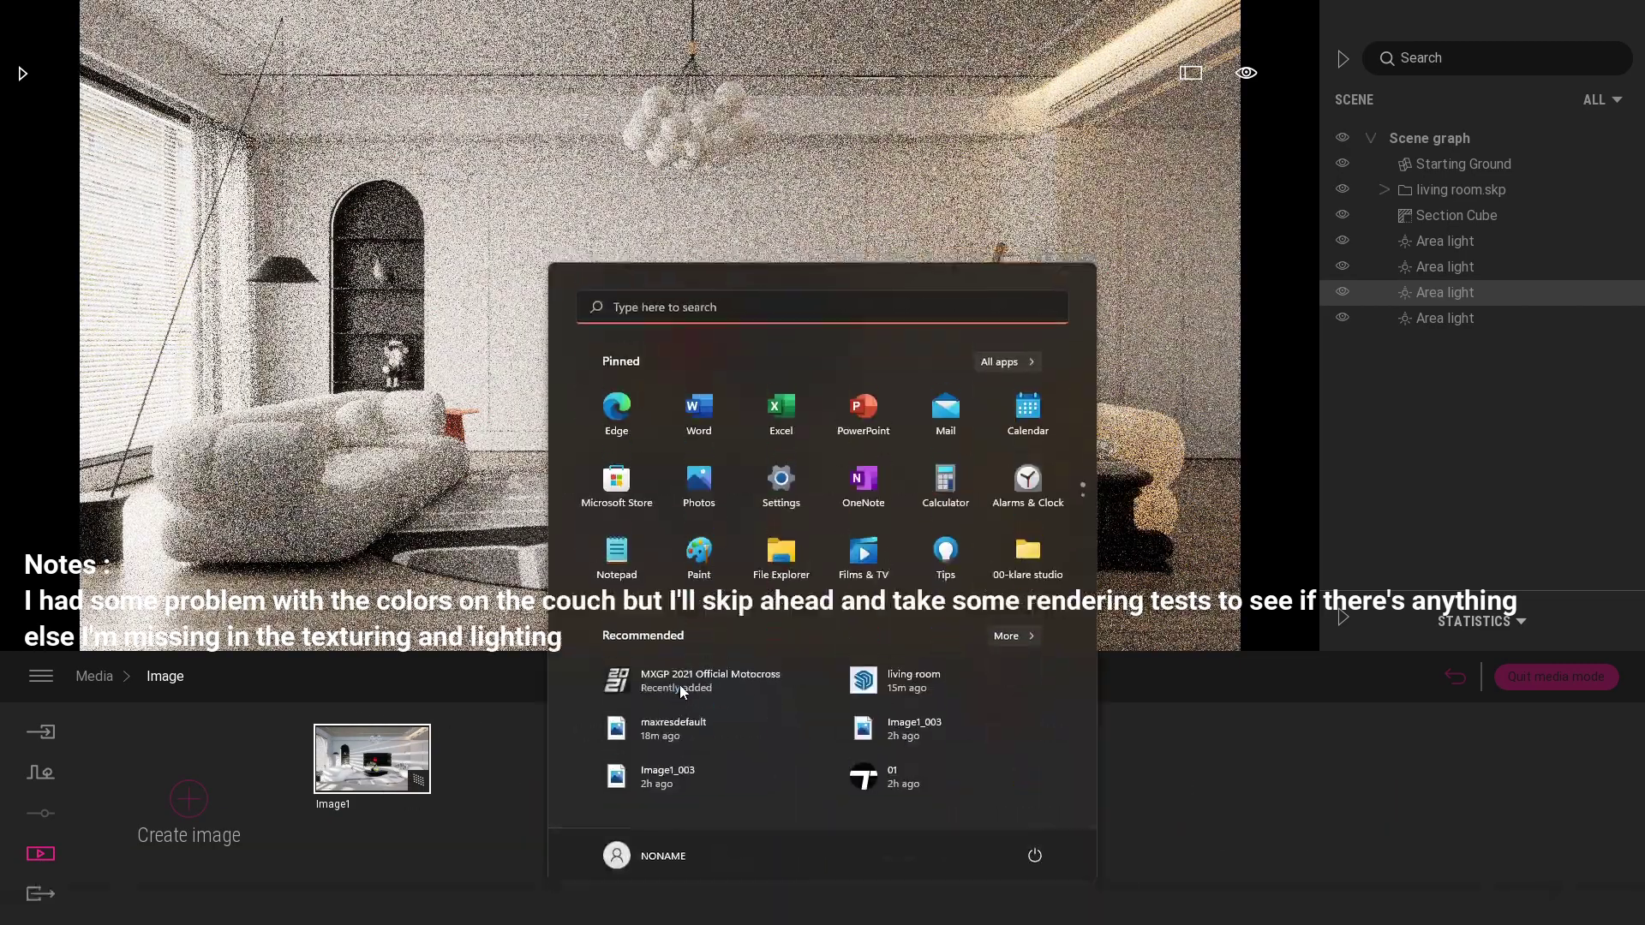
key(Escape)
click(677, 682)
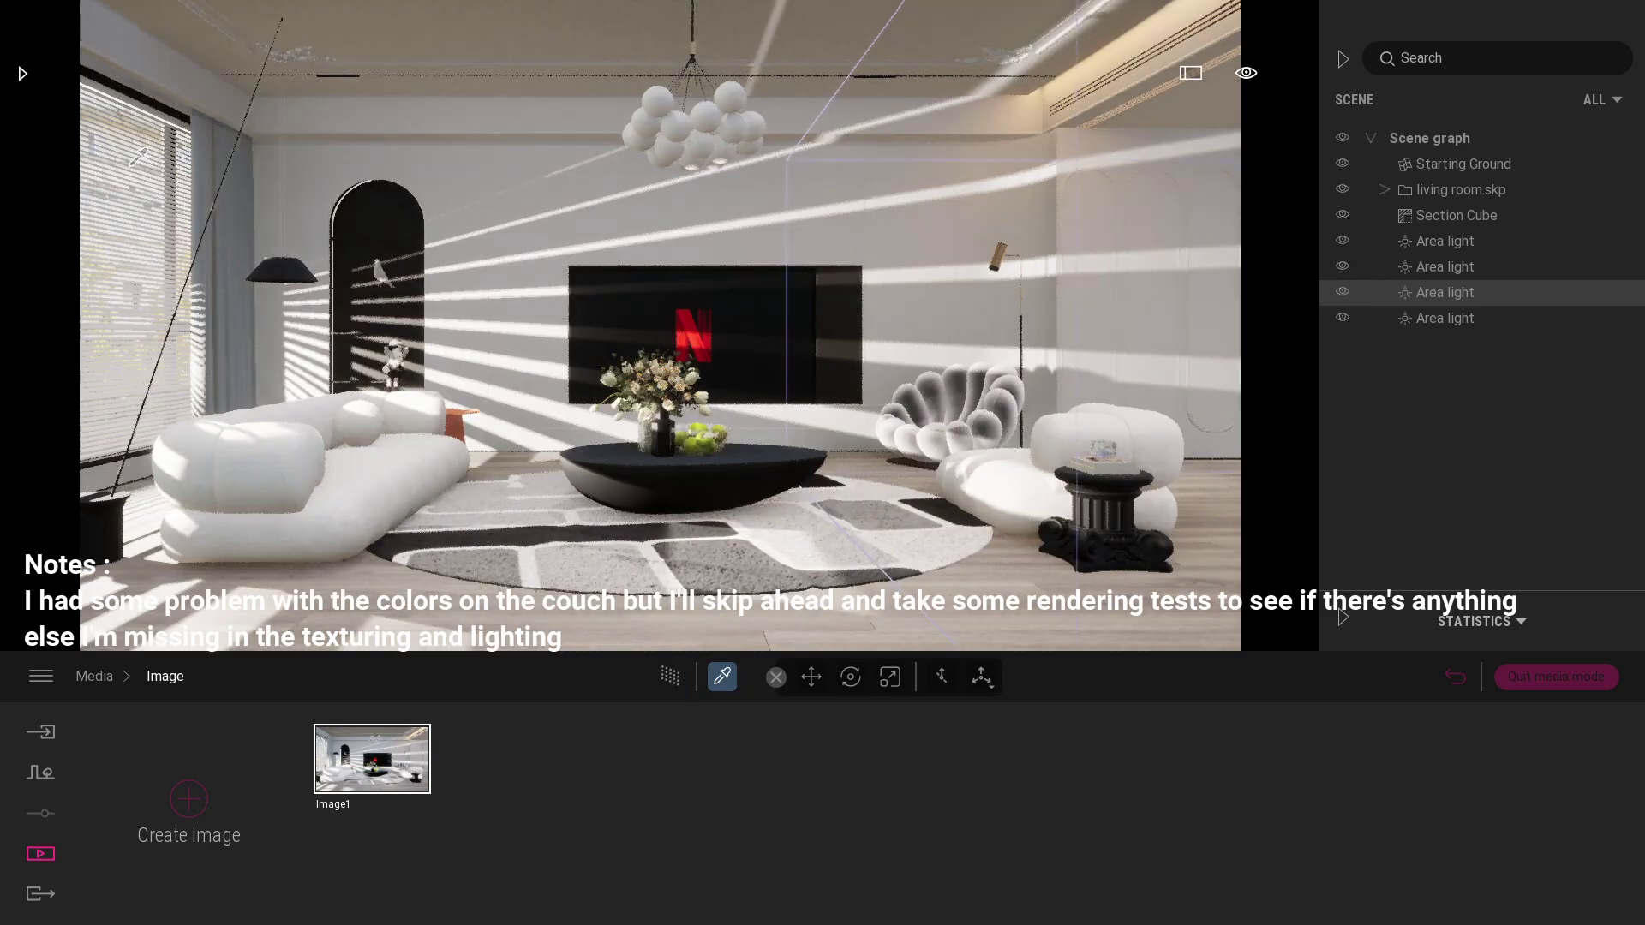
Browse the library to the Quixel Megascans fabric surfaces.
click(23, 72)
click(271, 450)
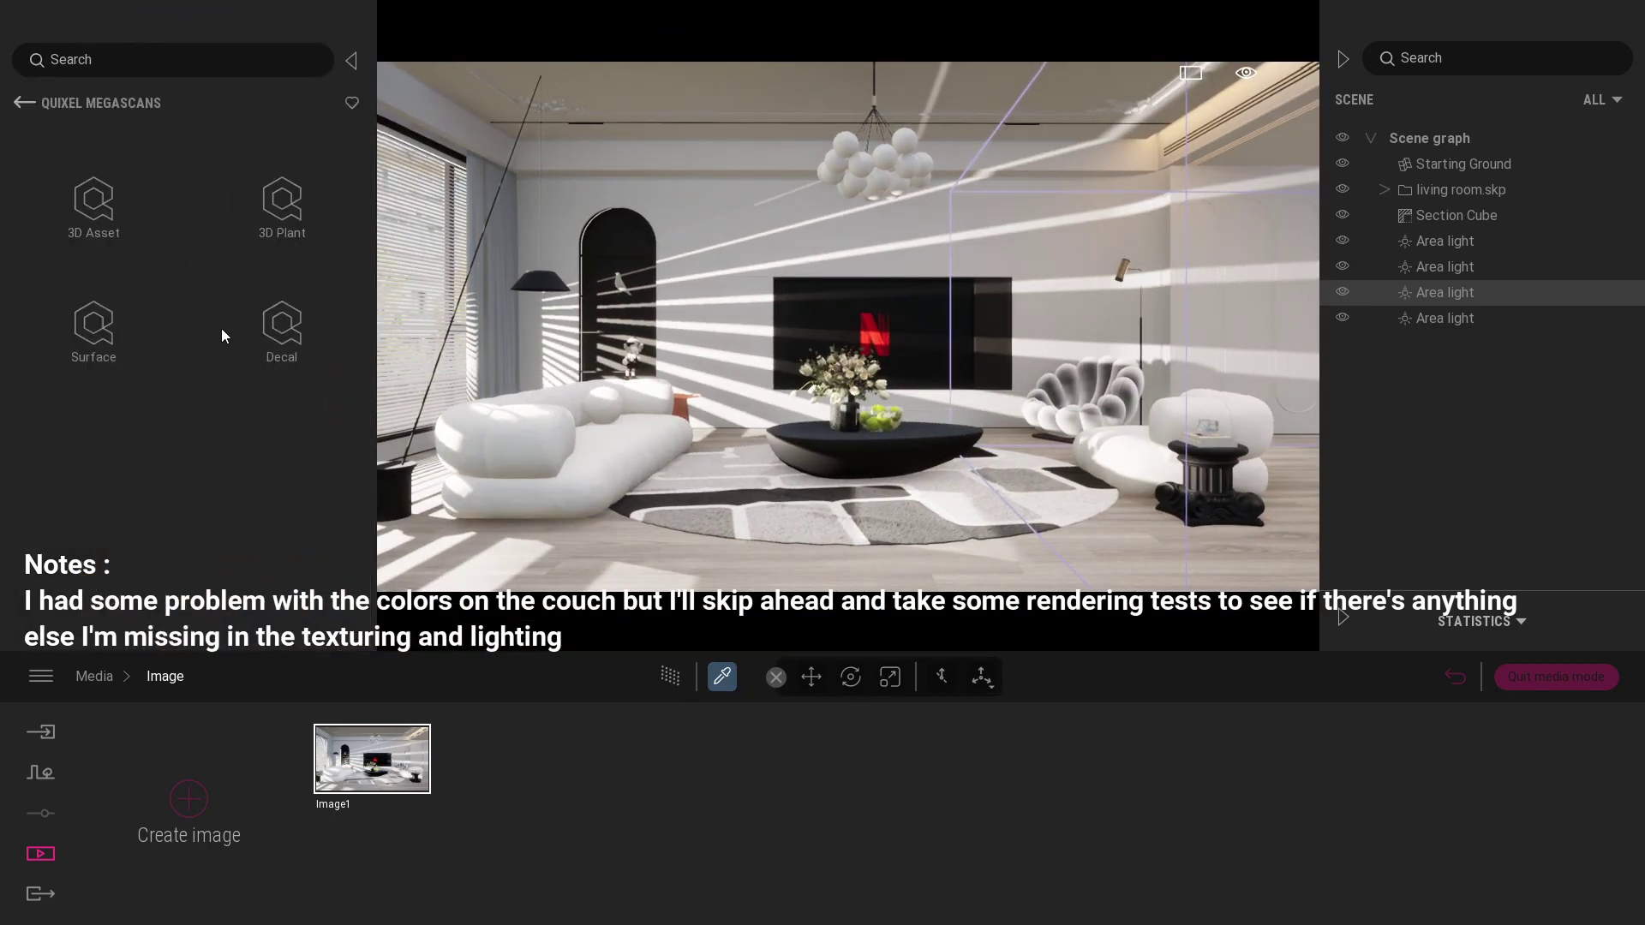
click(128, 345)
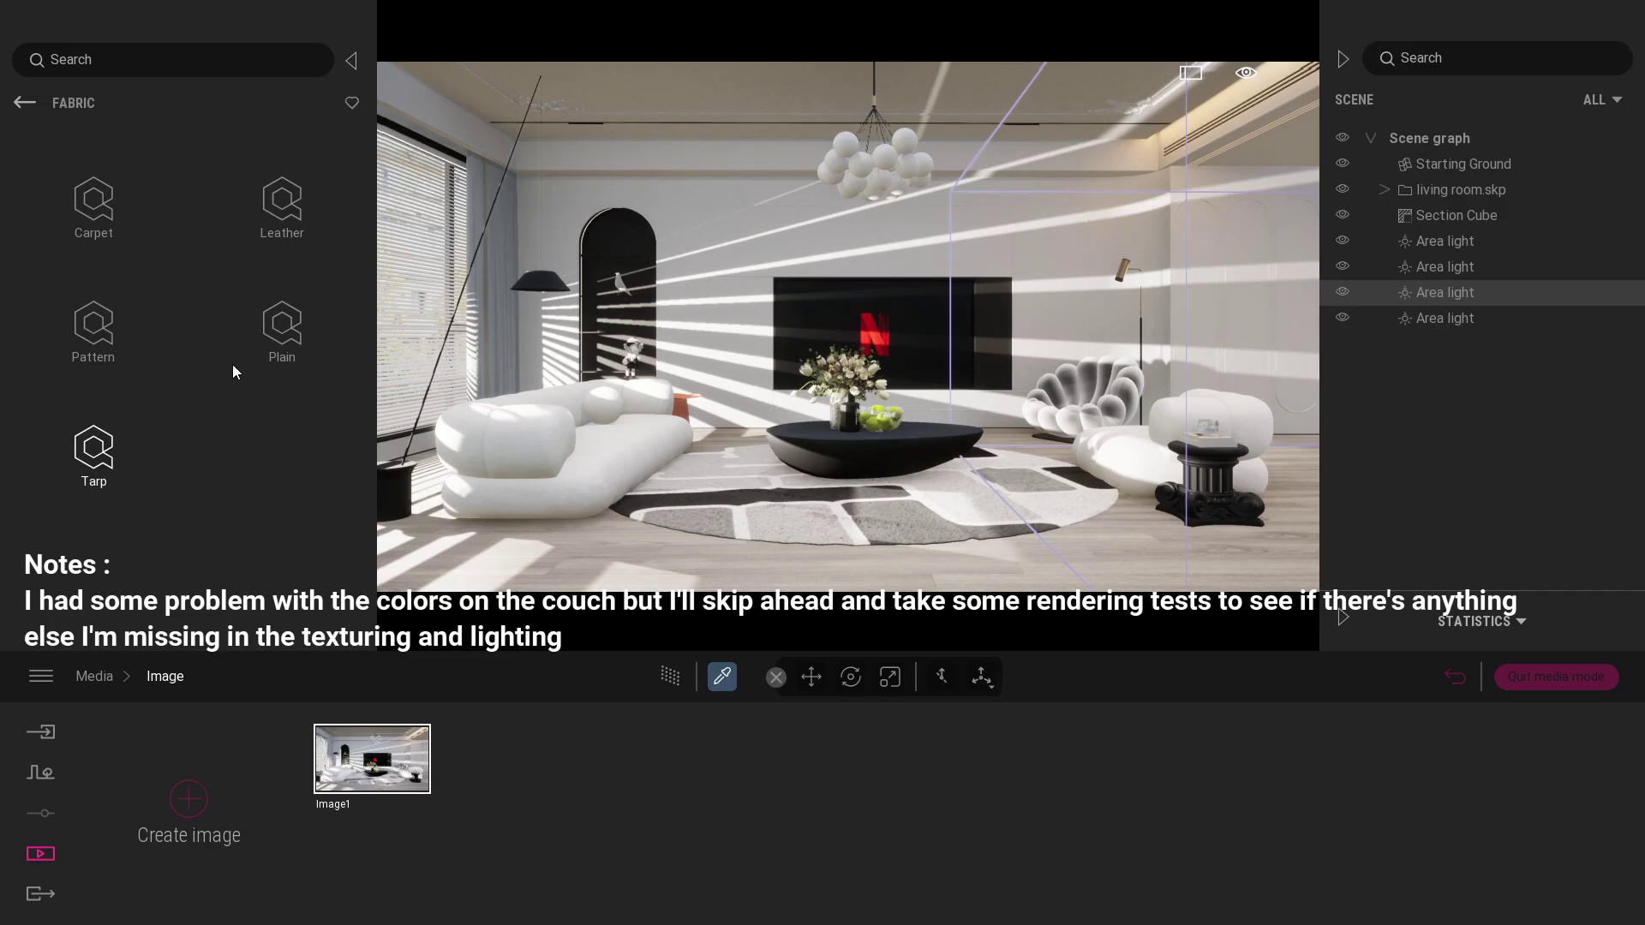
Try Plain Wool Fabric on the couches and preview it path-traced.
click(283, 346)
scroll(998, 461, up, 5)
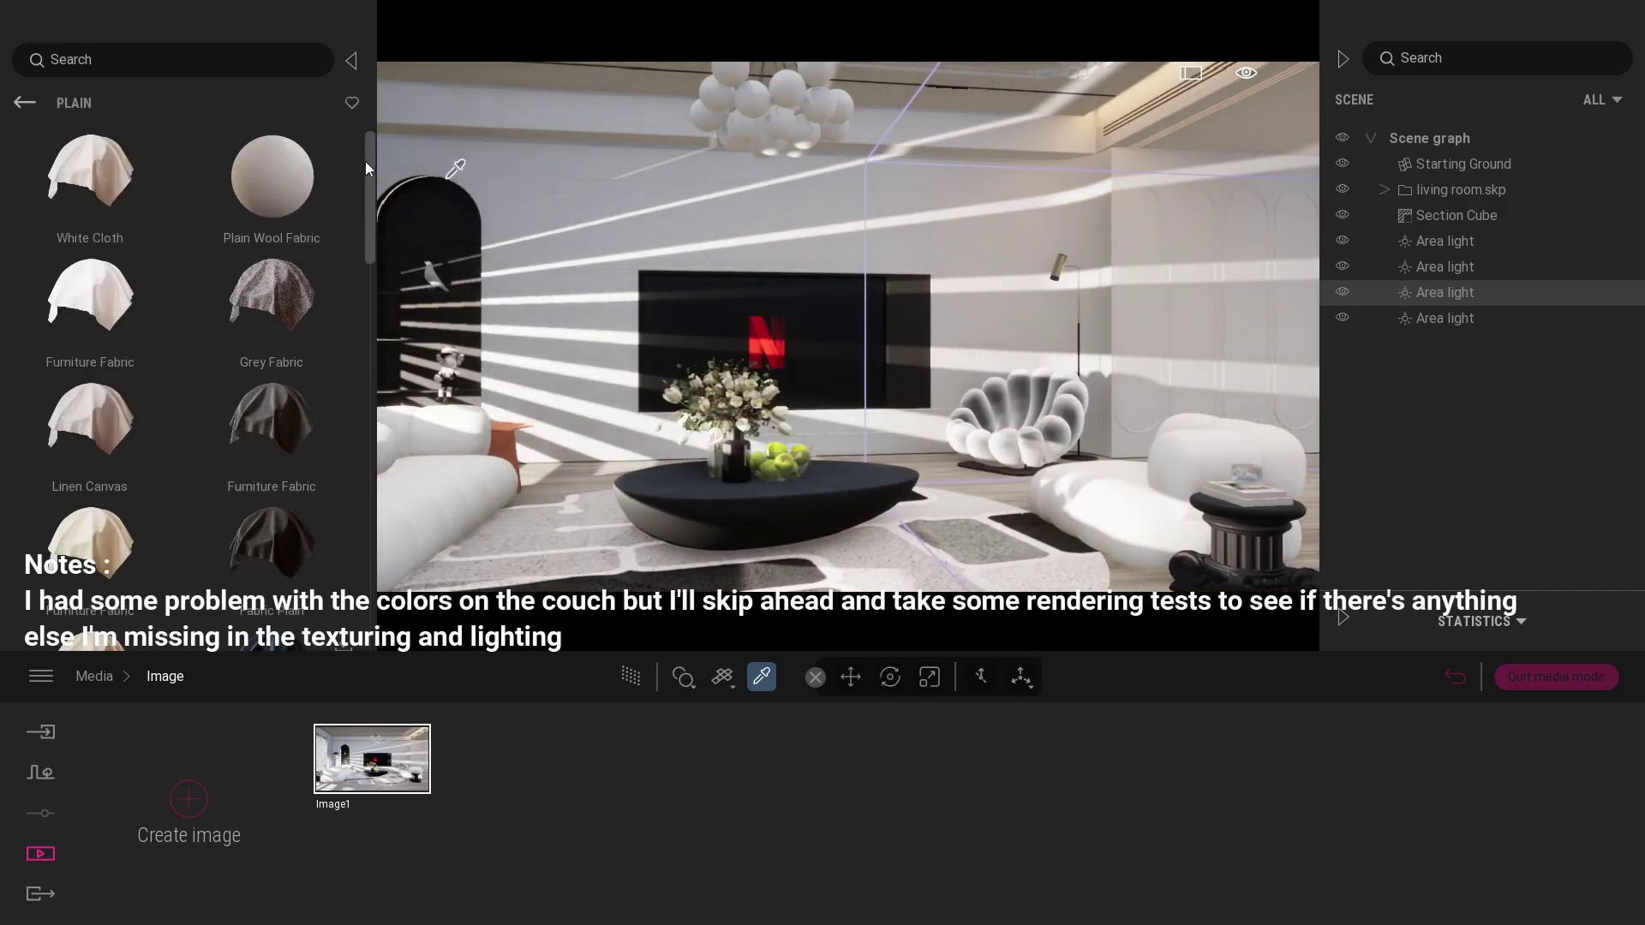
drag(998, 461, 1094, 510)
click(630, 677)
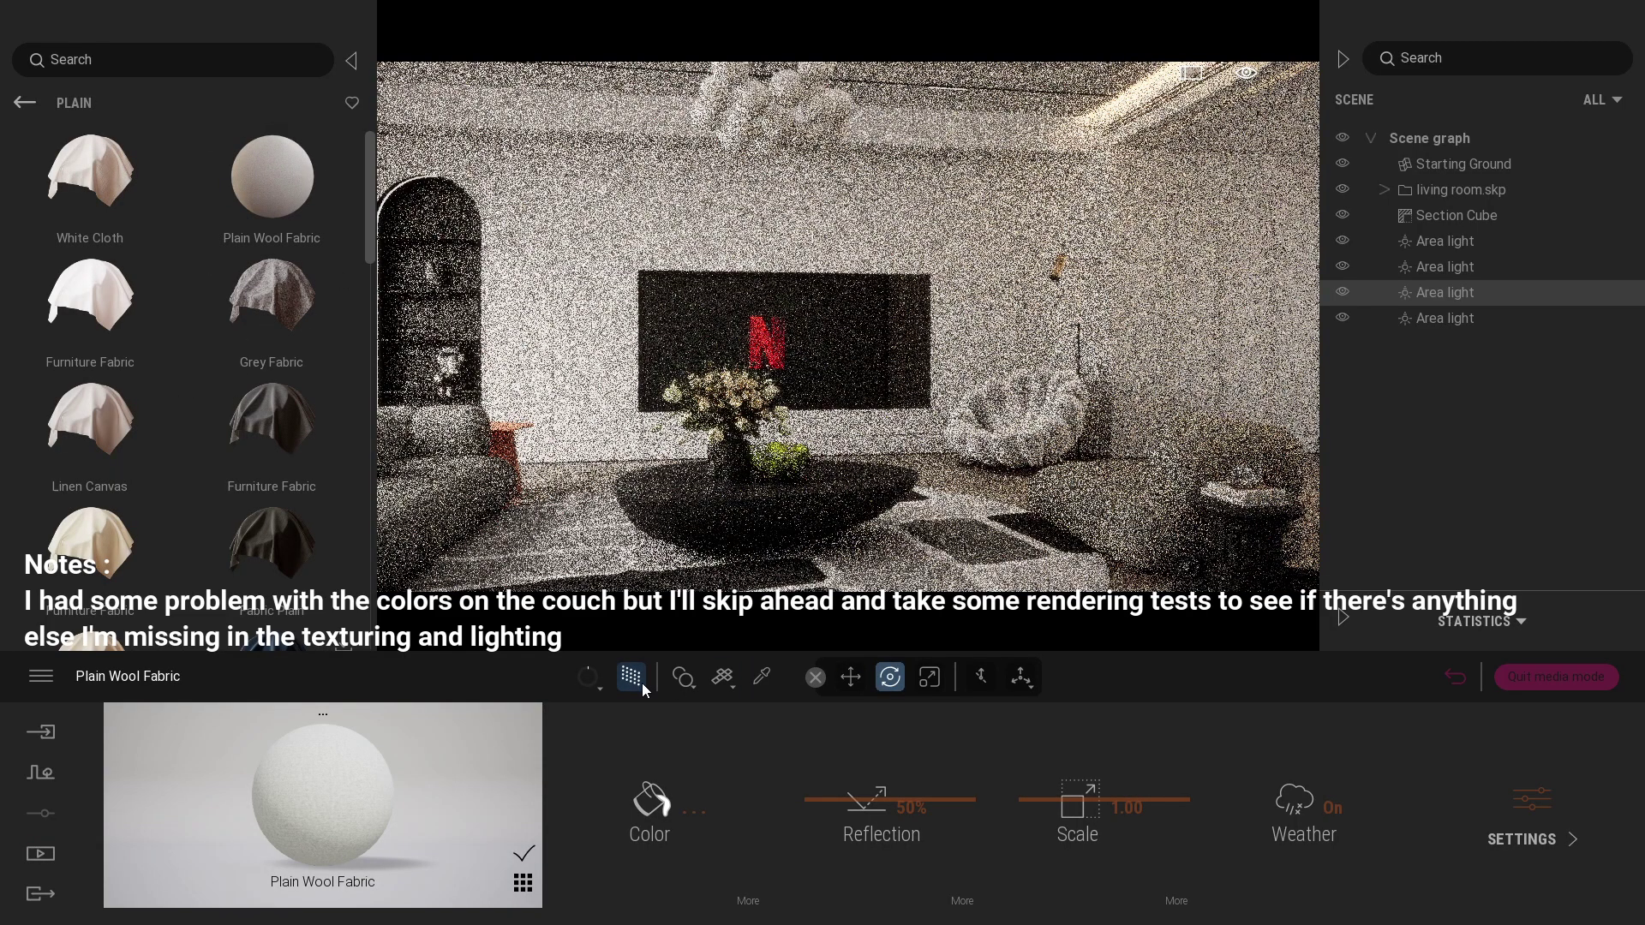
key(r)
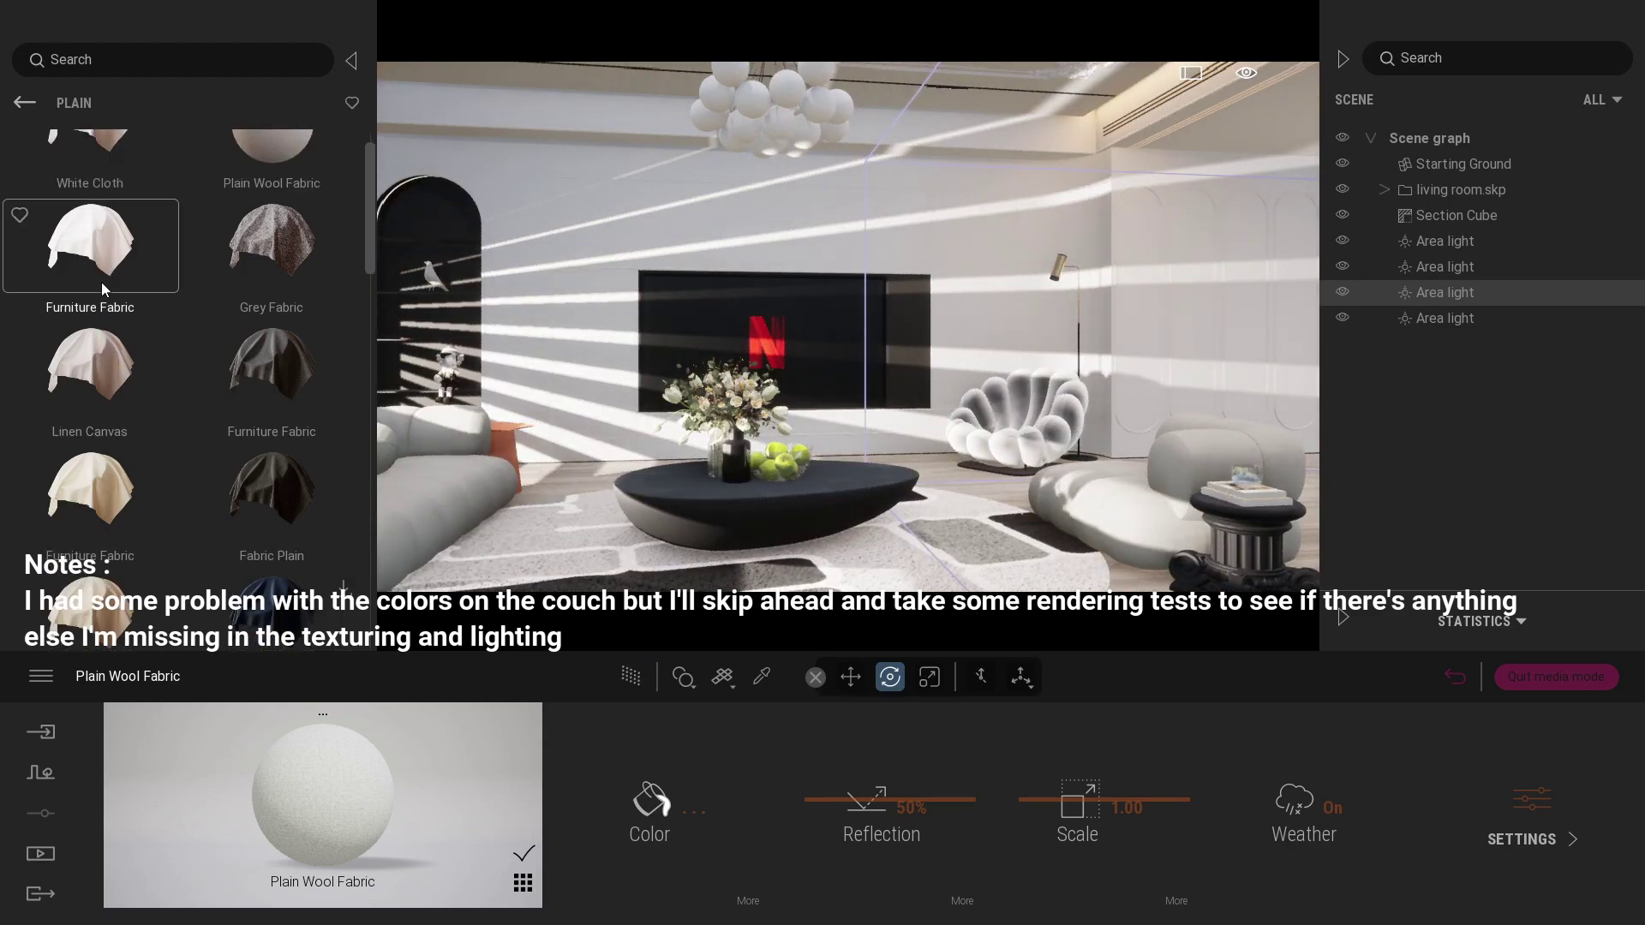
Apply Furniture Fabric to the couches, previewing with the third and fourth area lights toggled.
drag(103, 309, 1149, 511)
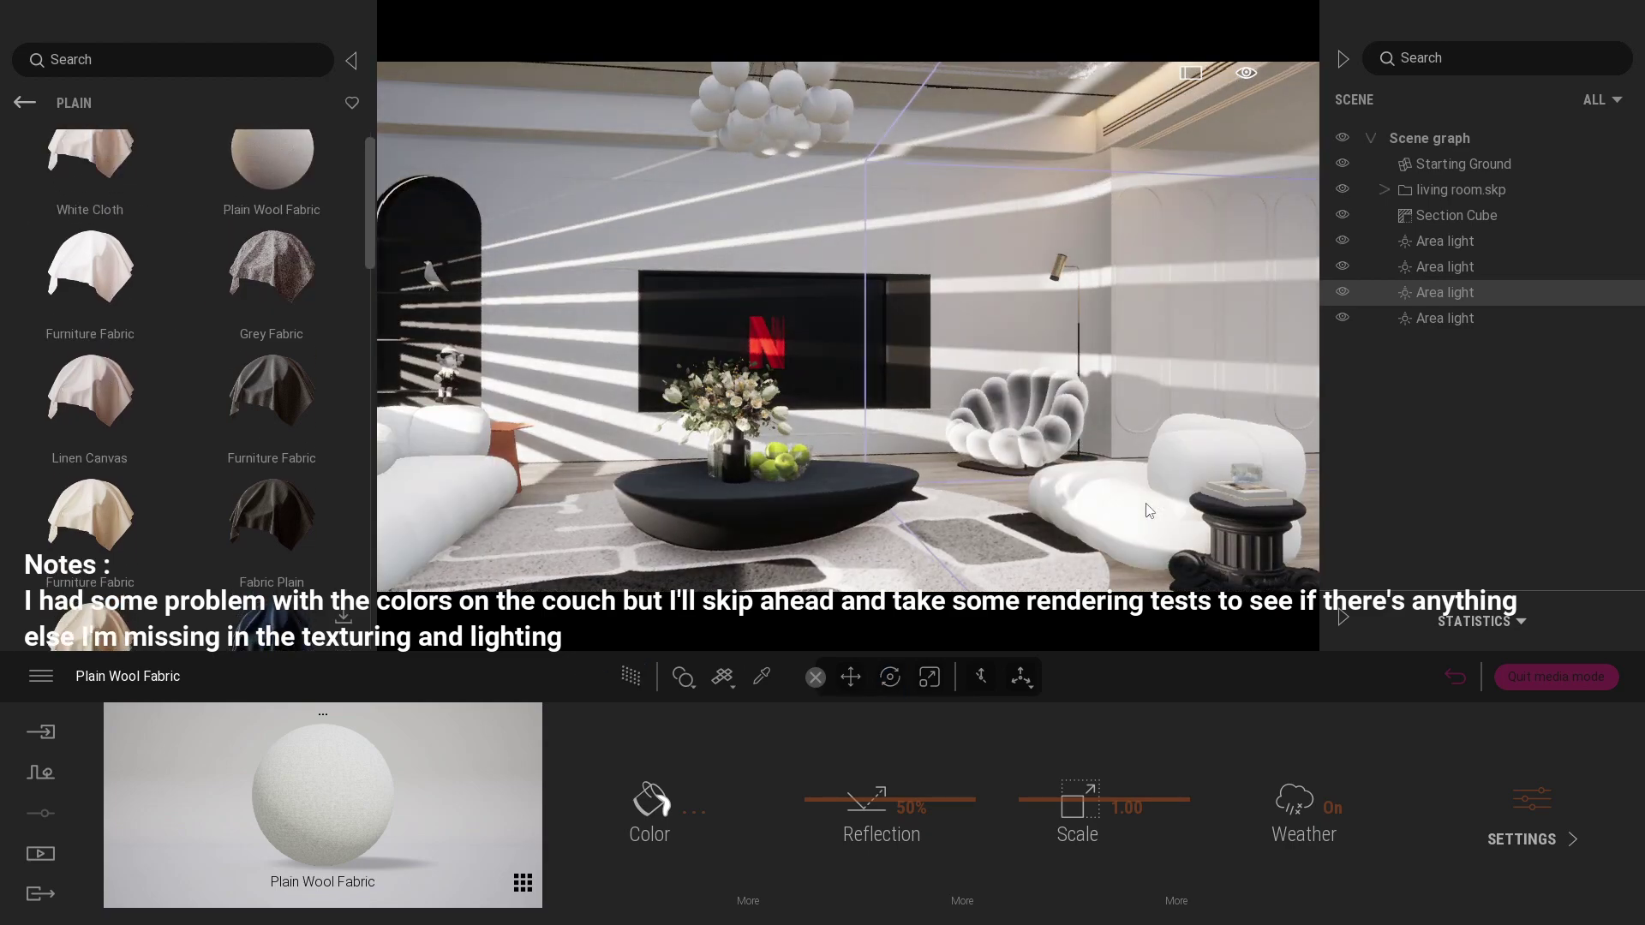
click(635, 683)
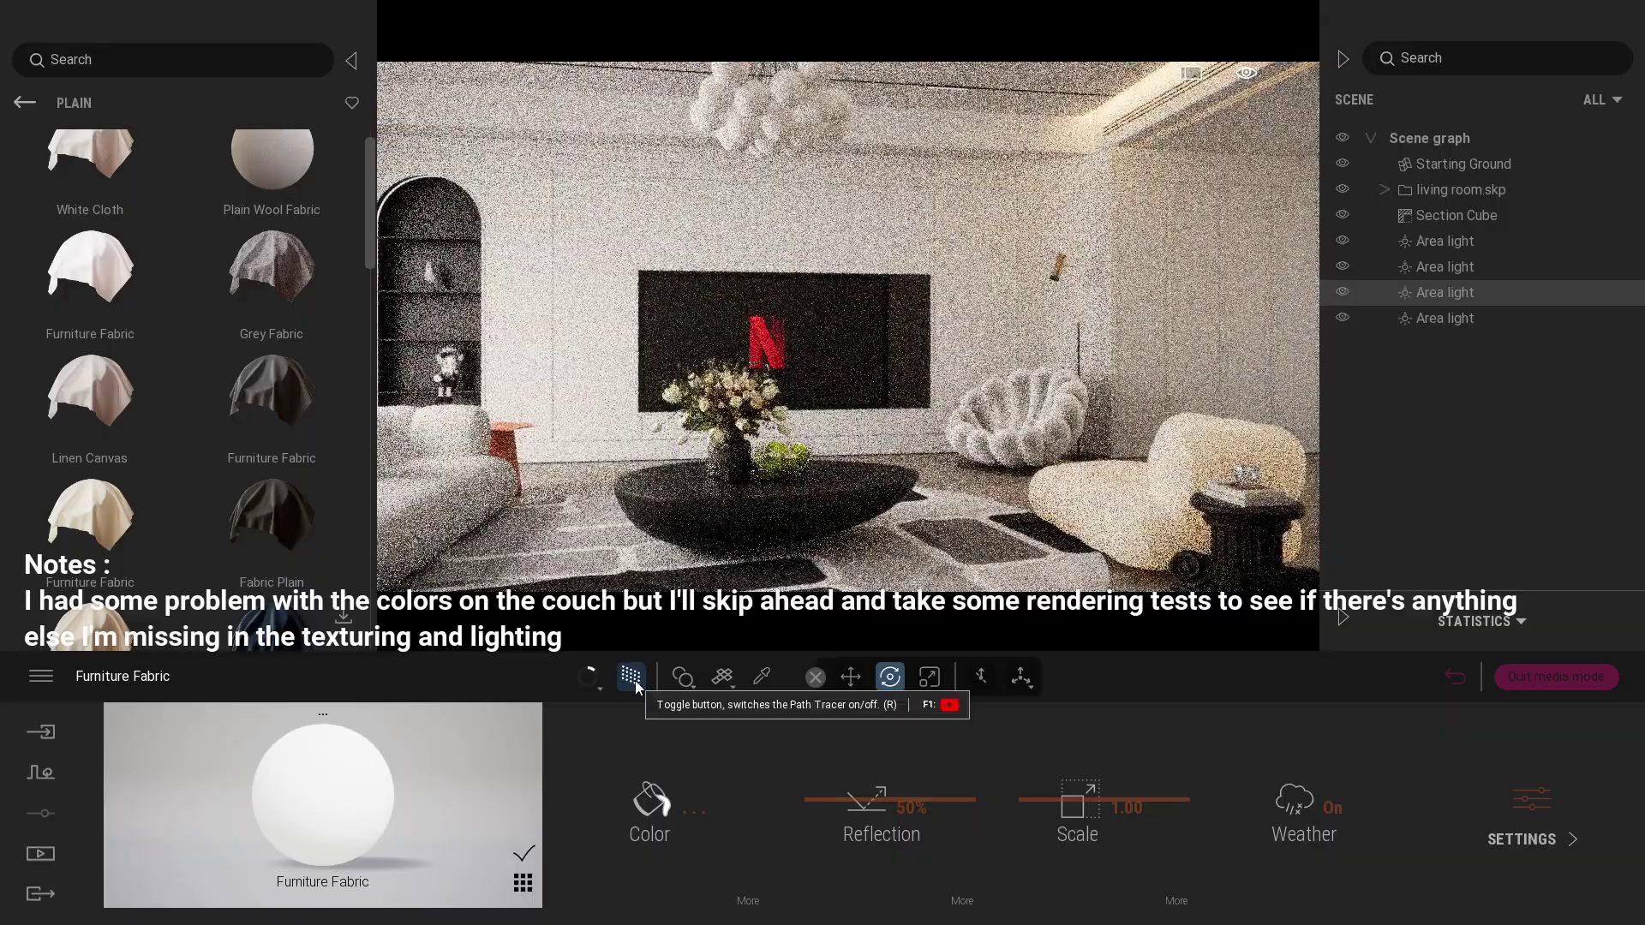
click(1343, 293)
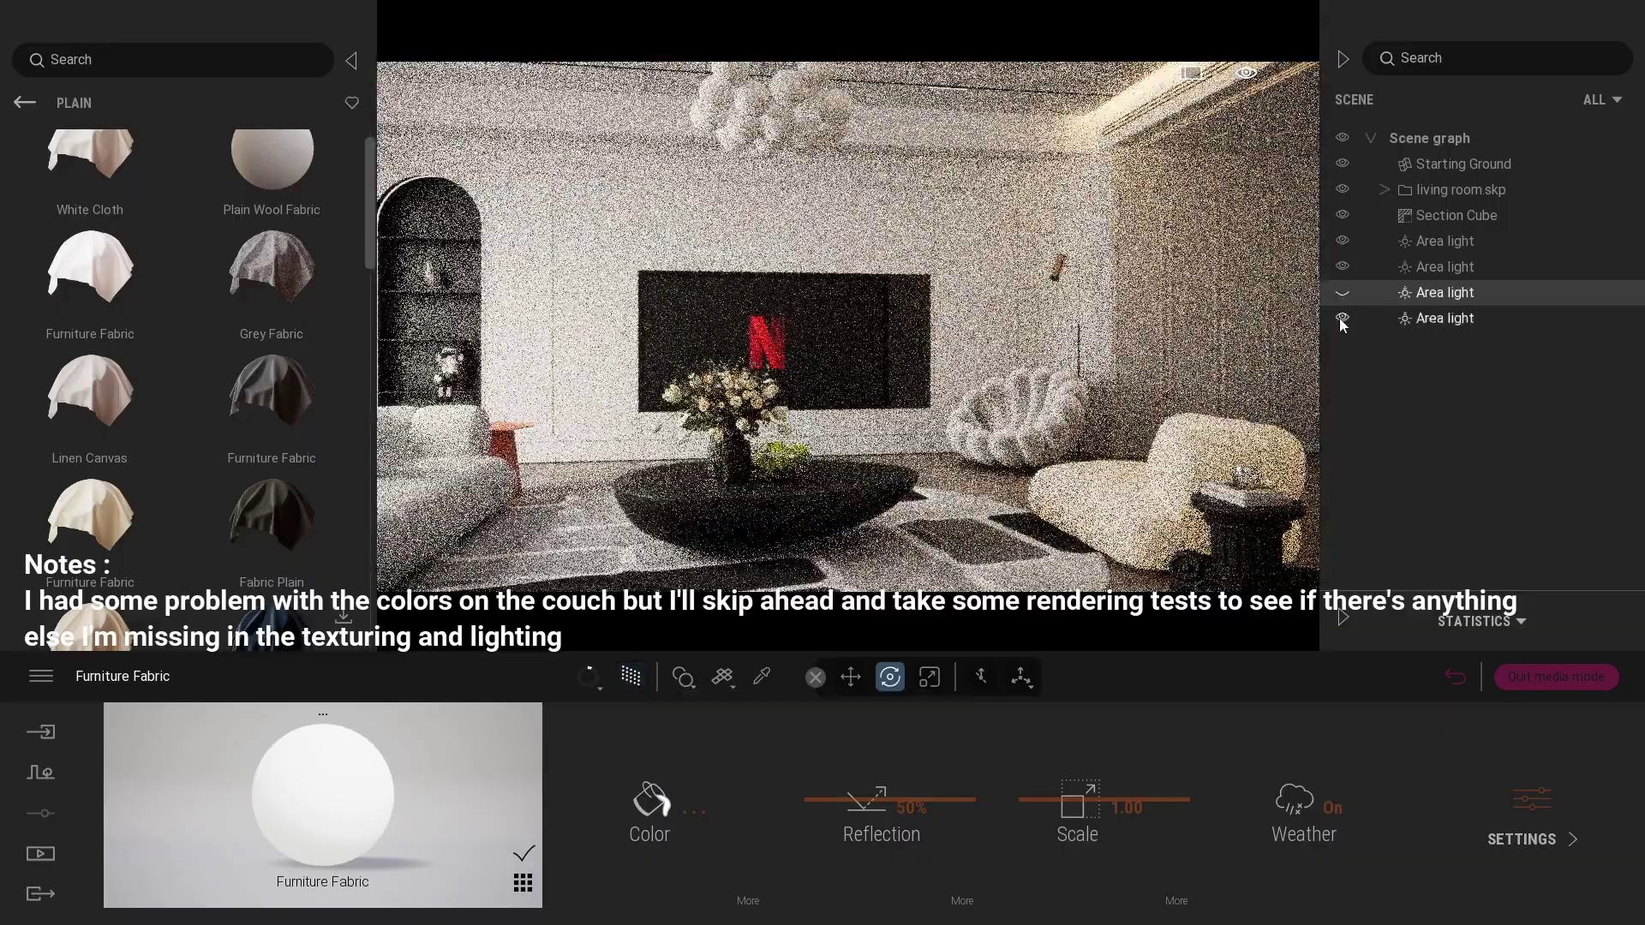
click(1343, 318)
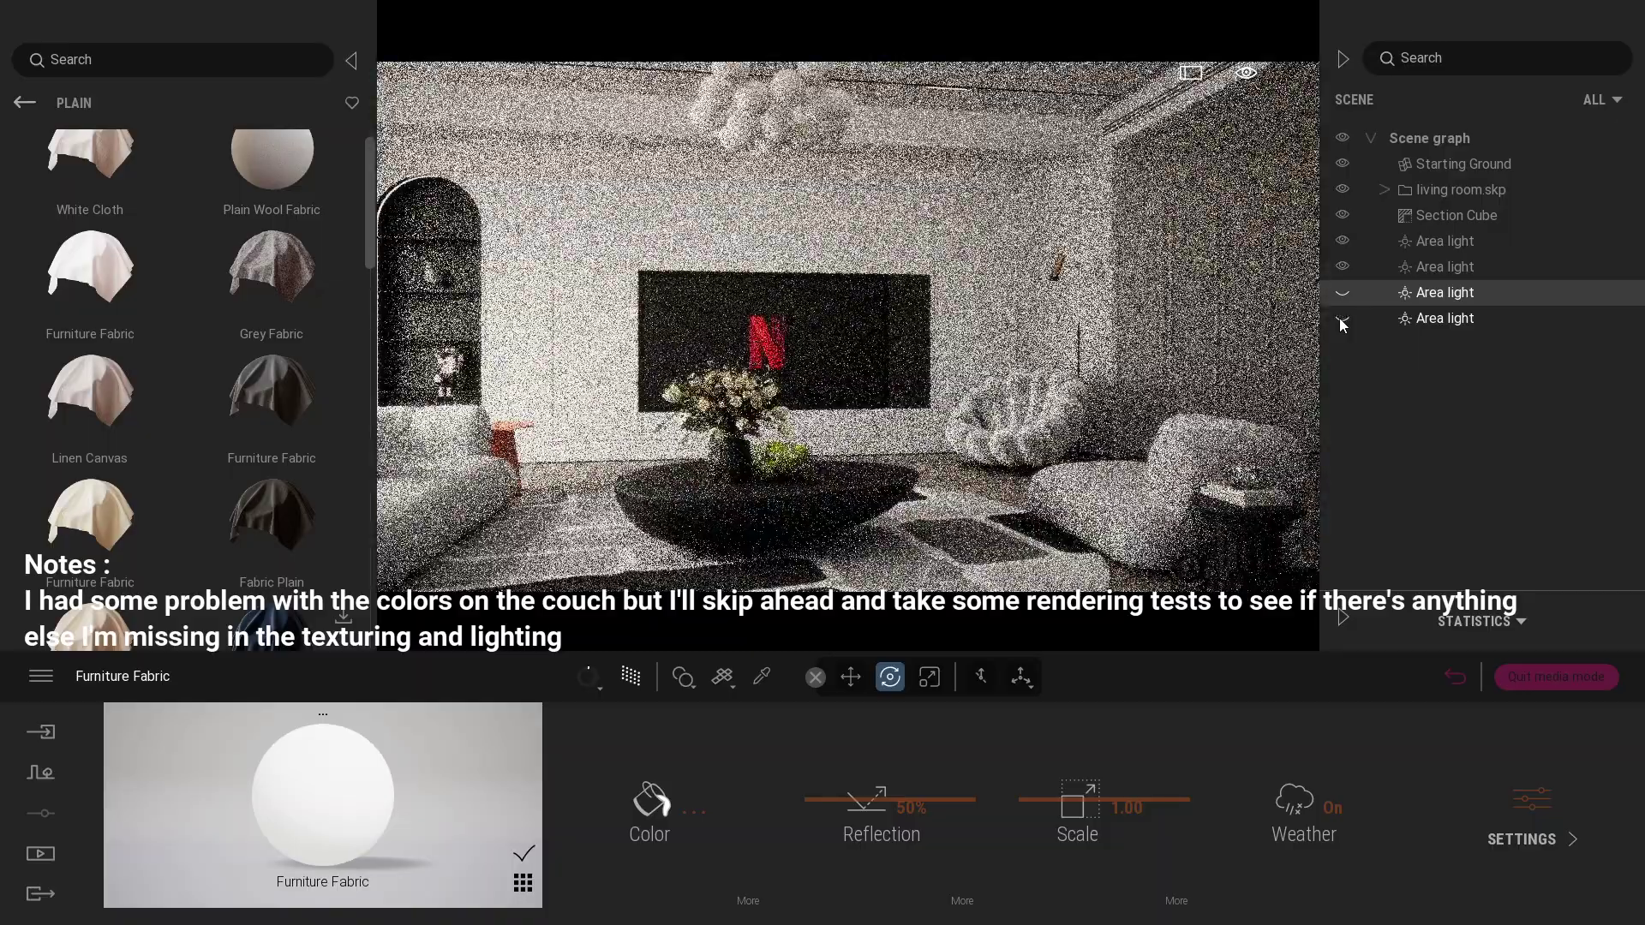
click(1343, 292)
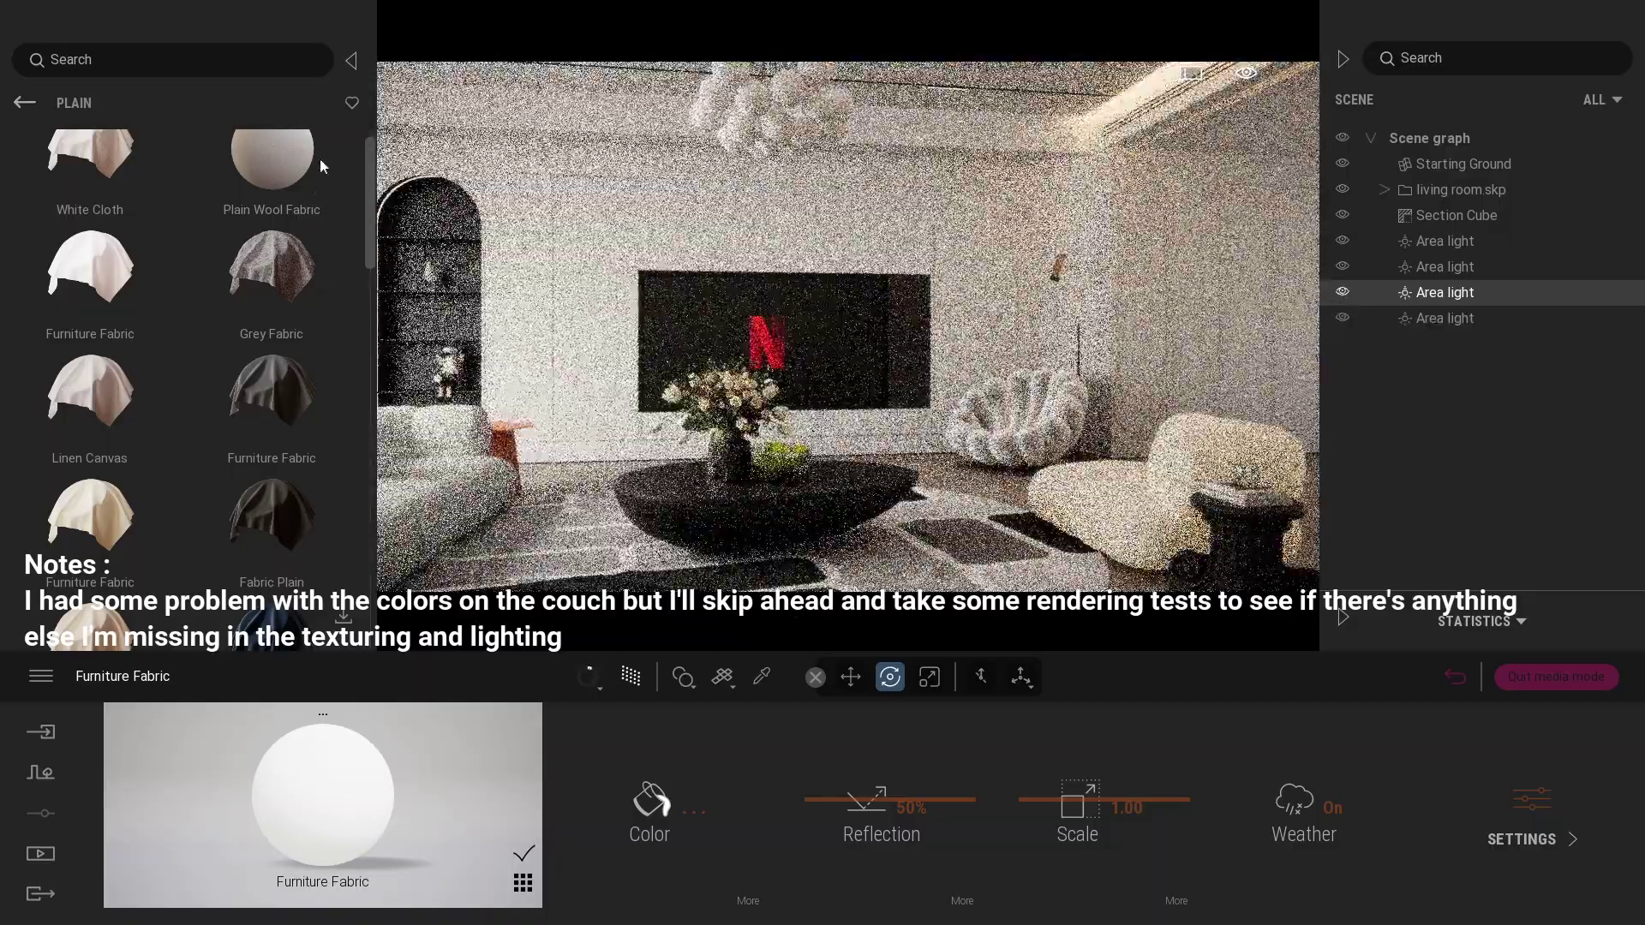
click(351, 60)
Return to the Image1 view and lengthen the last area light's attenuation to 12.4m.
click(41, 854)
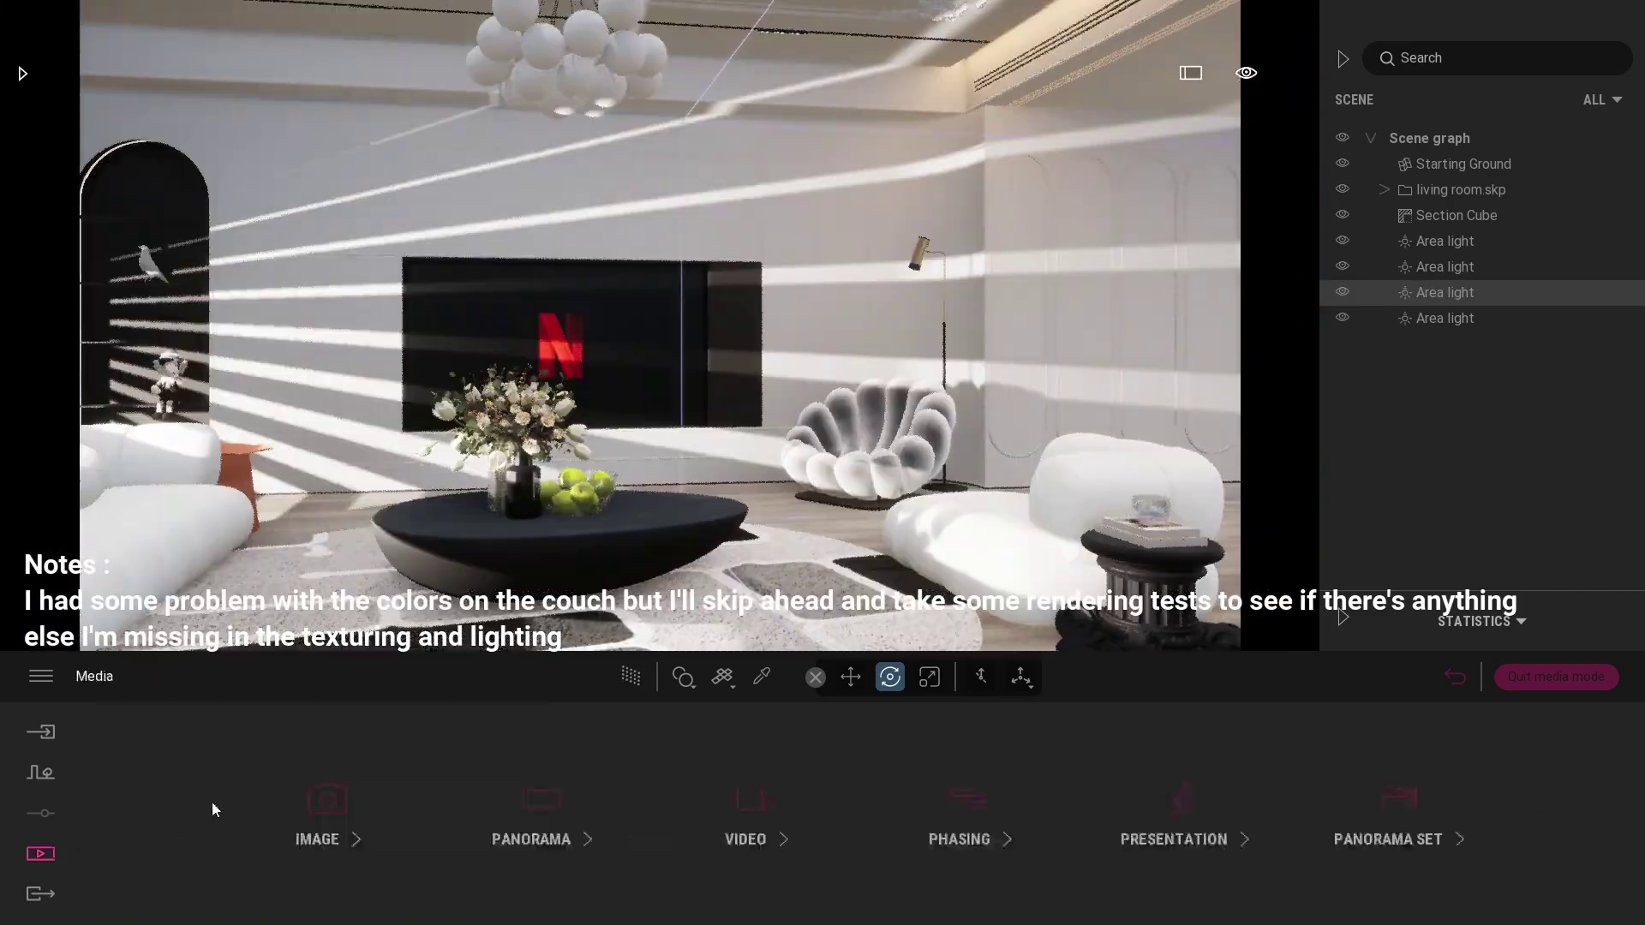
click(320, 797)
click(368, 759)
click(1423, 319)
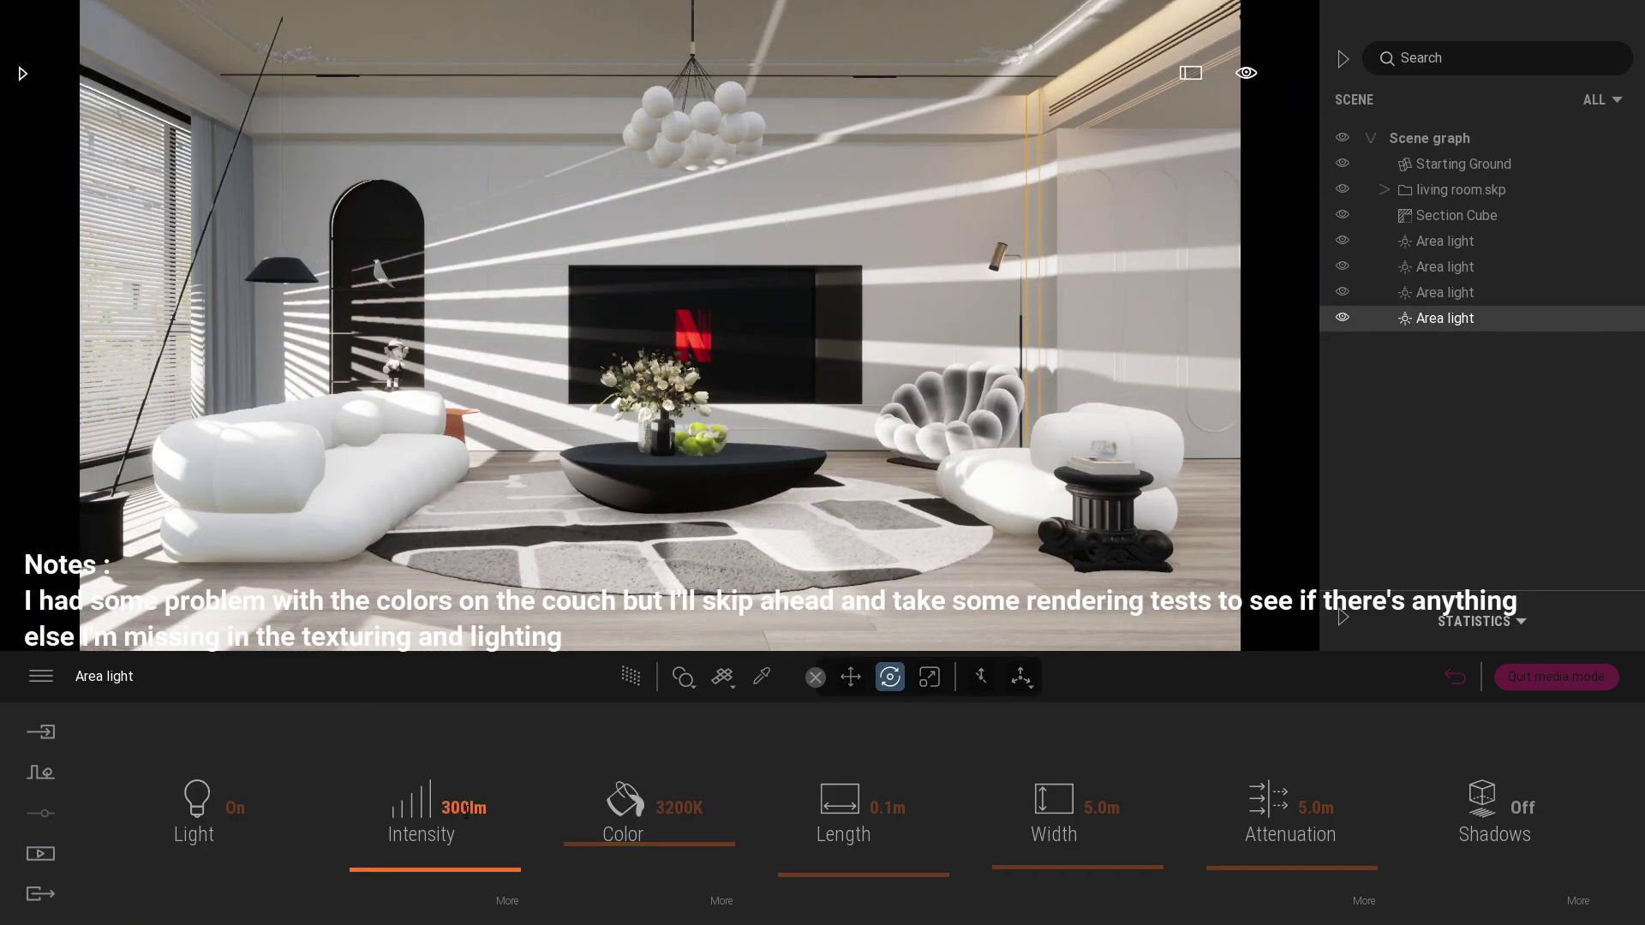
drag(1308, 856, 1282, 864)
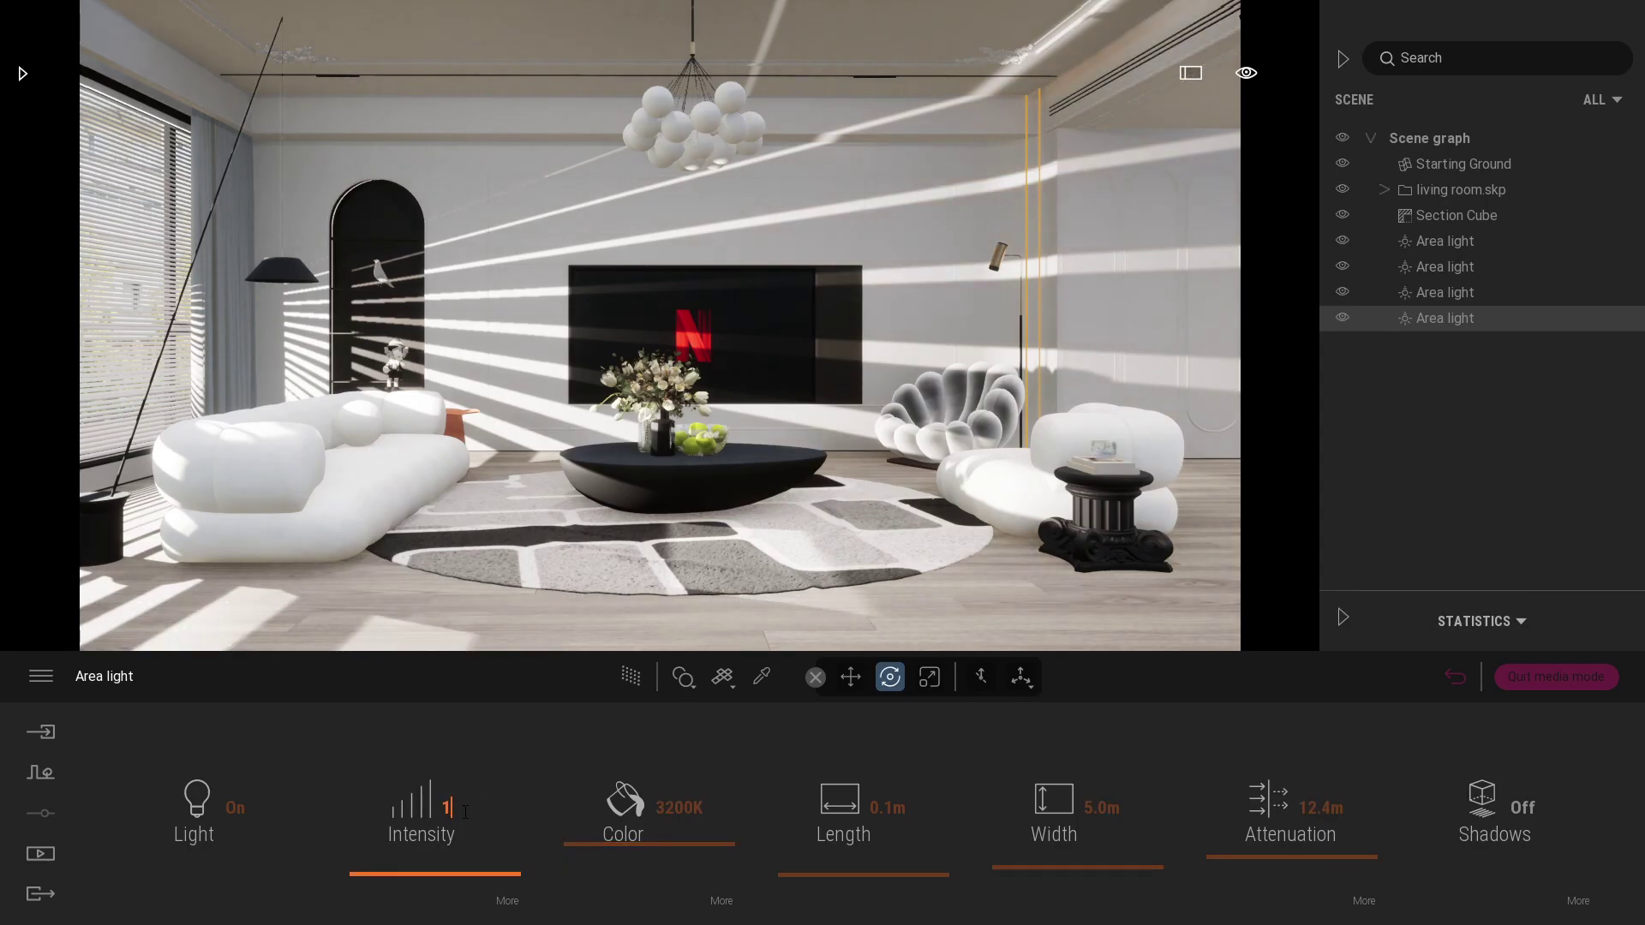
Check the lighting path-traced, eyedrop an object's material, and reopen Image1 path-traced.
click(630, 679)
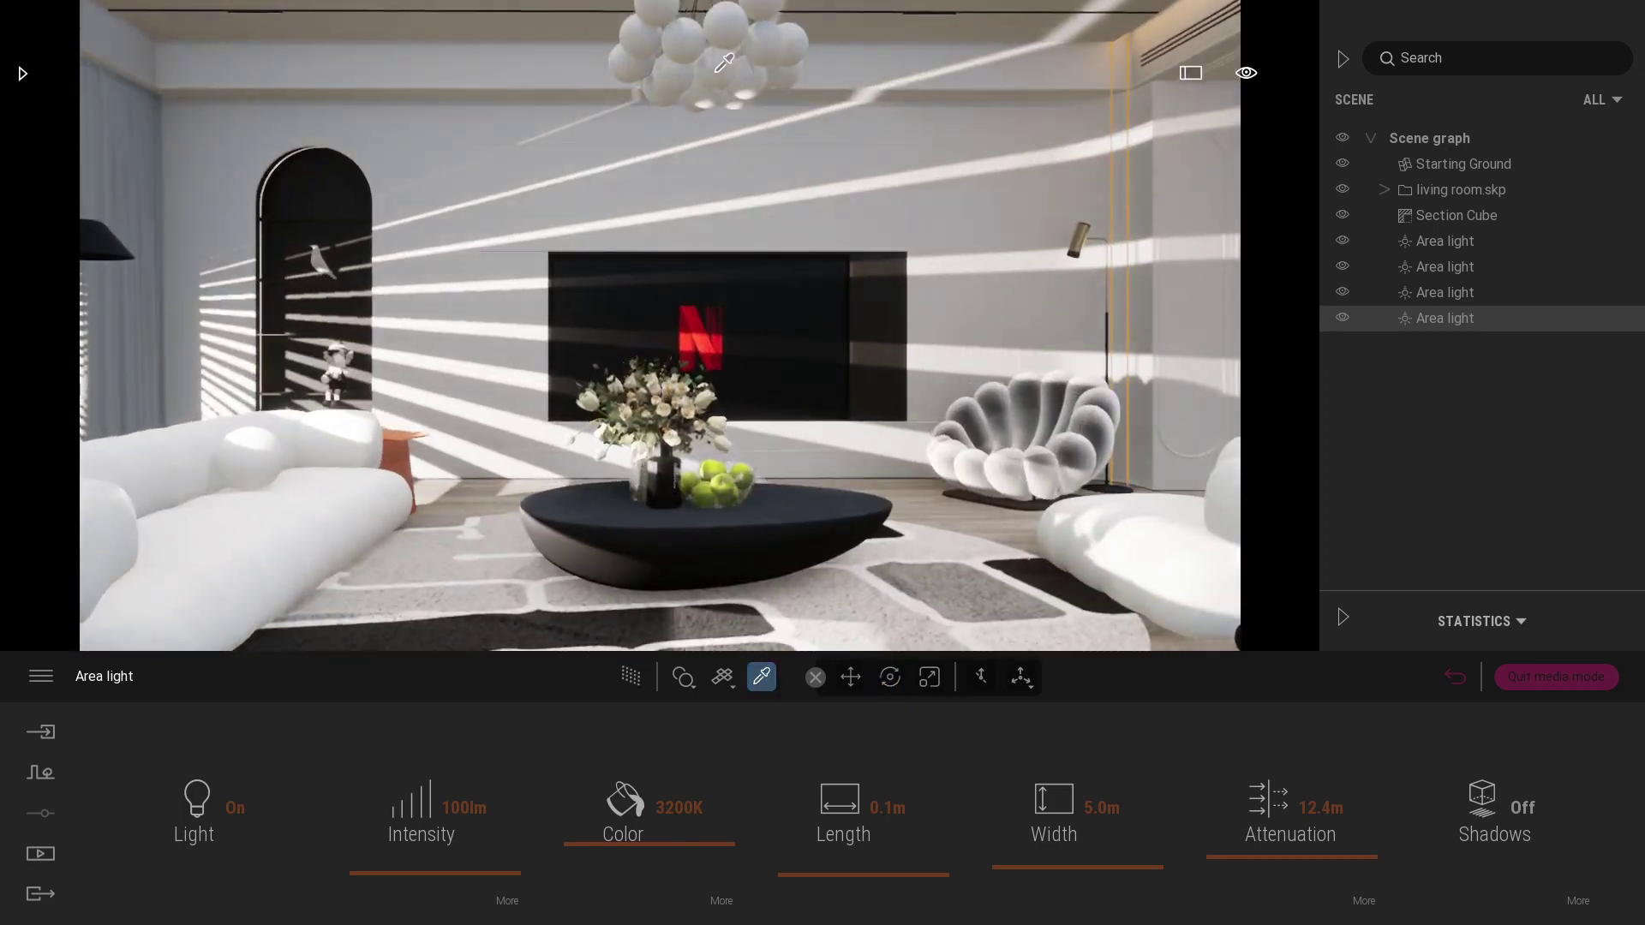
click(717, 71)
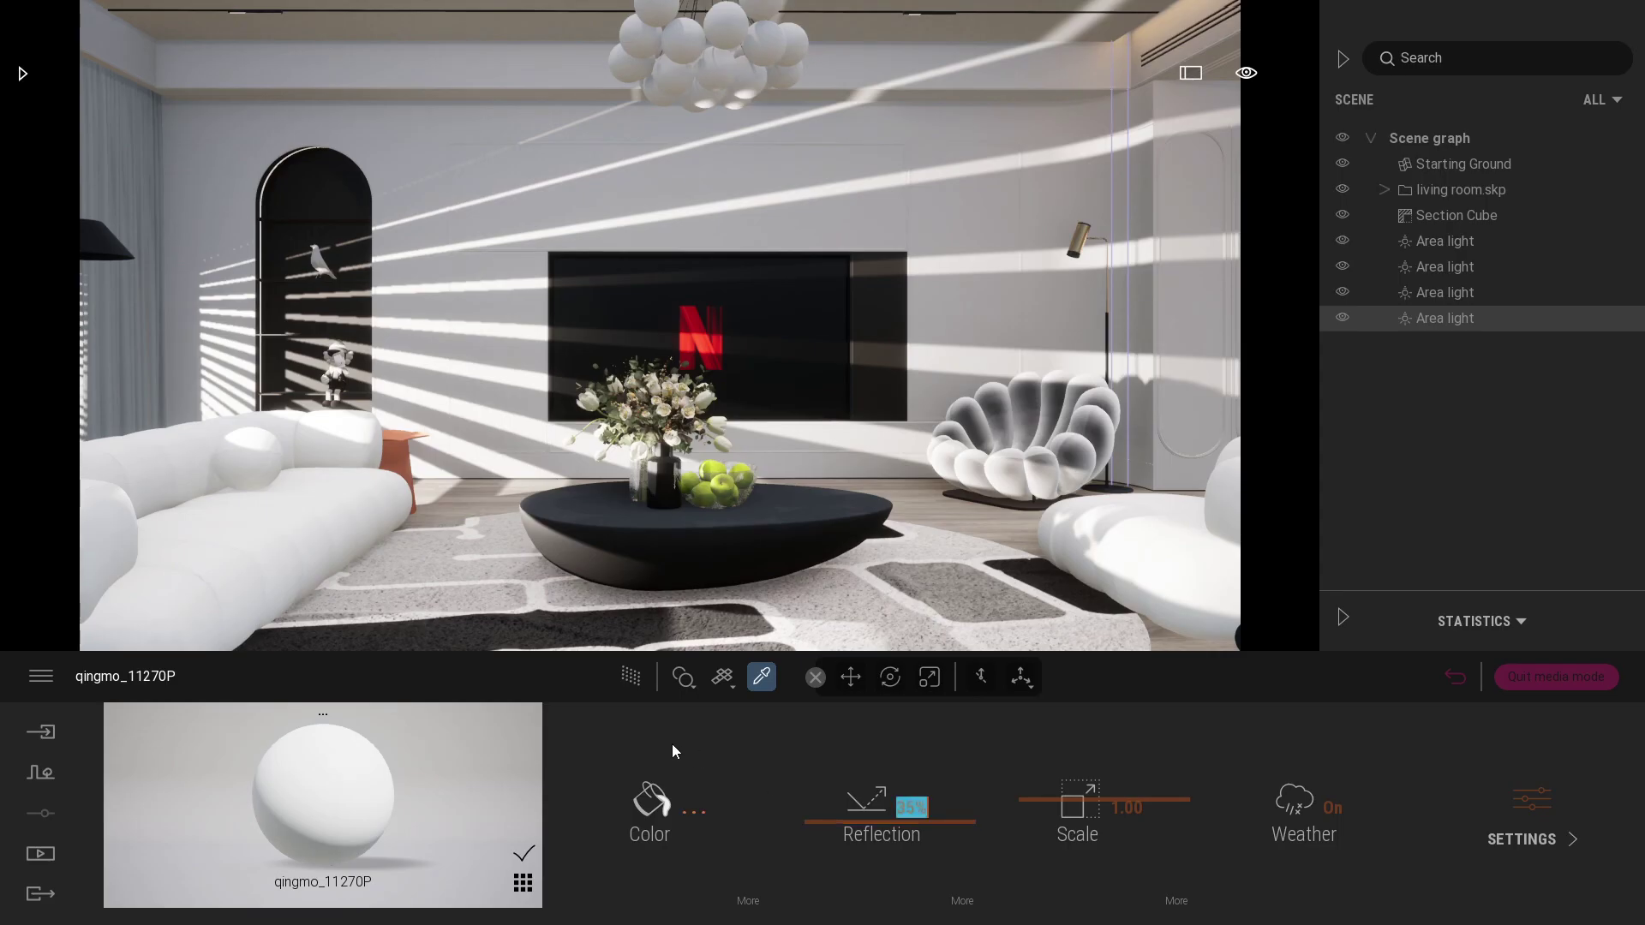
click(41, 854)
click(313, 840)
click(638, 681)
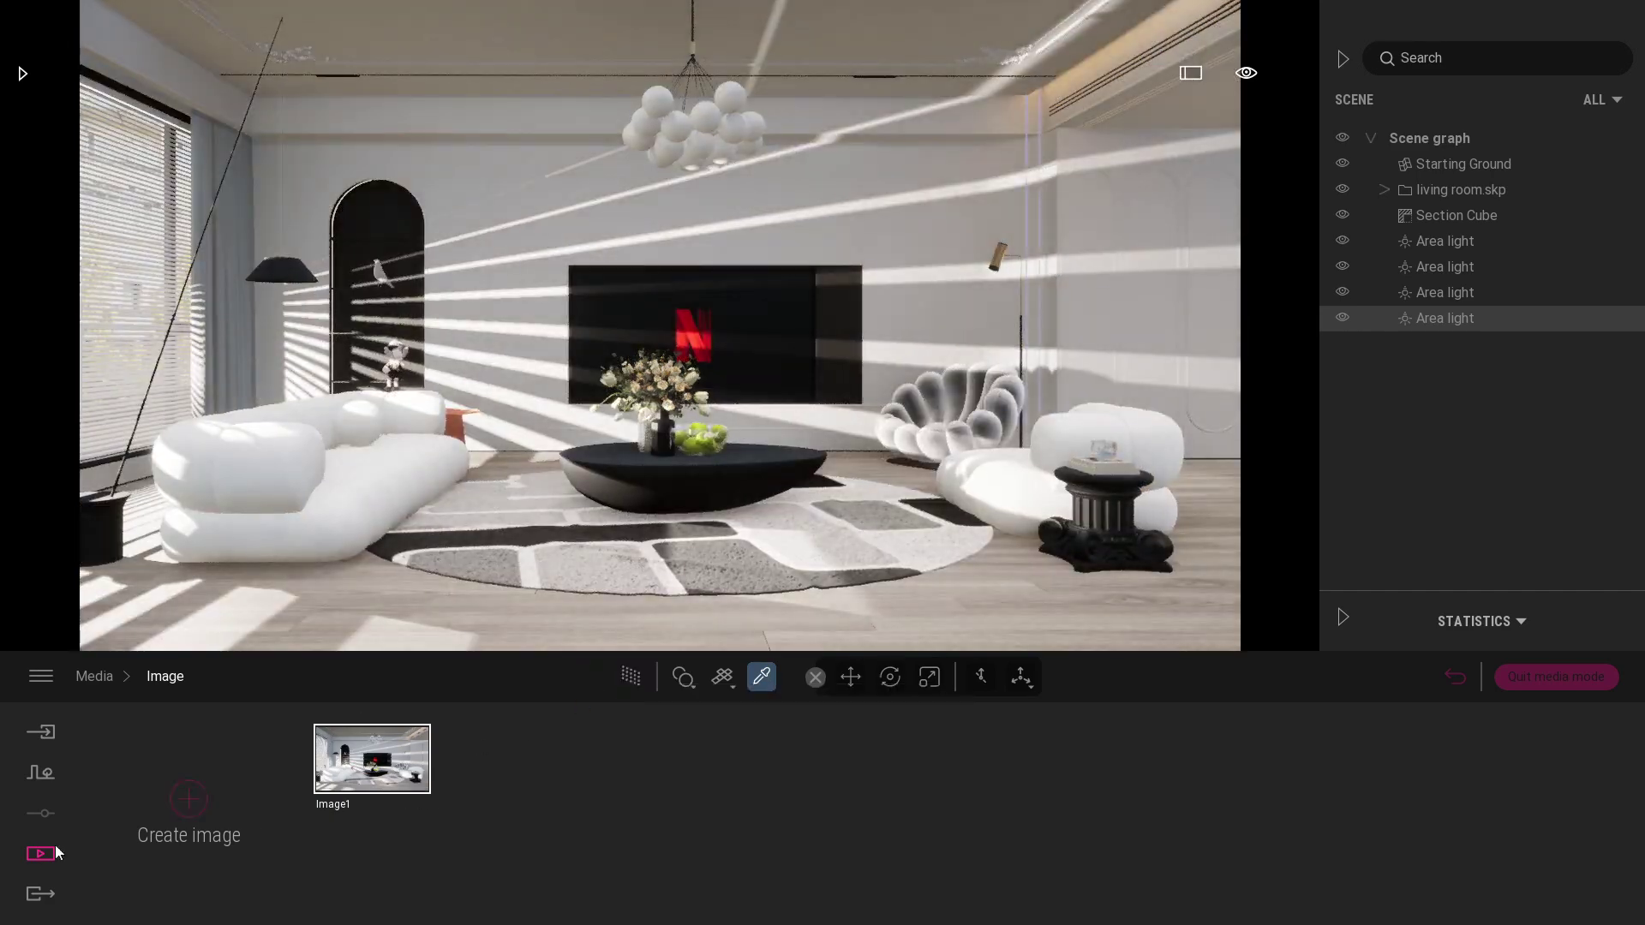
Select Image1 in the Export section and start the image export.
click(40, 893)
click(206, 810)
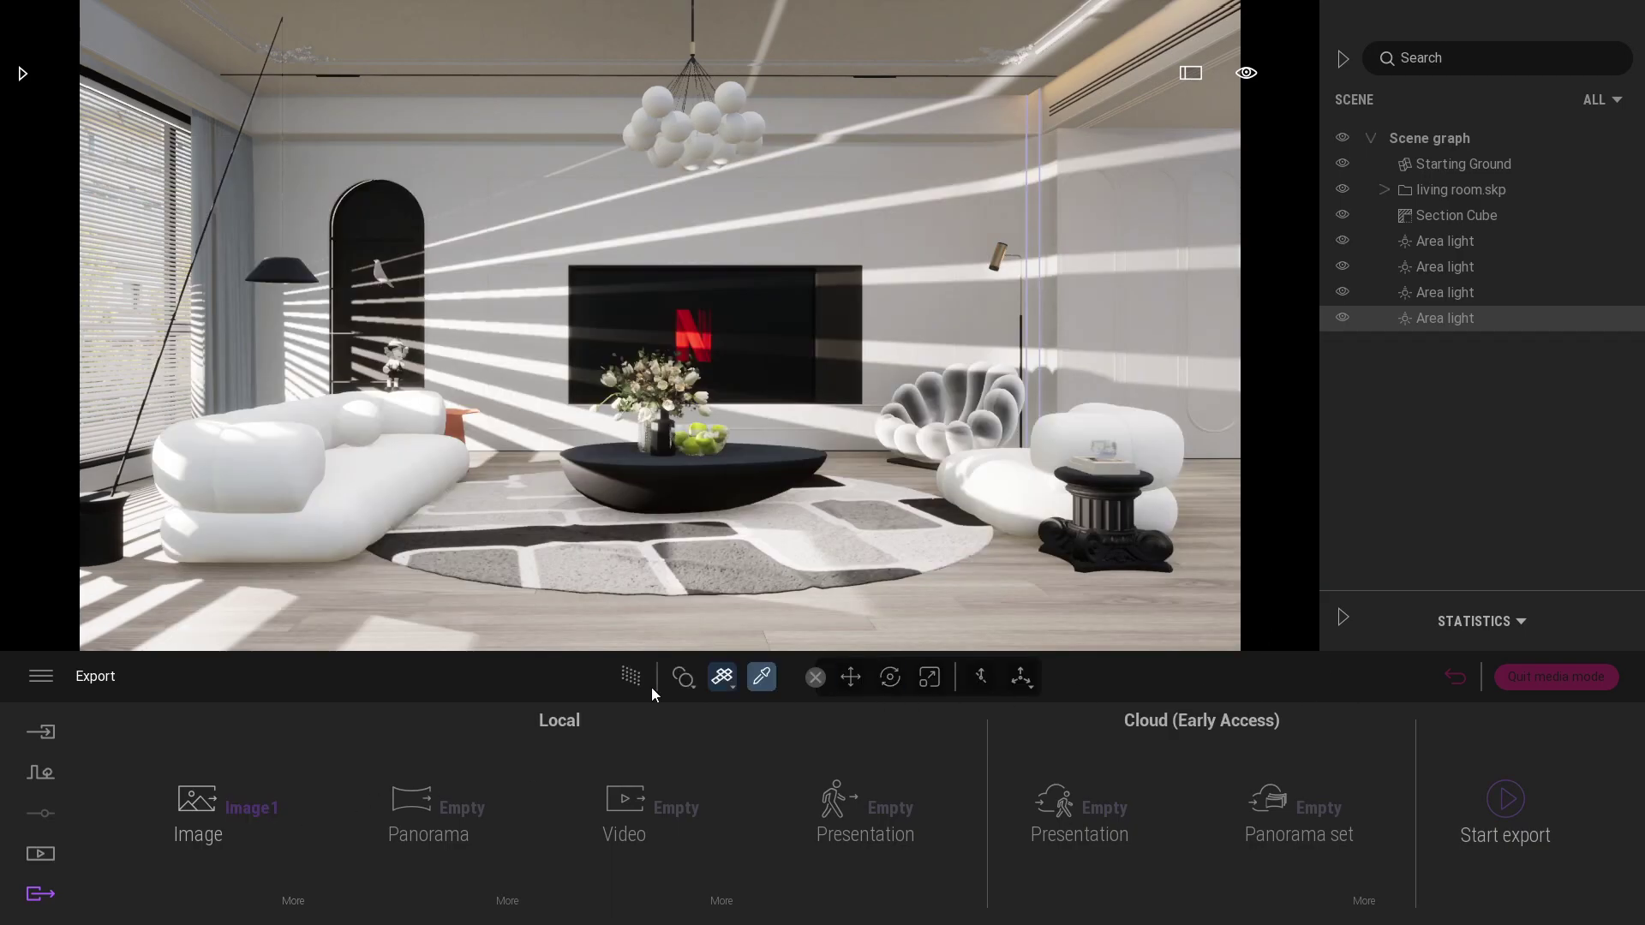
click(631, 677)
click(1506, 799)
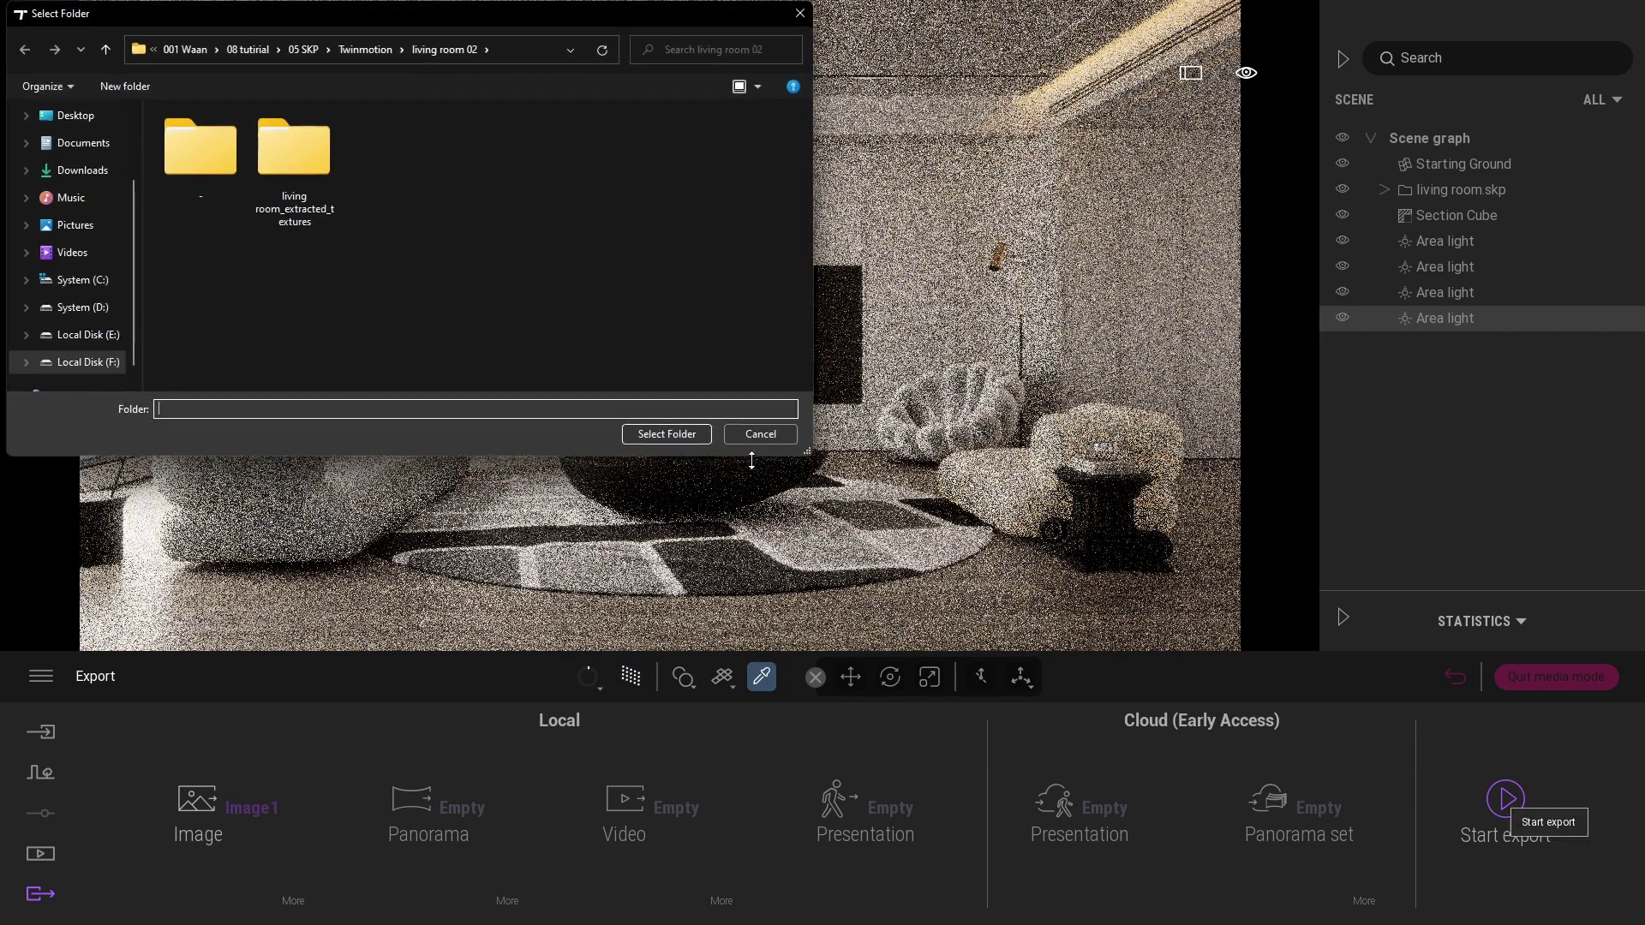
Save the render into a new 'test render' folder and view the resulting Image1.png.
click(128, 86)
text(test)
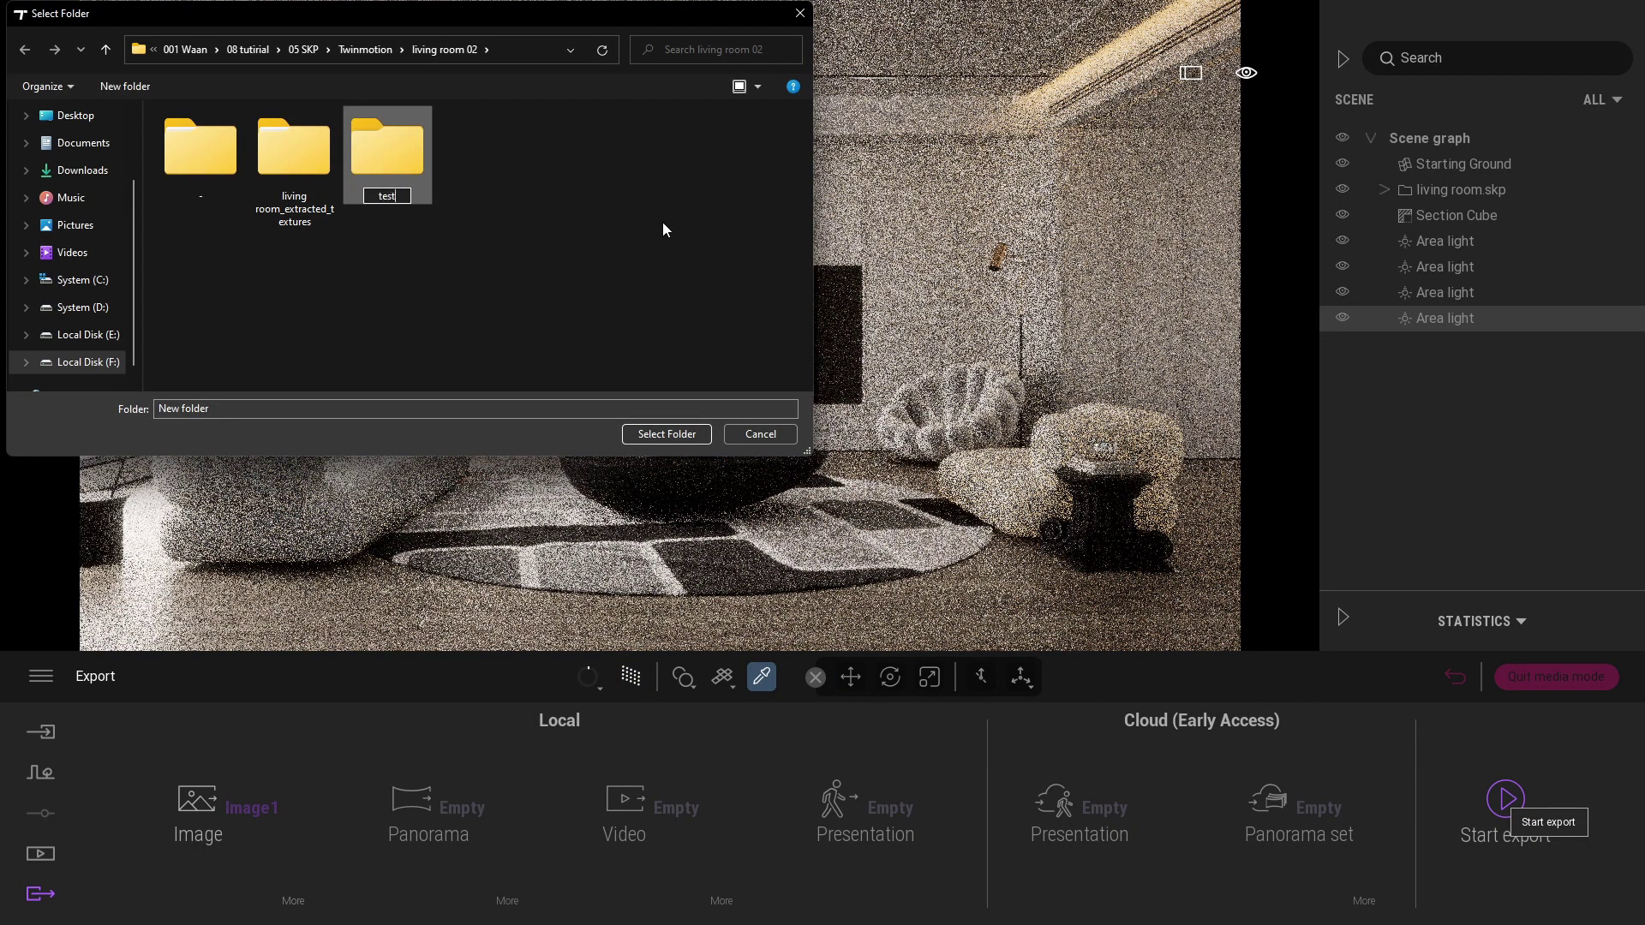
text( render)
key(Return)
key(Return)
click(667, 434)
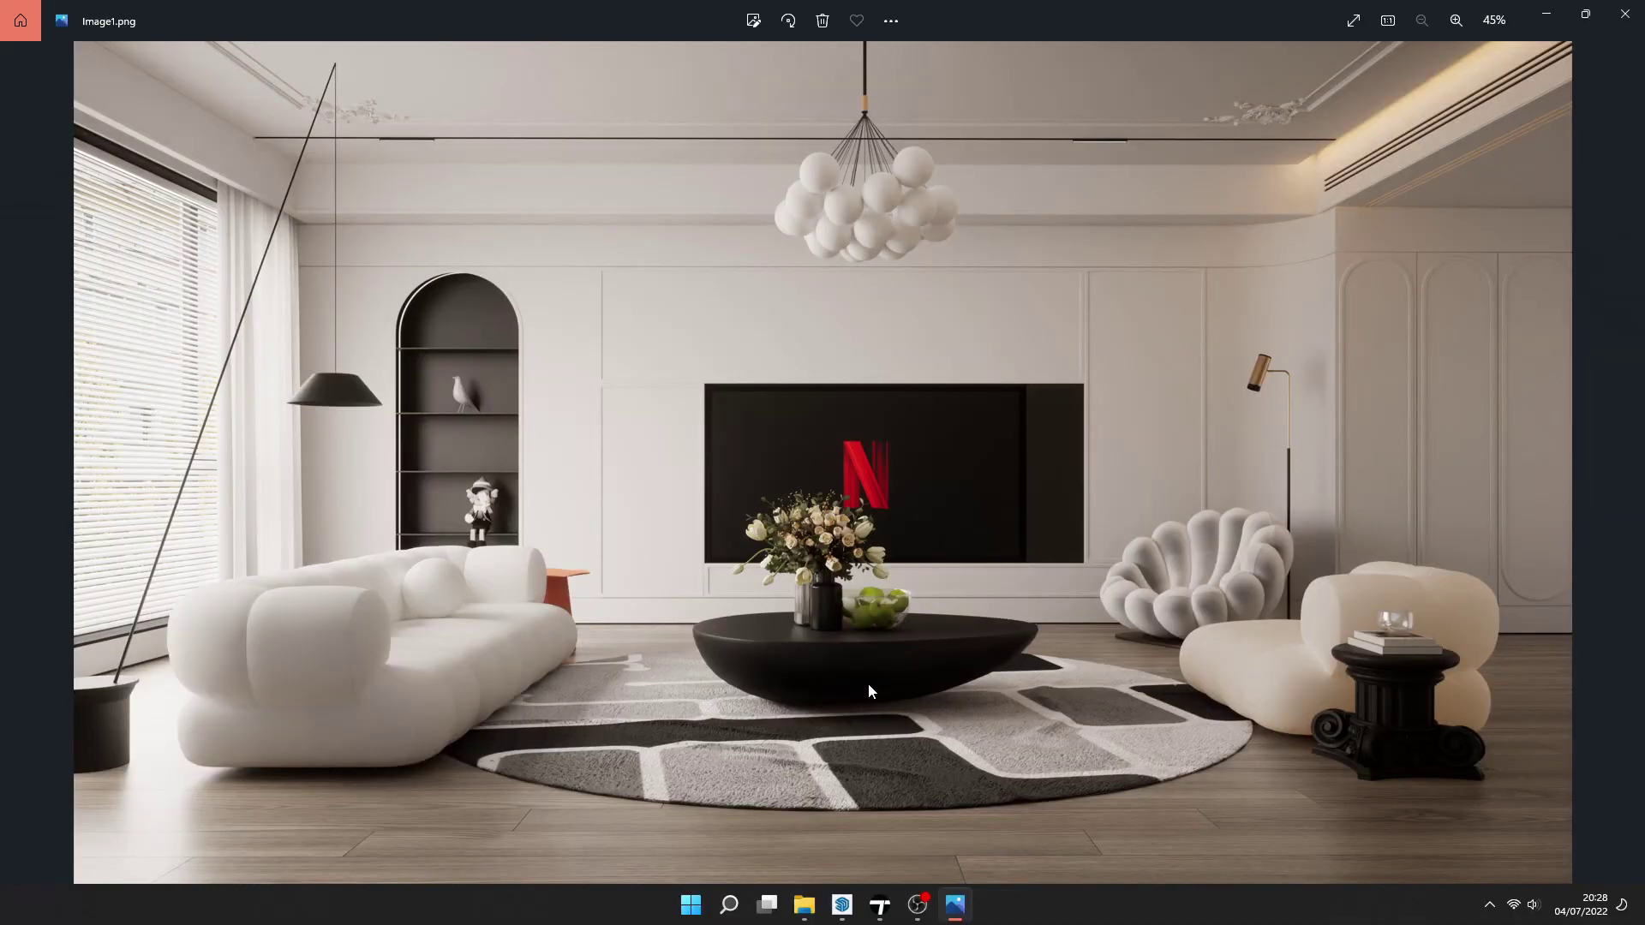
scroll(433, 711, up, 5)
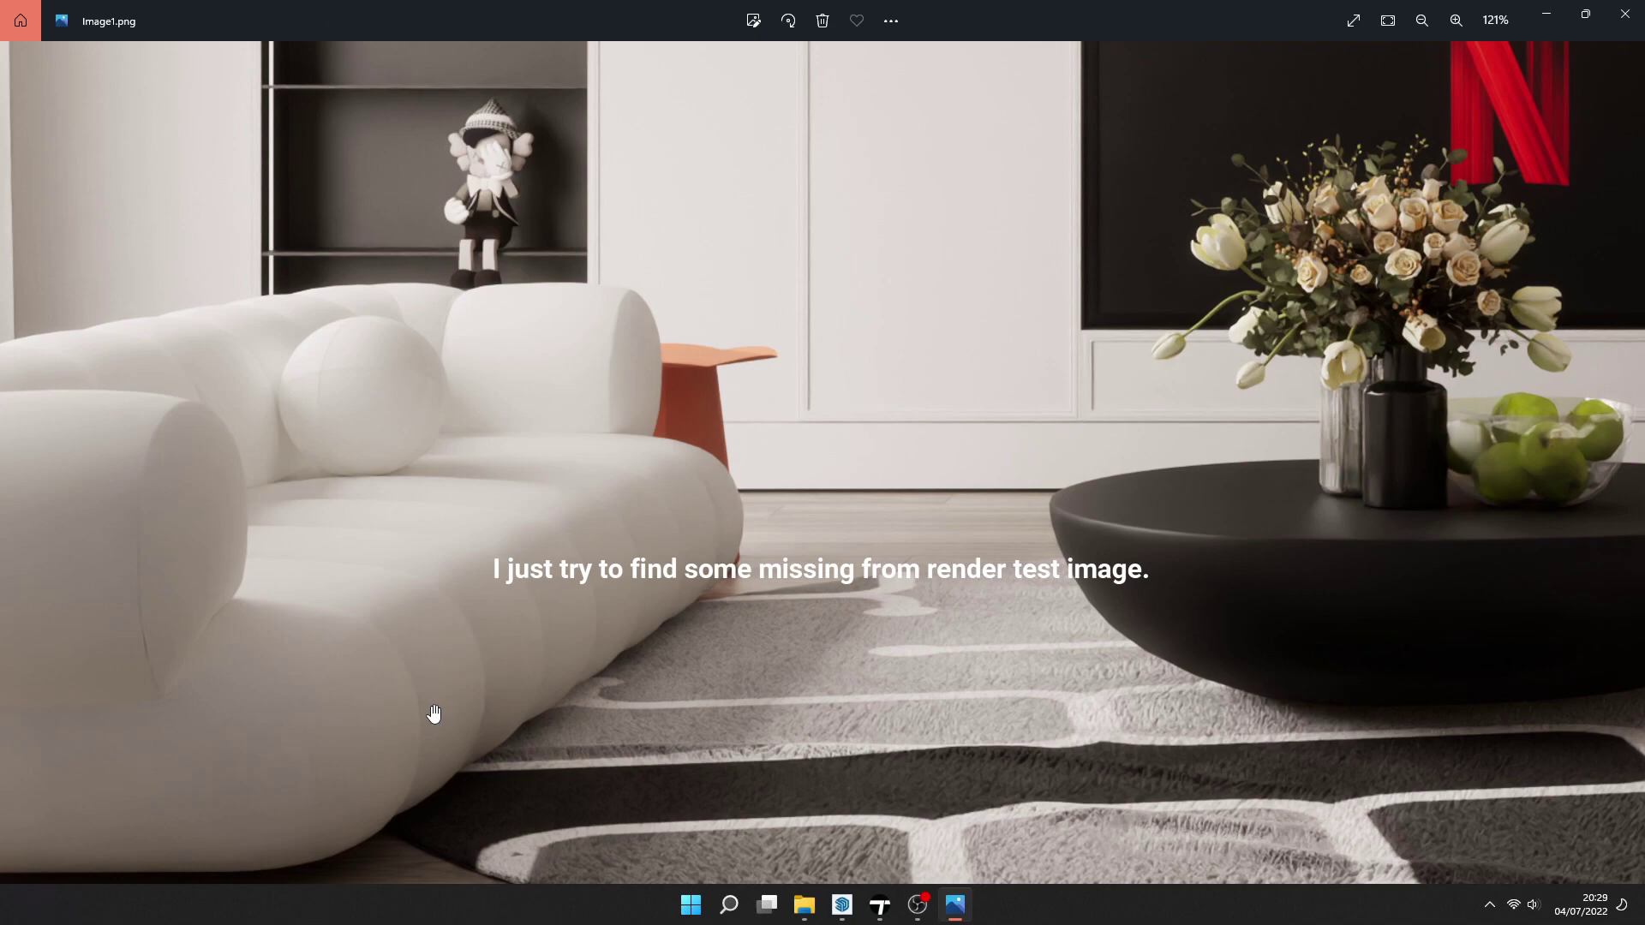
scroll(434, 714, down, 5)
key(alt+Tab)
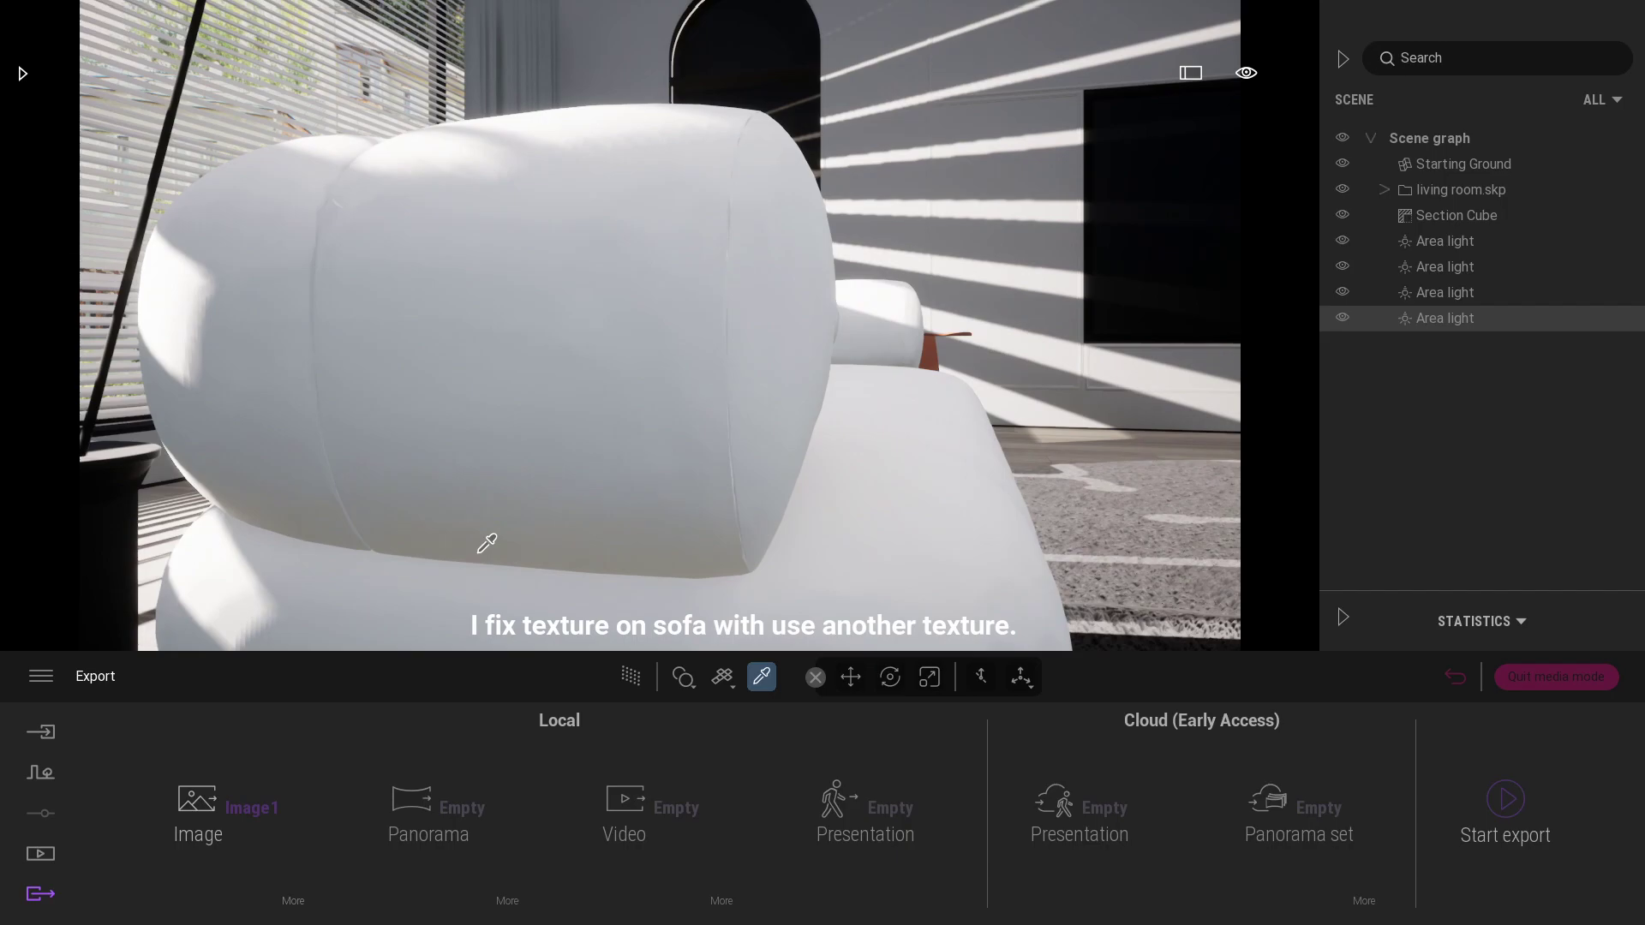
Replace the sofa's Furniture Fabric with Megascans Linen Canvas.
click(481, 543)
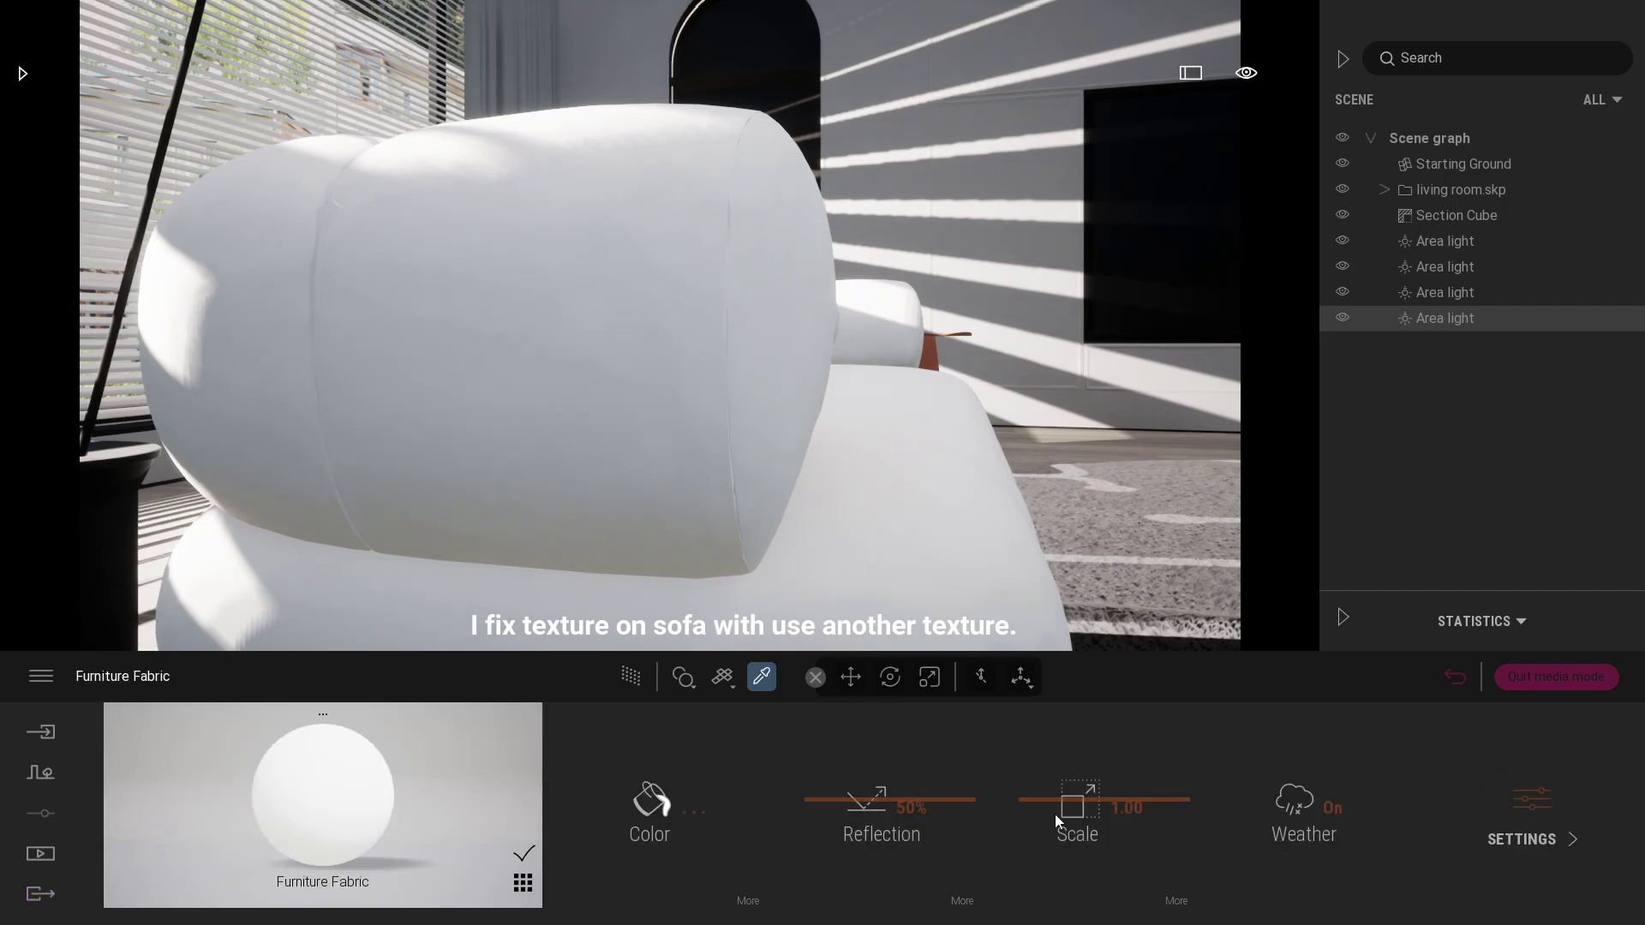
click(24, 77)
drag(90, 420, 702, 410)
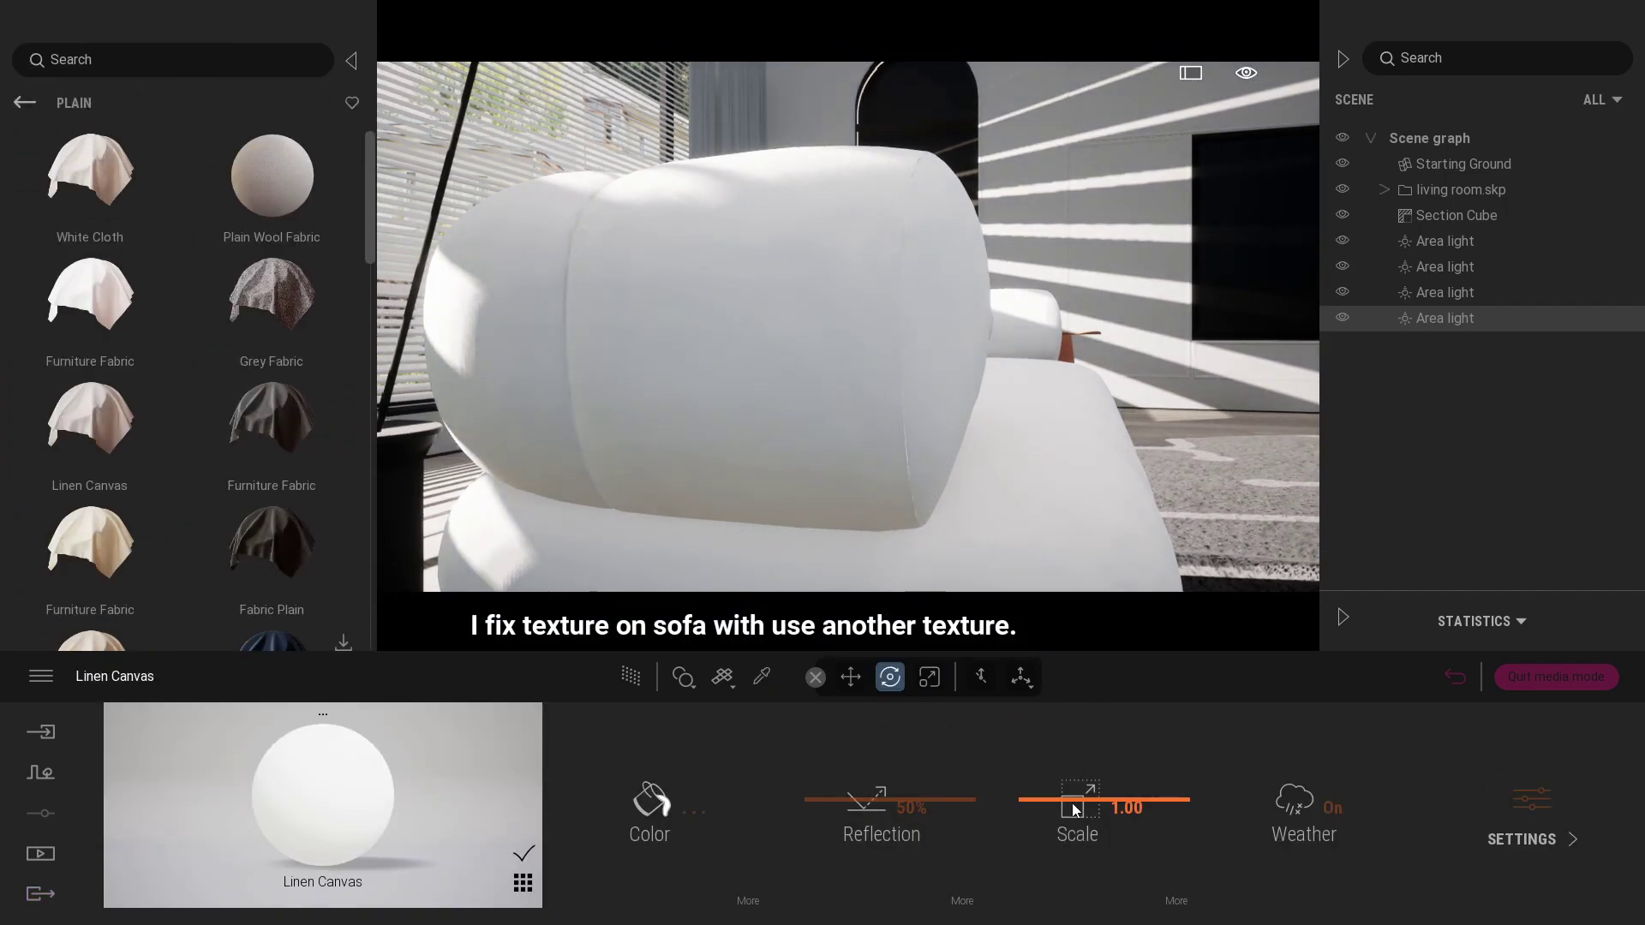
Set the Linen Canvas texture scale to 5 and return to the Image1 view.
drag(1072, 804, 1078, 659)
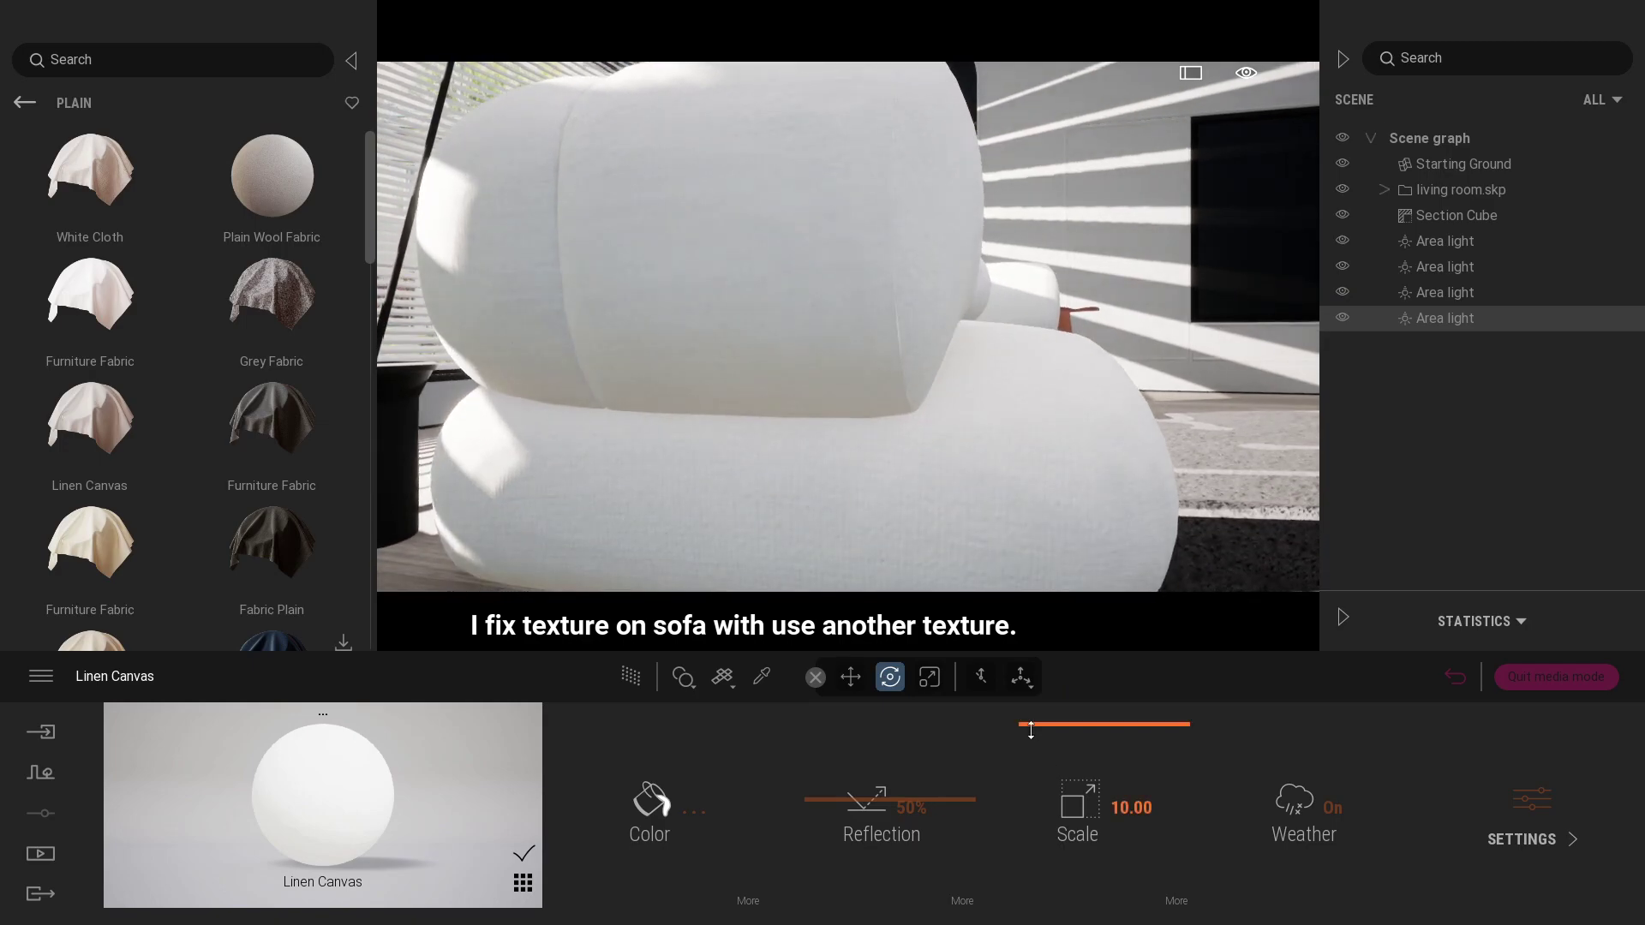
drag(1078, 797, 1078, 835)
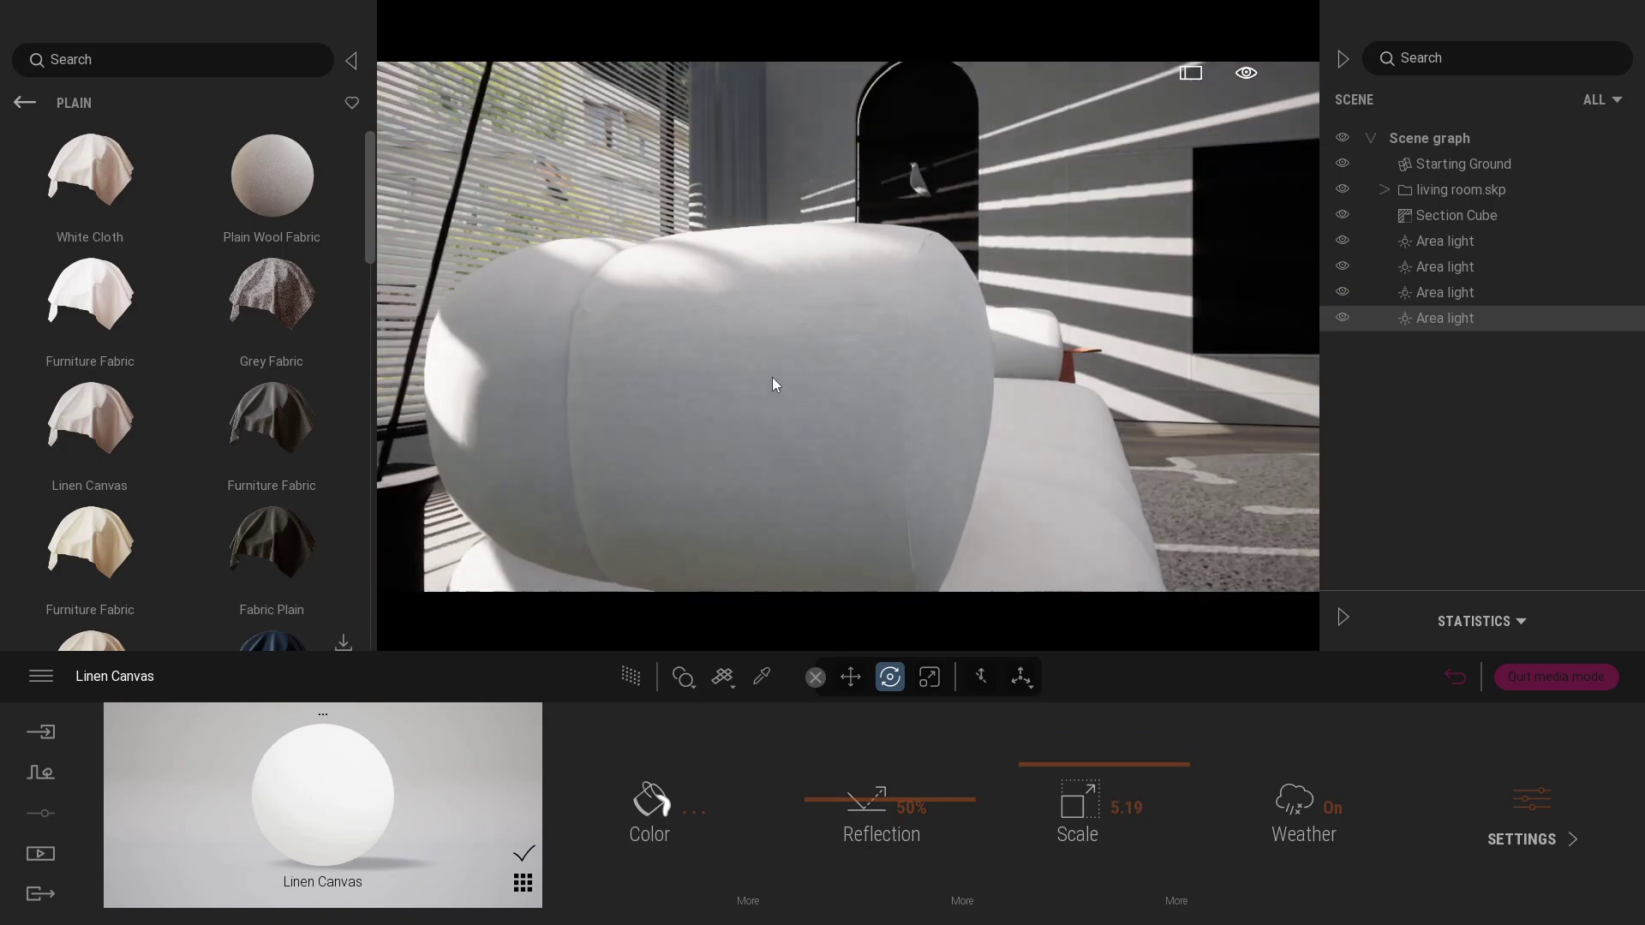
double_click(1127, 808)
text(5)
key(Return)
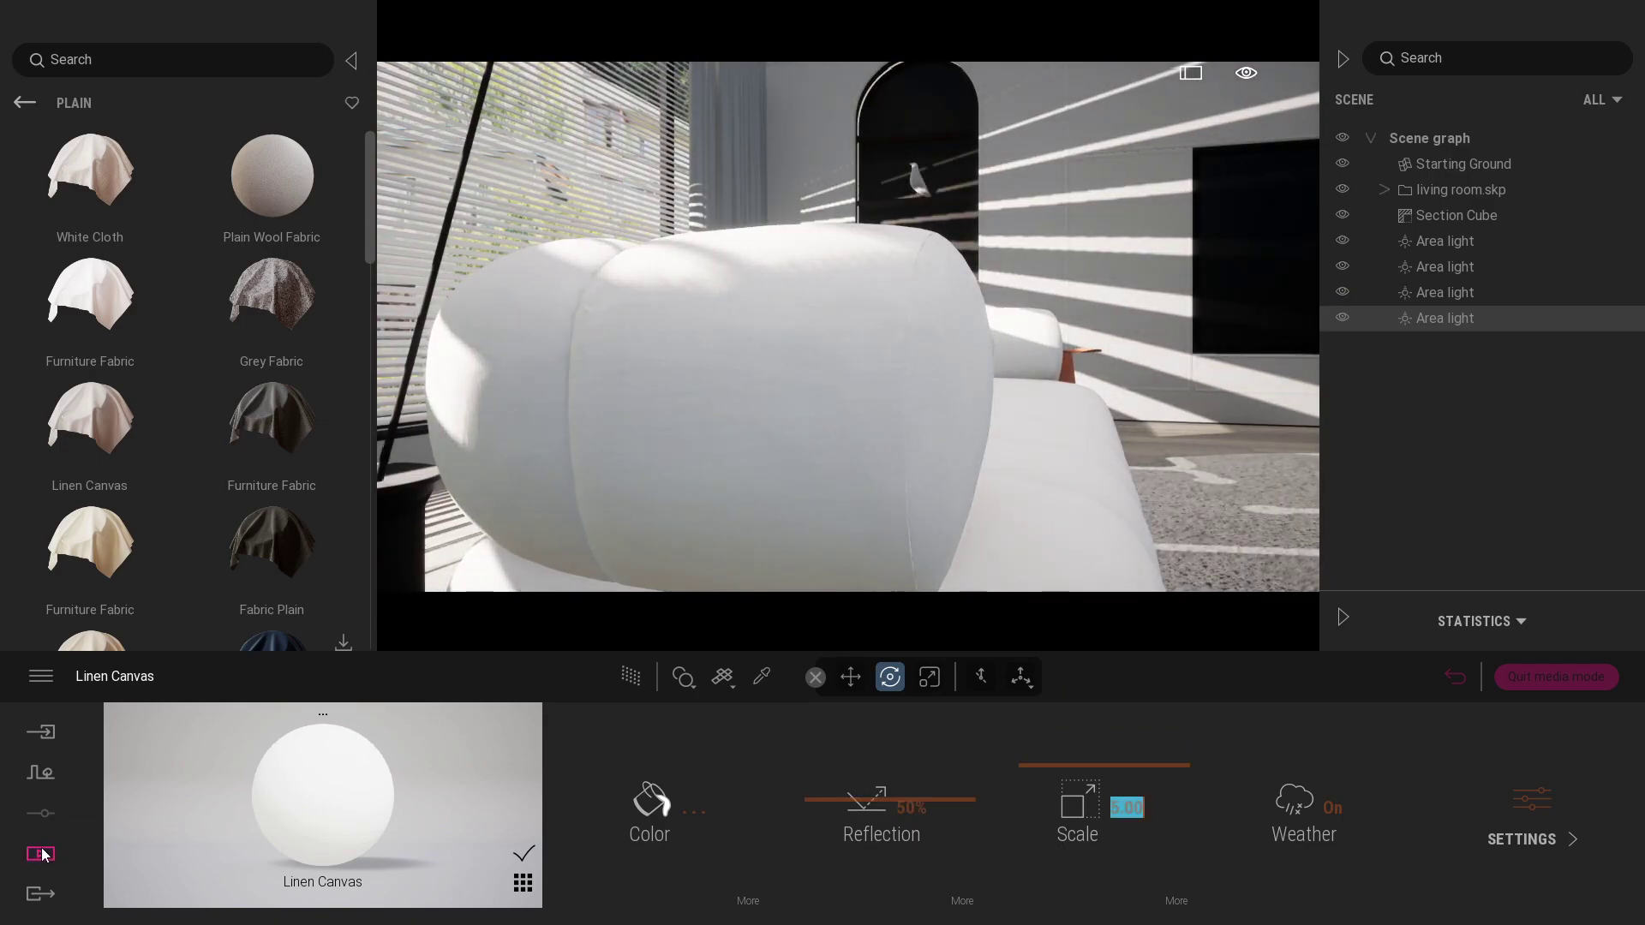
click(40, 854)
click(403, 776)
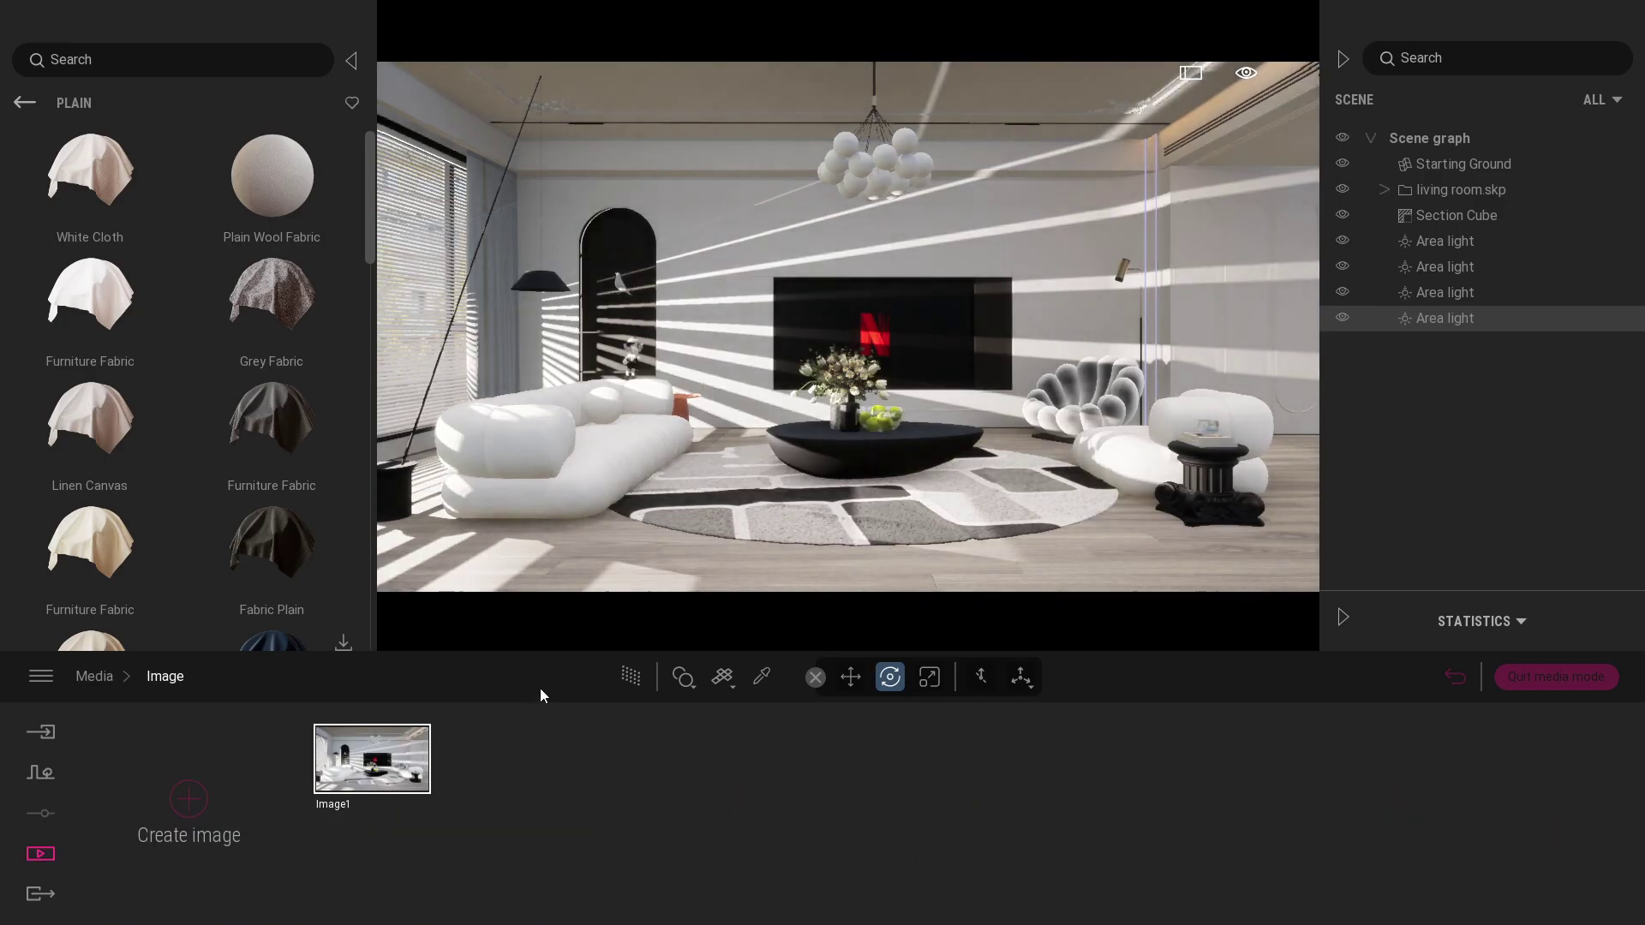
Lower the fourth area light's attenuation from 12.4m to 2.5m, checking it in the Path Tracer preview.
click(634, 677)
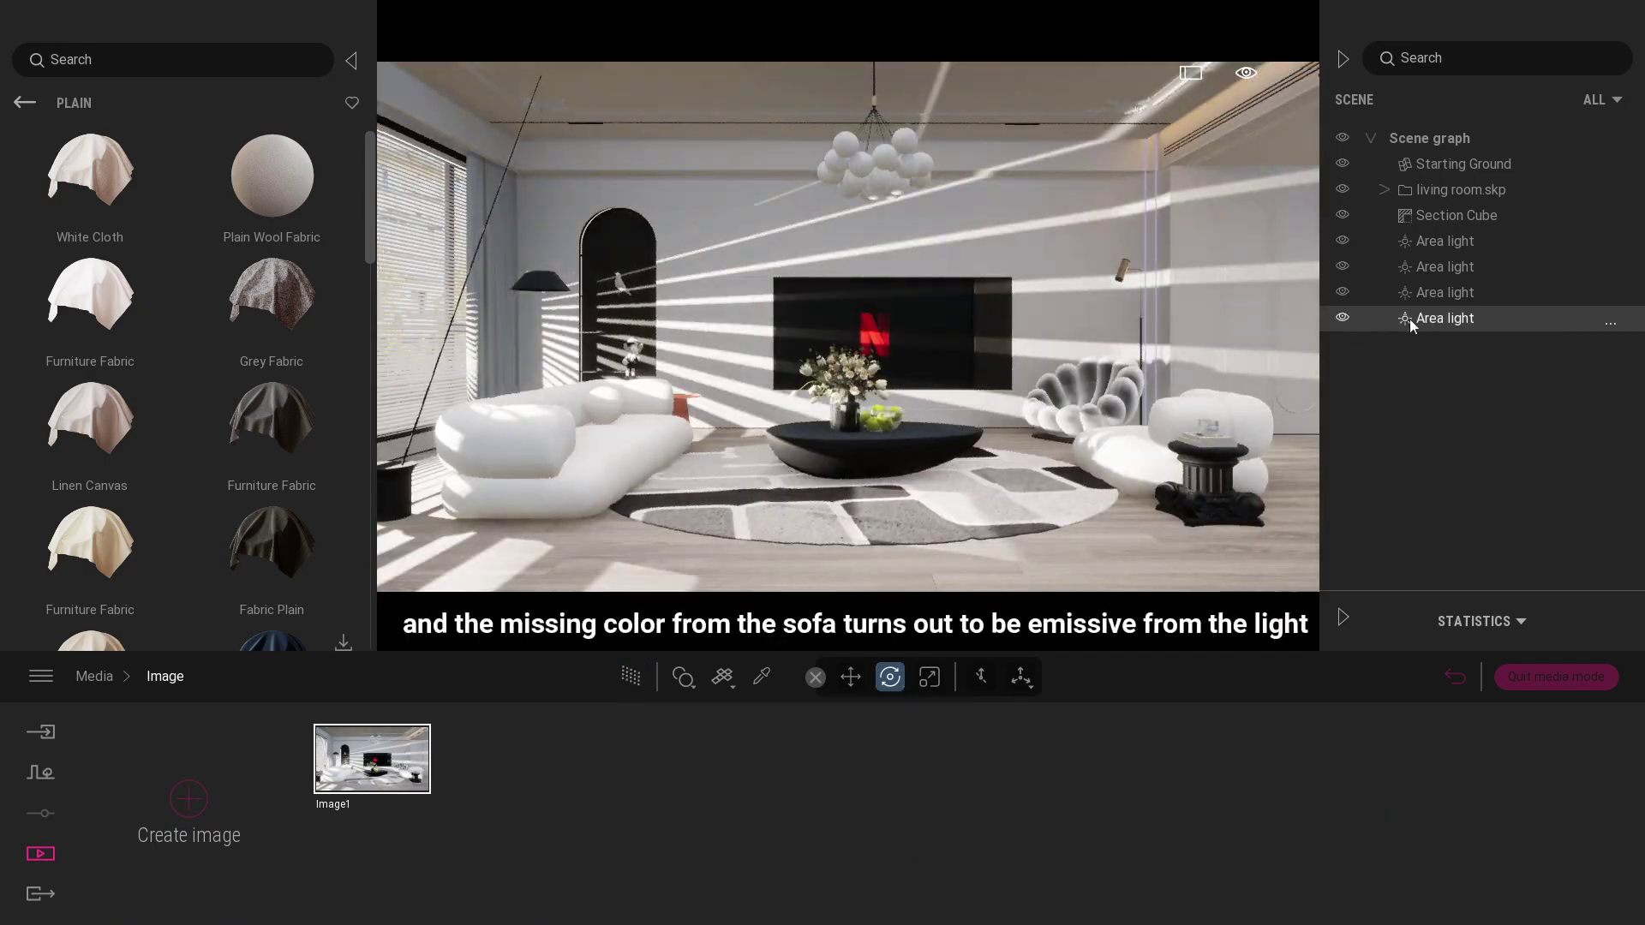
click(1444, 292)
click(1445, 318)
drag(1290, 853, 1289, 871)
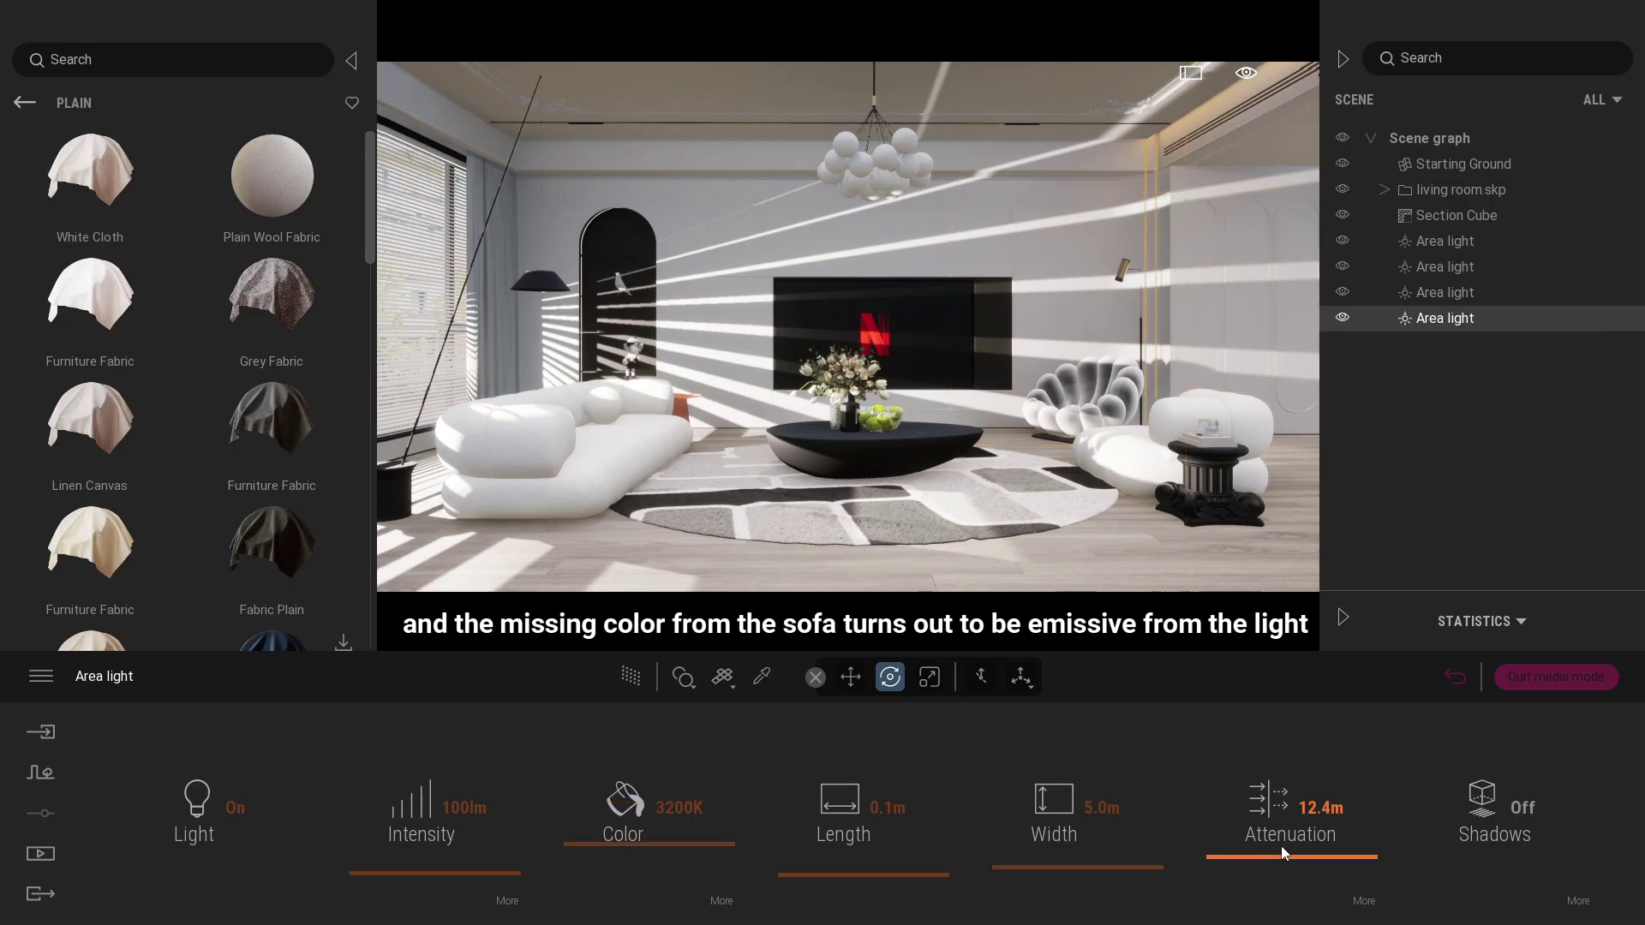
click(631, 677)
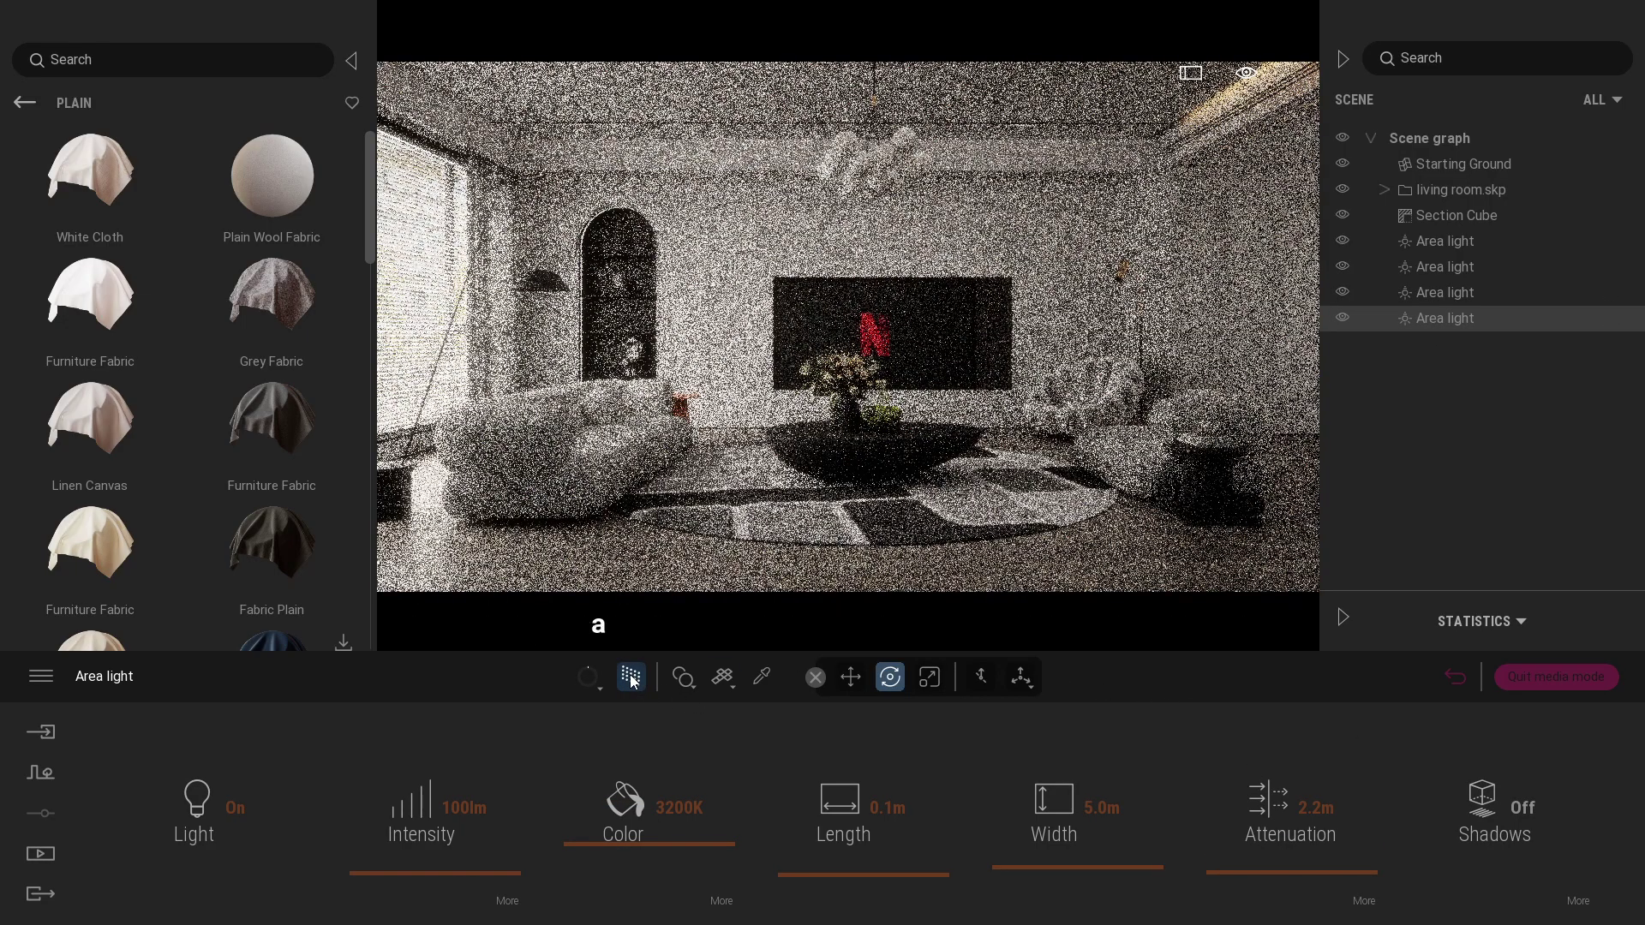
click(1312, 806)
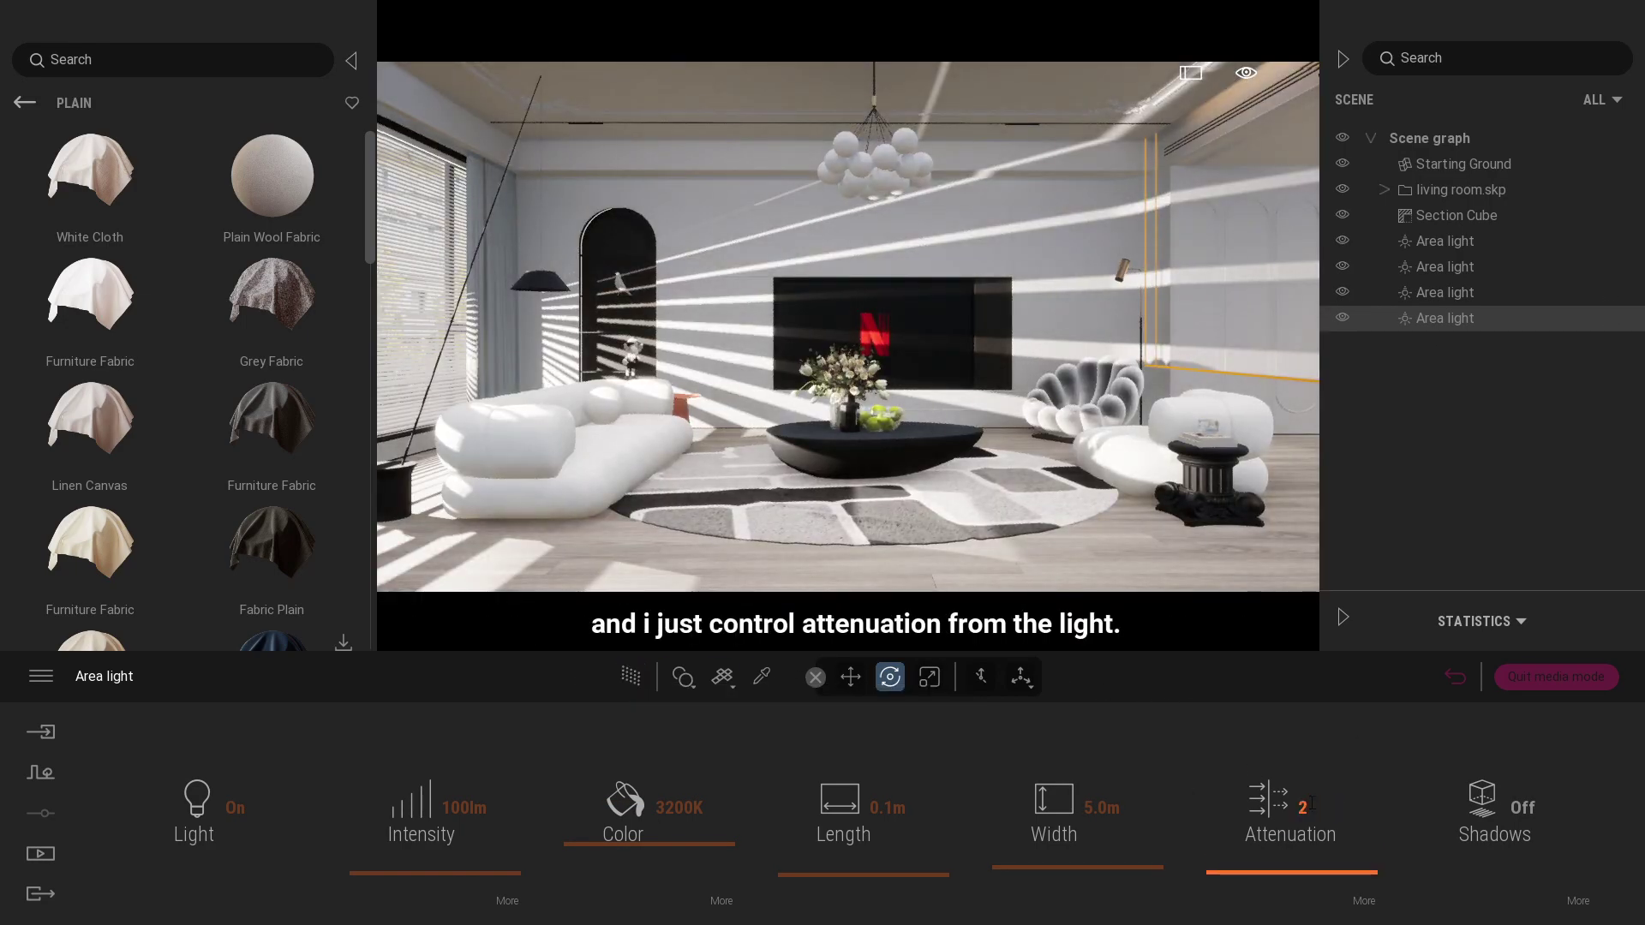
text(.5m)
key(Return)
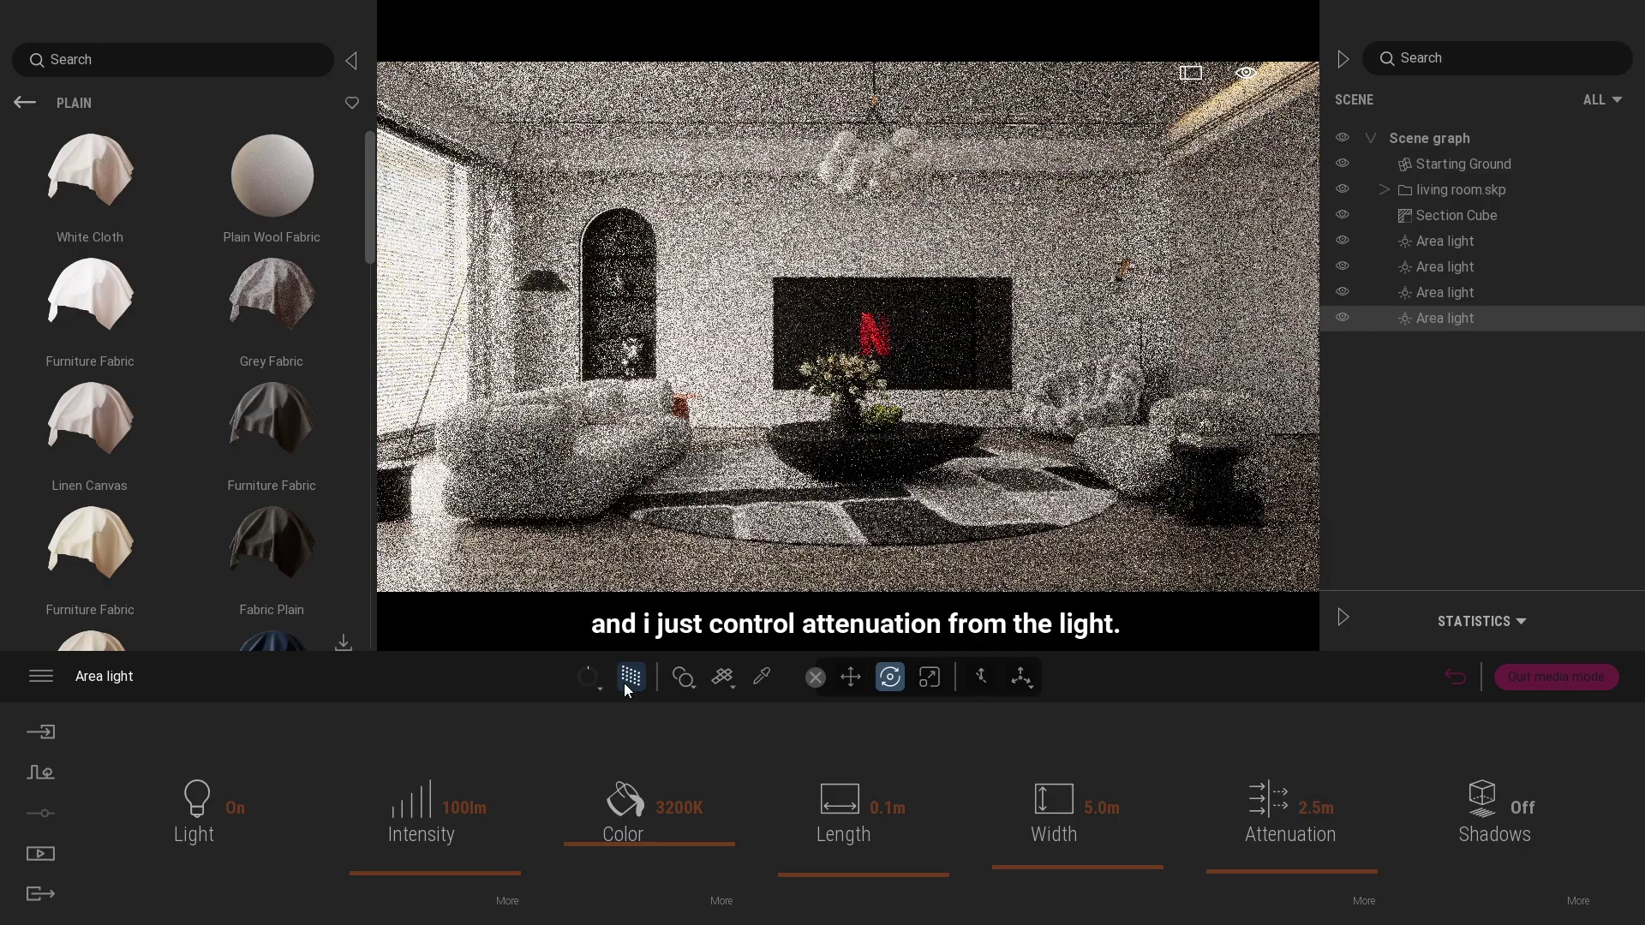
click(626, 681)
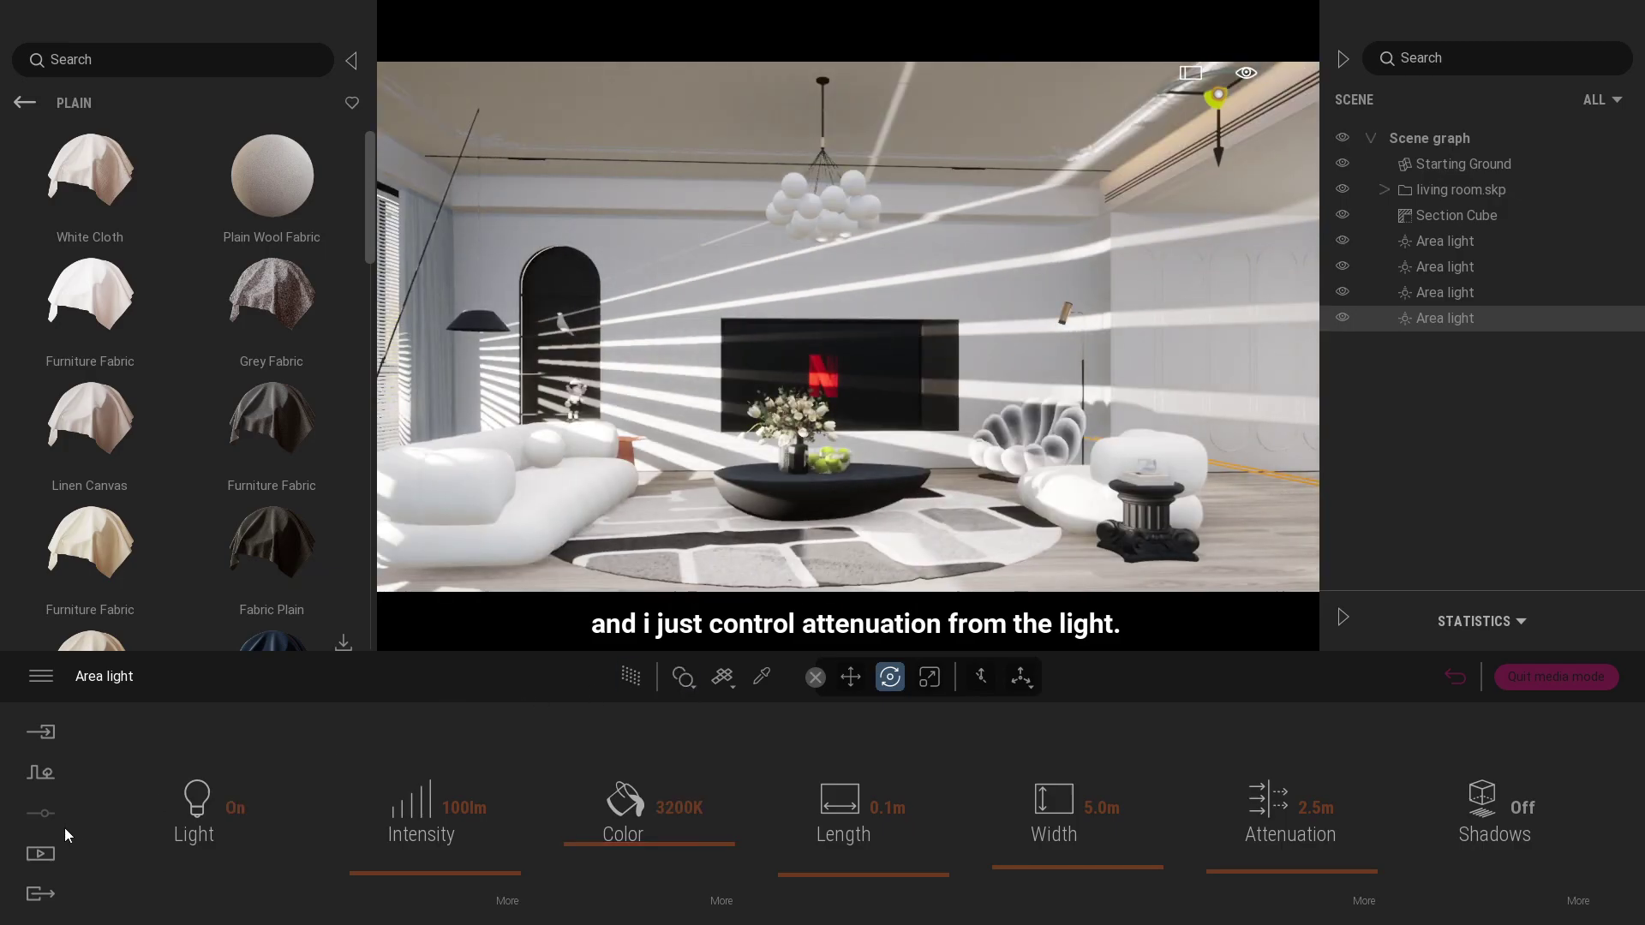
click(40, 853)
Start the Image1 export as a path-traced render, saving to the test render folder.
click(317, 831)
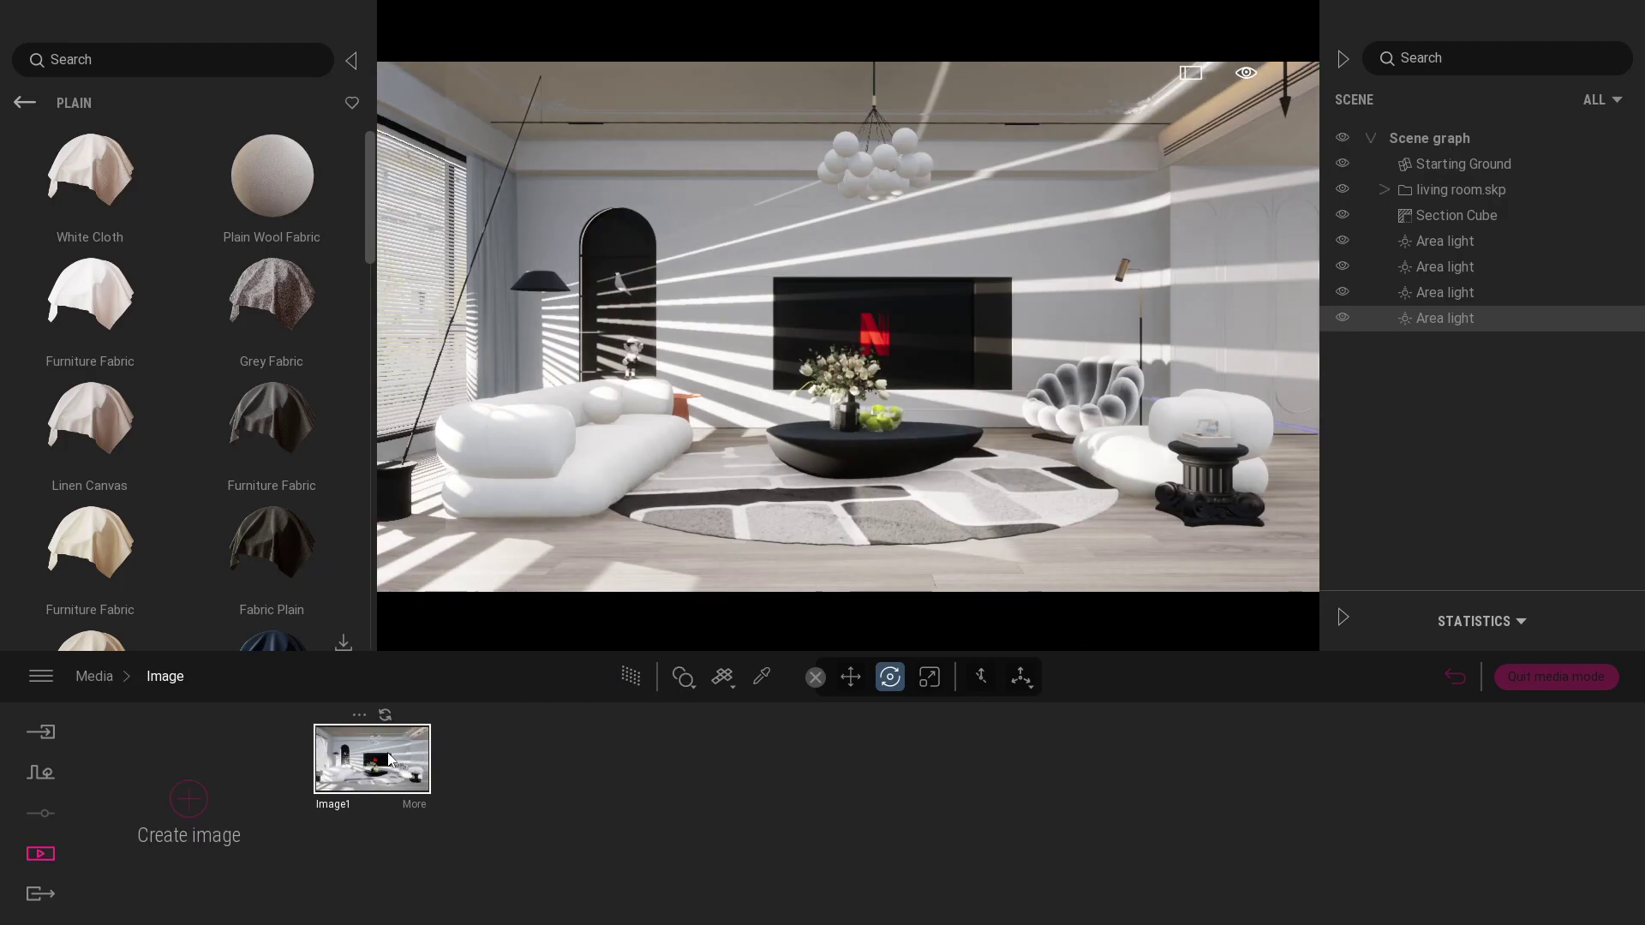
click(630, 677)
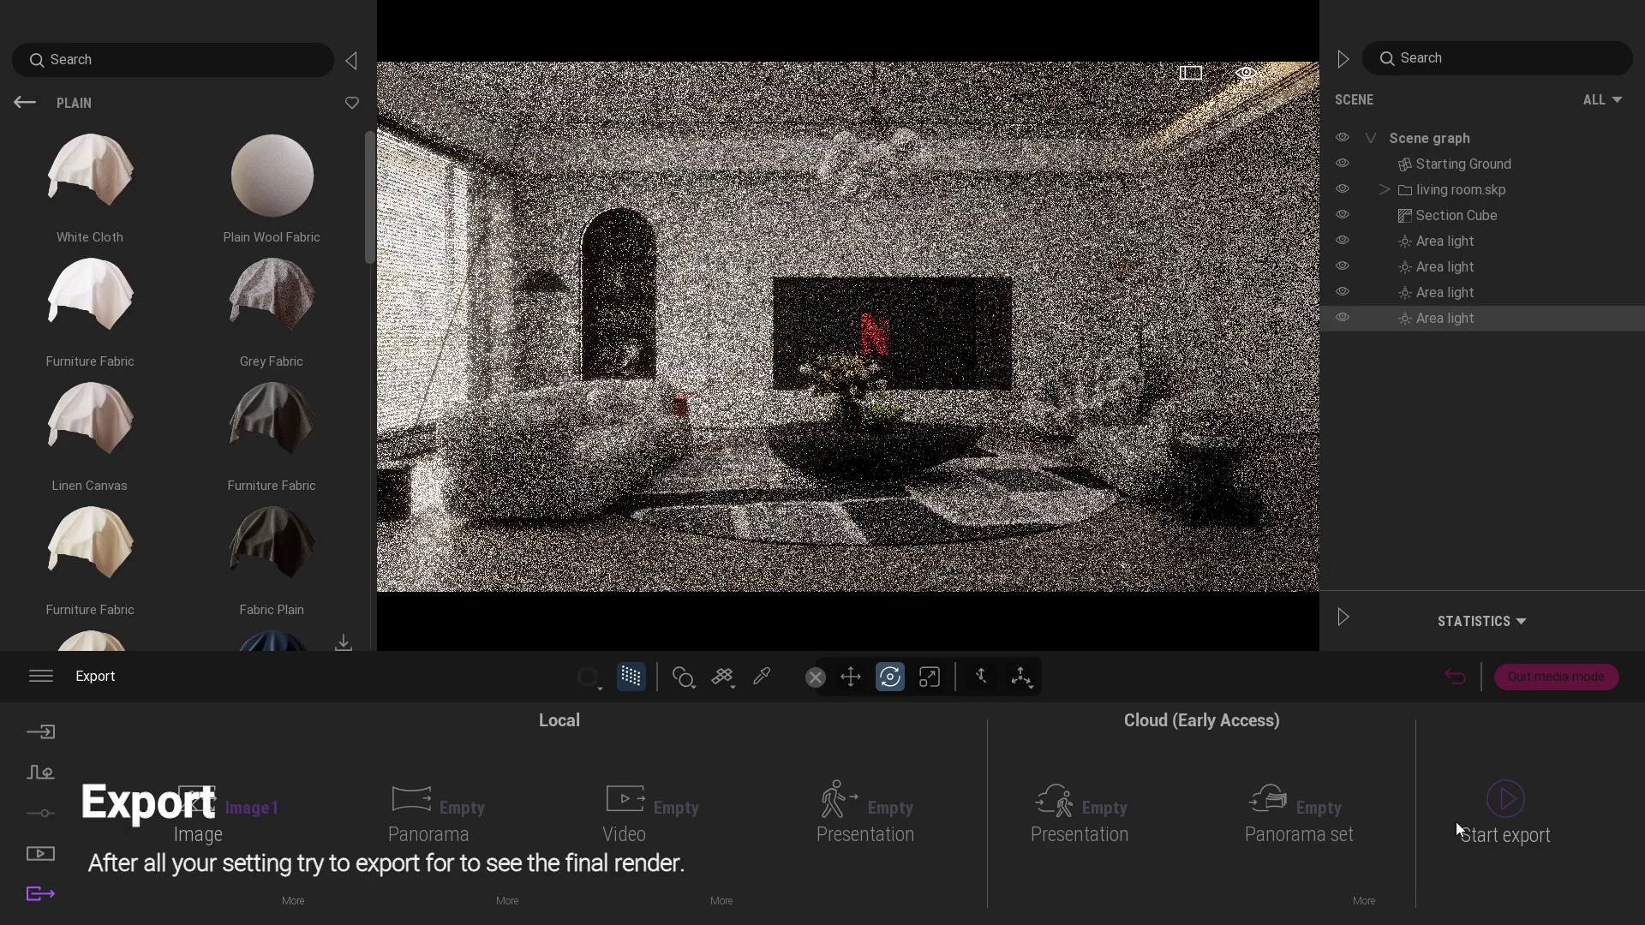
click(1458, 828)
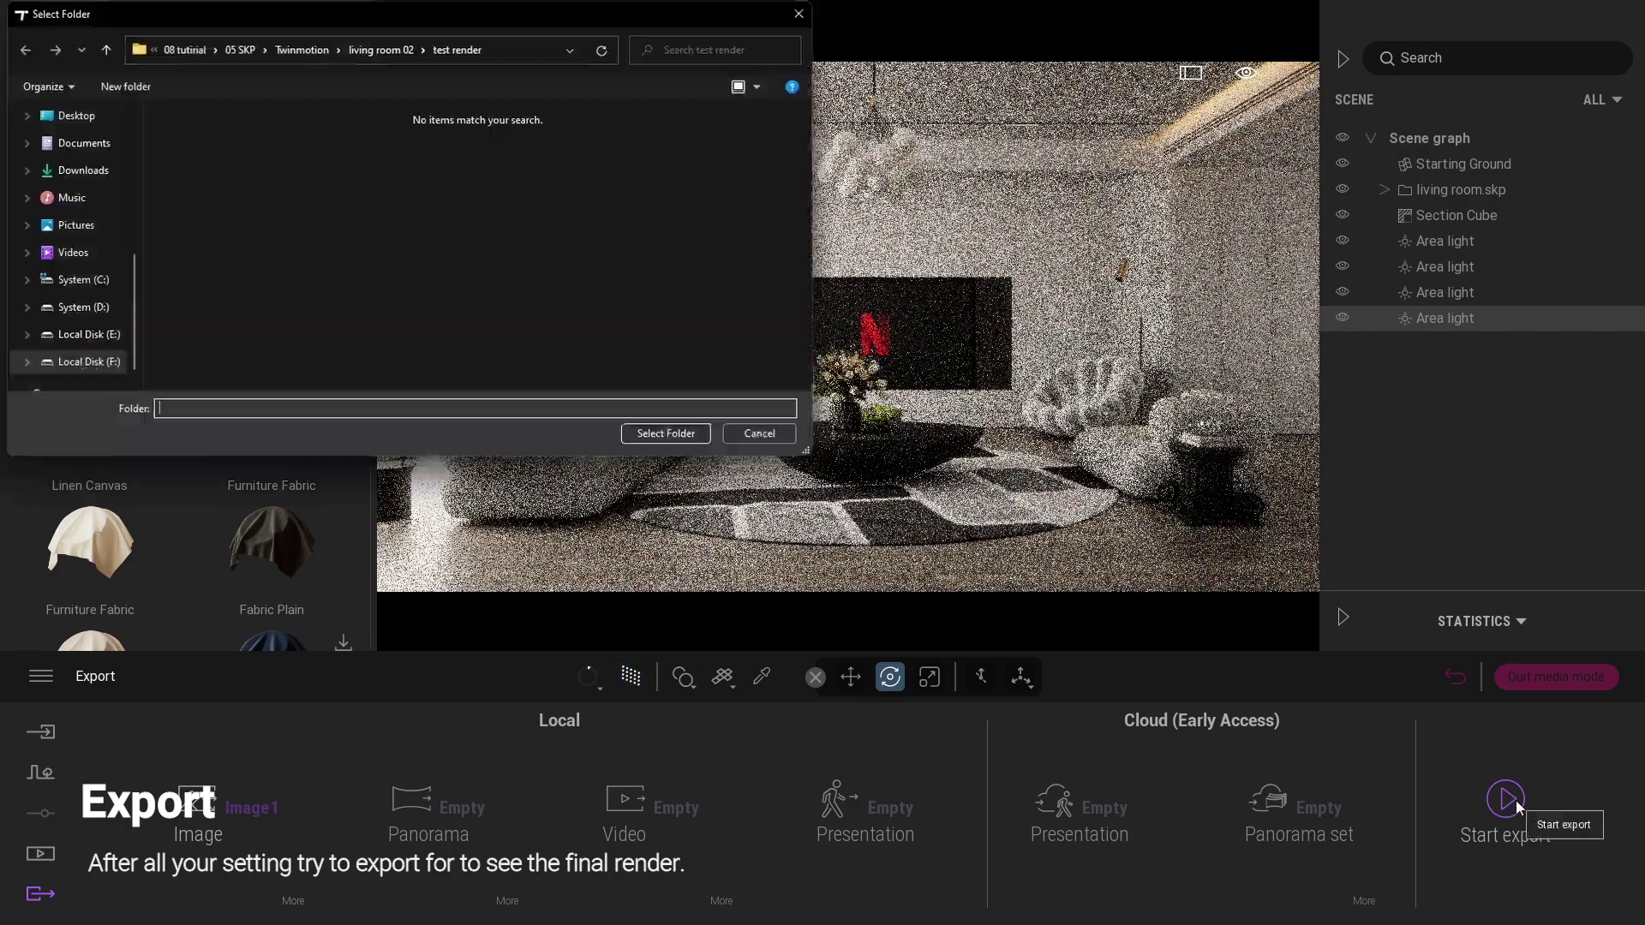
click(694, 439)
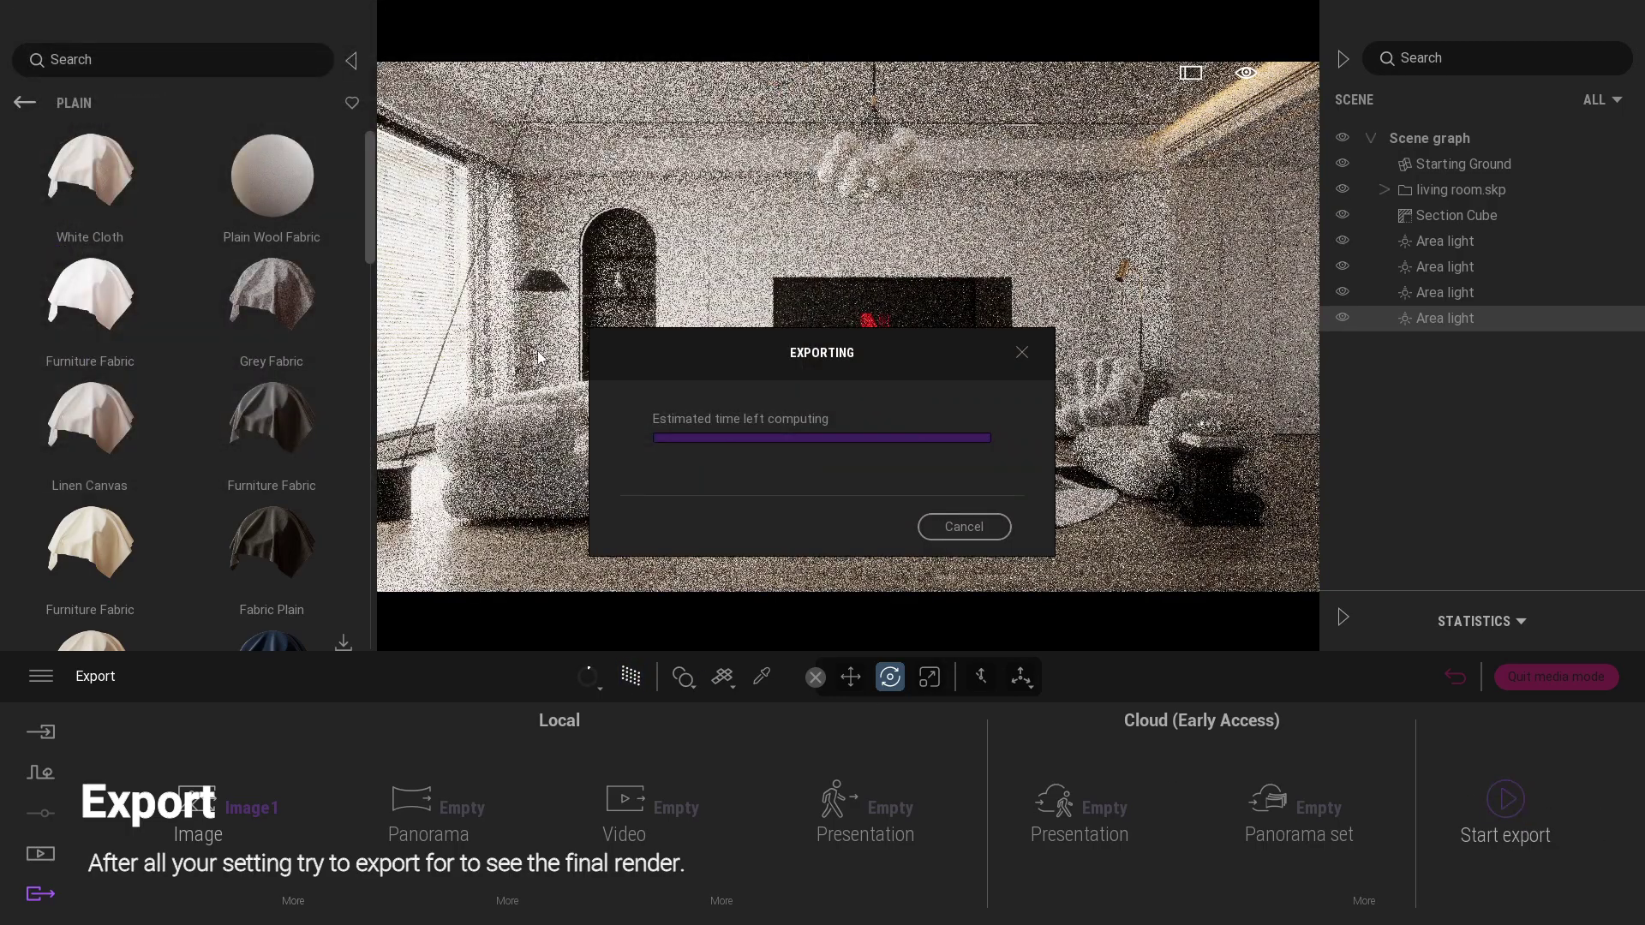